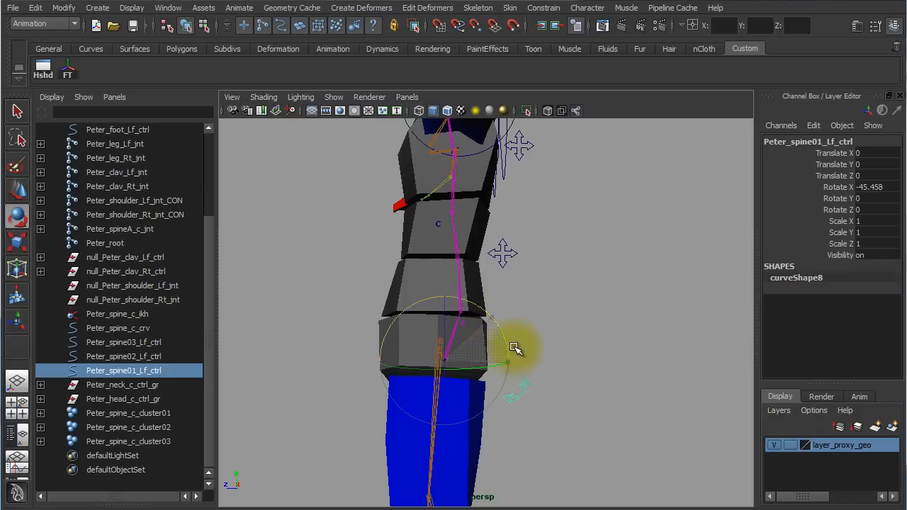
Try moving the middle spine control Peter_spine02_Lf_ctrl about 2 units along Z, undo the move and clear the selection.
left_click_drag(514, 318, 572, 309, "alt")
middle_click_drag(546, 275, 638, 376, "alt")
left_click_drag(601, 366, 557, 342, "alt")
left_click_drag(601, 324, 562, 348)
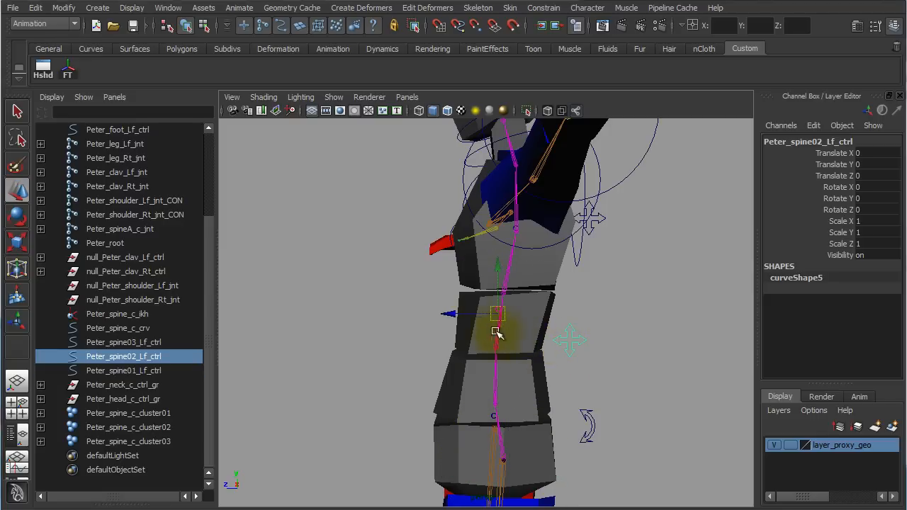
left_click_drag(460, 315, 430, 318)
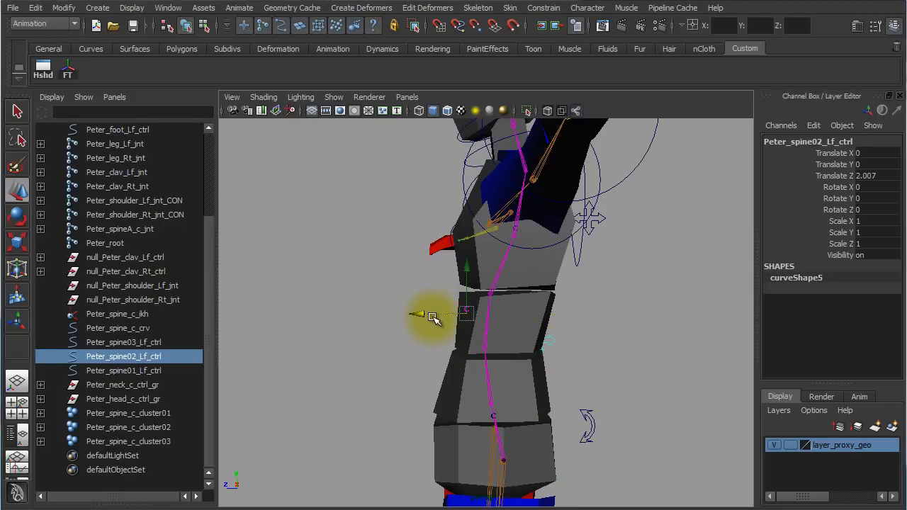
key("ctrl+z")
left_click_drag(602, 328, 617, 314, "alt")
left_click(605, 348)
right_click_drag(603, 348, 661, 329, "alt")
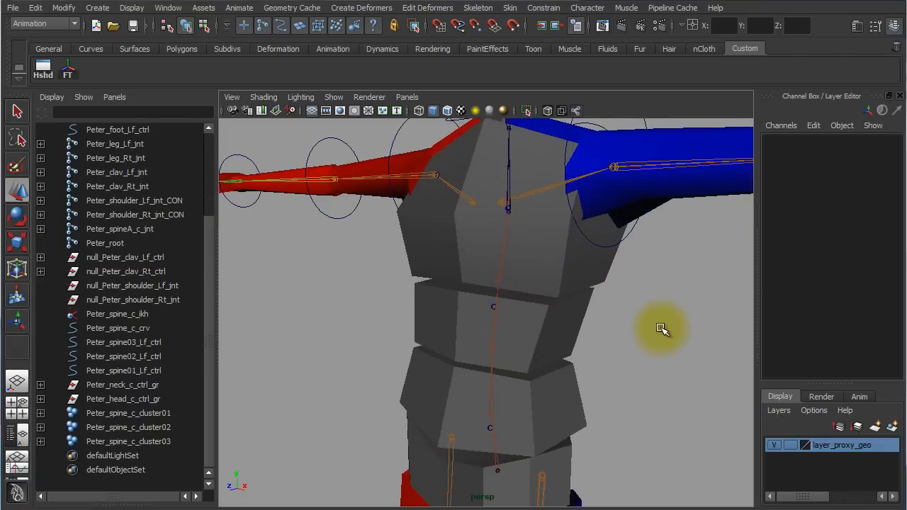
Try rotating the neck control Peter_neck_c_ctrl about 18 degrees around Z, and undo the rotation.
middle_click_drag(661, 329, 655, 507, "alt")
left_click_drag(657, 310, 610, 293, "alt")
right_click_drag(610, 294, 666, 293, "alt")
left_click(565, 293)
left_click_drag(578, 335, 528, 297, "alt")
key("e")
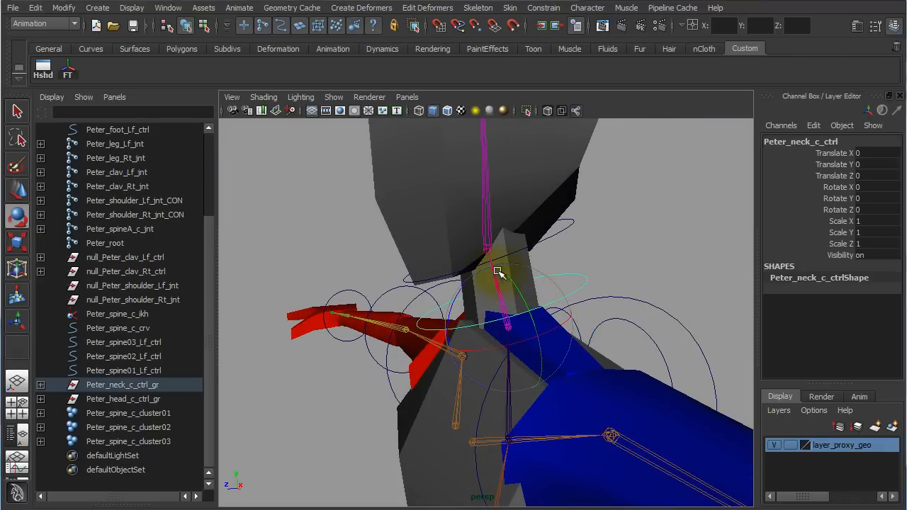
mouse_move(461, 283)
left_mouse_down()
mouse_move(488, 272)
mouse_move(451, 291)
left_mouse_up()
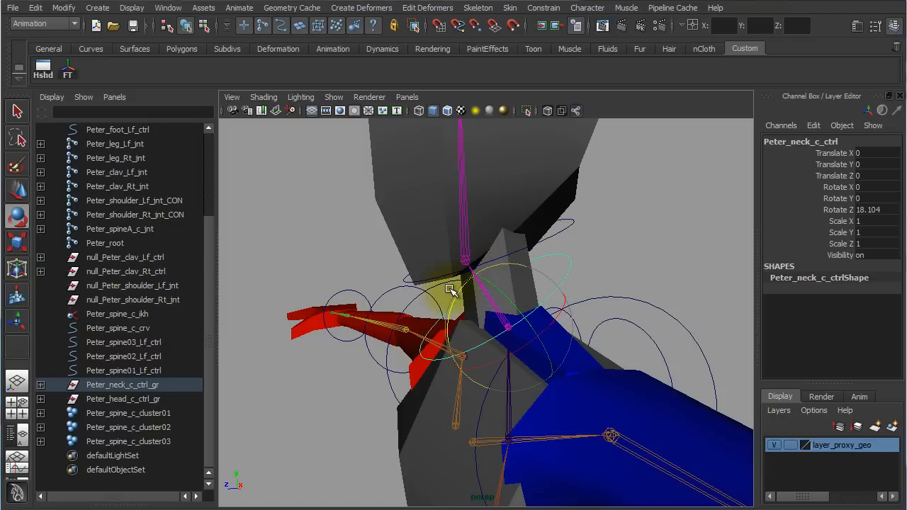
key("ctrl+z")
Rotate the head control Peter_head_c_ctrl about -1.7 degrees around Z and clear the selection.
left_click(580, 223)
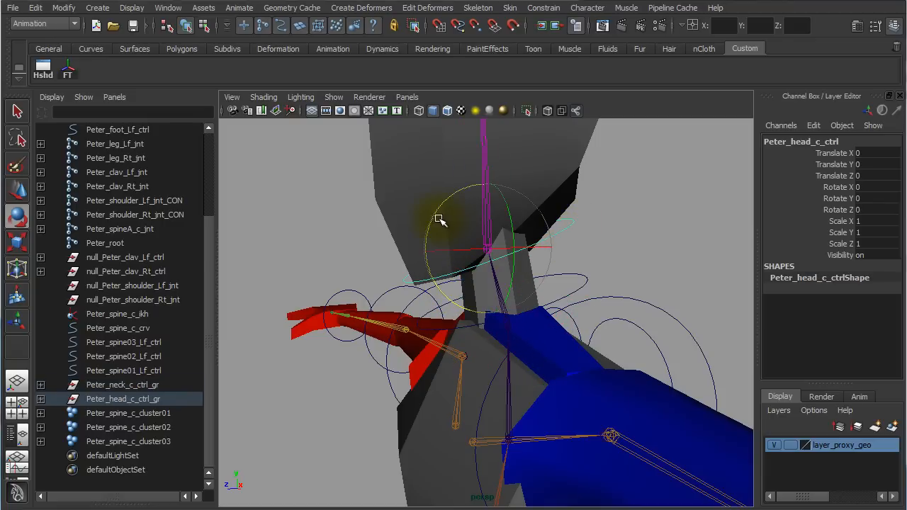
mouse_move(430, 220)
left_mouse_down()
mouse_move(460, 205)
mouse_move(438, 217)
left_mouse_up()
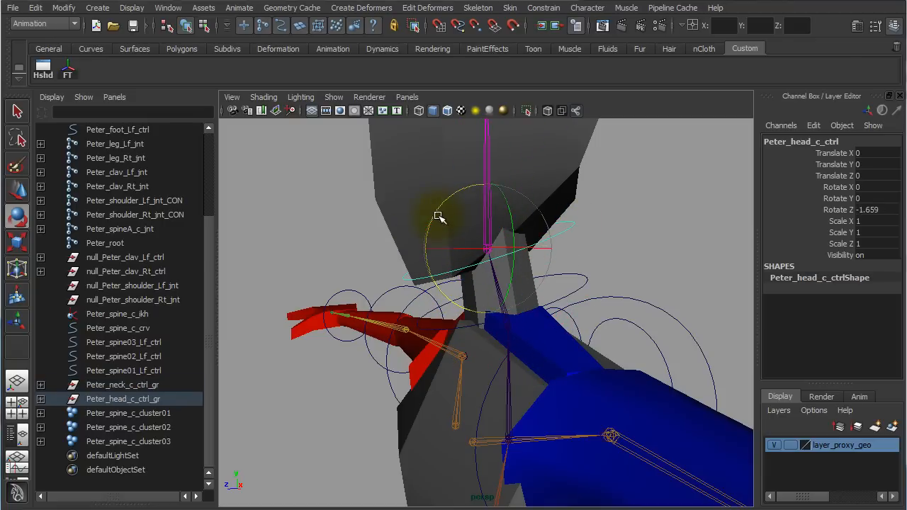
left_click(617, 228)
left_click_drag(634, 259, 408, 237, "alt")
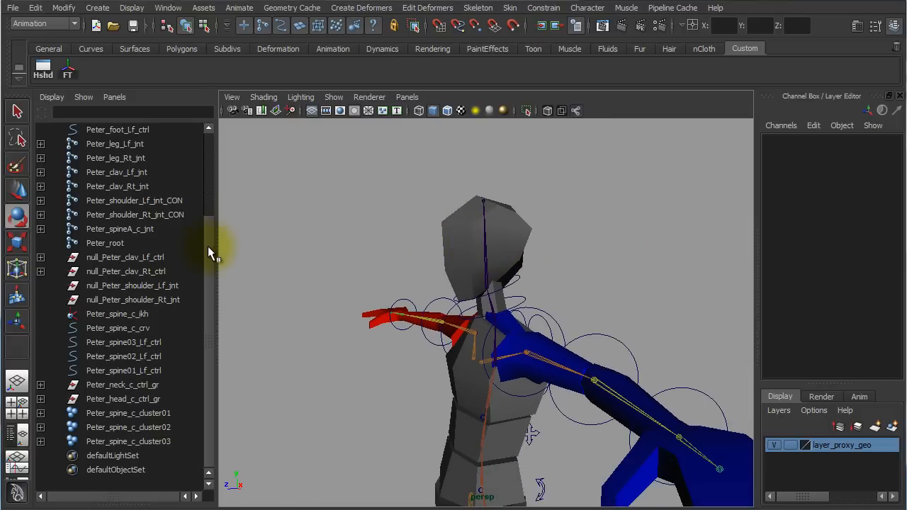
Examine the proxy_geo_grp group and the right and left foot control groups in the scene hierarchy and on the character.
left_click_drag(207, 248, 206, 137)
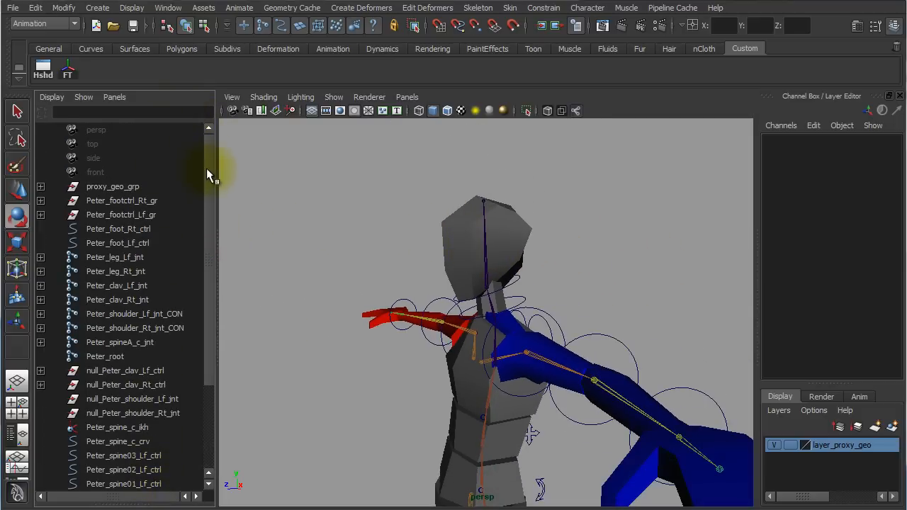
mouse_move(206, 168)
left_mouse_down()
mouse_move(201, 347)
mouse_move(200, 164)
mouse_move(202, 364)
mouse_move(210, 156)
left_mouse_up()
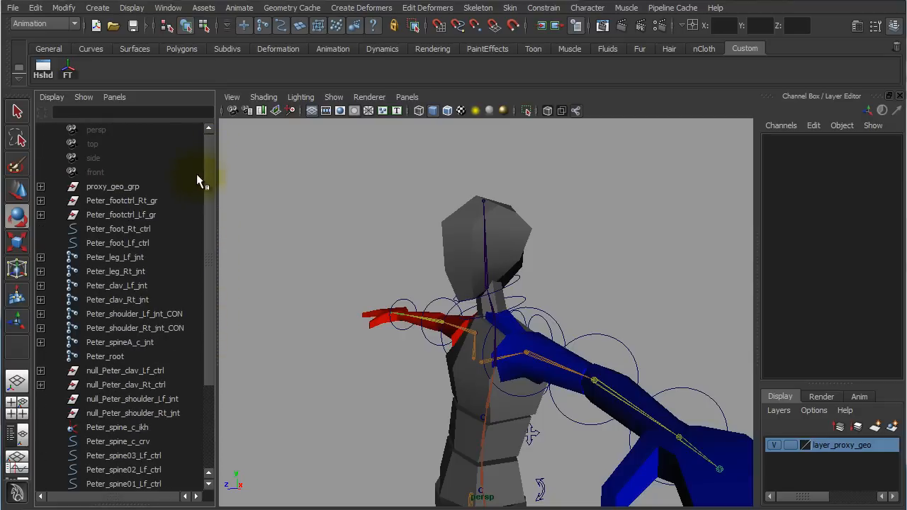
left_click(148, 185)
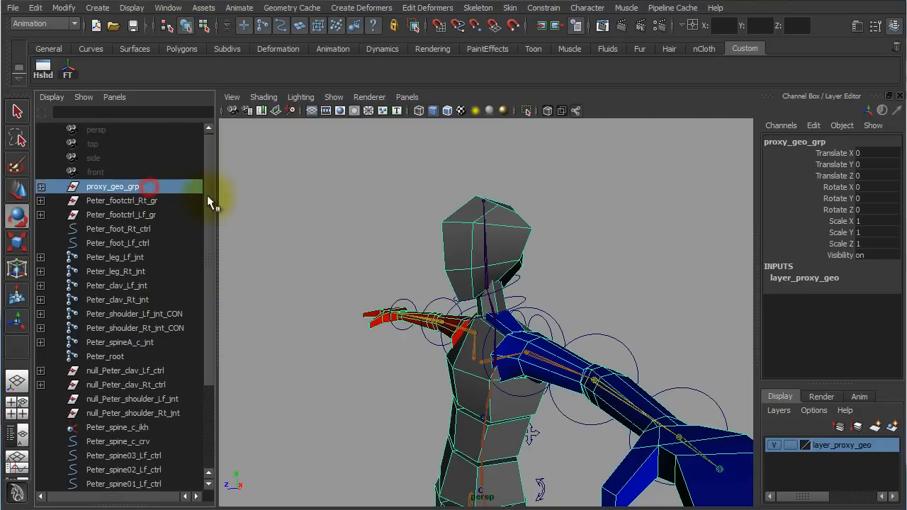
left_click(158, 202)
left_click(161, 211)
left_click(163, 201)
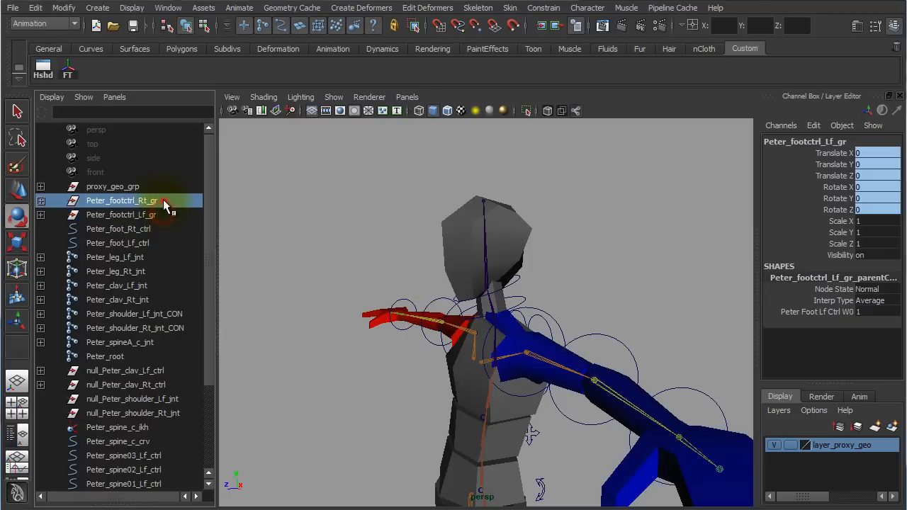
left_click(163, 211, "shift")
middle_click_drag(631, 299, 628, 152, "alt")
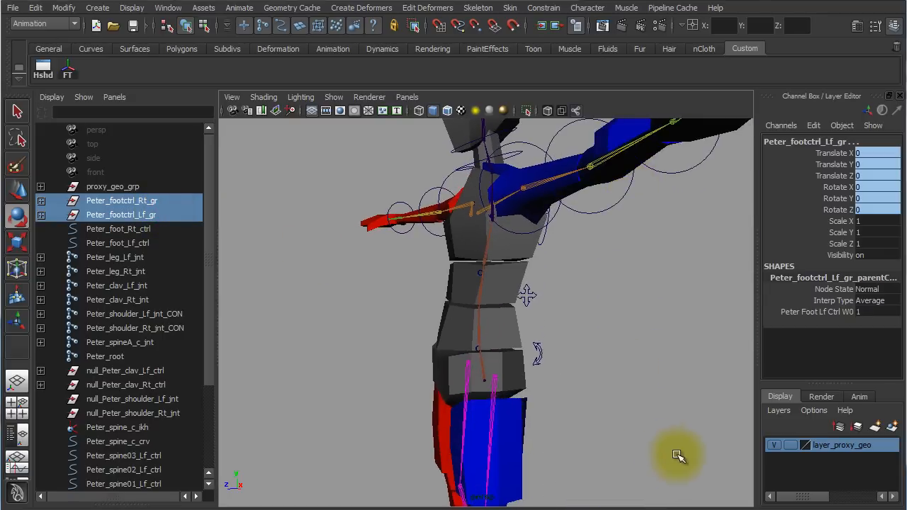
right_click_drag(679, 456, 438, 381, "alt")
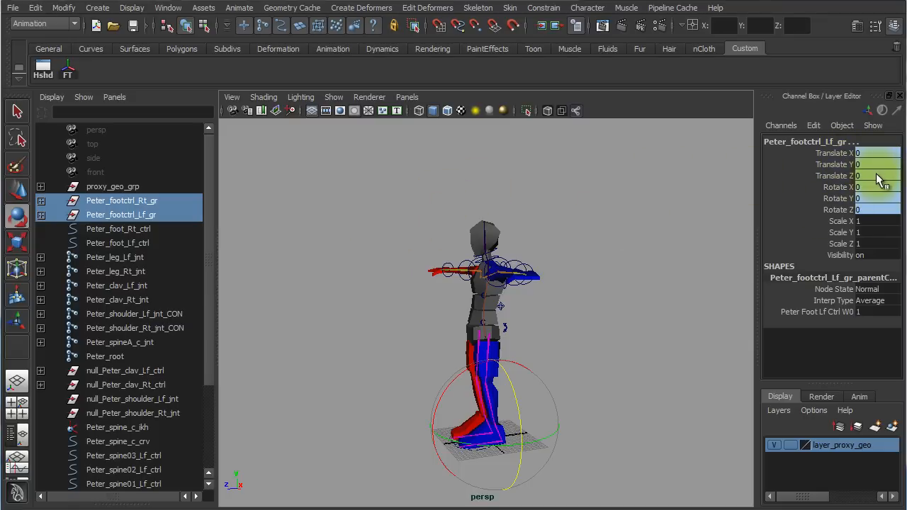
Check each foot control group and foot control curve individually in the scene hierarchy.
left_click(150, 203)
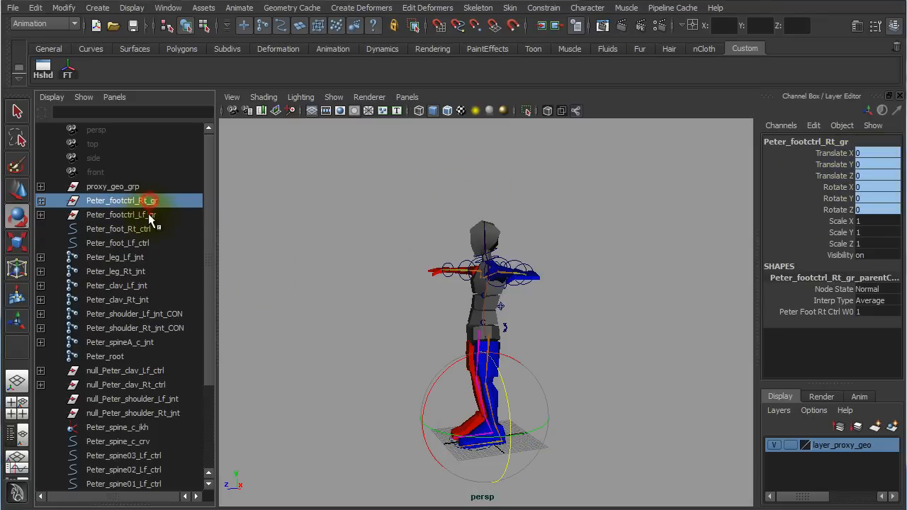
left_click(151, 215)
left_click(150, 228)
left_click(149, 242)
left_click(148, 234)
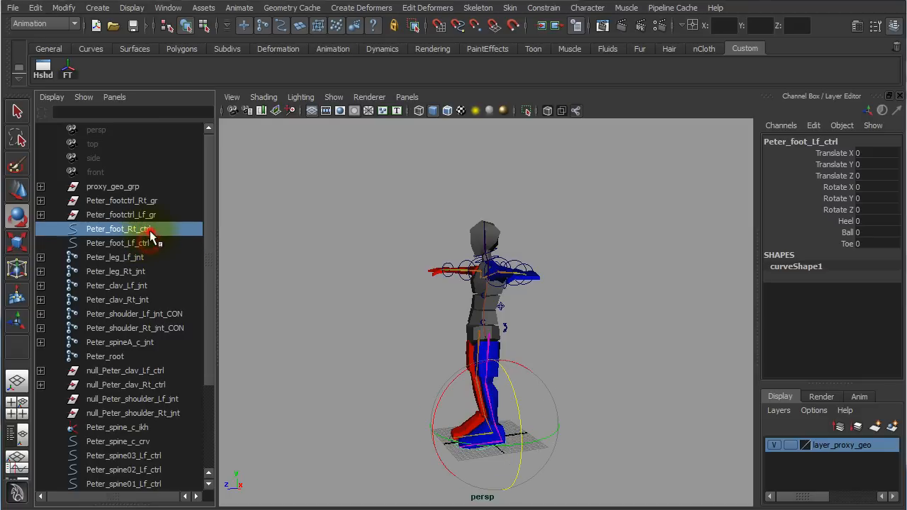
Select Peter_foot_Lf_ctrl, frame it for a close view of the feet, and hide the viewport grid.
left_click(147, 242)
key("f")
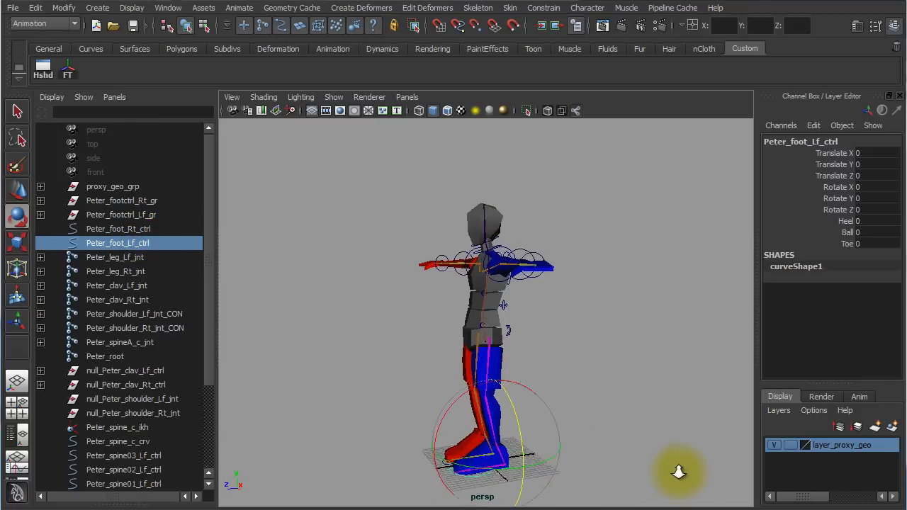
left_click_drag(690, 376, 502, 302, "alt")
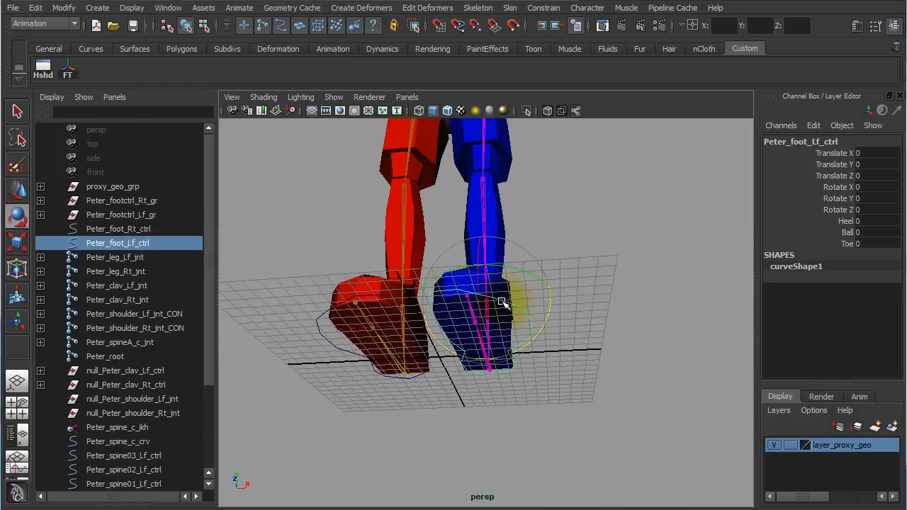
left_click(313, 111)
left_click_drag(589, 371, 518, 371, "alt")
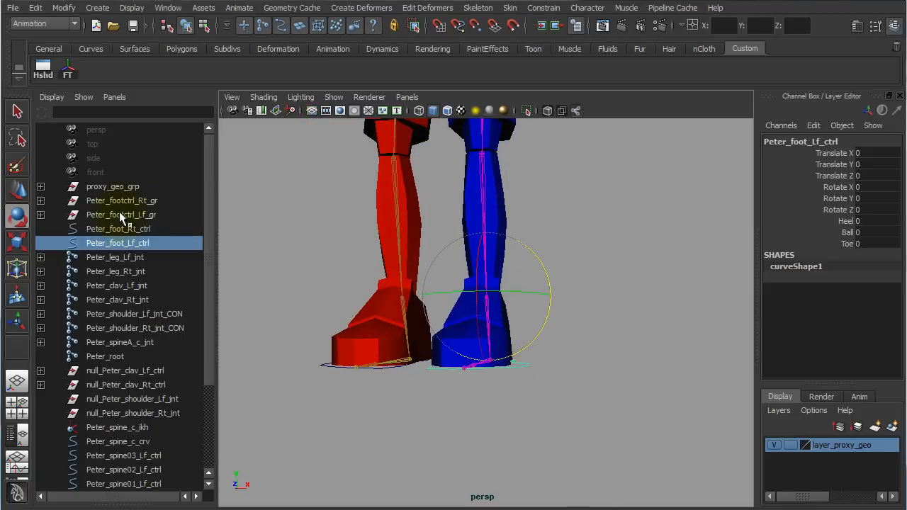
Select the joints from Peter_leg_Lf_jnt through Peter_root to review them on the character, and clear the selection.
left_click(113, 258)
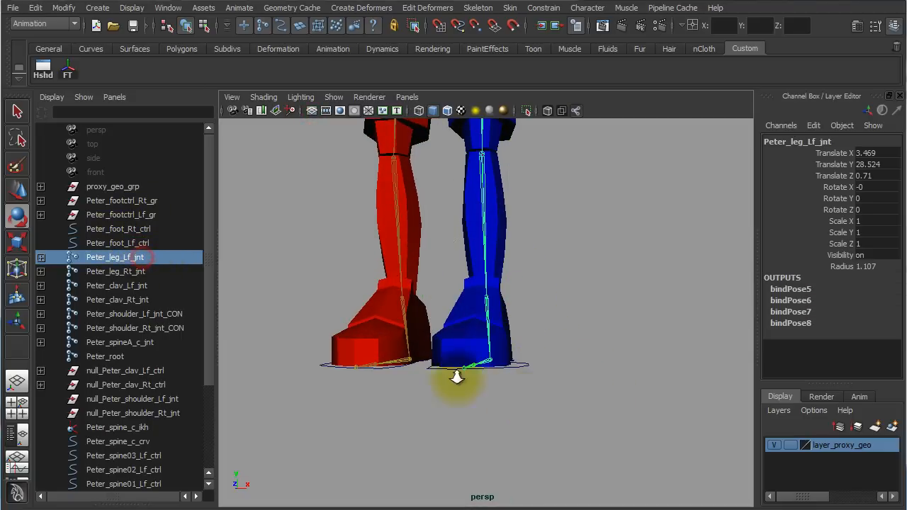
key("a")
left_click(107, 356, "shift")
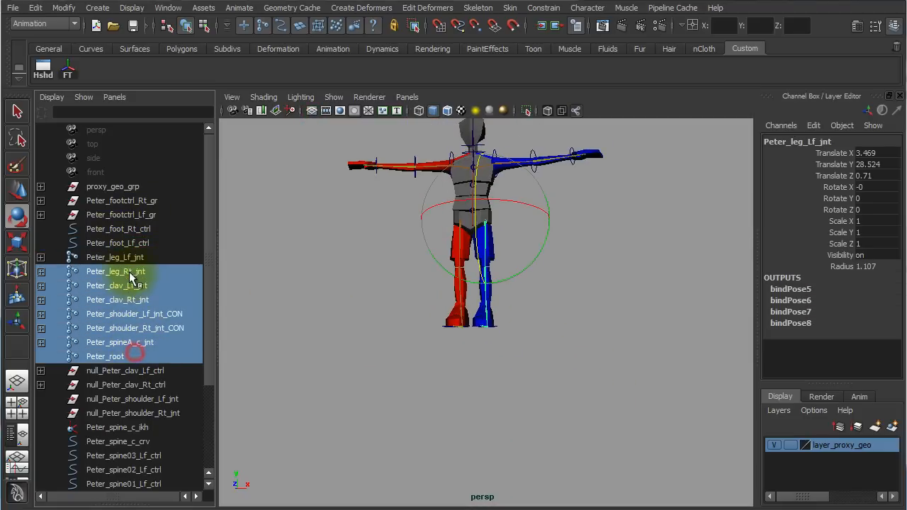
left_click_drag(229, 355, 490, 355, "alt")
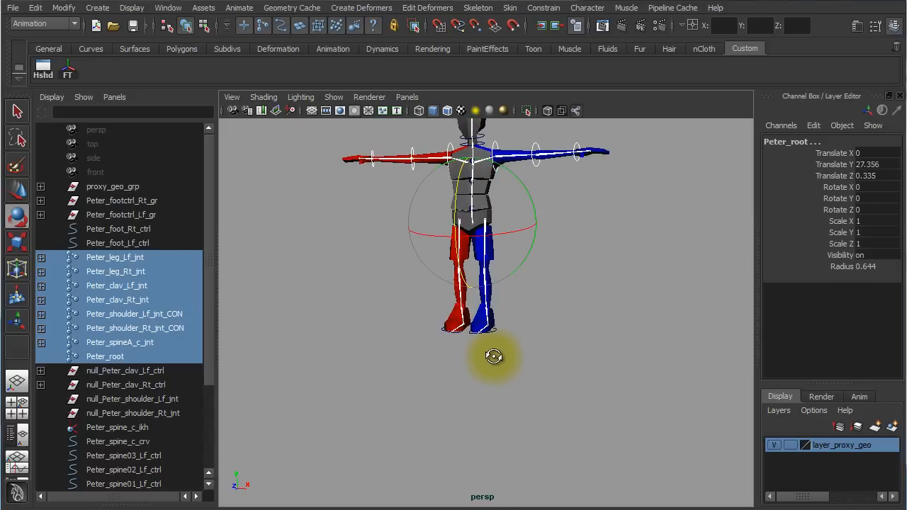
left_click(326, 383)
Select the null_Peter_clav_Lf_ctrl group and examine the left arm controls it affects.
left_click(142, 371)
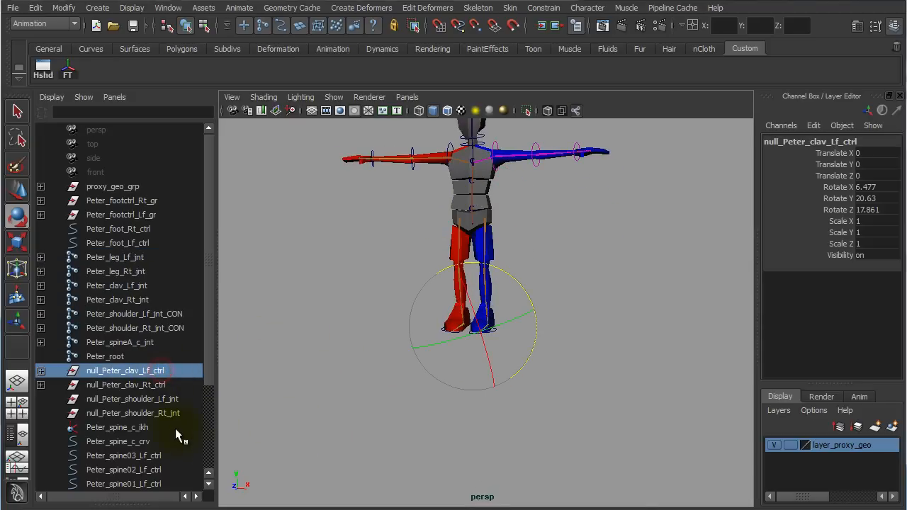
middle_click_drag(354, 344, 364, 426, "alt")
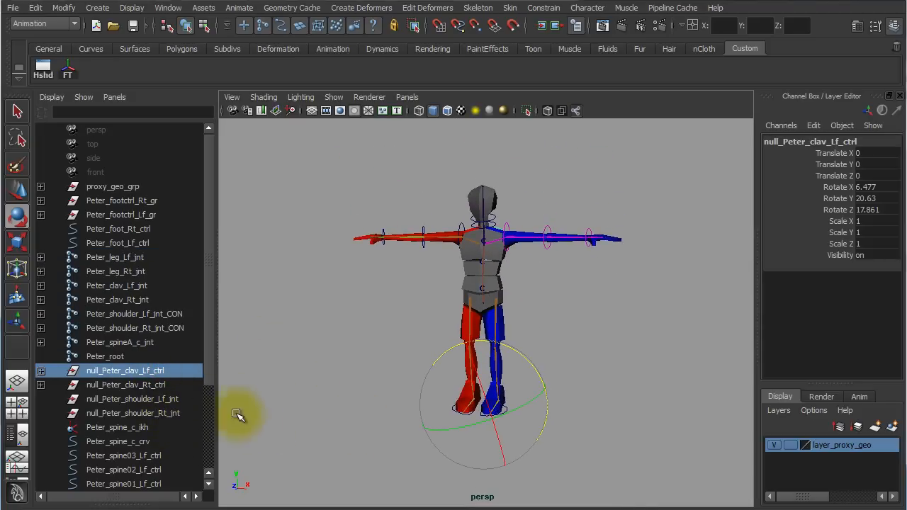
key("f")
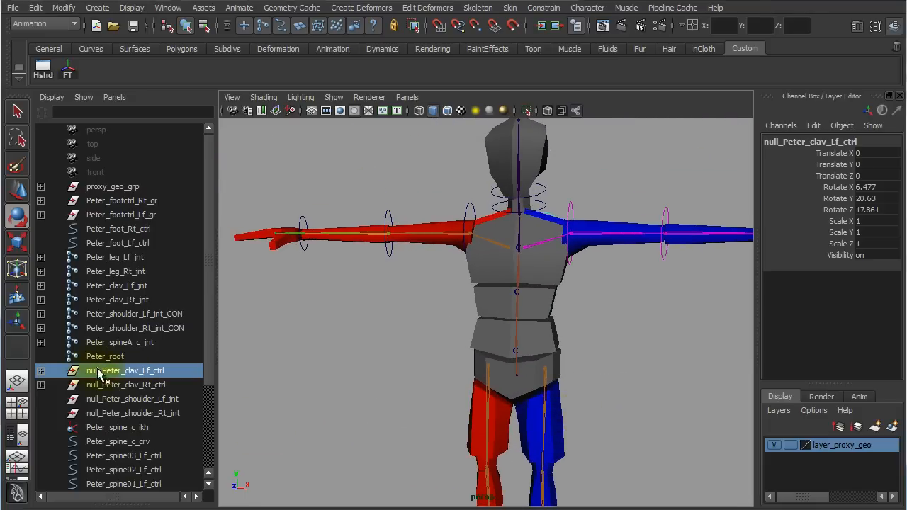
left_click_drag(617, 374, 442, 416, "alt")
right_click_drag(546, 328, 650, 307, "alt")
Check the right and left clavicle control curves behind the character's back, and clear the selection.
left_click(506, 172)
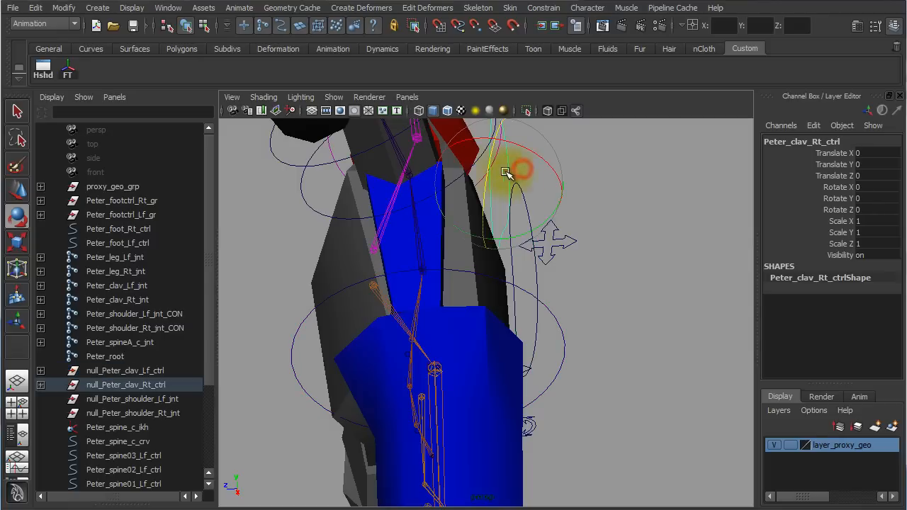
left_click(608, 231)
left_click(508, 213)
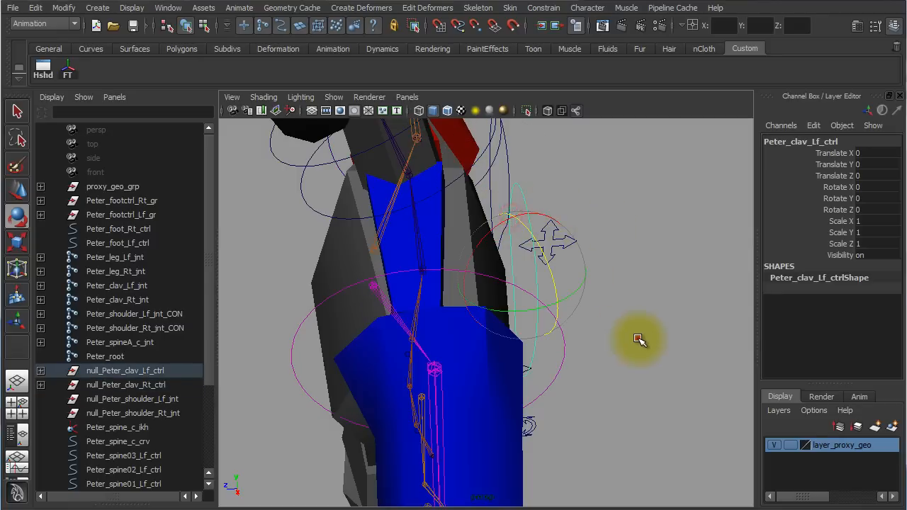
left_click(638, 341)
left_click_drag(627, 350, 731, 314, "alt")
right_click_drag(690, 308, 588, 287, "alt")
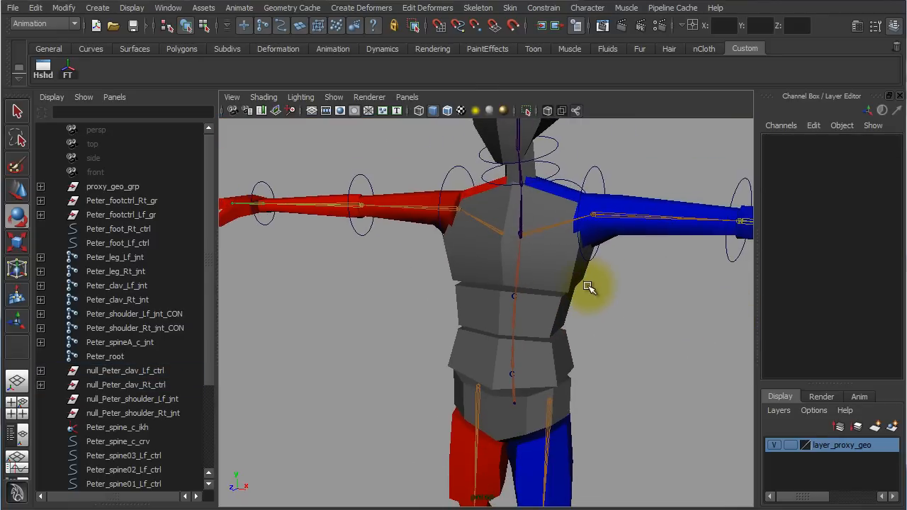
Examine the left clavicle joint and the left and right shoulder null groups, viewing the shoulder area up close.
left_click(540, 232)
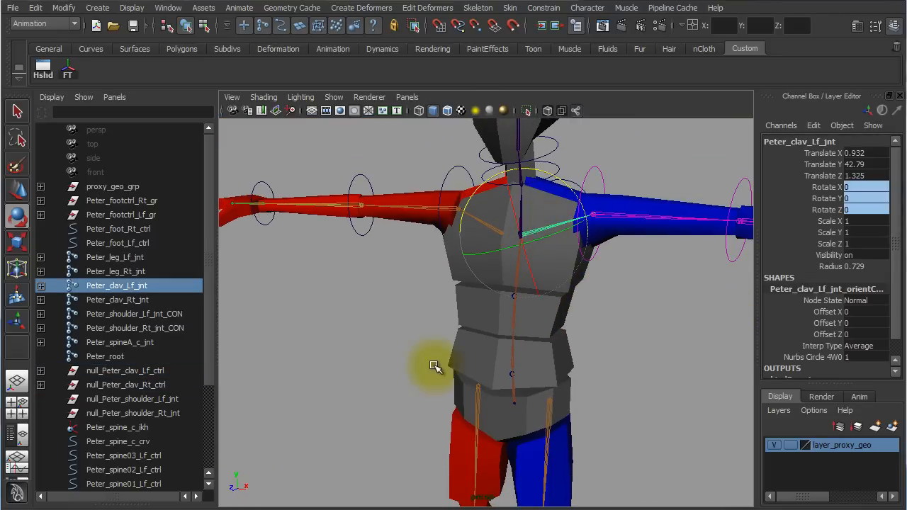
left_click(133, 400)
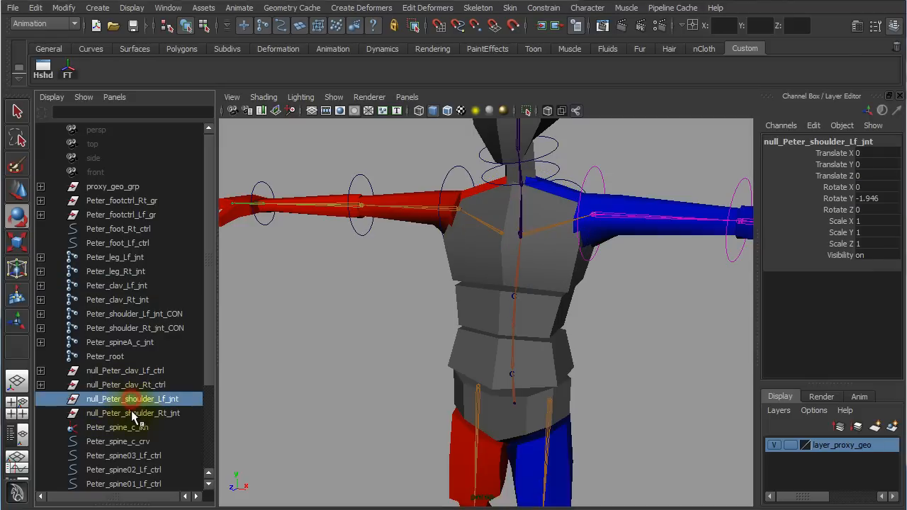
left_click(151, 413)
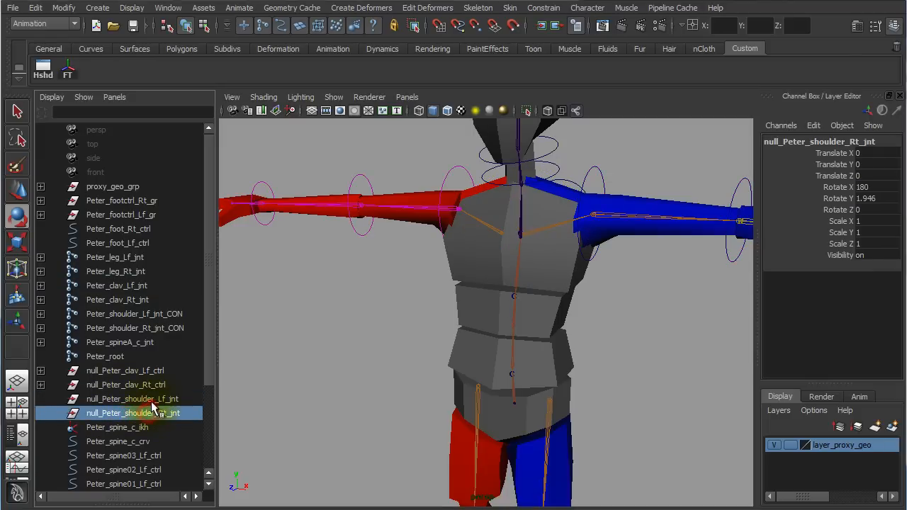
left_click(151, 400)
scroll(570, 330, "down", 3)
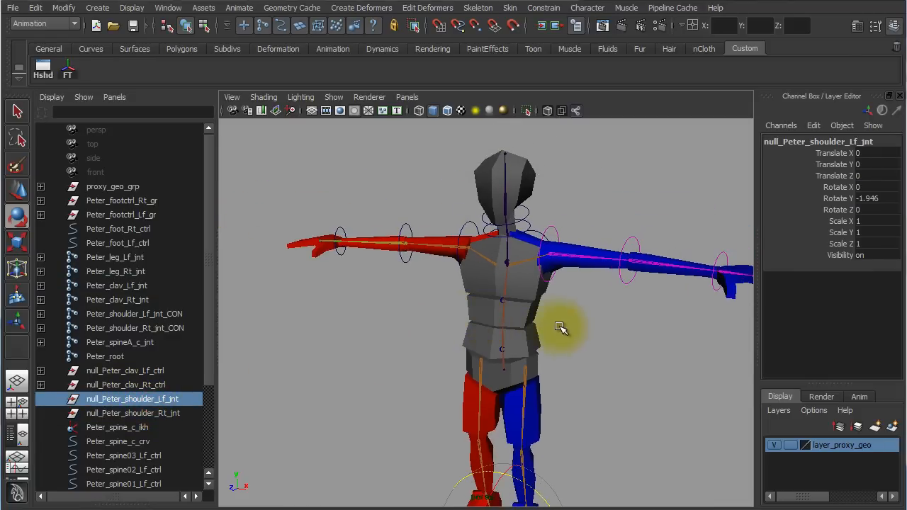
left_click_drag(567, 324, 534, 338, "alt")
right_click_drag(533, 338, 697, 342, "alt")
middle_click_drag(696, 342, 549, 442, "alt")
left_click_drag(549, 442, 568, 435, "alt")
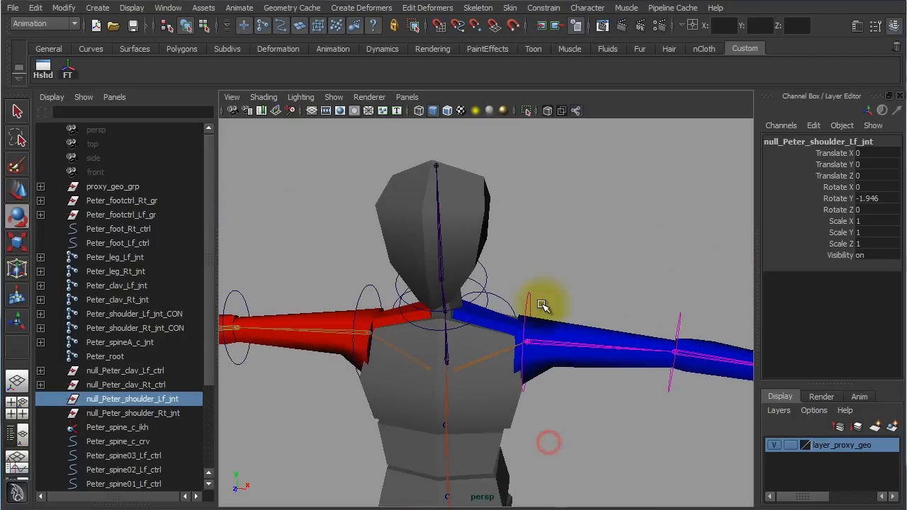
left_click_drag(551, 307, 550, 275, "alt")
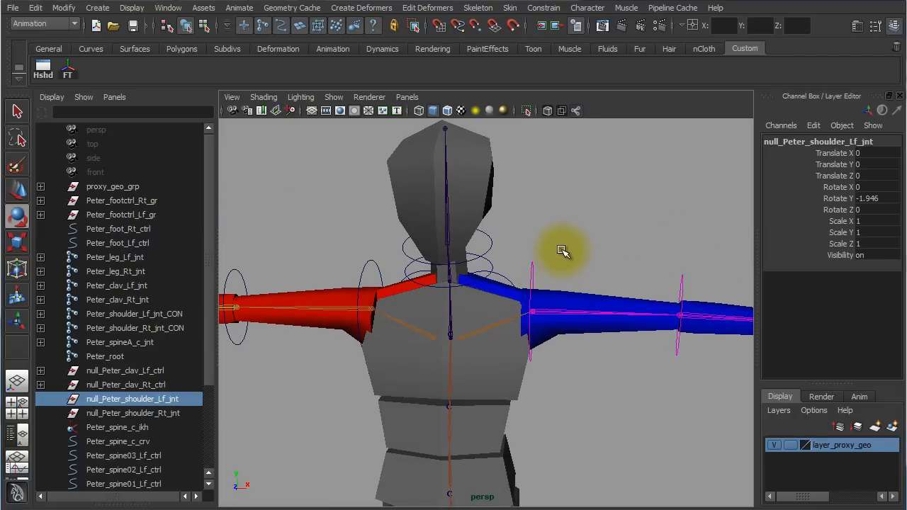
Select the Peter_spine_c_ikh spline IK handle and examine the spine chain from the side.
left_click(144, 428)
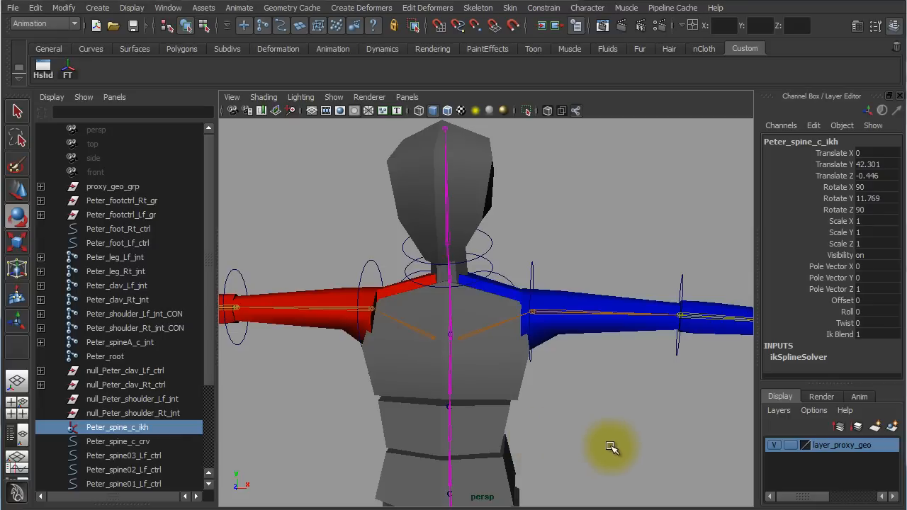
right_click_drag(616, 448, 459, 411, "alt")
left_click_drag(501, 413, 375, 394, "alt")
right_click_drag(397, 400, 599, 431, "alt")
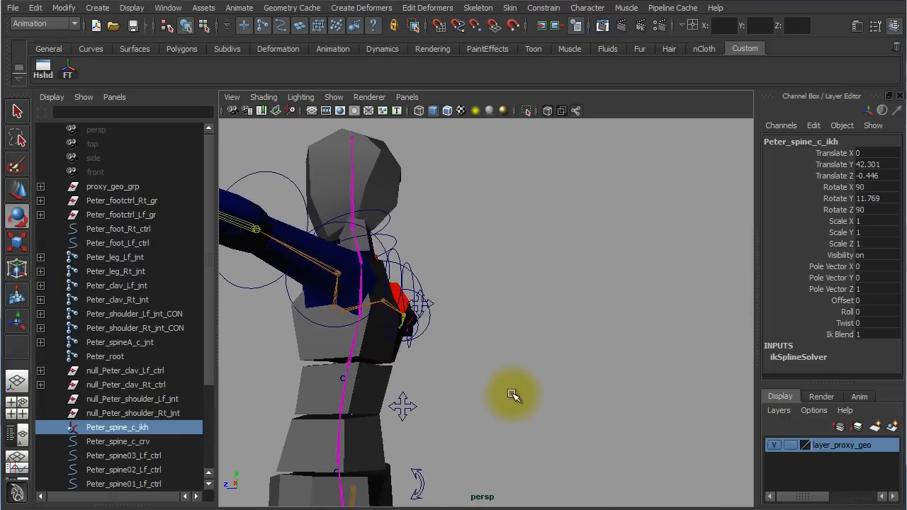
middle_click_drag(513, 394, 621, 284, "alt")
right_click_drag(488, 321, 629, 344, "alt")
left_click_drag(579, 345, 591, 353, "alt")
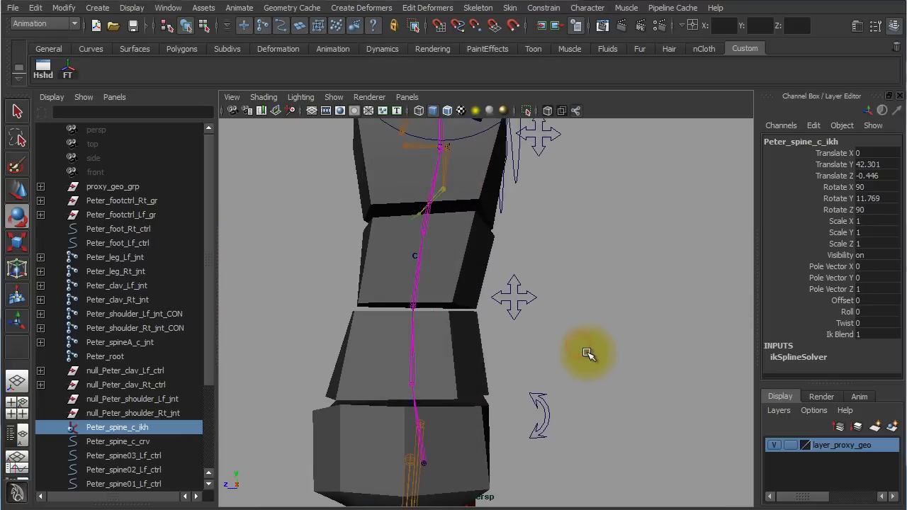
Hide the layer_proxy_geo layer and select the Peter_spine_c_crv curve to examine it along the spine joints.
left_click(774, 445)
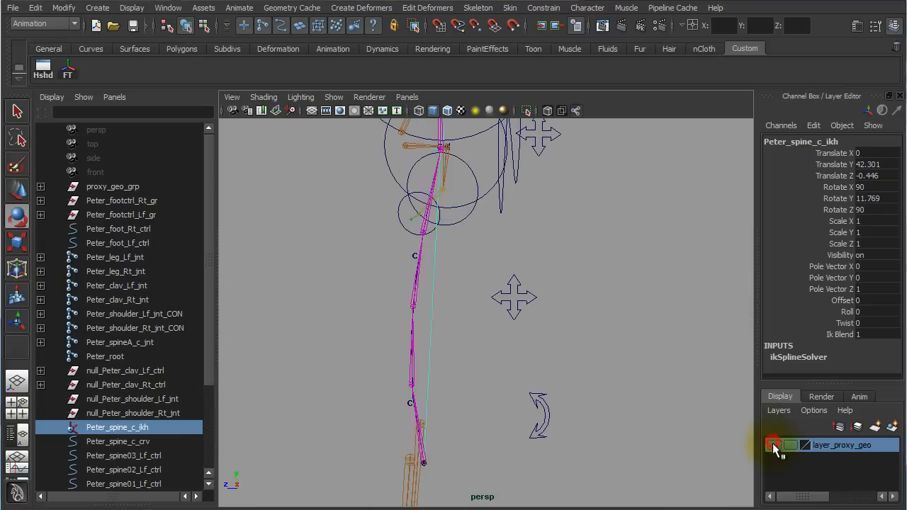
left_click(142, 429)
left_click(145, 442)
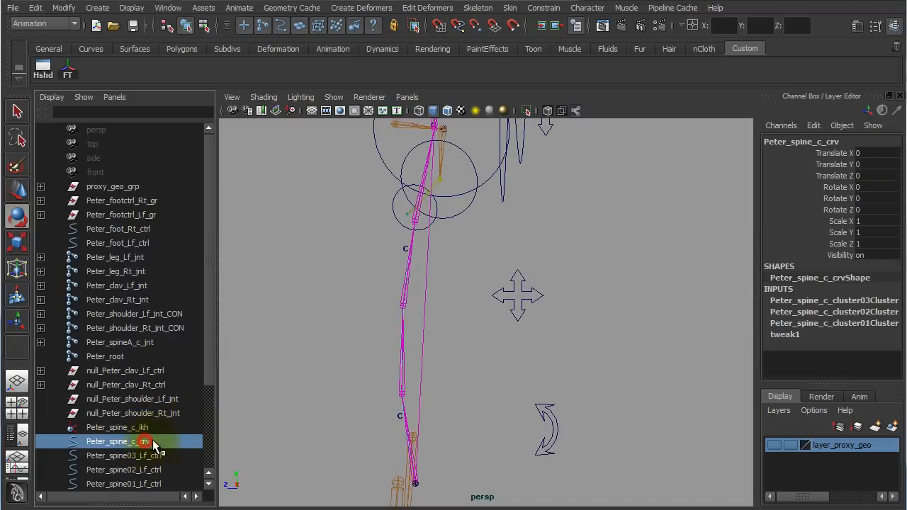
scroll(462, 389, "up", 2)
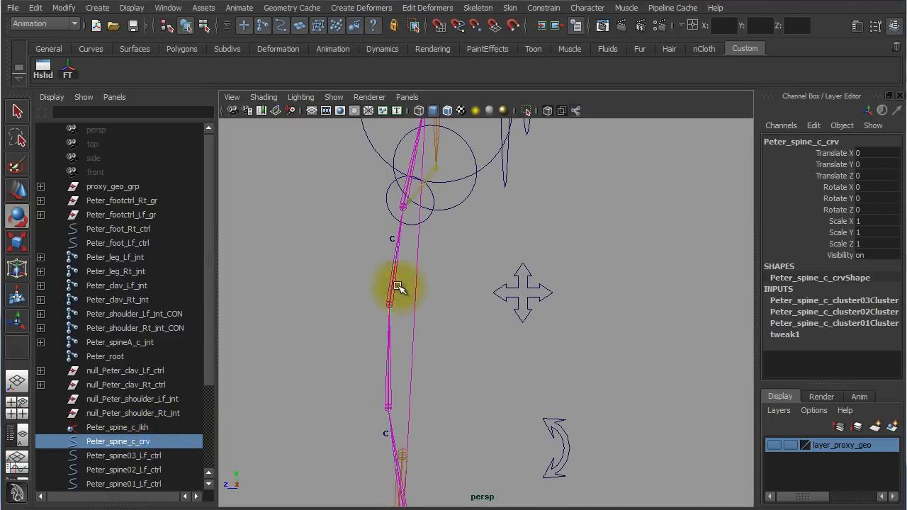
Hide joints in the perspective view to examine the spine curve on its own.
left_click(334, 97)
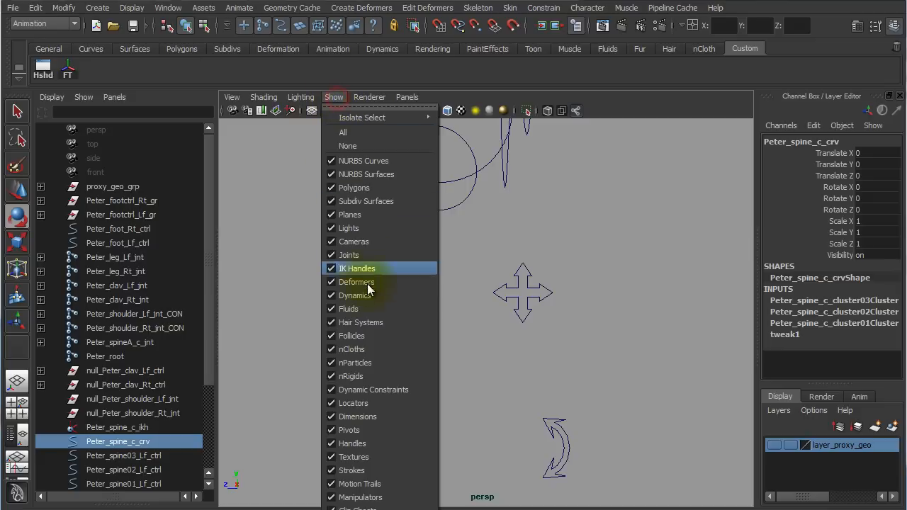
left_click(362, 256)
right_click_drag(483, 352, 324, 302, "alt")
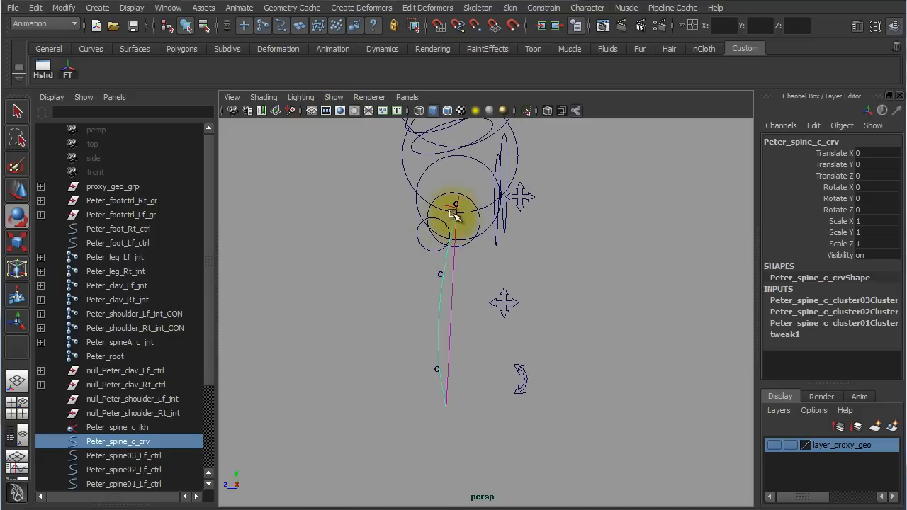
Turn the display of joints and the layer_proxy_geo layer back on.
left_click(330, 99)
left_click(353, 251)
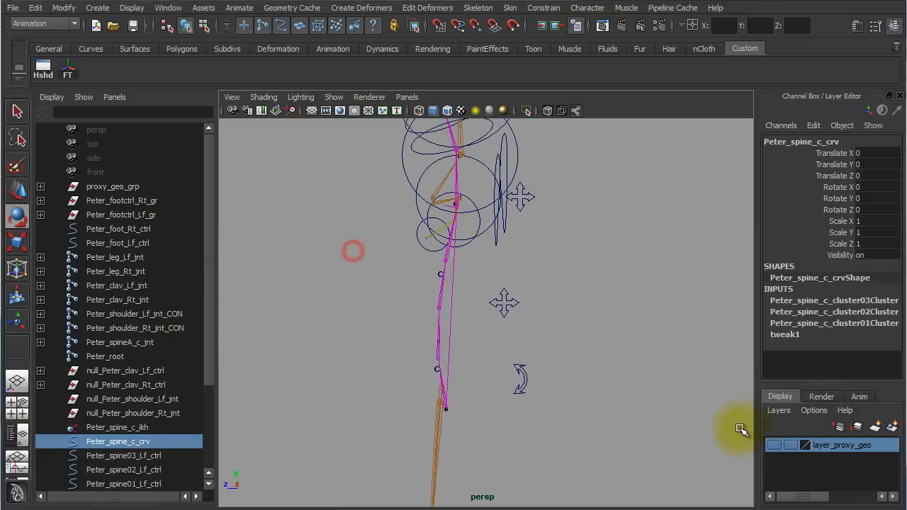
left_click(774, 445)
Select the spine controls Peter_spine01_Lf_ctrl to Peter_spine03_Lf_ctrl and examine them on the character's back.
left_click(158, 456)
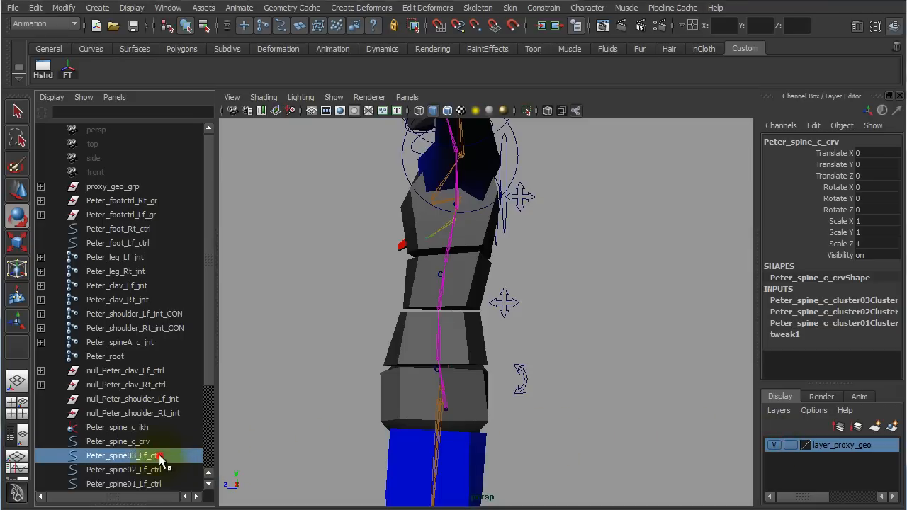
left_click_drag(211, 334, 210, 415)
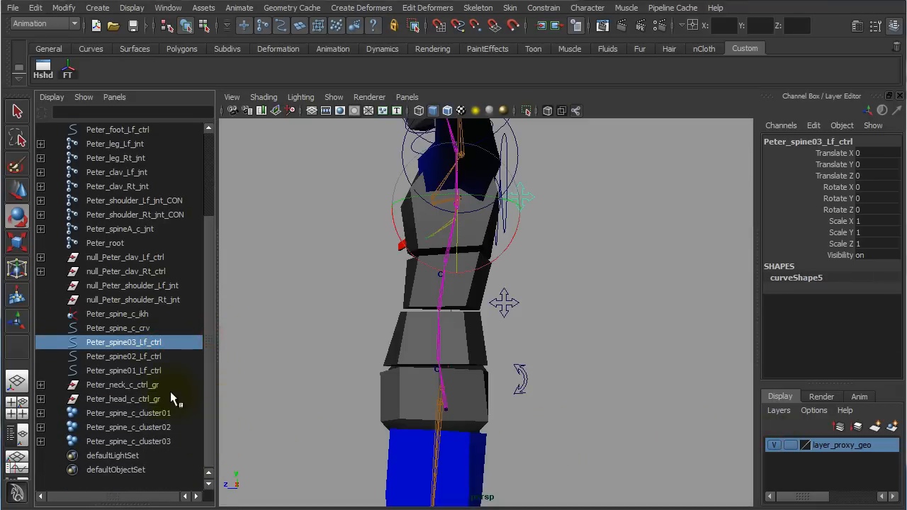
left_click_drag(163, 371, 165, 343)
left_click_drag(577, 329, 541, 379, "alt")
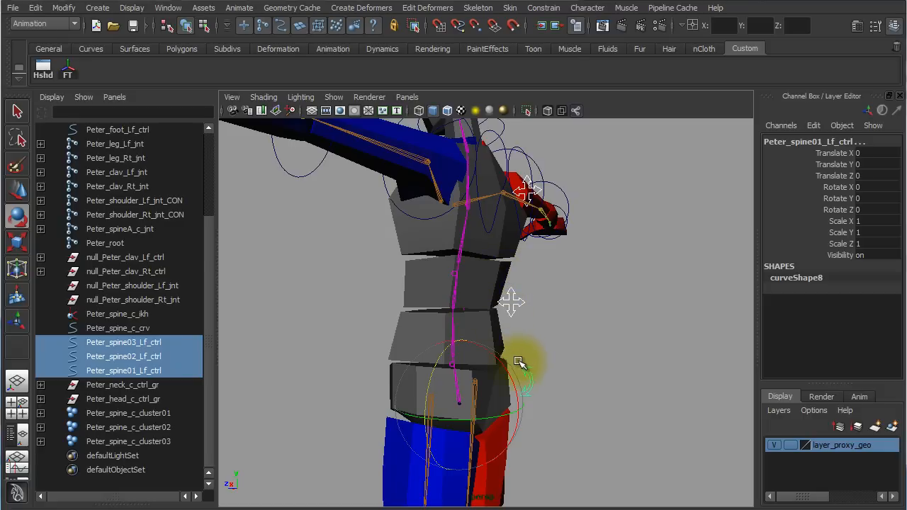
left_click_drag(602, 364, 638, 344, "alt")
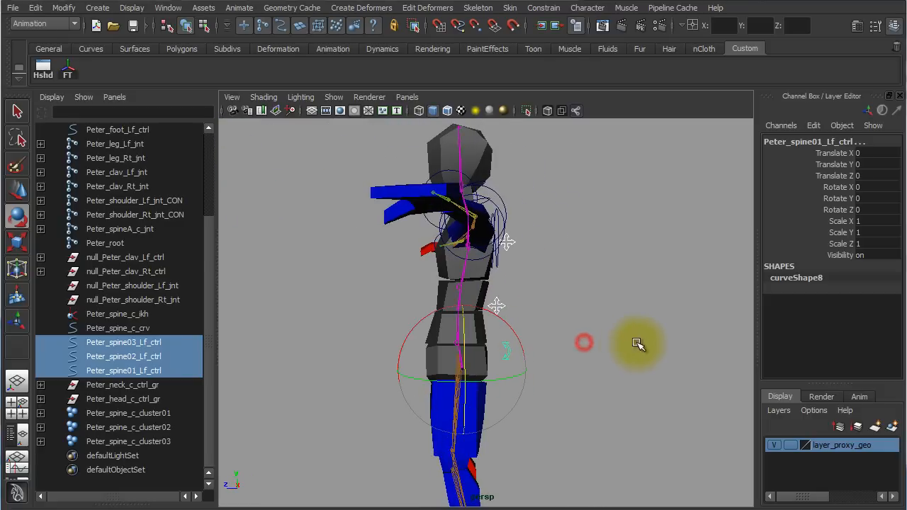
Select the Peter_neck_c_ctrl_gr and Peter_head_c_ctrl_gr groups in turn and examine the neck area.
left_click(140, 385)
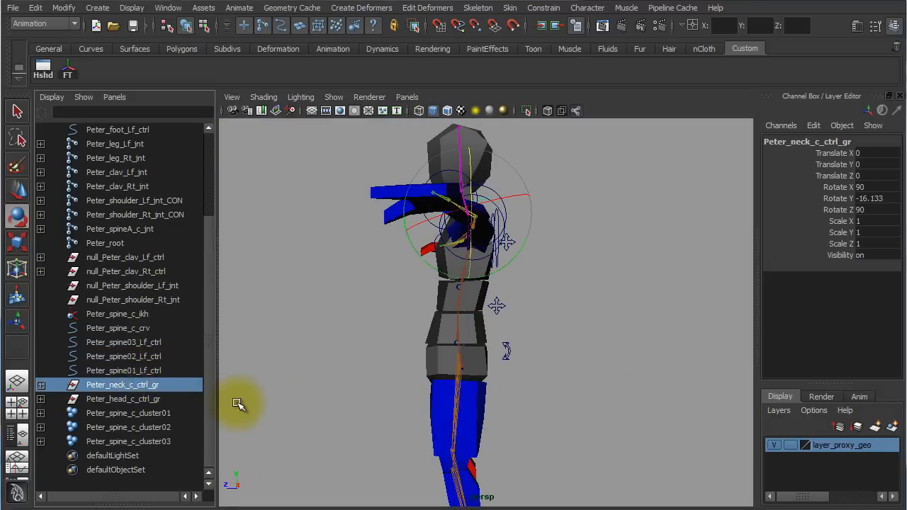
left_click(159, 399)
left_click(162, 385)
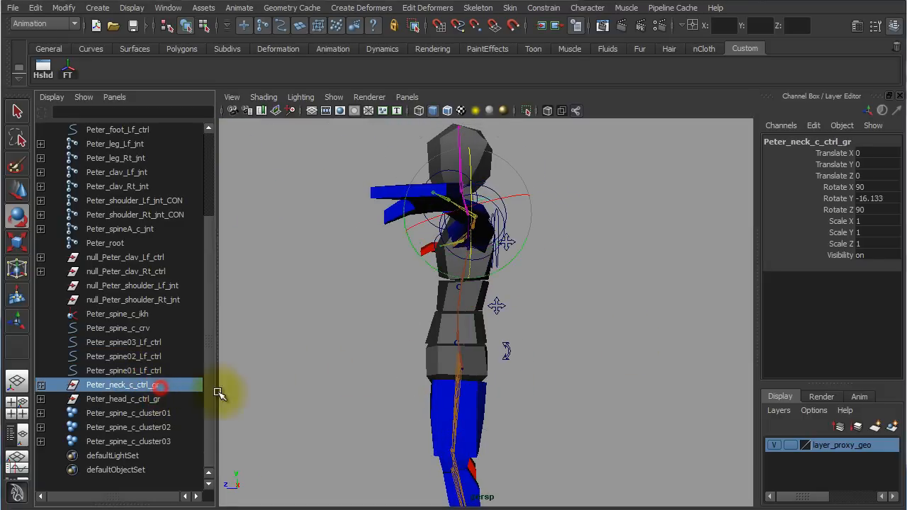
left_click_drag(599, 332, 558, 326, "alt")
right_click_drag(558, 326, 649, 339, "alt")
middle_click_drag(575, 150, 555, 312, "alt")
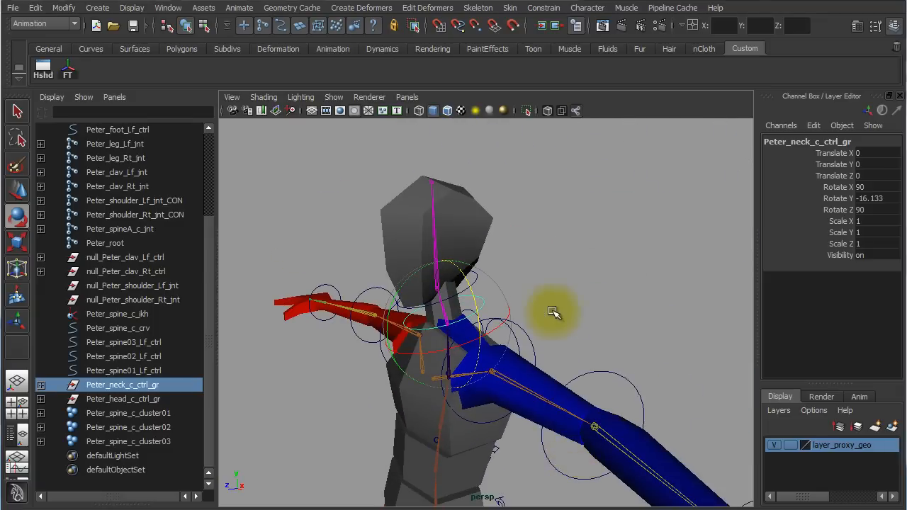
Select the neck control curve and then the head control curve to check them up close.
right_click_drag(555, 312, 730, 277, "alt")
left_click(589, 226)
left_click_drag(512, 276, 471, 294)
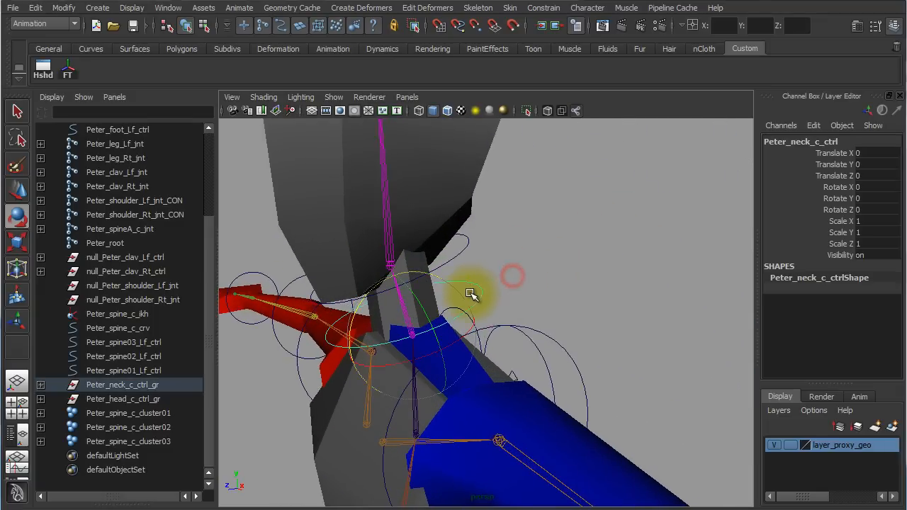
left_click_drag(506, 247, 456, 253)
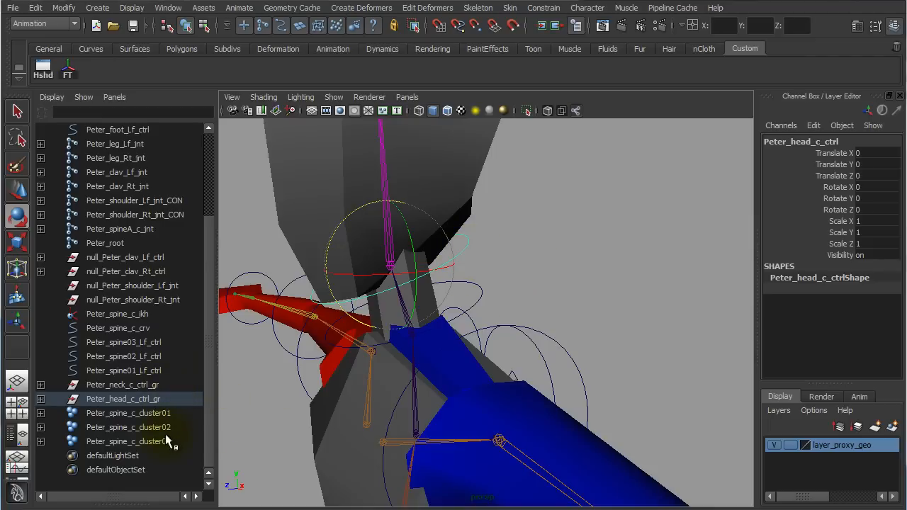
Select the clusters Peter_spine_c_cluster01 to Peter_spine_c_cluster03 and examine them along the spine of the full character.
left_click_drag(165, 415, 165, 443)
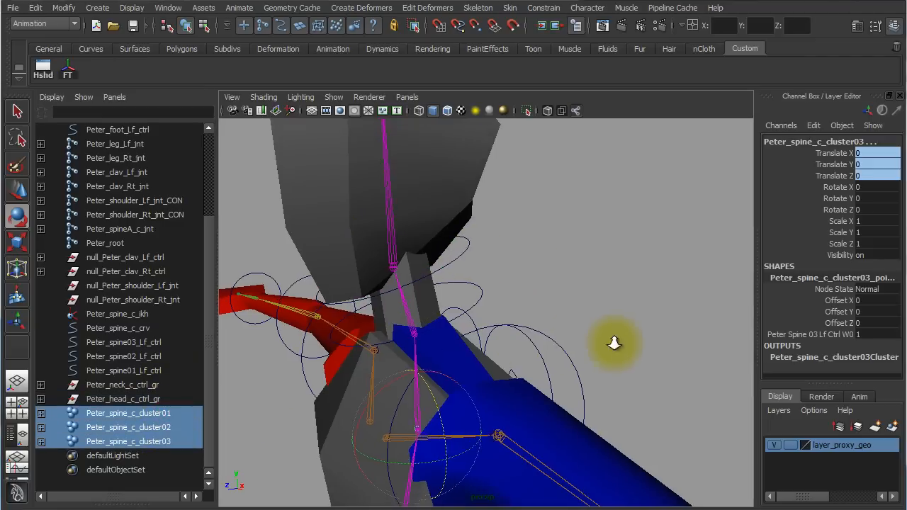
right_click_drag(614, 342, 281, 276, "alt")
left_click_drag(421, 303, 361, 309, "alt")
right_click_drag(361, 310, 473, 367, "alt")
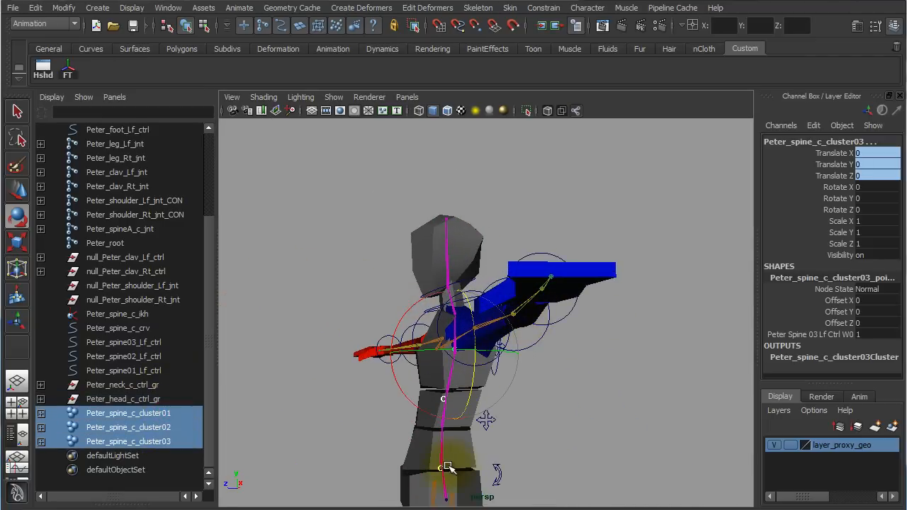
right_click_drag(599, 414, 369, 358, "alt")
left_click_drag(402, 362, 450, 375, "alt")
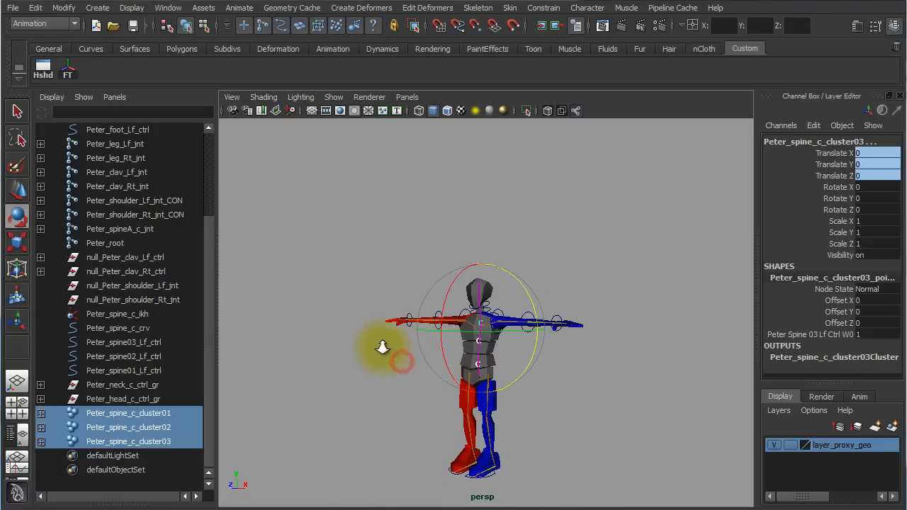
right_click_drag(382, 347, 523, 375, "alt")
middle_click_drag(578, 392, 579, 289, "alt")
right_click_drag(570, 331, 557, 327, "alt")
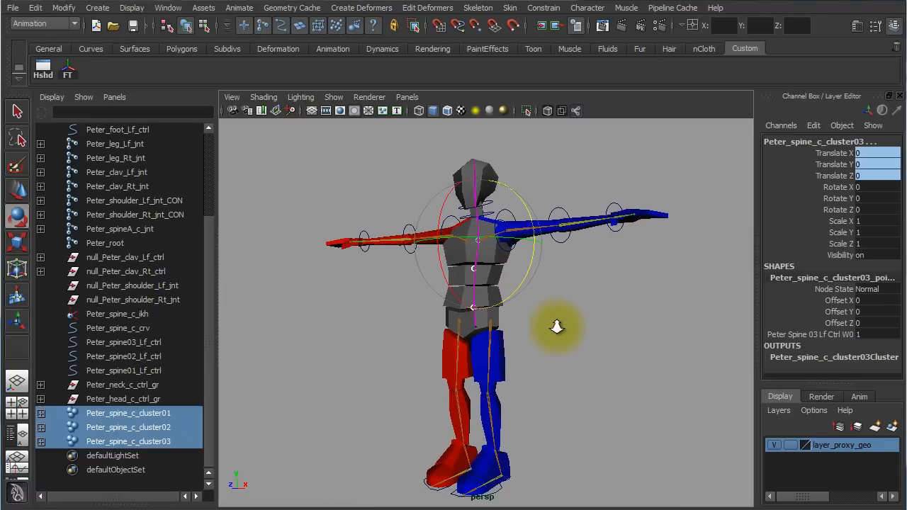
Clear the selection and save the scene, accepting the student version notice.
left_click(350, 348)
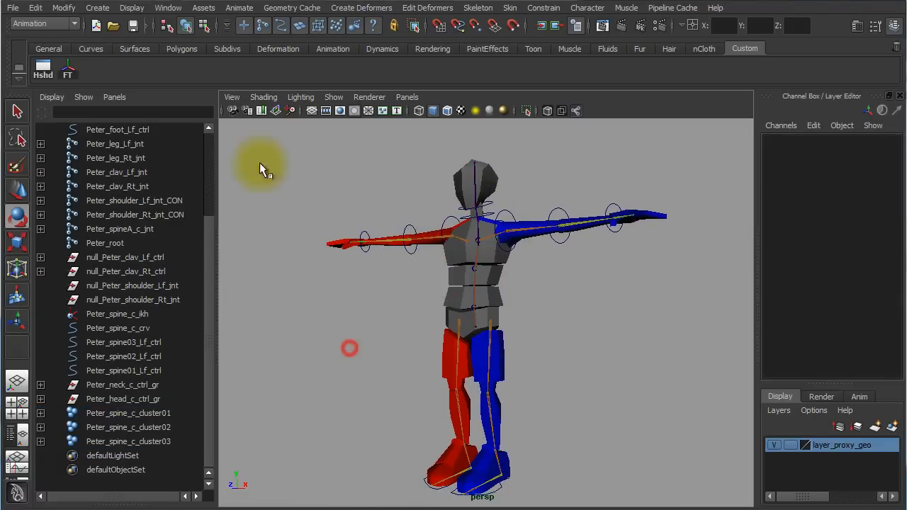
left_click(130, 27)
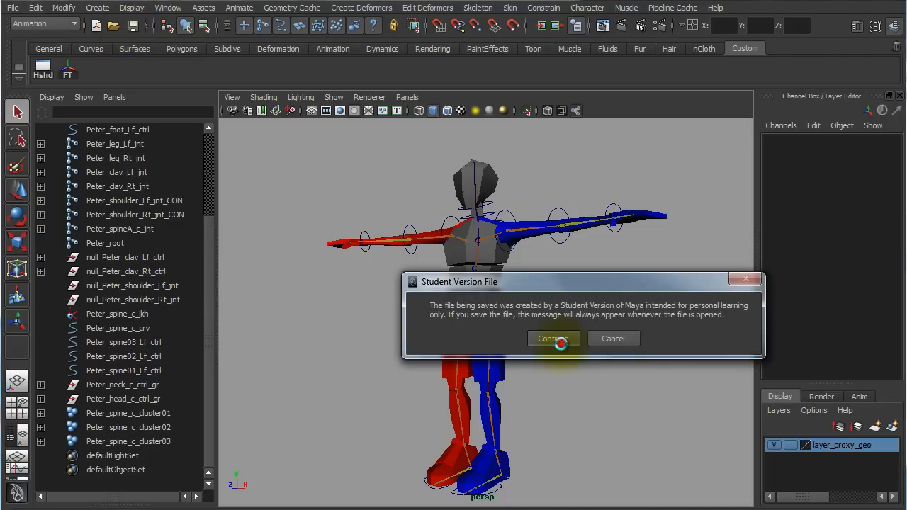
left_click(560, 343)
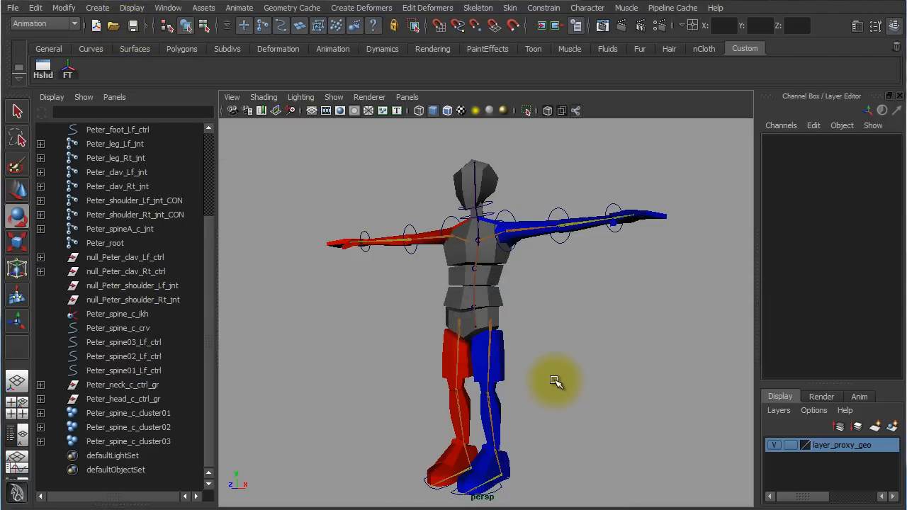
Select the neck control and then the head control, examining the head control from the side.
right_click_drag(523, 367, 725, 480, "alt")
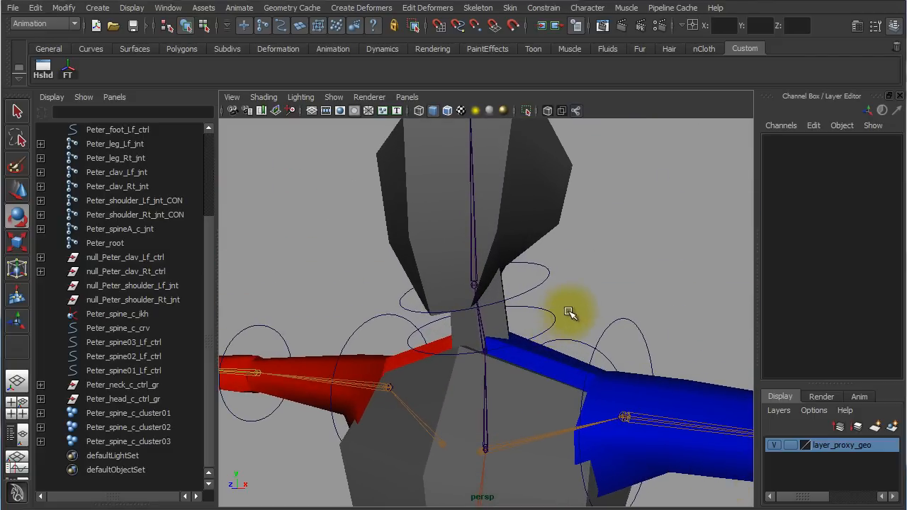
left_click_drag(567, 313, 537, 330)
left_click_drag(571, 276, 518, 278)
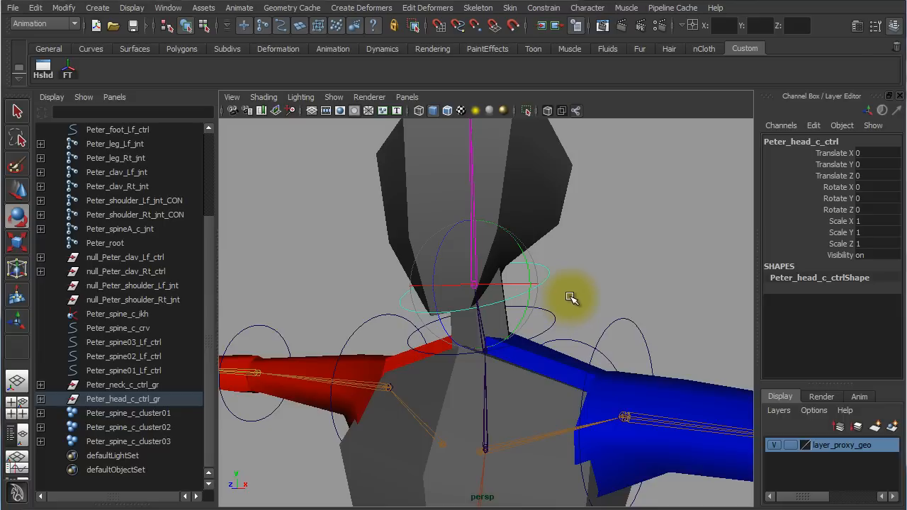
left_click_drag(543, 318, 608, 320, "alt")
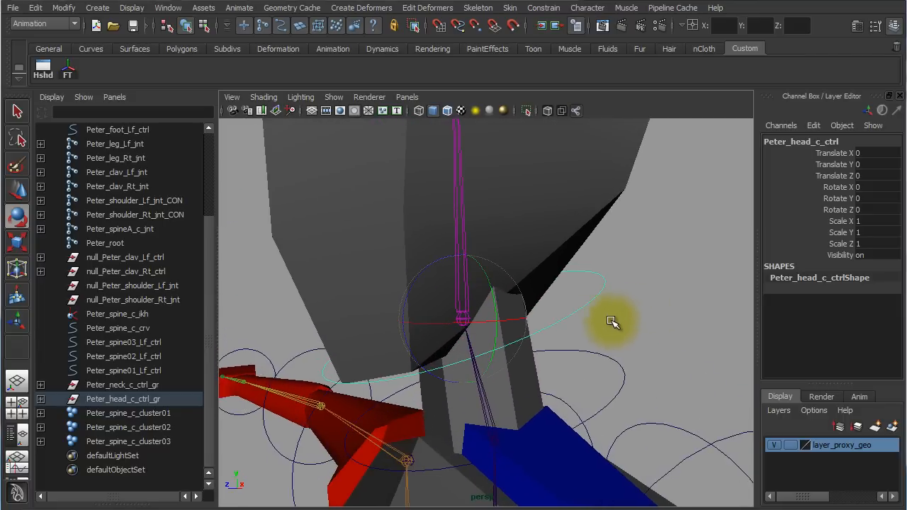
Inspect the head joint and its parent neck joint on the character, and clear the selection.
left_click(458, 237)
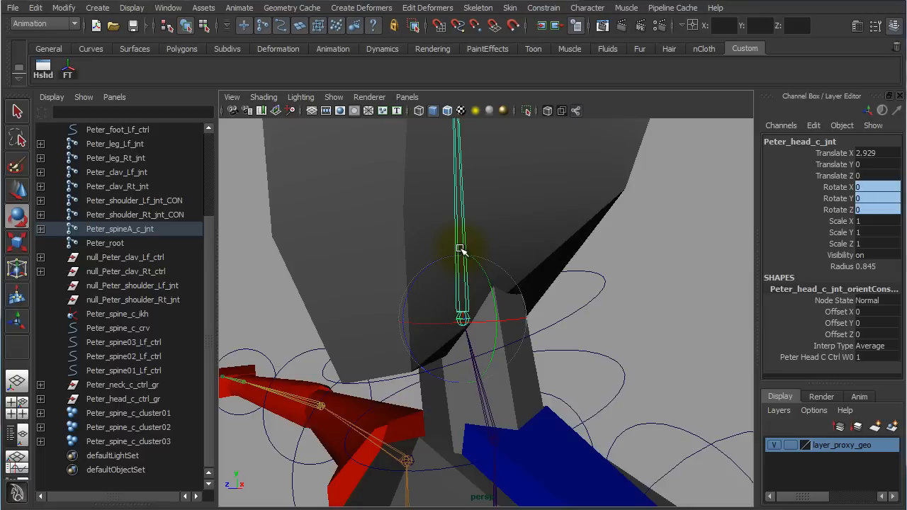
key("Up")
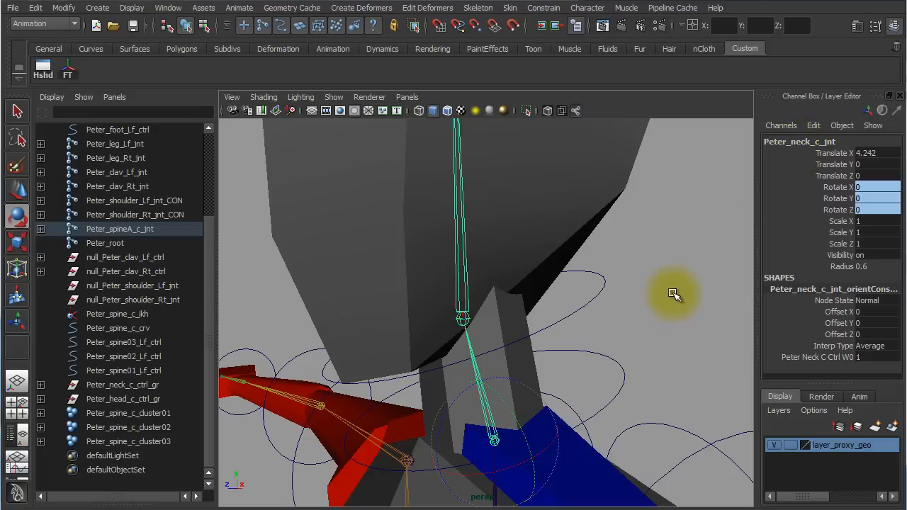
left_click(709, 295)
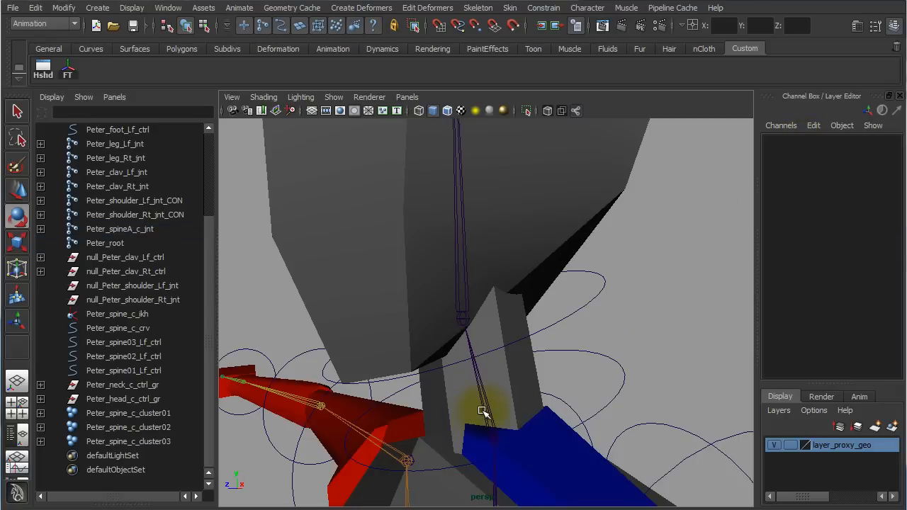
left_click(482, 411)
left_click(629, 291)
Parent the head control group Peter_head_c_ctrl_gr under the neck joint Peter_neck_c_jnt and clear the selection.
left_click_drag(592, 299, 592, 298)
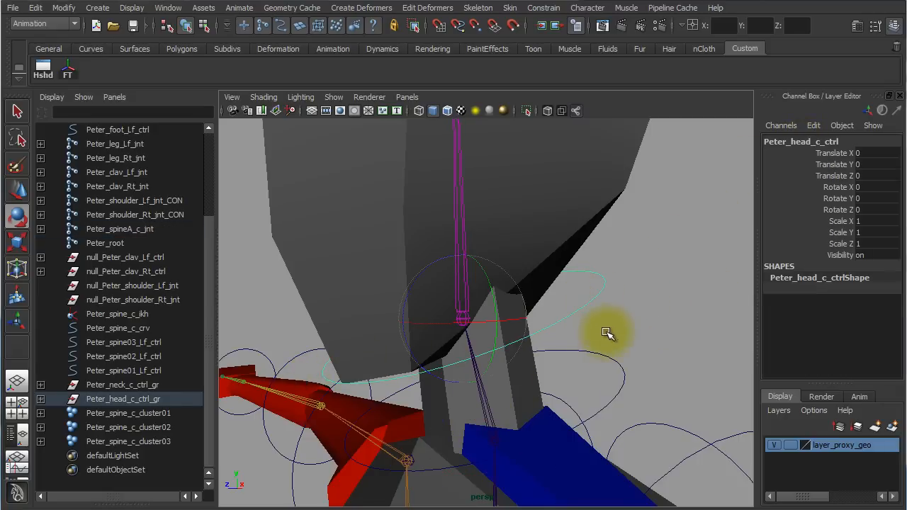
key("Up")
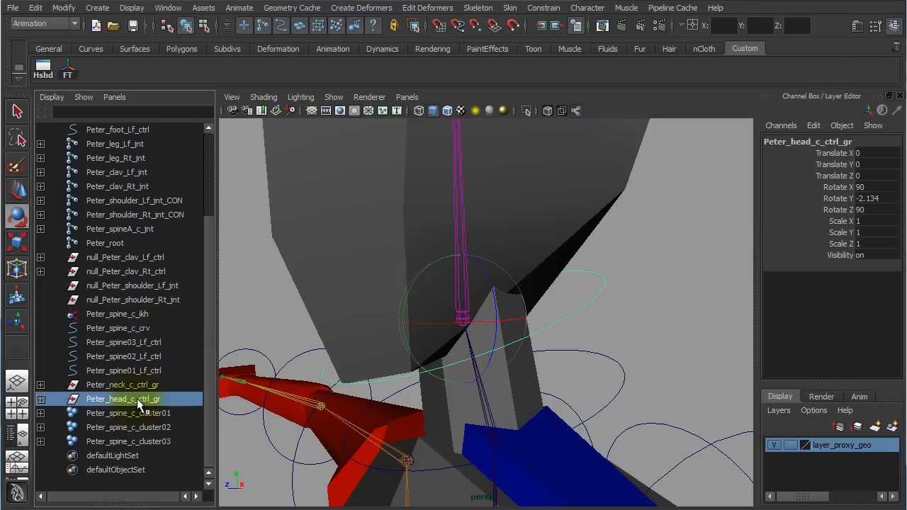
left_click(486, 406)
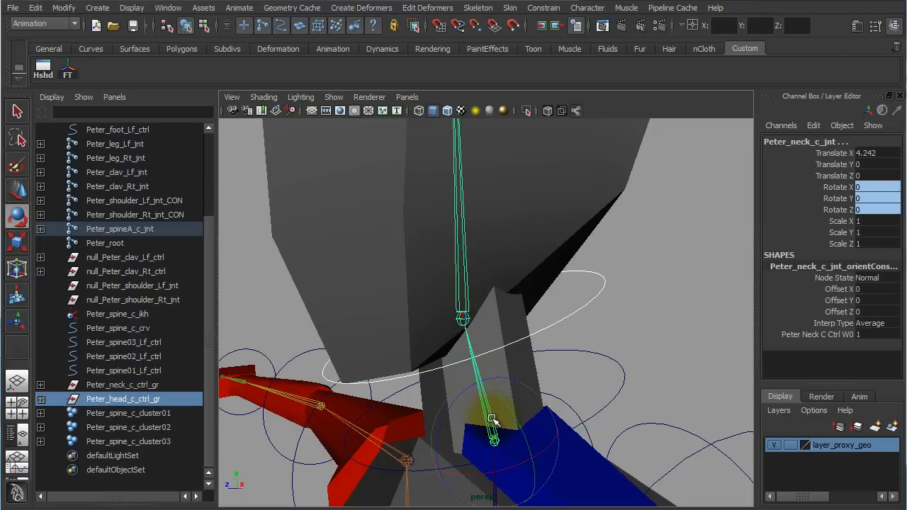
left_click(35, 8)
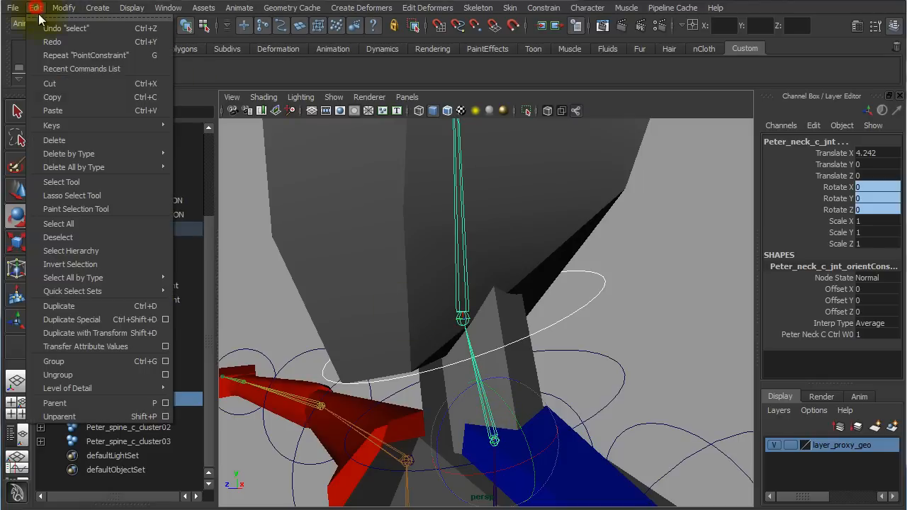
left_click(132, 404)
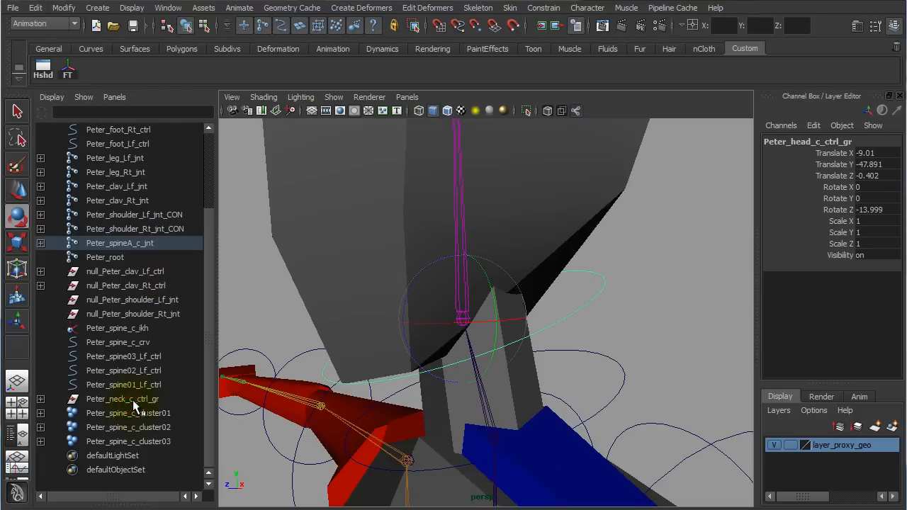
left_click(636, 323)
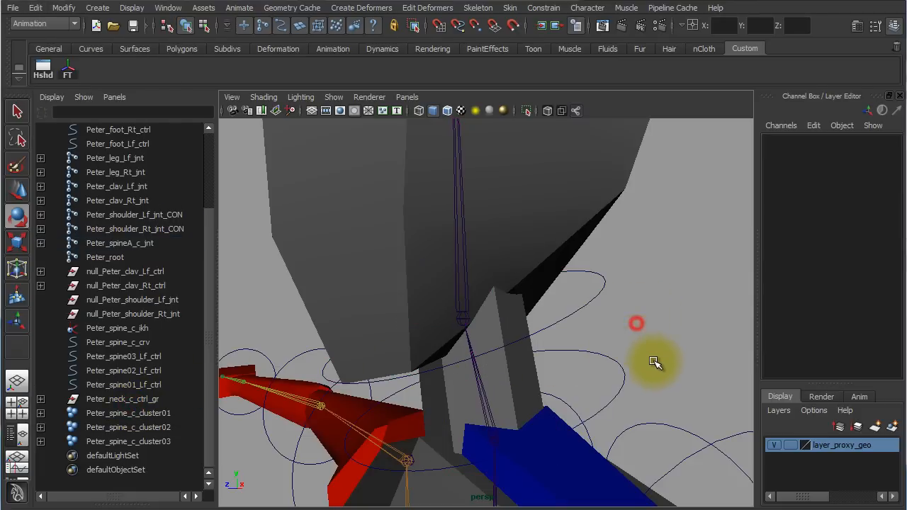
Inspect the neck joint and the name of its parent joint in the upper spine.
left_click_drag(654, 362, 588, 258, "alt")
left_click(645, 227)
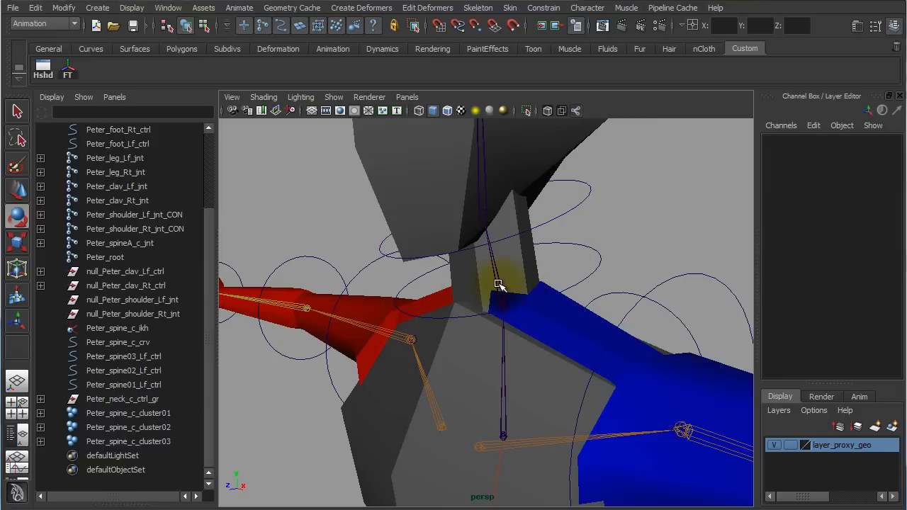
left_click(499, 285)
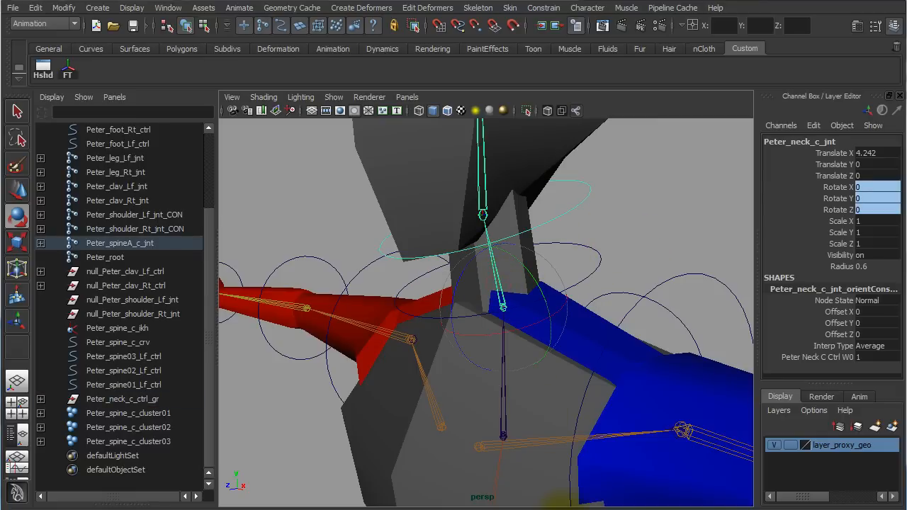
key("Up")
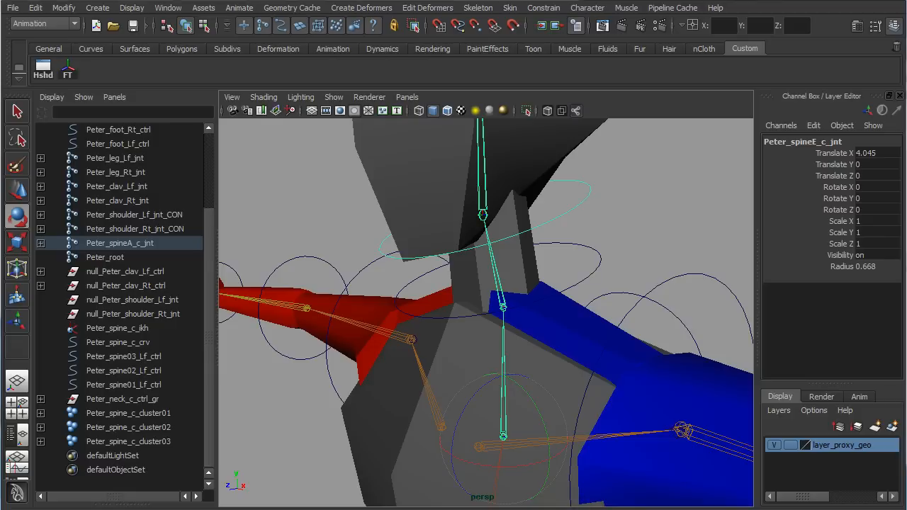
double_click(813, 144)
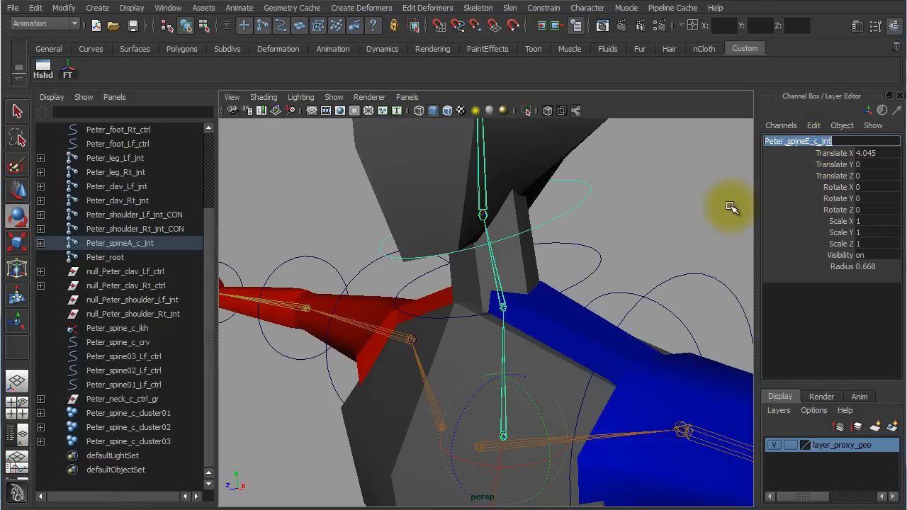
left_click(647, 249)
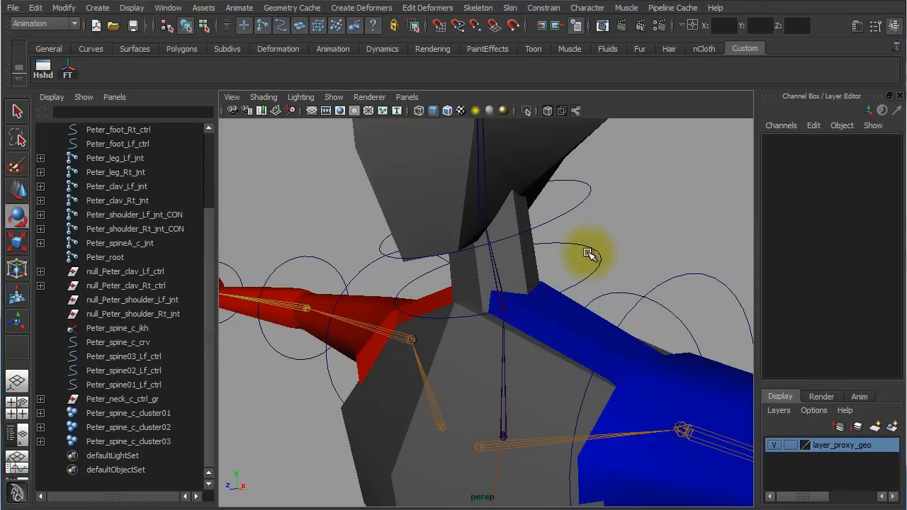
left_click(503, 397)
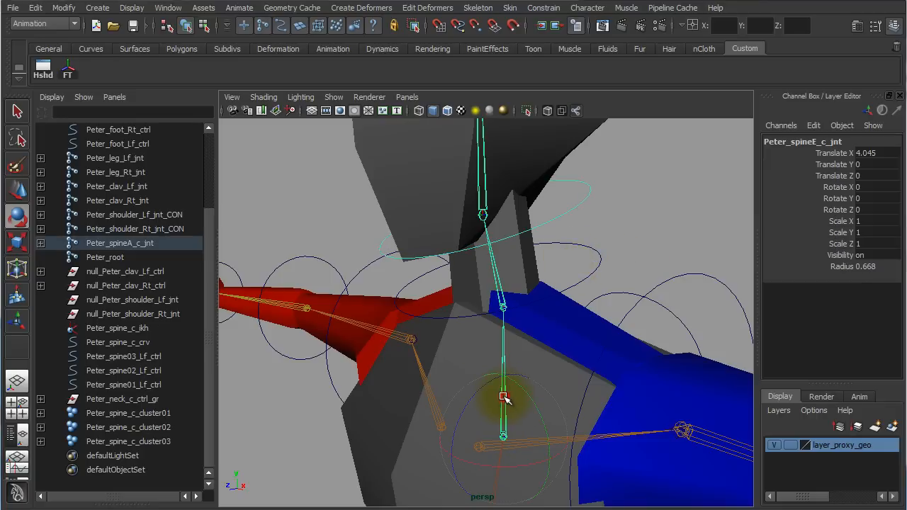
left_click(597, 245)
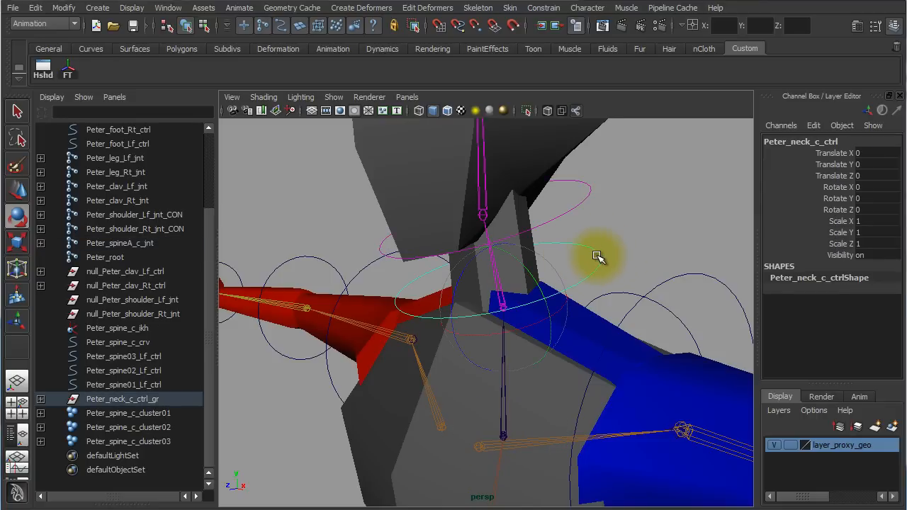
left_click_drag(597, 257, 616, 279)
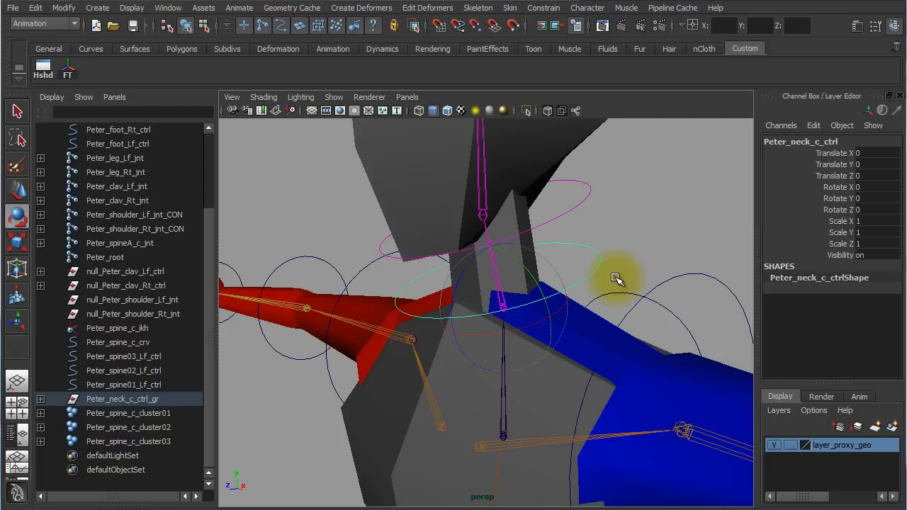
key("Up")
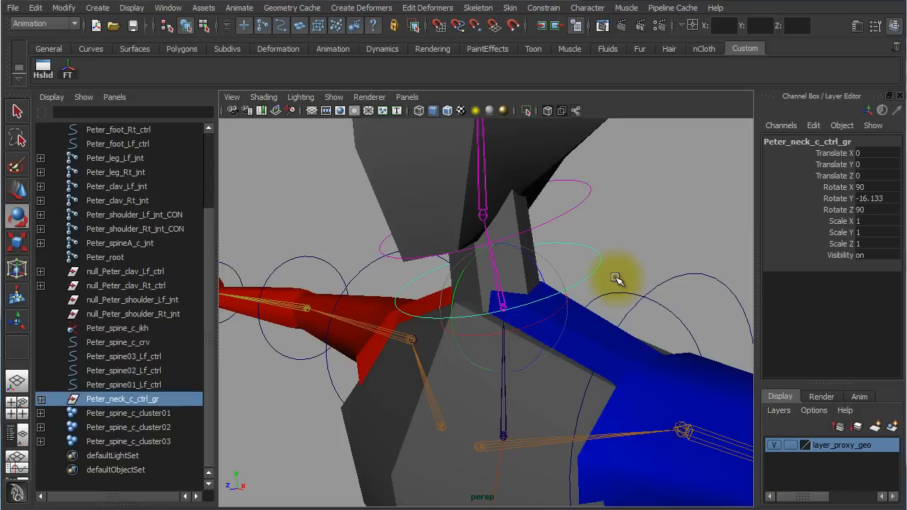
left_click(151, 403)
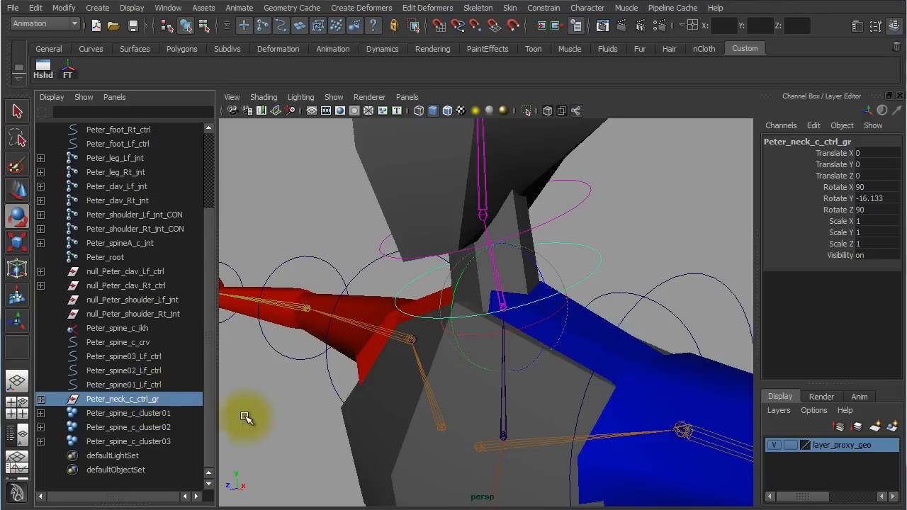
left_click_drag(490, 412, 516, 411)
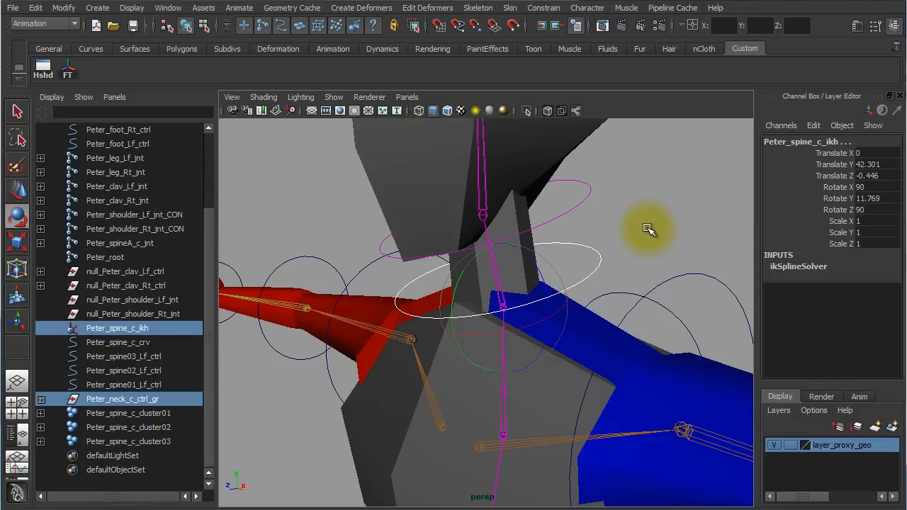
key("ctrl+z")
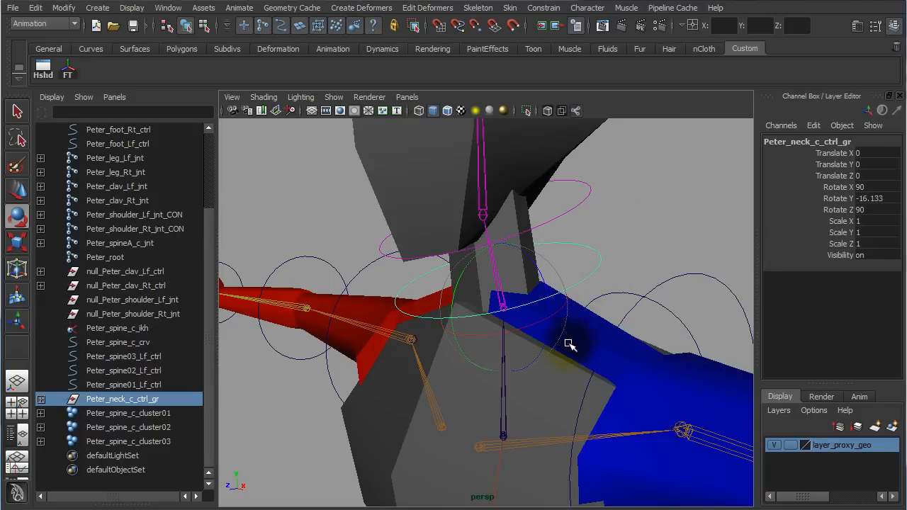
left_click(505, 406, "shift")
left_click_drag(629, 278, 669, 271, "alt")
right_click_drag(567, 336, 674, 337, "alt")
left_click_drag(675, 337, 548, 334, "alt")
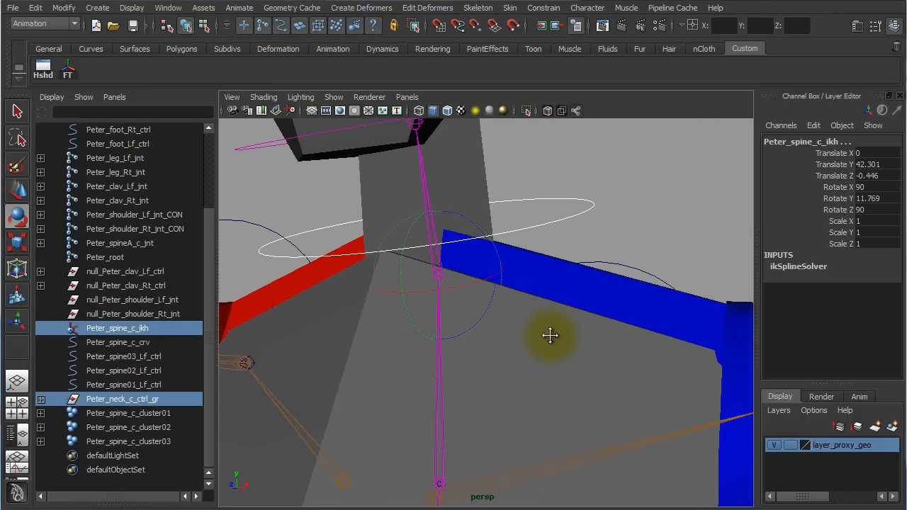
left_click(619, 208)
Parent the neck control group Peter_neck_c_ctrl_gr under the upper spine joint Peter_spineE_c_jnt and clear the selection.
left_click(435, 380)
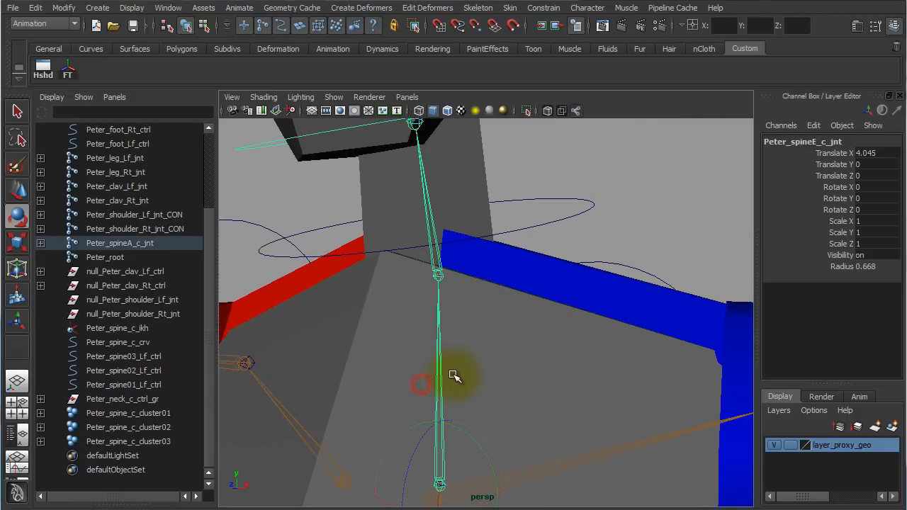
left_click_drag(535, 319, 506, 324, "alt")
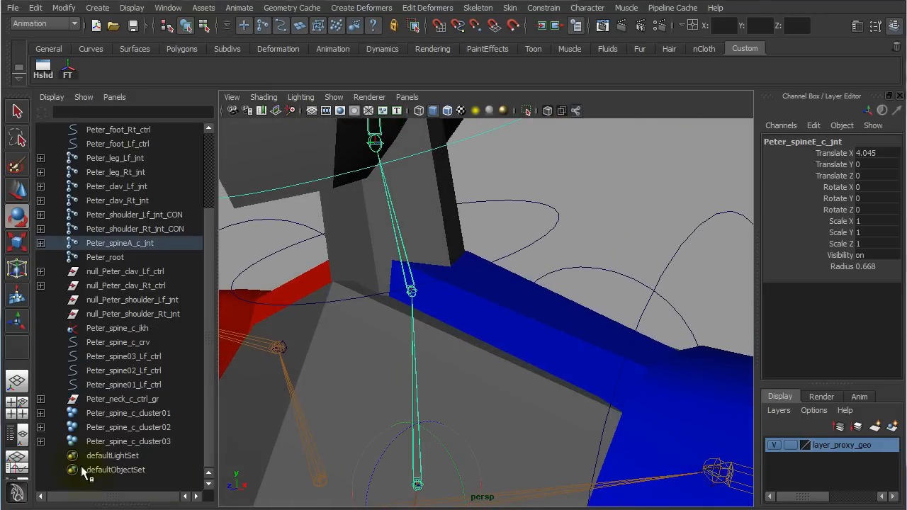
left_click(124, 400)
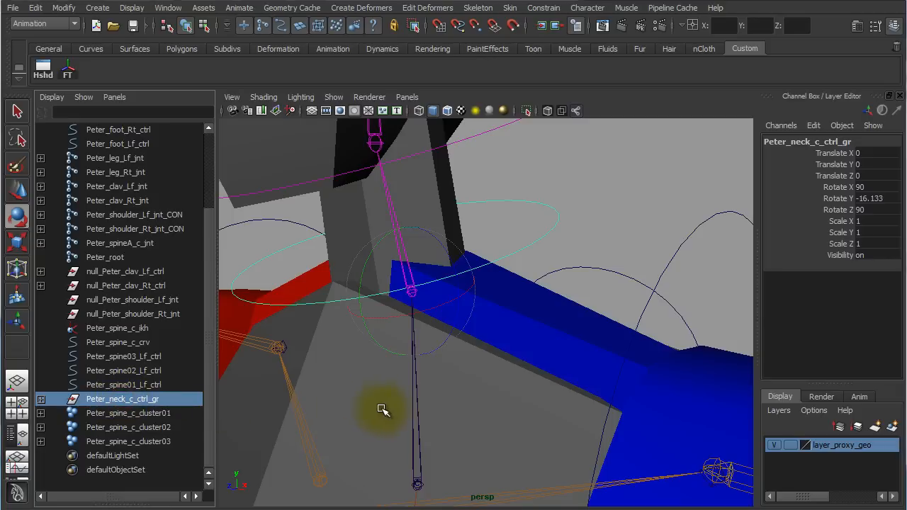
key("w")
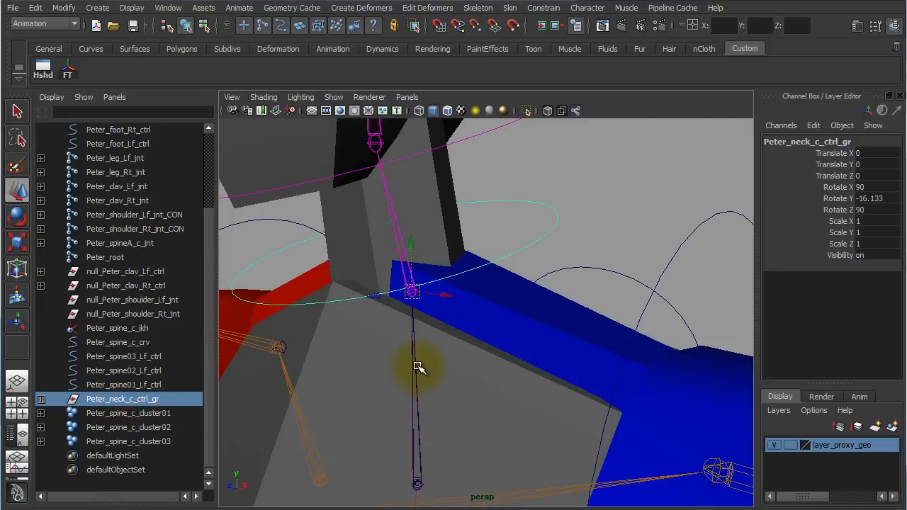
left_click(414, 356)
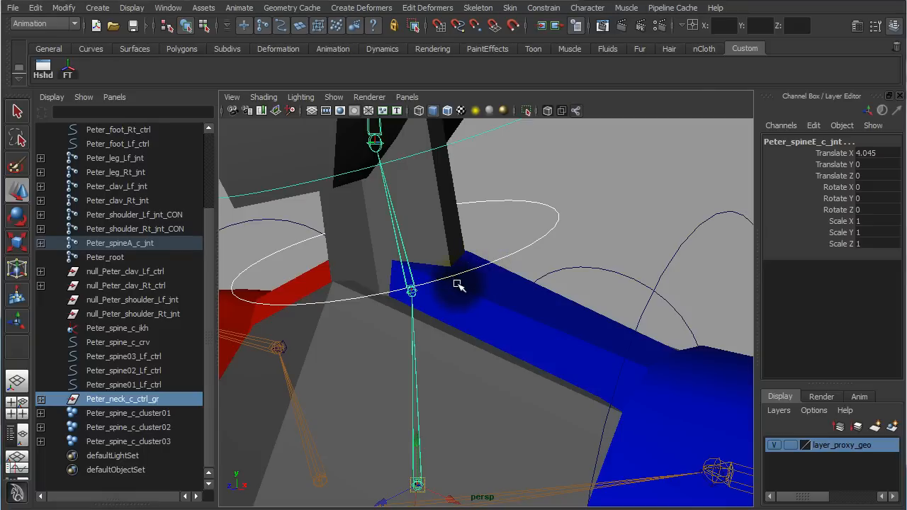
key("p")
left_click_drag(559, 269, 446, 284, "alt")
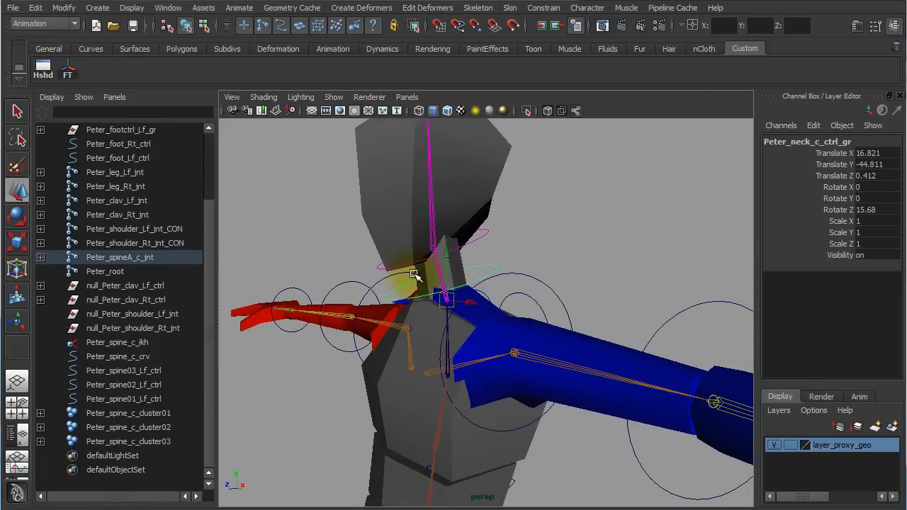
left_click(539, 219)
Try rotating Peter_spineE_c_jnt to test how the neck and head controls follow it, and undo the rotation.
left_click_drag(445, 333, 506, 349, "alt")
left_click(461, 328)
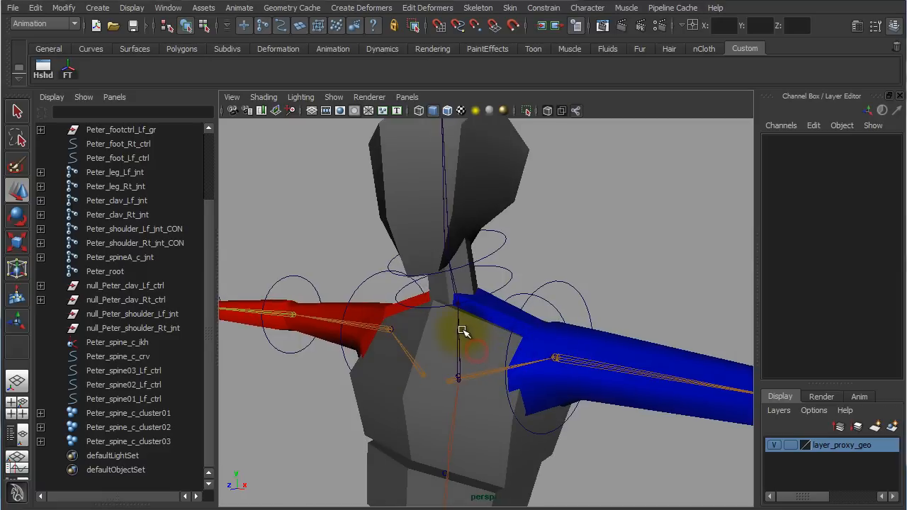
left_click_drag(459, 331, 427, 343, "alt")
key("e")
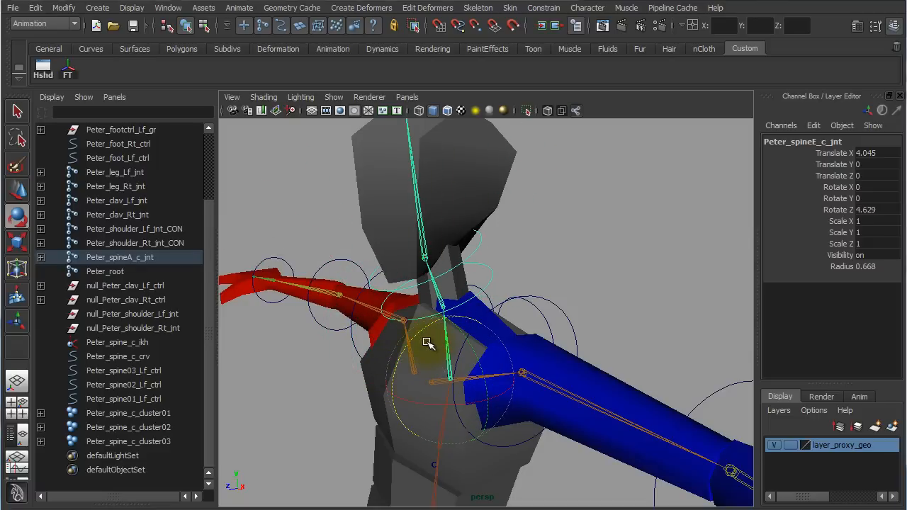
key("ctrl+z")
Try rotating the neck control to test the neck and head, undo the rotation, and clear the selection.
left_click(502, 278)
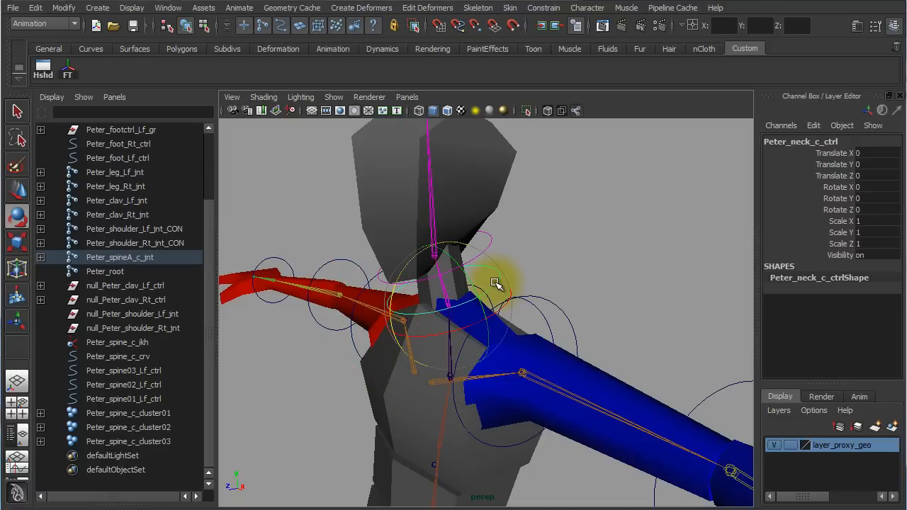
right_click_drag(430, 299, 622, 319, "alt")
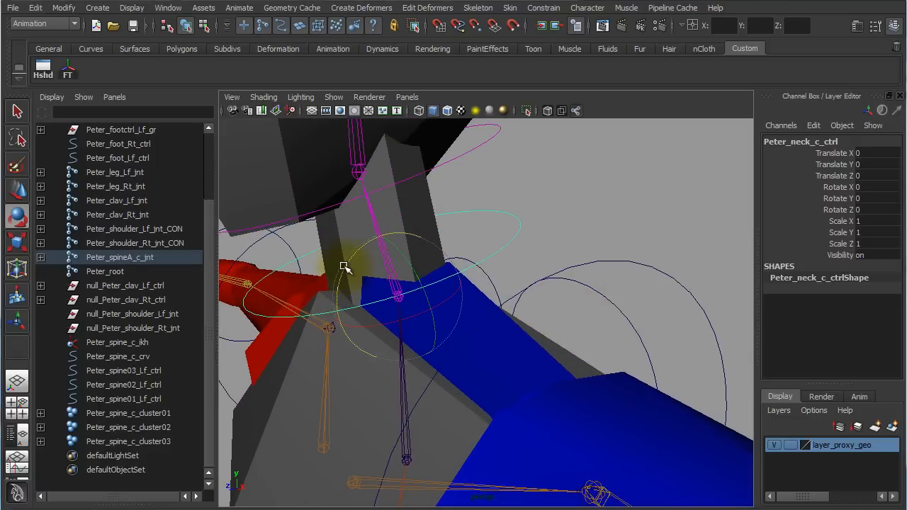
left_click_drag(346, 265, 467, 157)
key("ctrl+z")
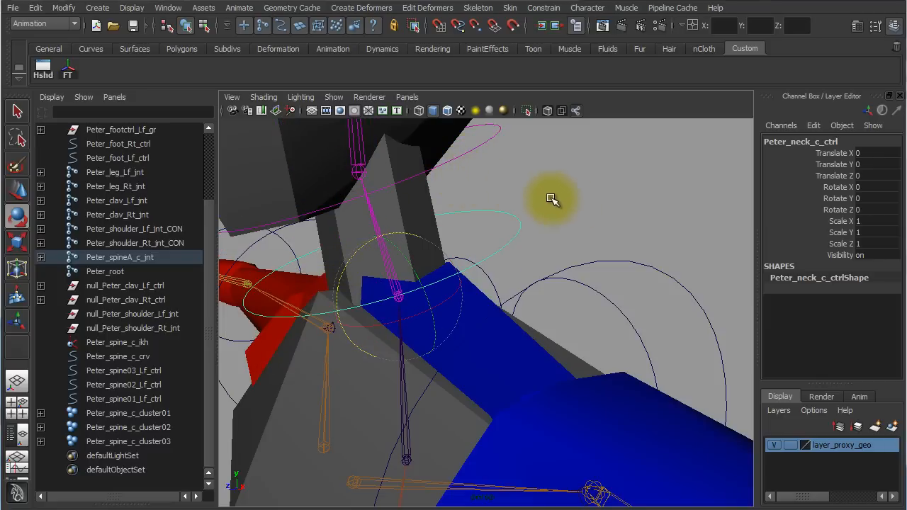
right_click_drag(562, 207, 364, 237, "alt")
left_click_drag(563, 283, 588, 283, "alt")
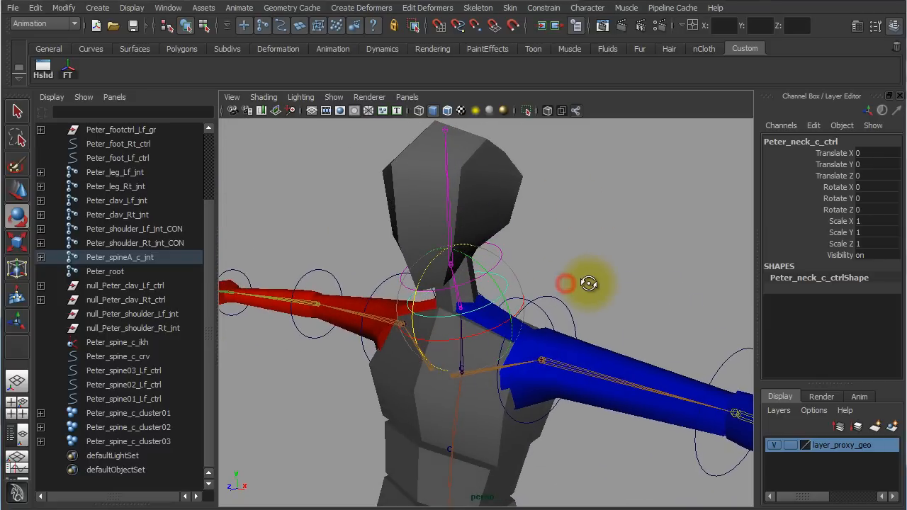
left_click(601, 278)
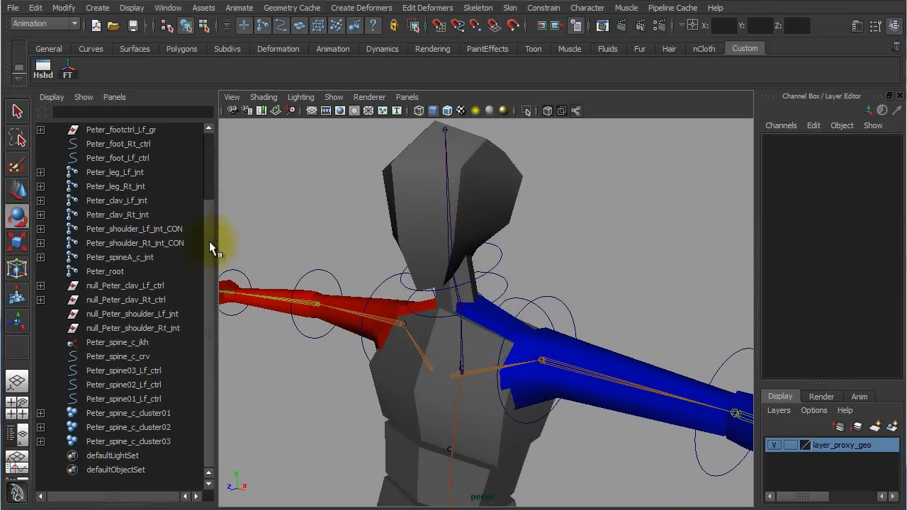
Find the pelvis area of the character and select the Peter_root joint.
left_click_drag(209, 229, 203, 272)
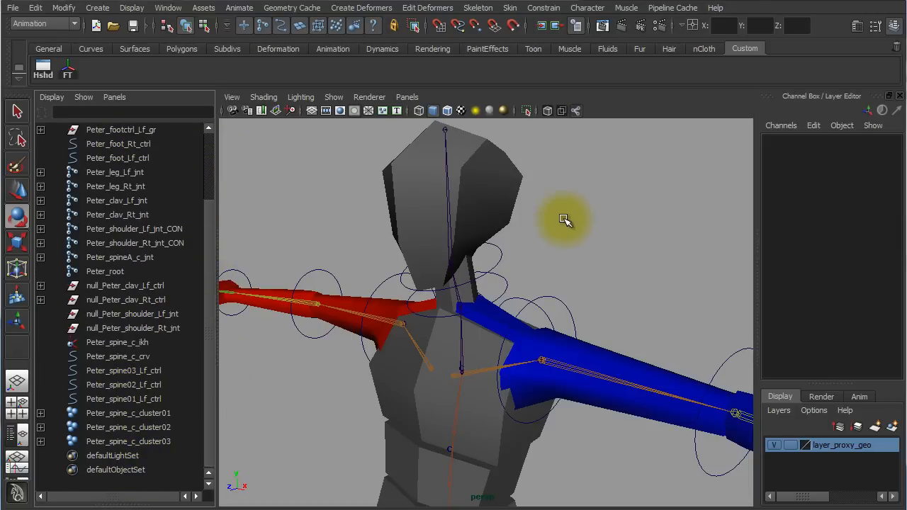
right_click_drag(564, 217, 478, 345, "alt")
middle_click_drag(499, 341, 496, 197, "alt")
right_click_drag(495, 198, 668, 304, "alt")
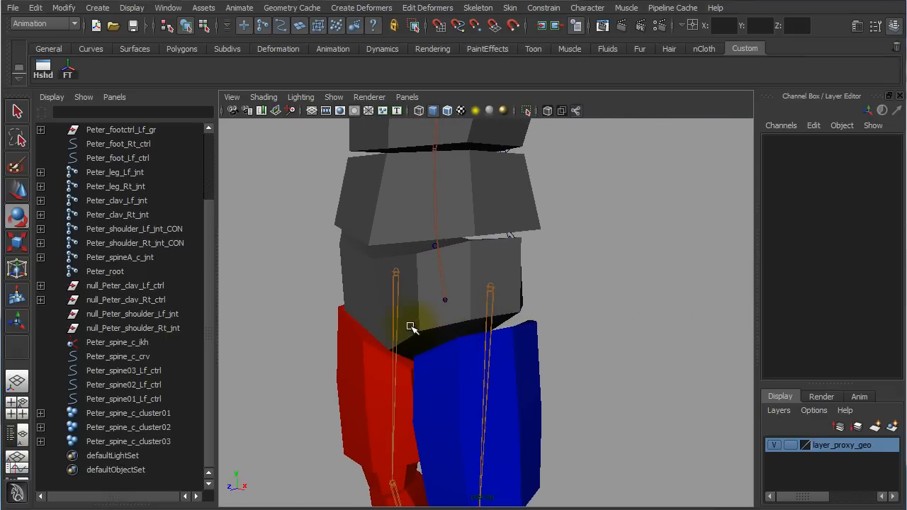
left_click(106, 272)
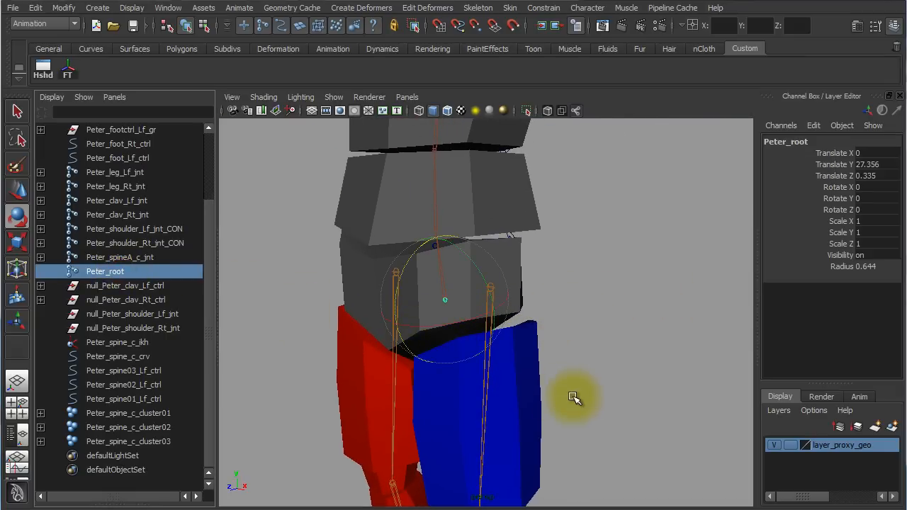
Duplicate the Peter_root joint and place the copy directly after Peter_root in the scene hierarchy.
right_click_drag(495, 357, 622, 360, "alt")
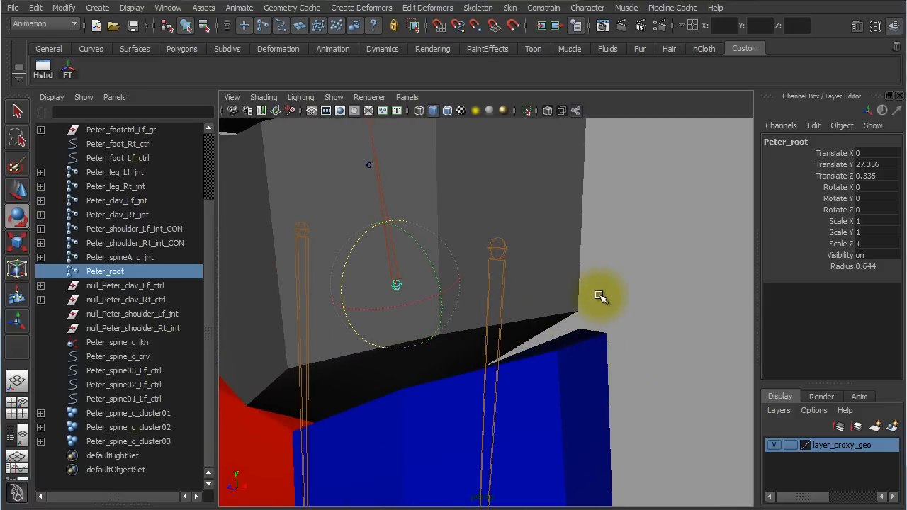
left_click(135, 275)
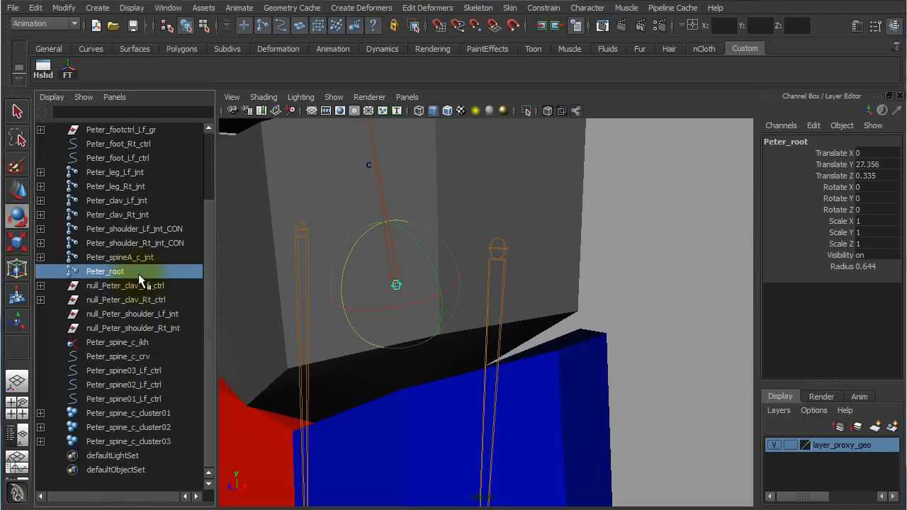
key("ctrl+d")
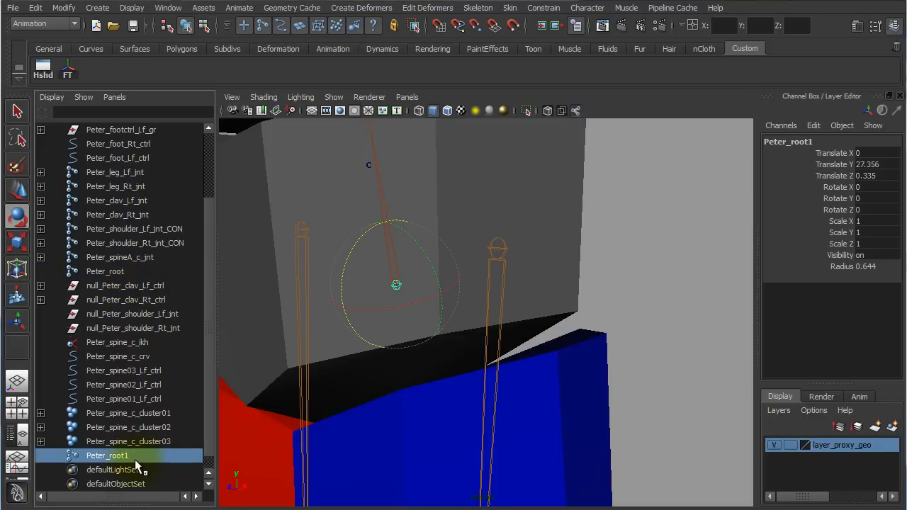
middle_click_drag(136, 464, 124, 284)
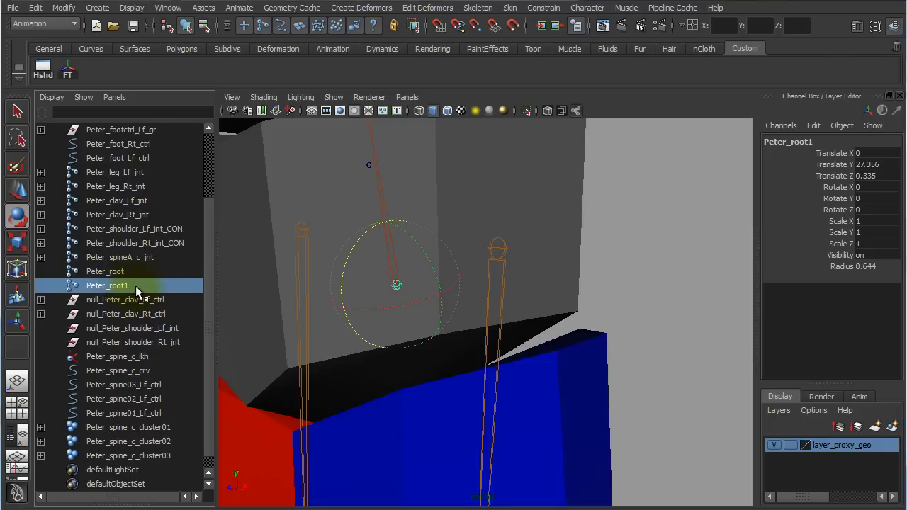
Rename the duplicated root joint to Peter_pelvis_c_jnt, using the name of Peter_spineA_c_jnt as the template.
double_click(131, 258)
key("ctrl+c")
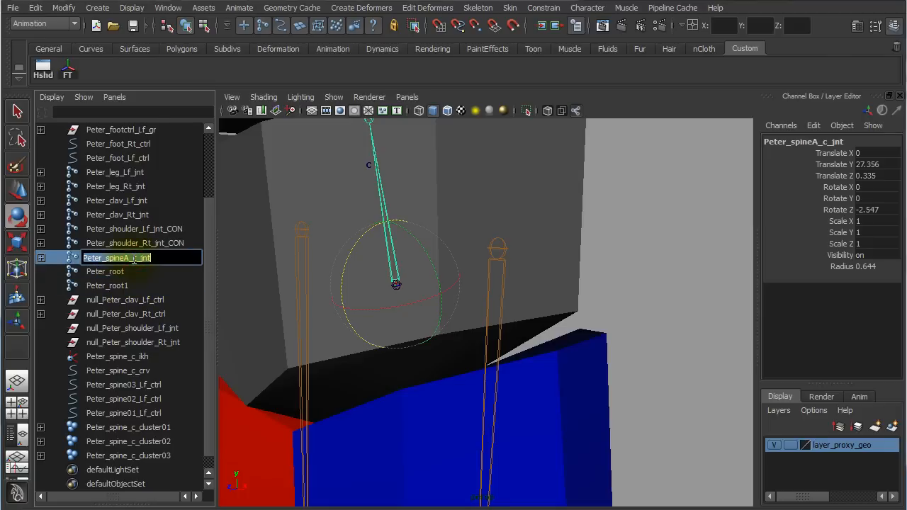
left_click(120, 285)
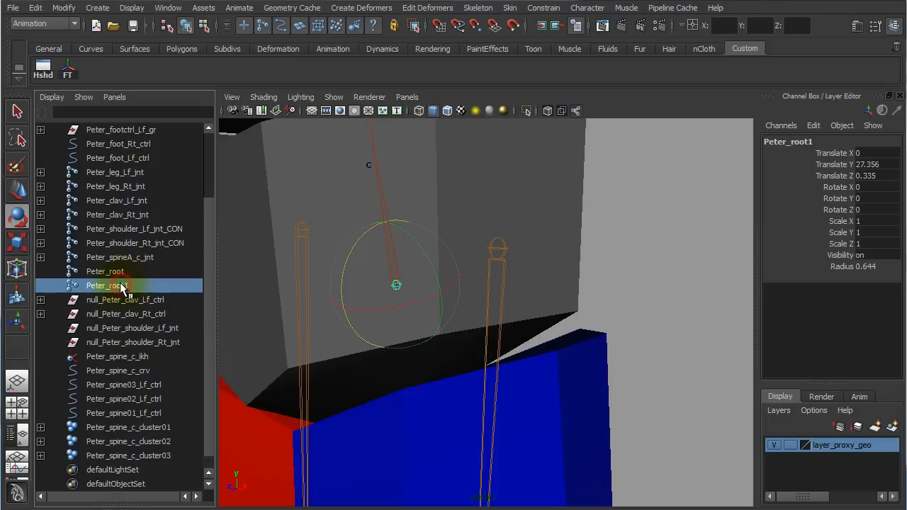
double_click(122, 286)
key("ctrl+v")
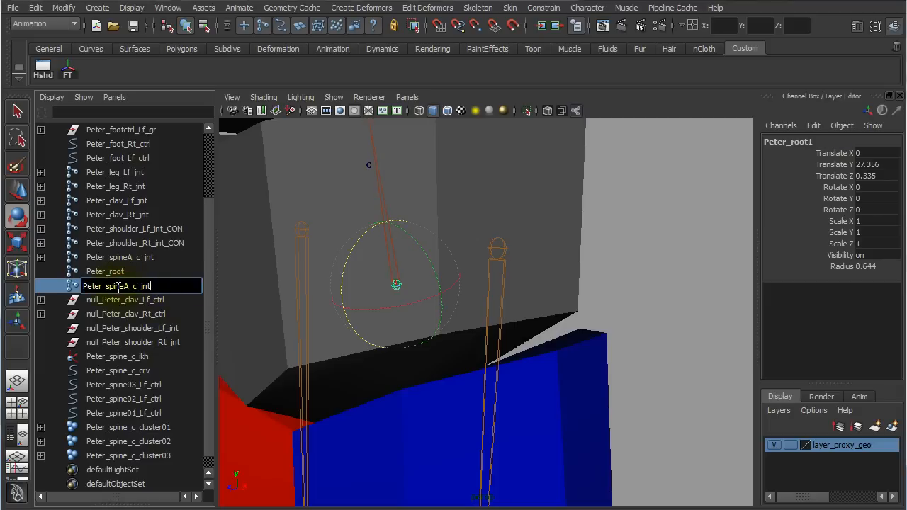
key("BackSpace")
key("BackSpace")
key("BackSpace")
key("BackSpace")
key("BackSpace")
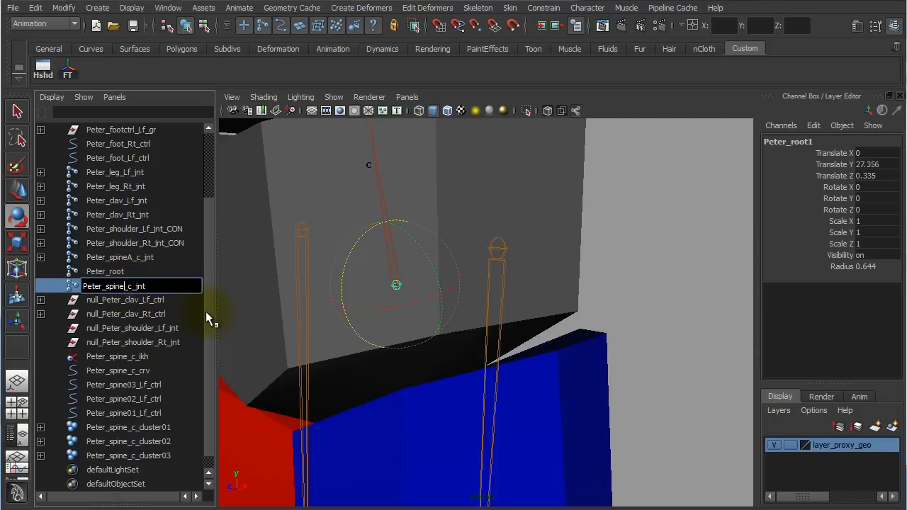
key("BackSpace")
type("pelvis")
key("Return")
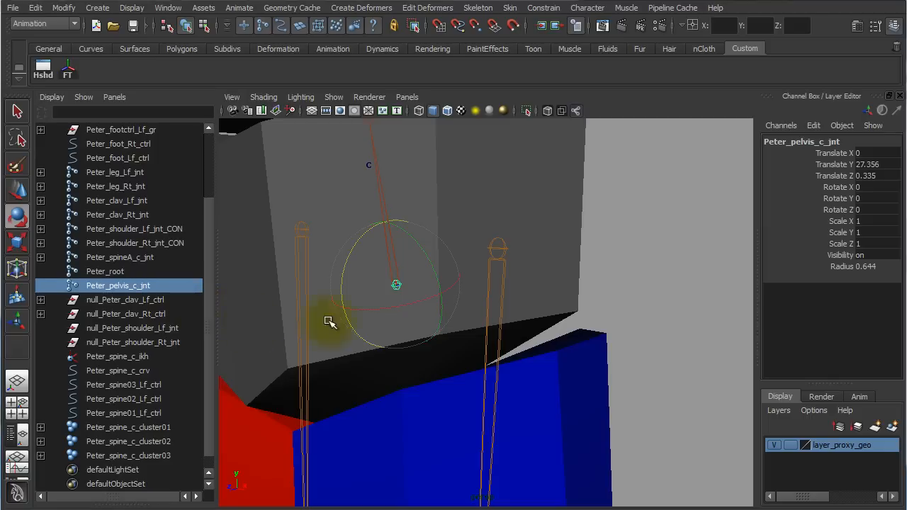
Select hip_geo together with Peter_pelvis_c_jnt and open the Smooth Bind options.
right_click_drag(616, 306, 160, 285, "alt")
left_click_drag(566, 334, 604, 334, "alt")
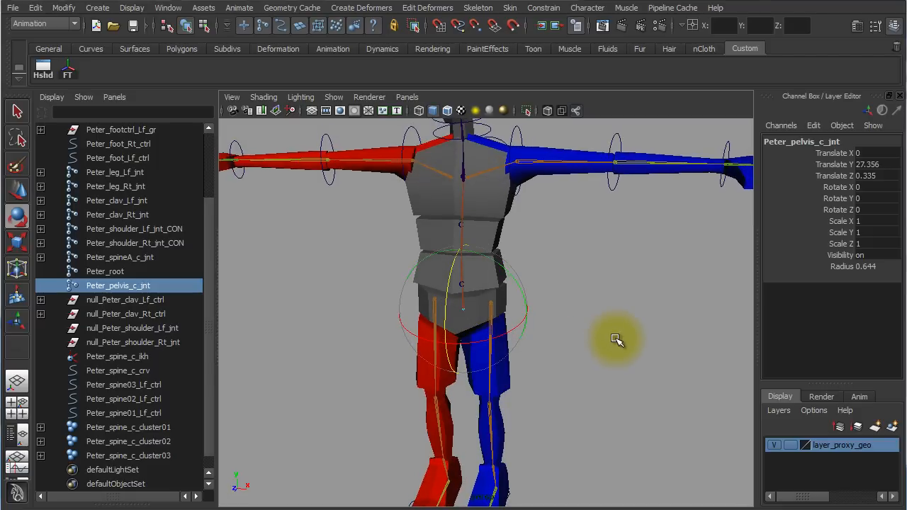
left_click(599, 298)
left_click_drag(524, 312, 583, 328, "alt")
right_click_drag(583, 328, 742, 355, "alt")
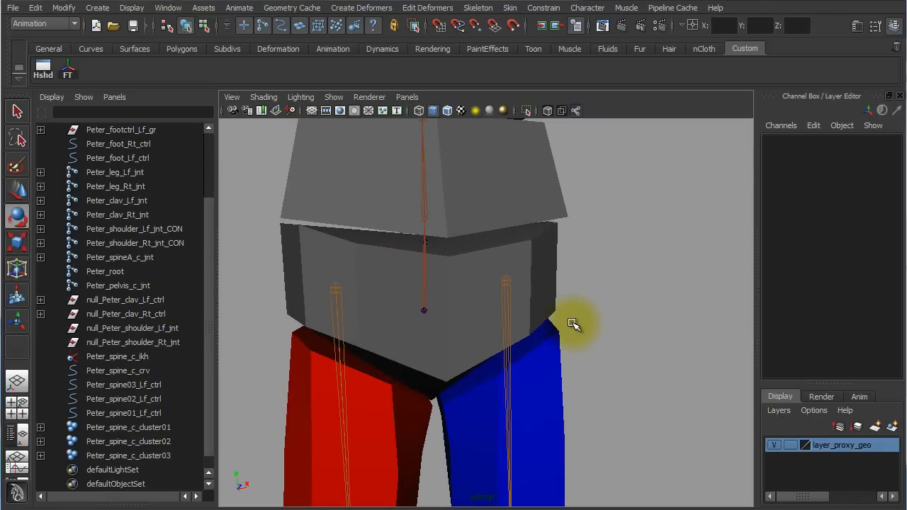
left_click_drag(574, 320, 540, 319, "alt")
left_click(541, 264)
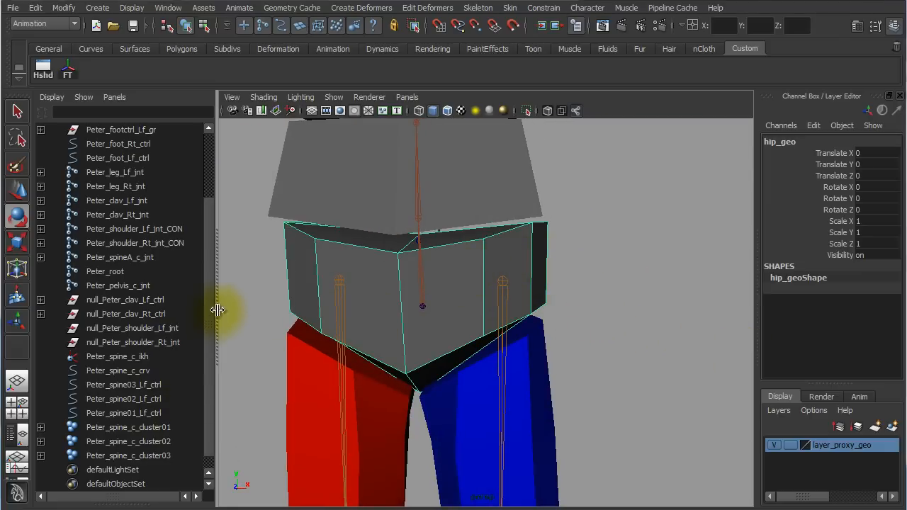
left_click(142, 286)
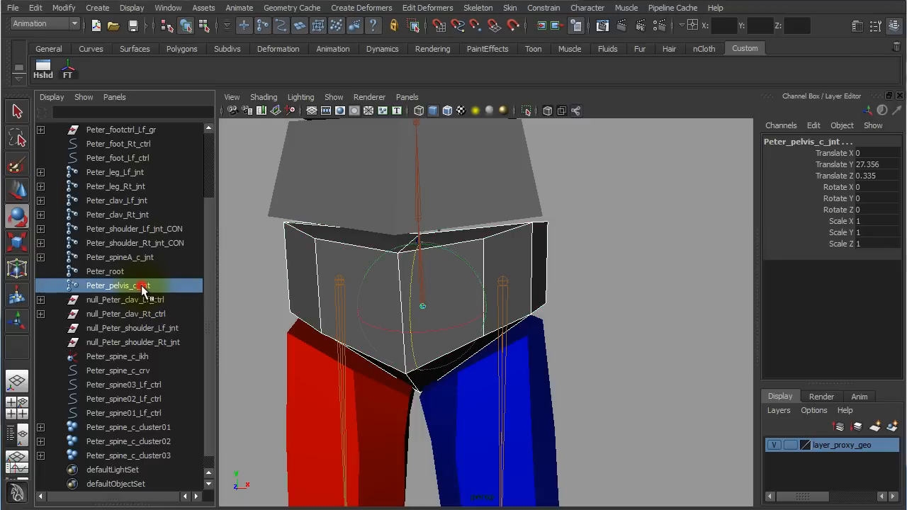
left_click(541, 8)
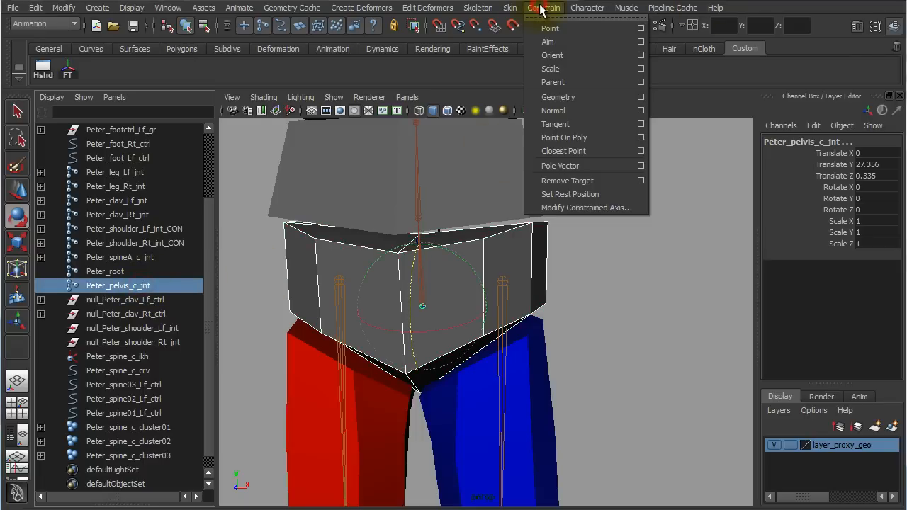
mouse_move(511, 10)
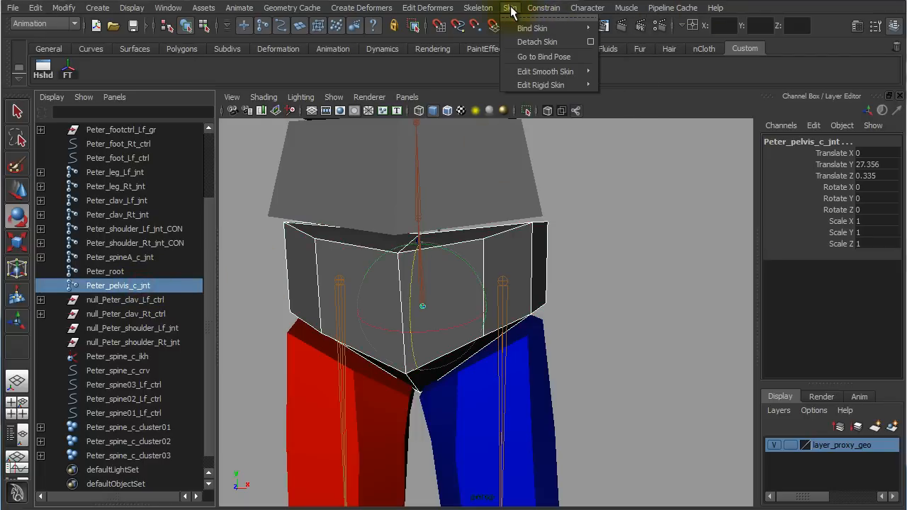
mouse_move(518, 32)
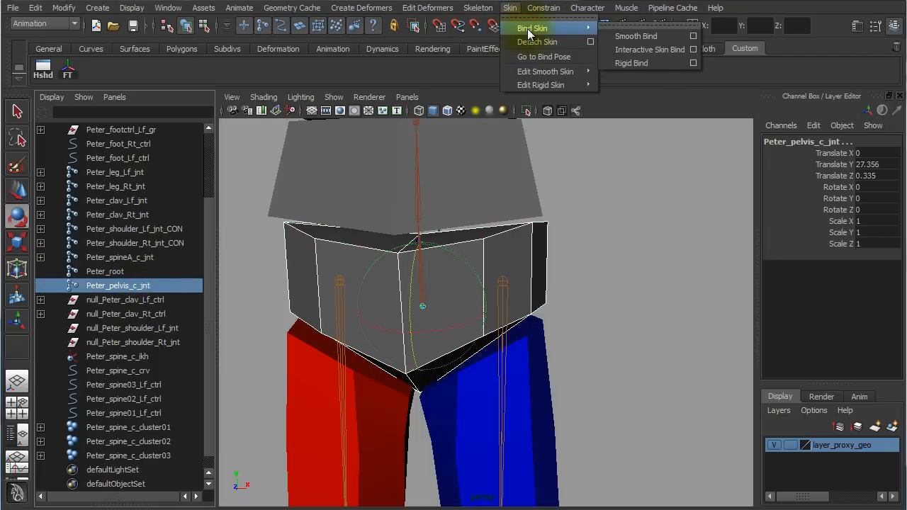
left_click(693, 36)
left_click(627, 36)
left_click(633, 63)
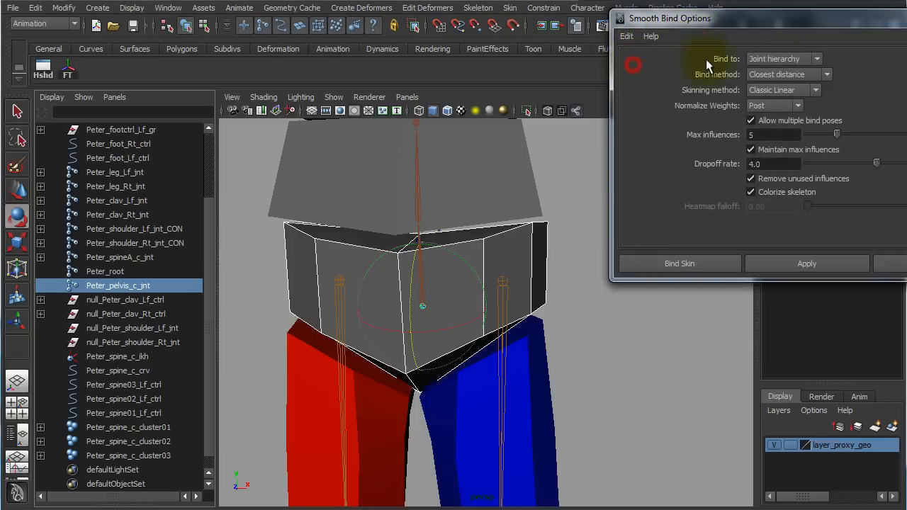
Smooth bind hip_geo to Selected joints with Interactive weight normalization and max influences of 1, and clear the selection.
left_click(779, 60)
left_click(777, 81)
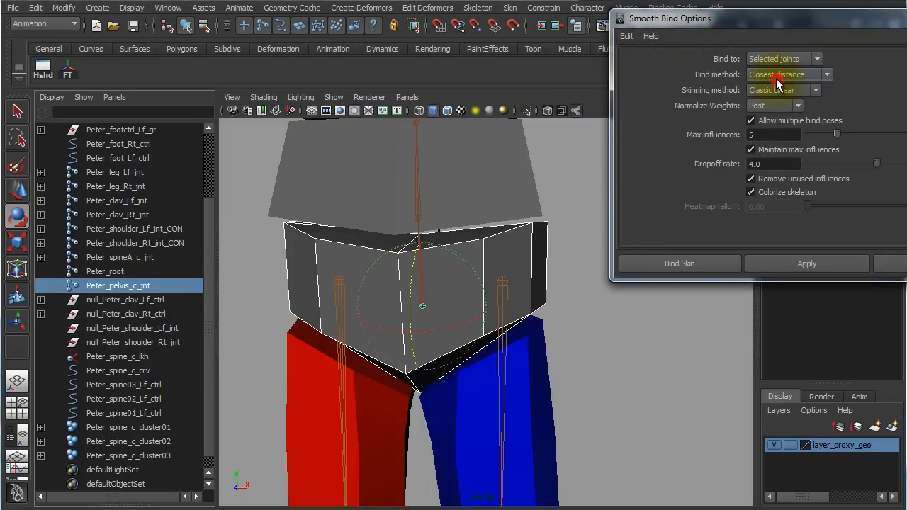
left_click(786, 105)
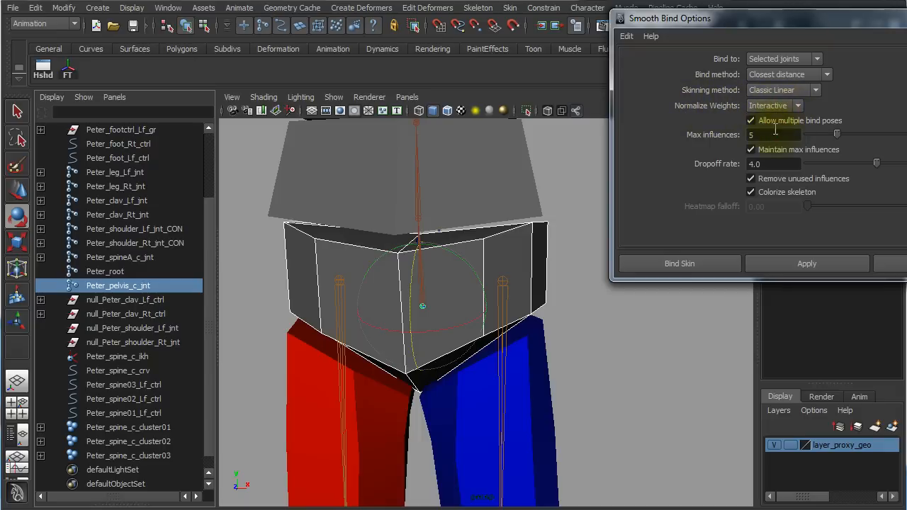
double_click(776, 135)
type("1")
left_click_drag(783, 19, 671, 15)
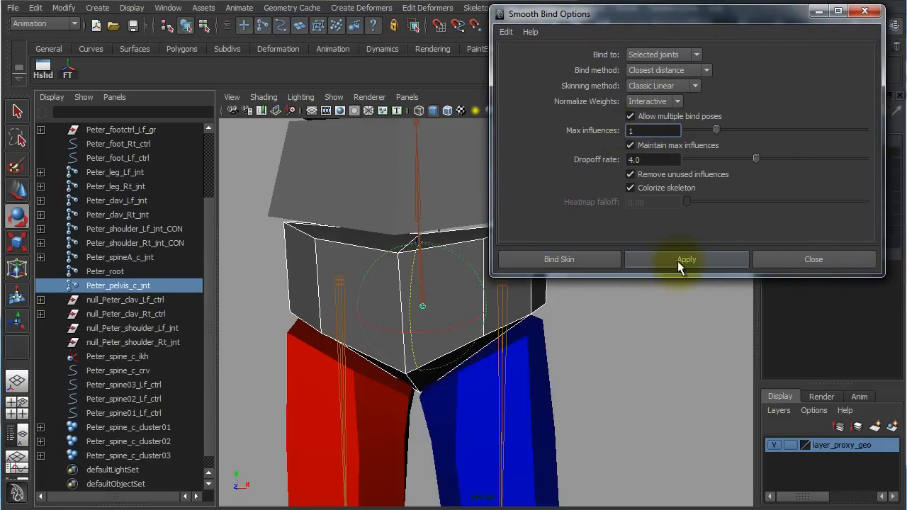
left_click(584, 257)
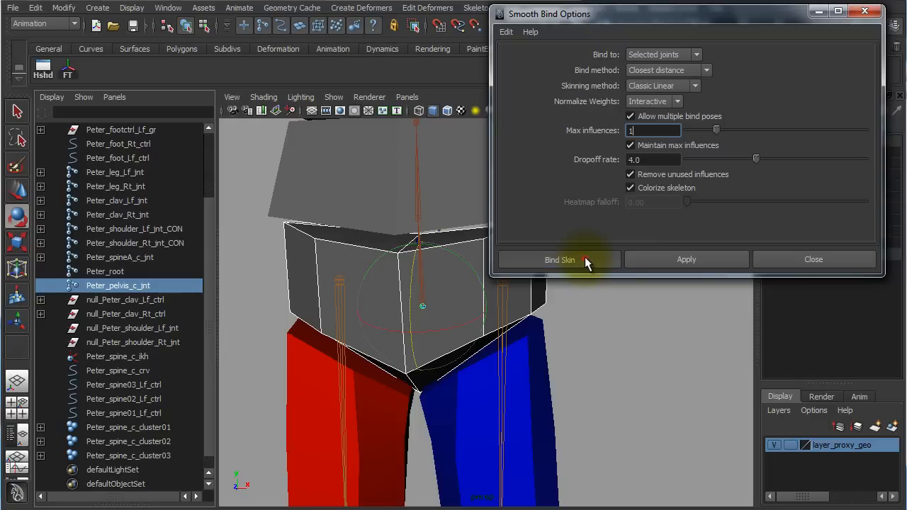
left_click(668, 237)
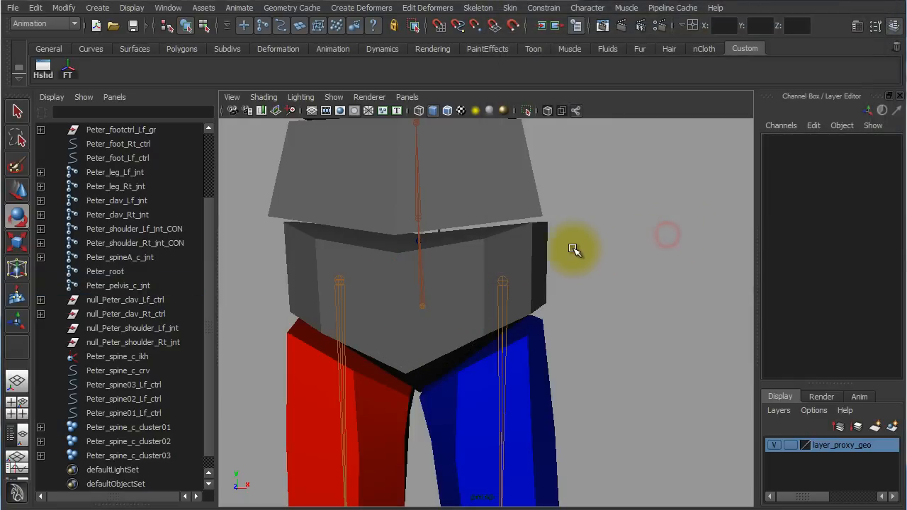
Smooth bind the lower back mesh back_A_geo to Peter_spineB_c_jnt by repeating the last bind.
right_click_drag(640, 247, 530, 241, "alt")
mouse_move(529, 241)
left_mouse_down("alt")
mouse_move(475, 243)
mouse_move(532, 236)
left_mouse_up("alt")
right_click_drag(435, 279, 471, 276, "alt")
left_click(470, 277)
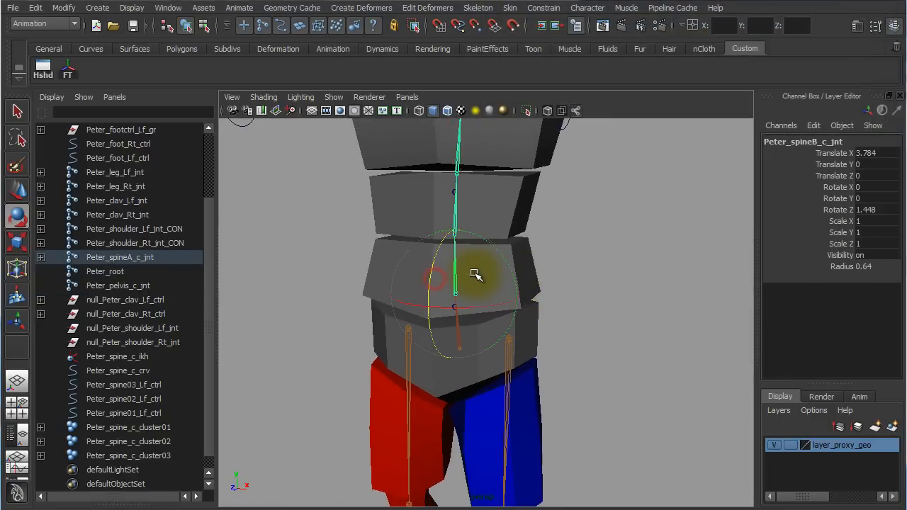
key("q")
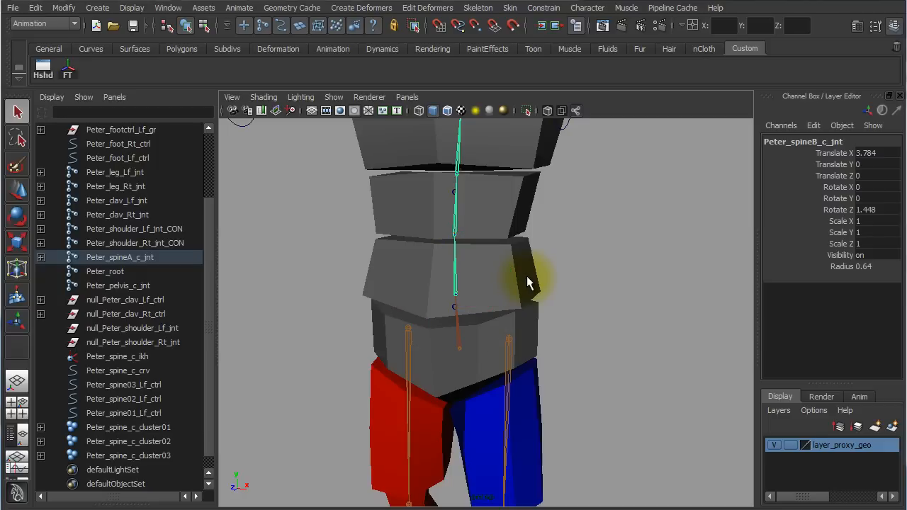
left_click(525, 281)
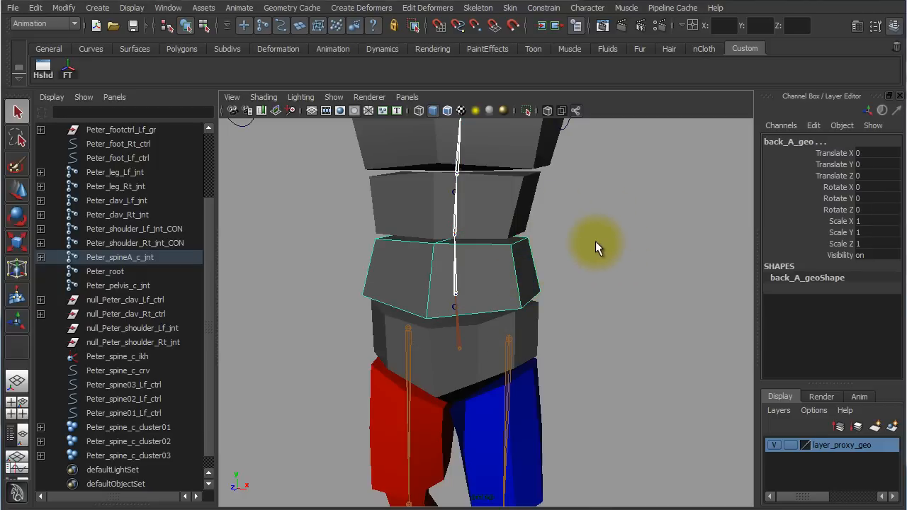
key("ctrl+z")
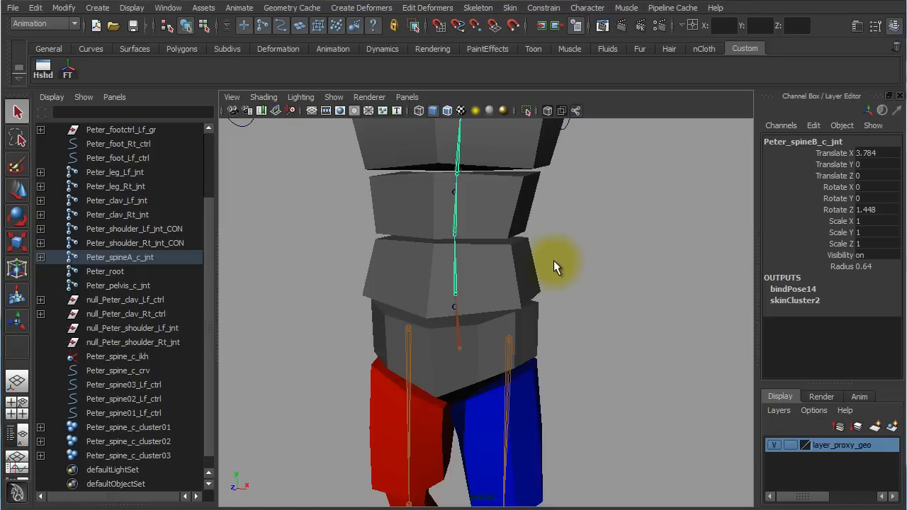
Check the list of recent commands for the repeatable skin bind, and clear the selection.
key("space")
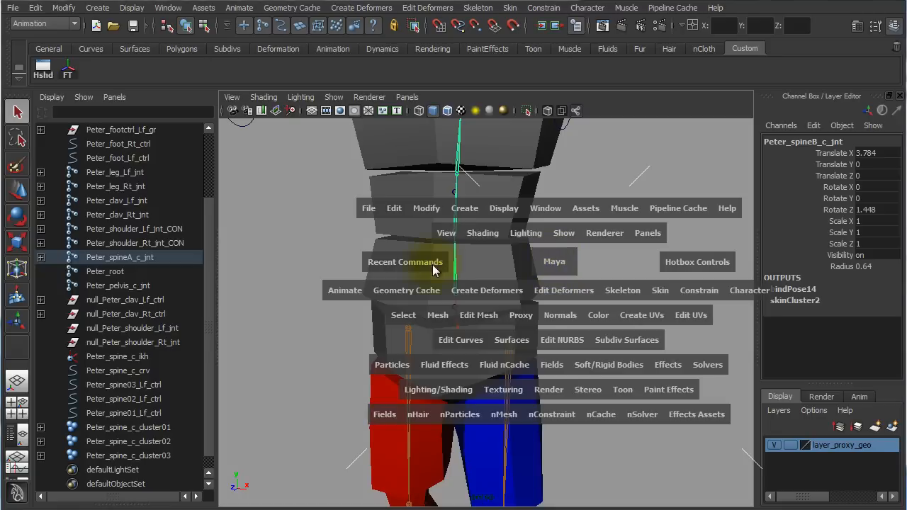
left_click(394, 268)
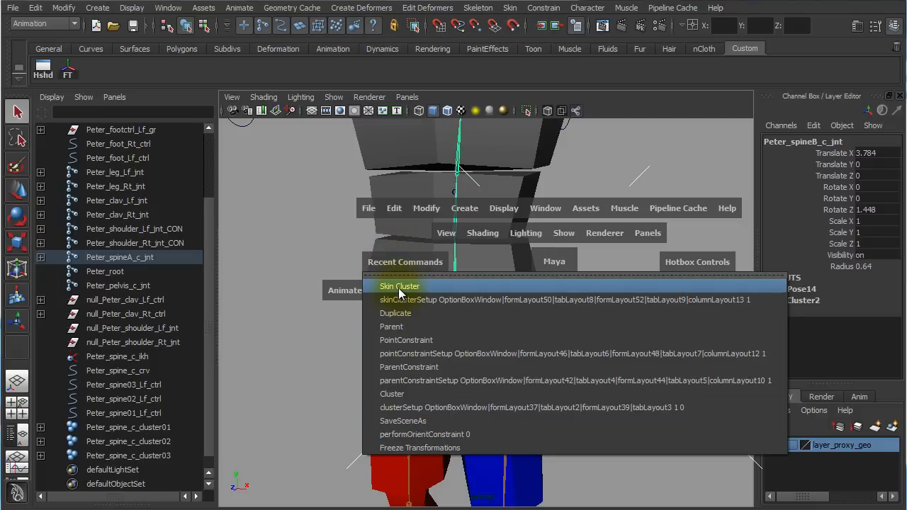
left_click(334, 254)
left_click(584, 237)
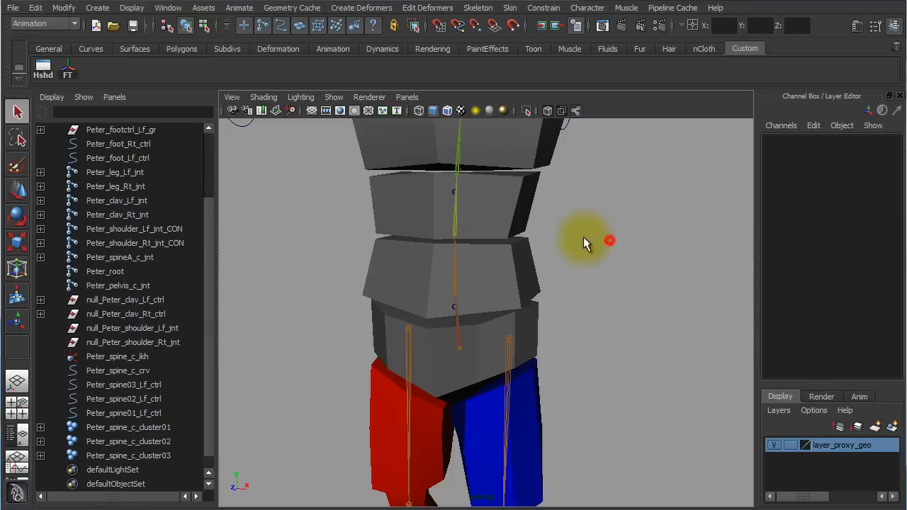
Smooth bind the mesh back_B_geo to Peter_spineC_c_jnt with the same bind settings.
left_click(454, 208)
left_click(507, 212, "shift")
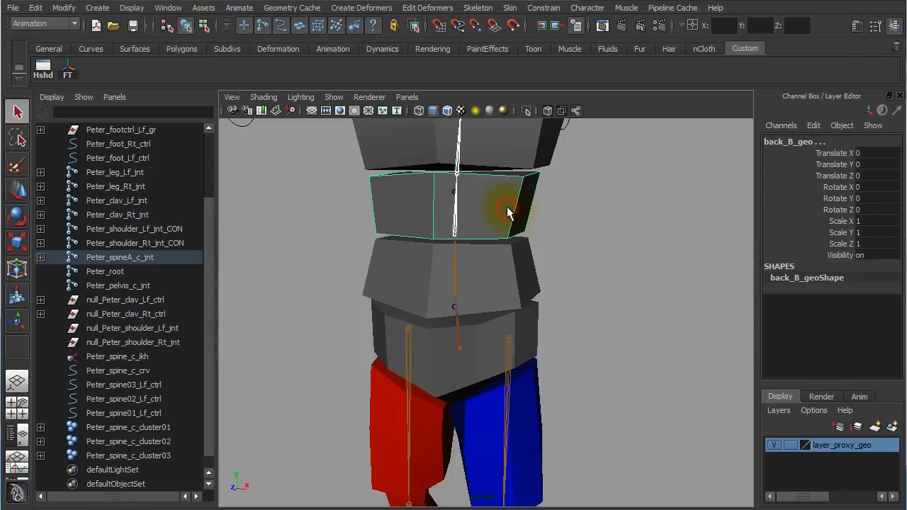
left_click(507, 212, "shift")
Smooth bind the chest geometry to Peter_spineD_c_jnt with the same bind settings.
middle_click_drag(590, 233, 596, 351, "alt")
left_click_drag(451, 254, 492, 254)
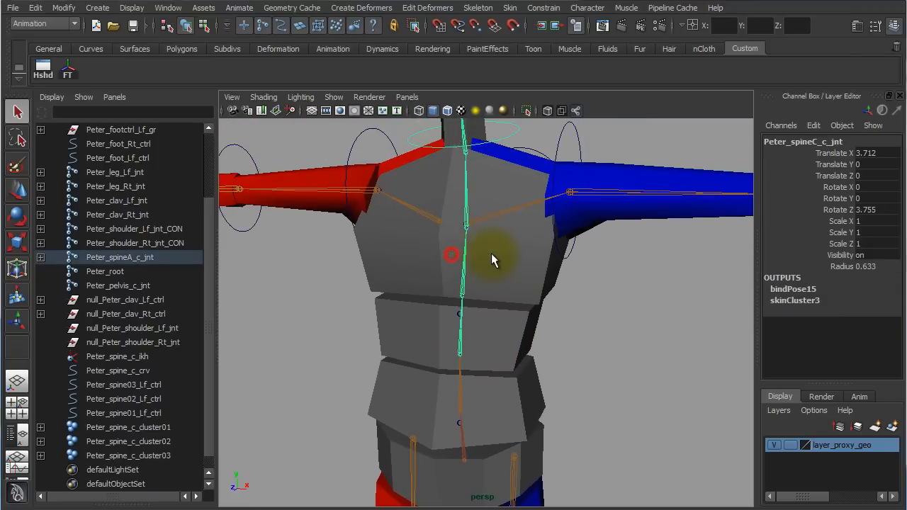
left_click(527, 280, "shift")
left_click(526, 276, "shift")
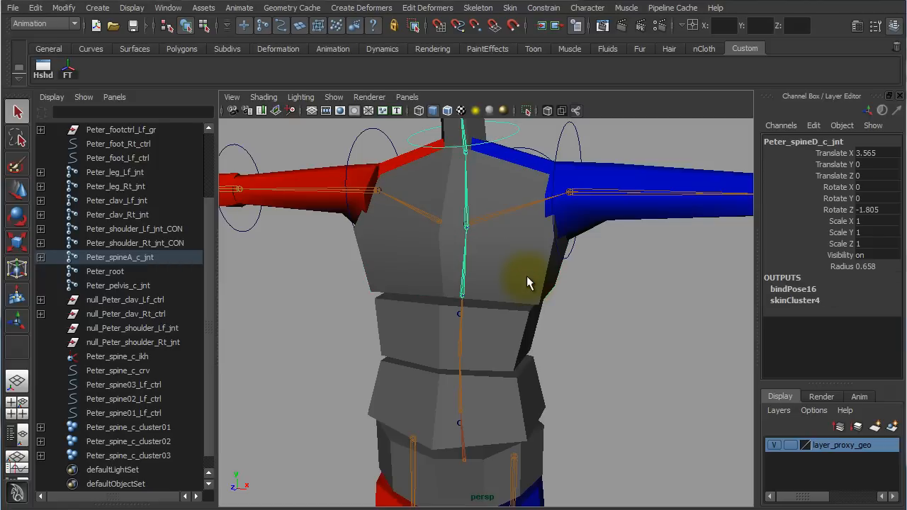
Smooth bind the left clavicle mesh clav_Lf_geo to Peter_clav_Lf_jnt by repeating the last bind.
mouse_move(530, 277)
left_mouse_down("alt")
mouse_move(541, 286)
mouse_move(531, 316)
mouse_move(547, 314)
mouse_move(551, 249)
mouse_move(531, 290)
mouse_move(544, 277)
left_mouse_up("alt")
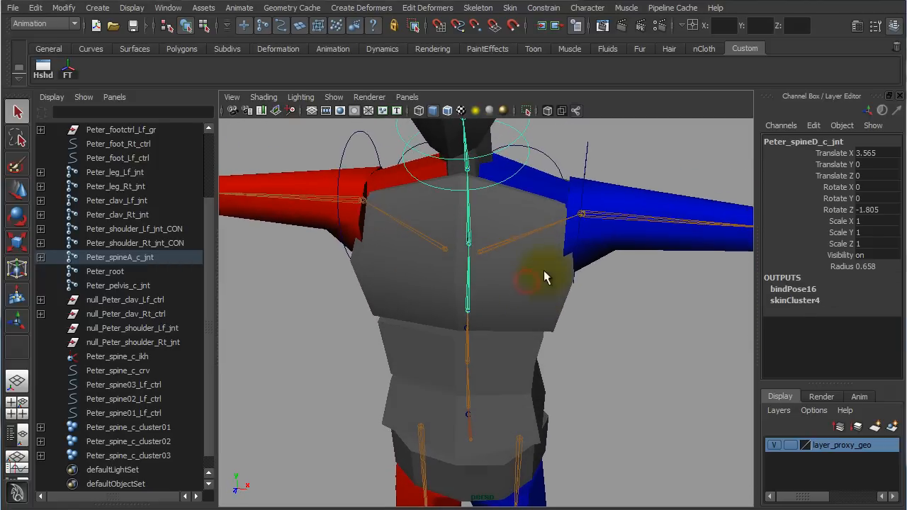
left_click(522, 237)
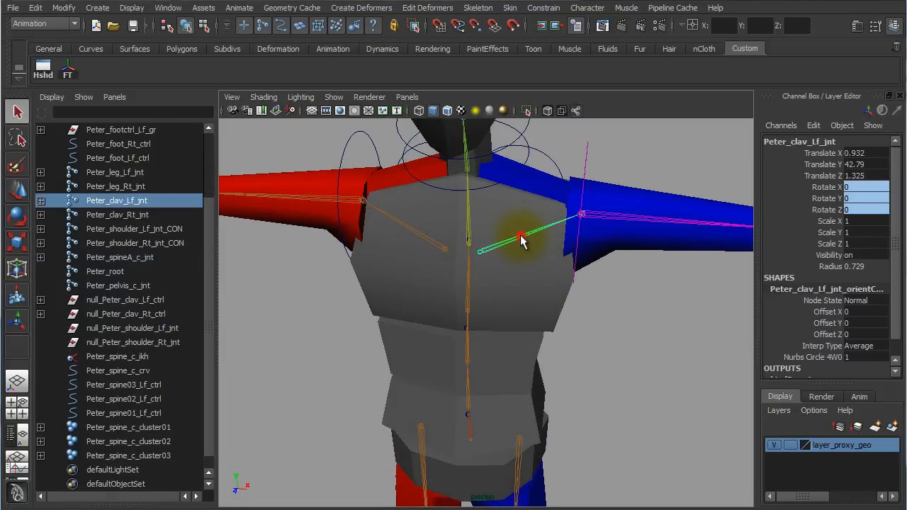
left_click(526, 182, "shift")
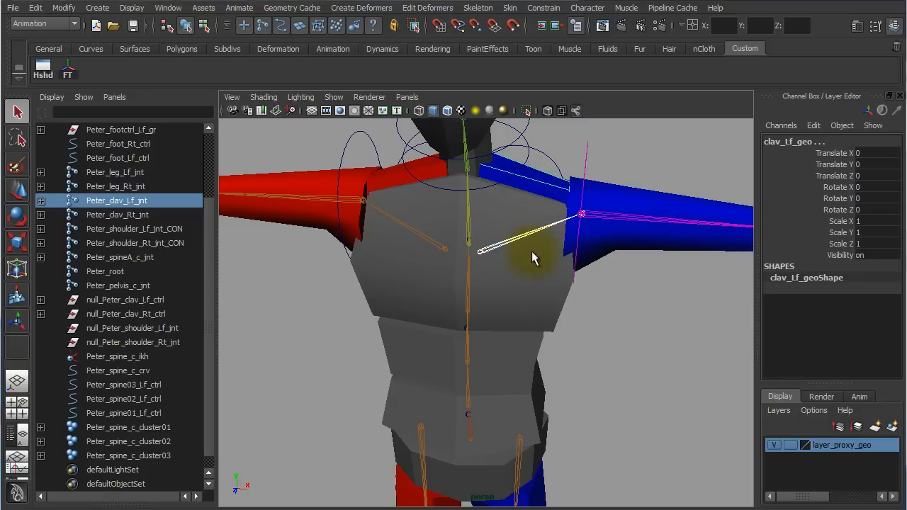
mouse_move(533, 253)
left_mouse_down("alt")
mouse_move(515, 319)
mouse_move(480, 277)
mouse_move(520, 261)
left_mouse_up("alt")
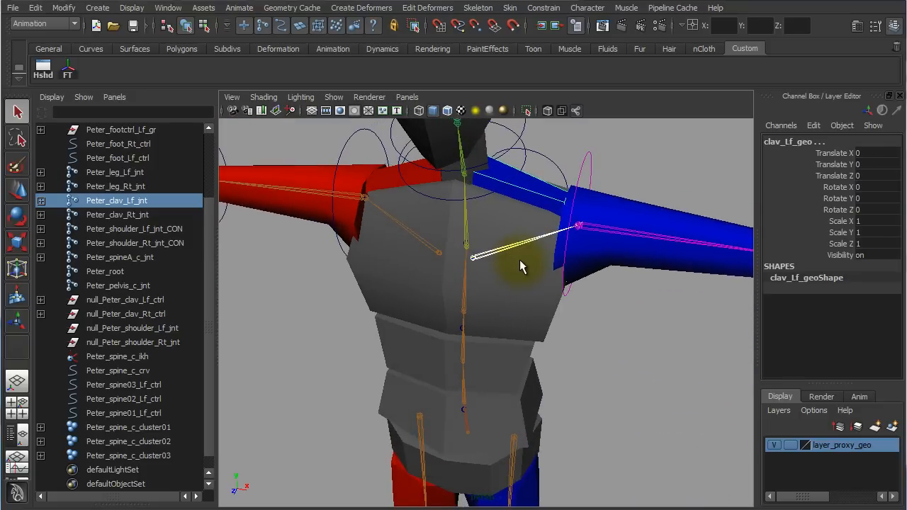
key("z")
Smooth bind the left upper arm mesh to Peter_shoulder_Lf_jnt with the same bind settings.
right_click_drag(663, 325, 579, 302, "alt")
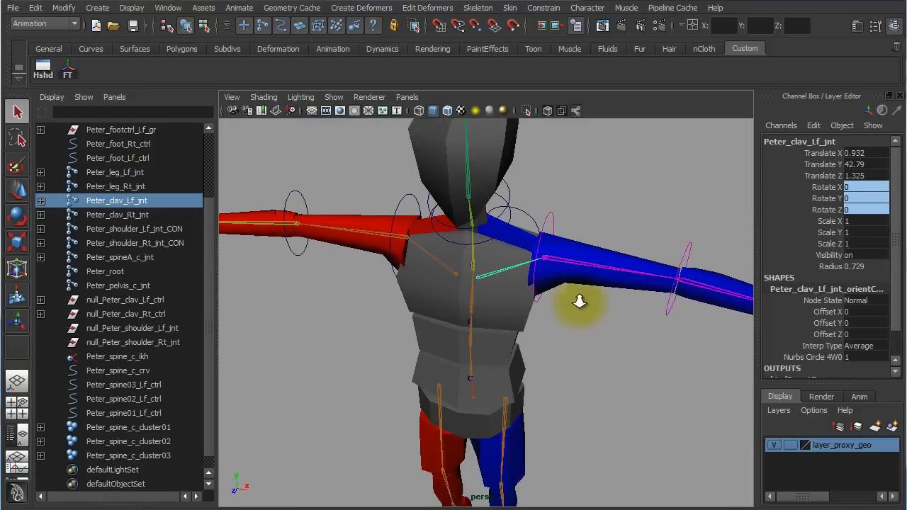
middle_click_drag(579, 302, 464, 296, "alt")
left_click_drag(463, 296, 449, 229, "alt")
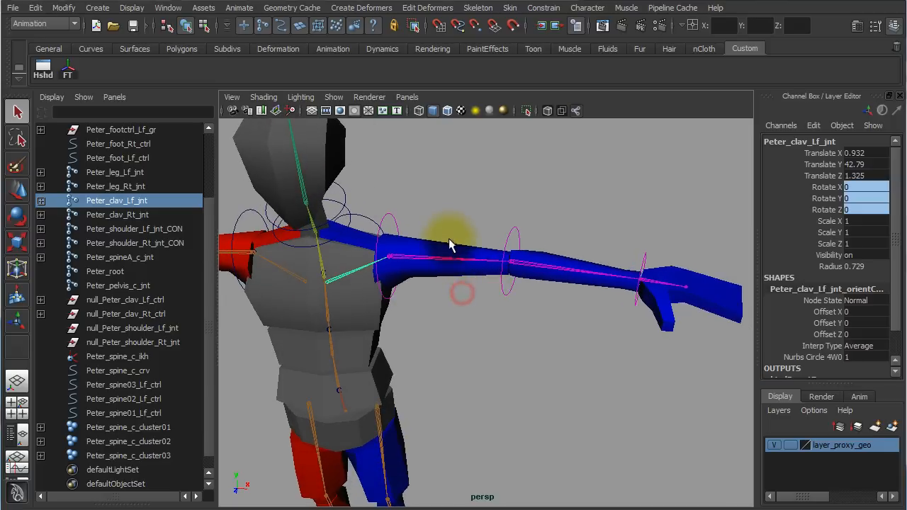
left_click(456, 283)
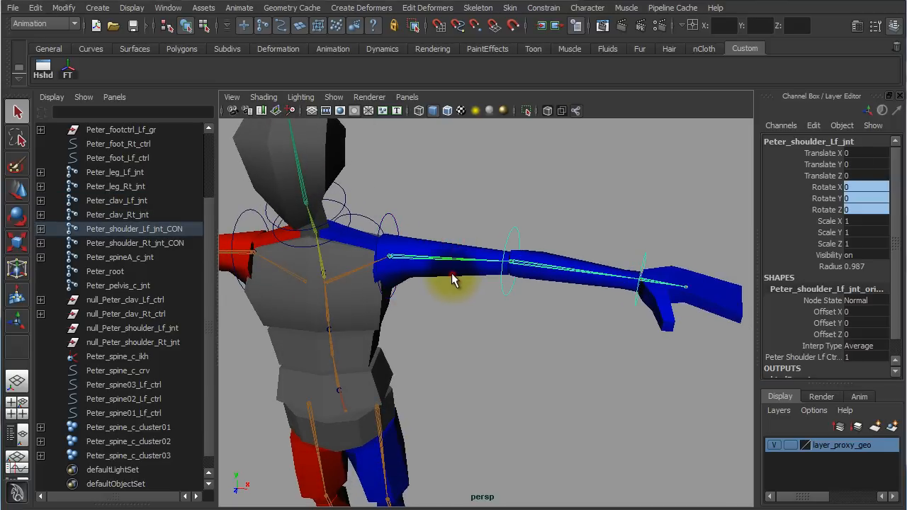
left_click(452, 274)
key("z")
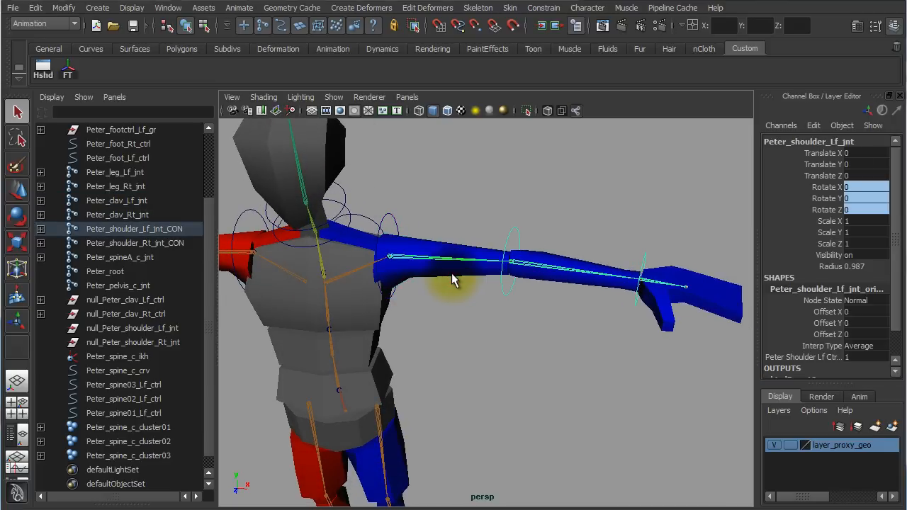
Smooth bind the left forearm mesh to Peter_elbow_Lf_jnt with the same bind settings.
left_click(593, 245)
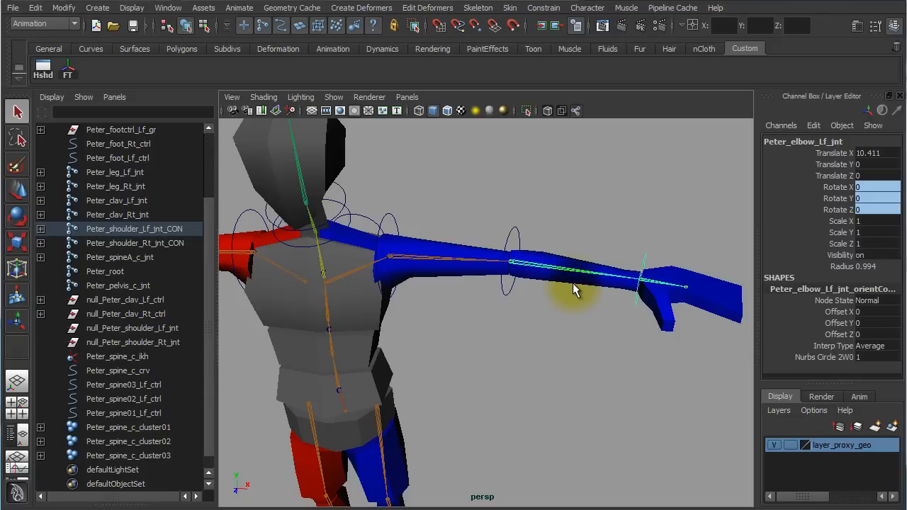
left_click(572, 282)
key("z")
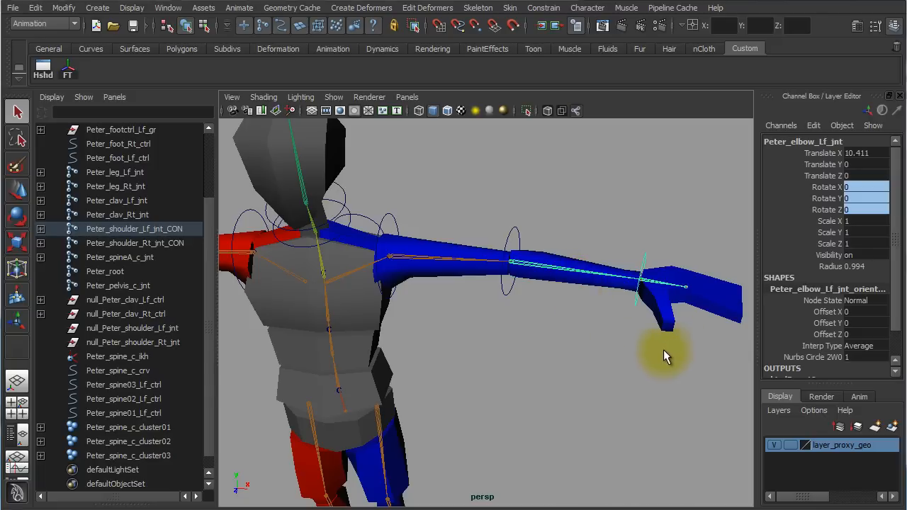
Smooth bind the left hand mesh hand_Lf_geo to Peter_hand_Lf_jnt with the same bind settings.
right_click_drag(615, 337, 701, 341, "alt")
middle_click_drag(701, 341, 431, 354, "alt")
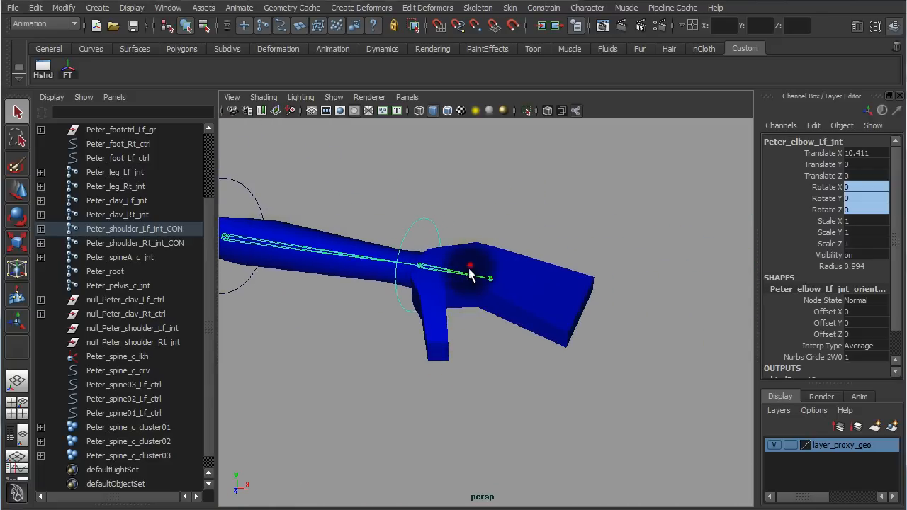
left_click(471, 272)
left_click(476, 300)
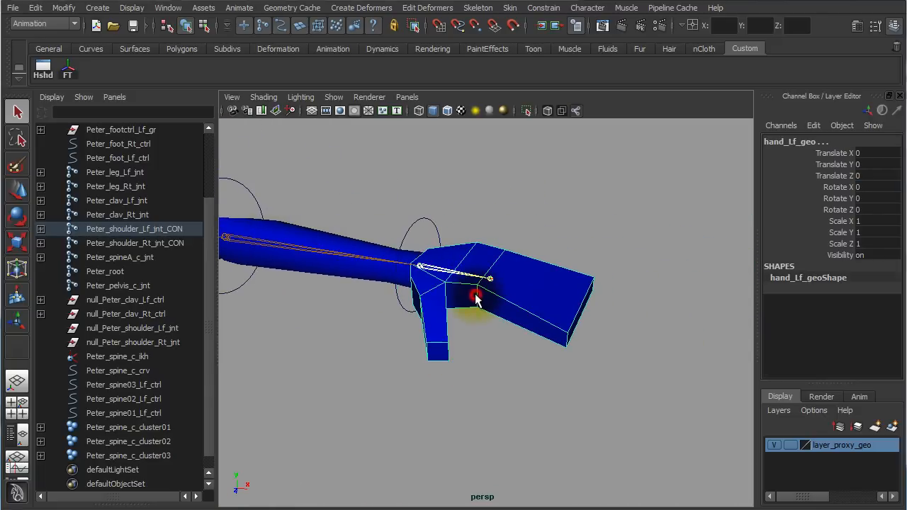
key("ctrl+z")
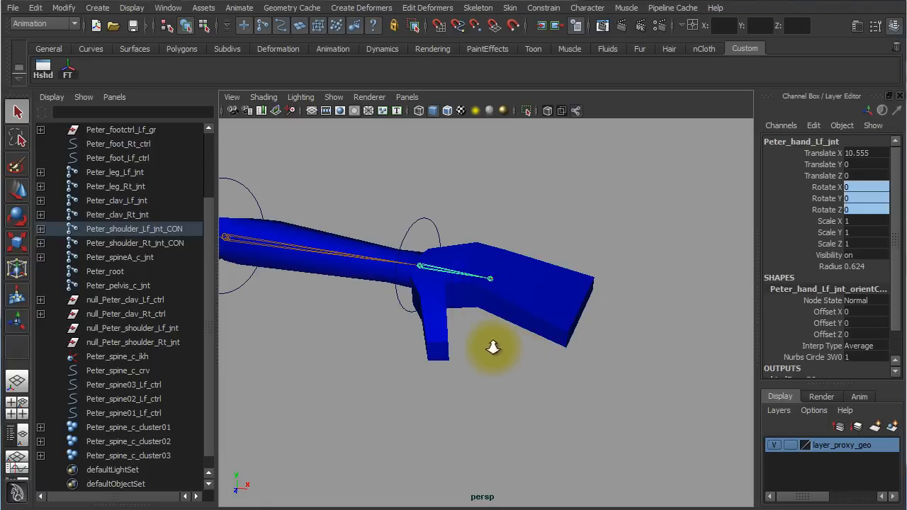
Smooth bind the neck mesh neck_geo to Peter_neck_c_jnt with the same bind settings.
right_click_drag(492, 347, 349, 295, "alt")
middle_click_drag(407, 301, 522, 307, "alt")
right_click_drag(522, 308, 667, 312, "alt")
left_click_drag(608, 315, 547, 295, "alt")
middle_click_drag(494, 186, 523, 371, "alt")
left_click_drag(496, 297, 473, 267, "alt")
right_click_drag(477, 274, 593, 275, "alt")
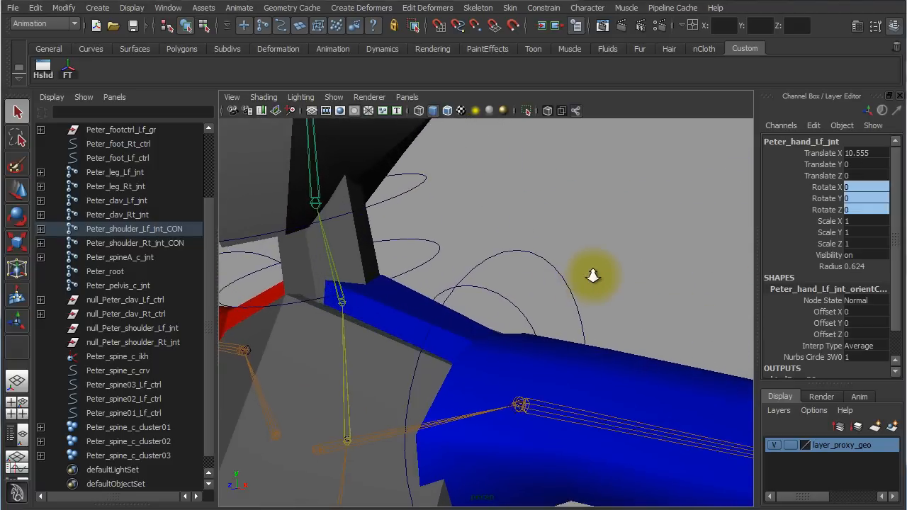
left_click(319, 259)
left_click(357, 260)
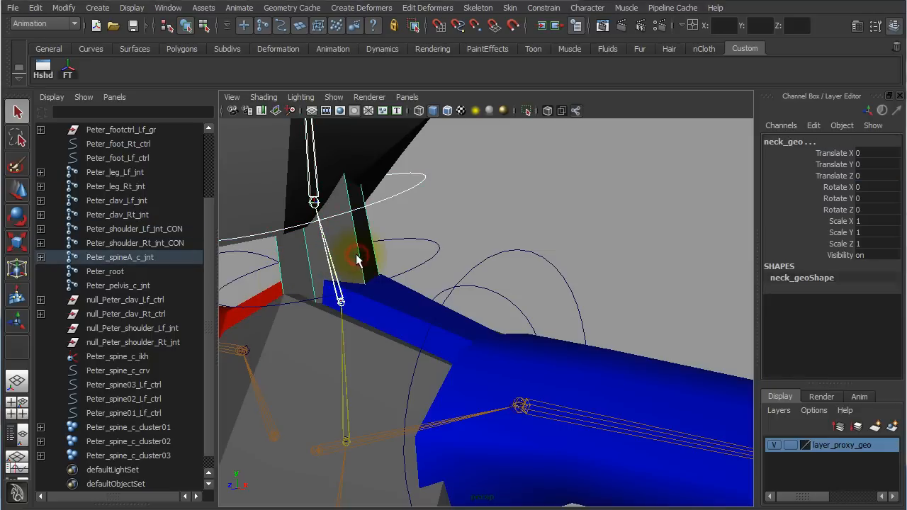
left_click(359, 256)
Smooth bind the head mesh head_geo to Peter_head_c_jnt with the same bind settings.
left_click_drag(360, 254, 358, 222, "alt")
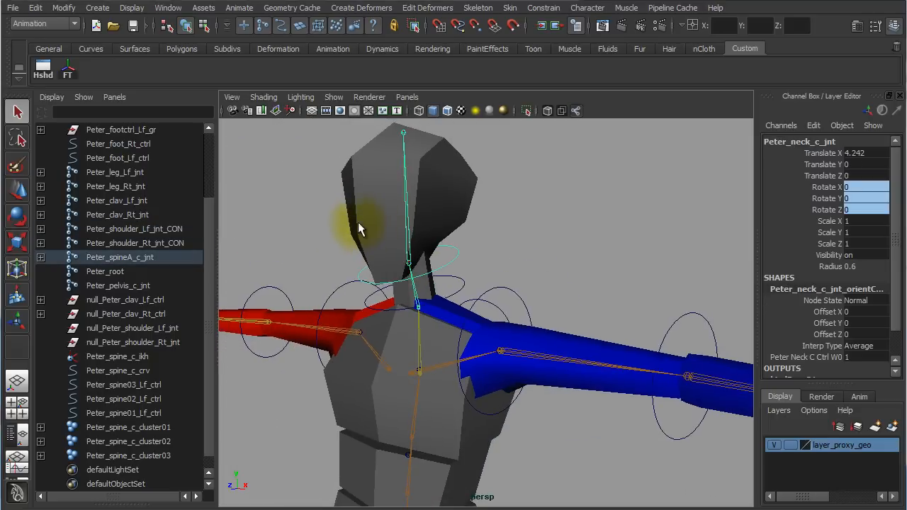
left_click(414, 220)
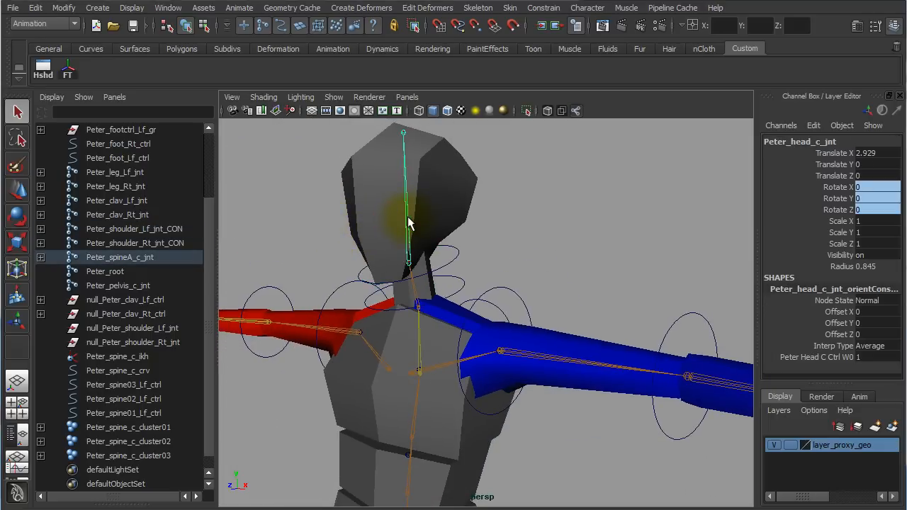
left_click(457, 213)
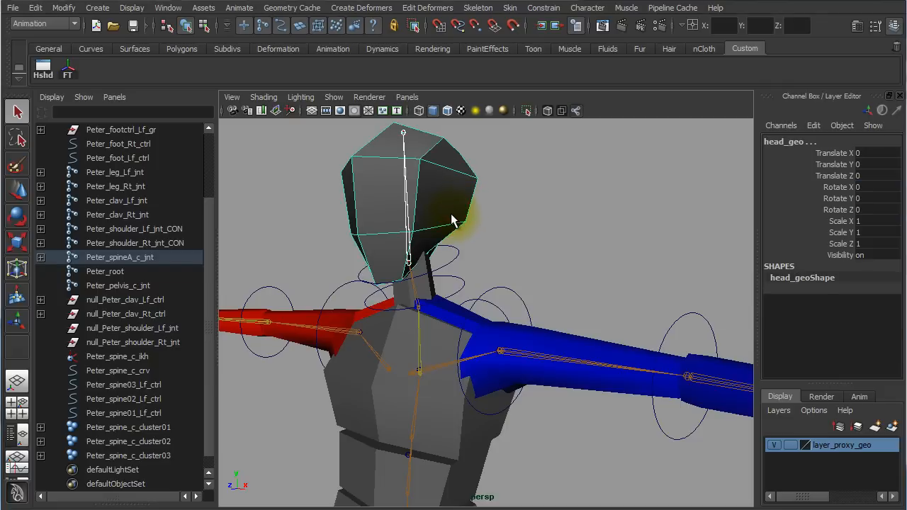
left_click(454, 221)
Smooth bind the right clavicle mesh clav_Rt_geo to Peter_clav_Rt_jnt with the same bind settings.
left_click_drag(442, 293, 419, 272, "alt")
right_click_drag(434, 283, 573, 296, "alt")
middle_click_drag(502, 244, 462, 341, "alt")
right_click_drag(464, 334, 531, 322, "alt")
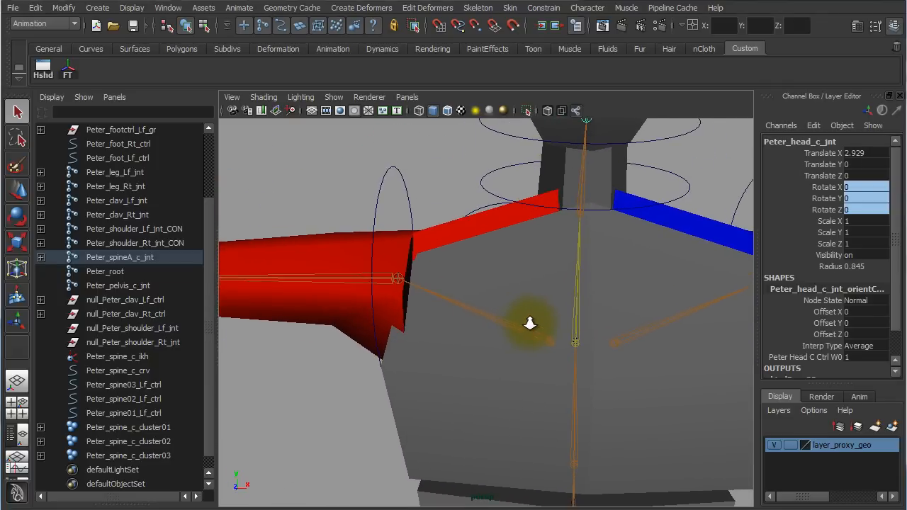
left_click(445, 237)
left_click_drag(455, 246, 479, 267, "alt")
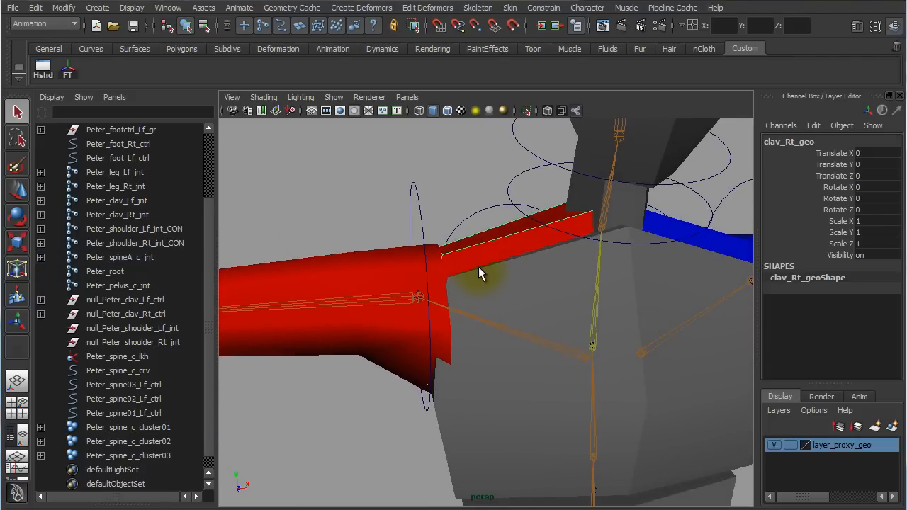
left_click(502, 337)
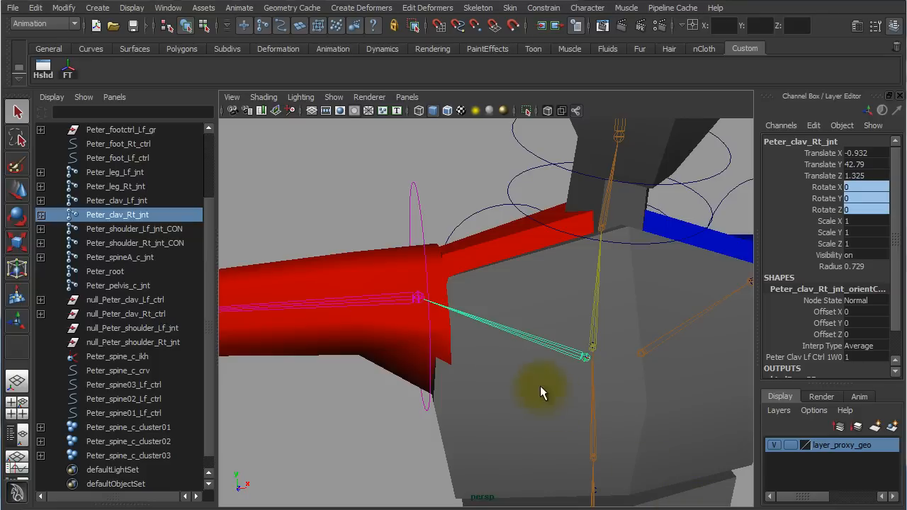
Smooth bind the right upper arm mesh shoulder_Rt_geo to Peter_shoulder_Rt_jnt with the same bind settings.
right_click_drag(540, 391, 370, 291, "alt")
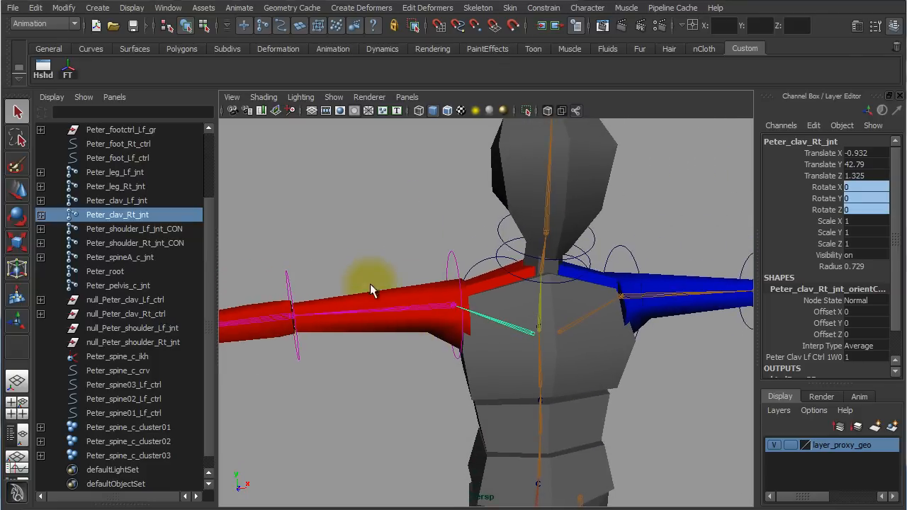
left_click_drag(371, 275, 392, 338)
left_click(392, 333)
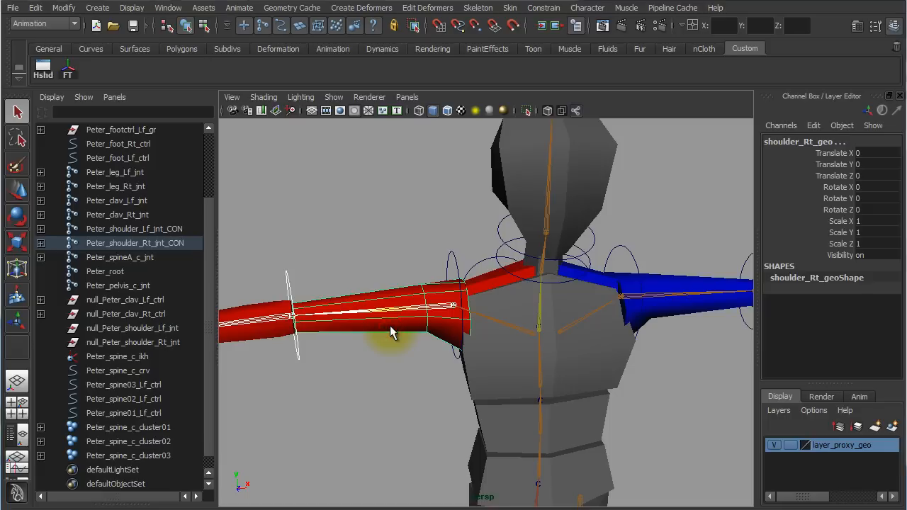
left_click(390, 328, "shift")
Smooth bind the right forearm mesh elbow_Rt_geo to Peter_elbow_Rt_jnt with the same bind settings.
middle_click_drag(364, 370, 500, 356, "alt")
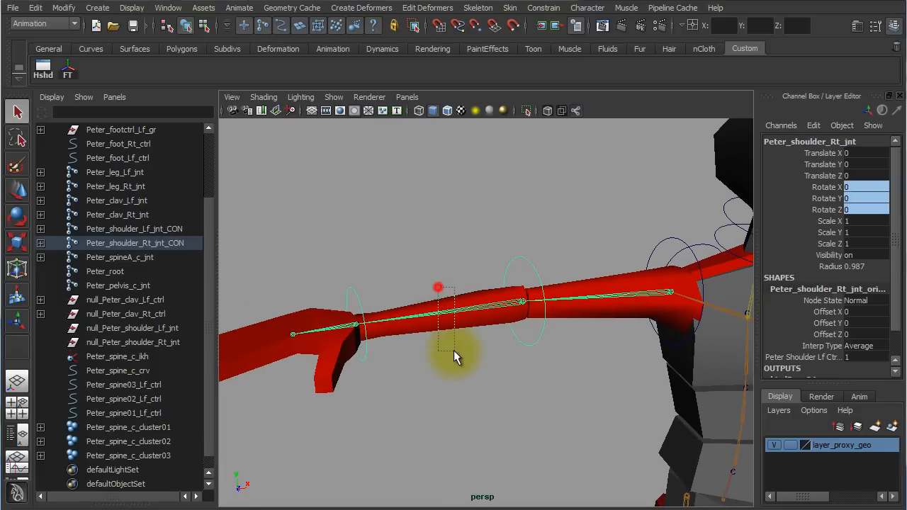
left_click_drag(438, 288, 454, 350)
left_click(465, 333)
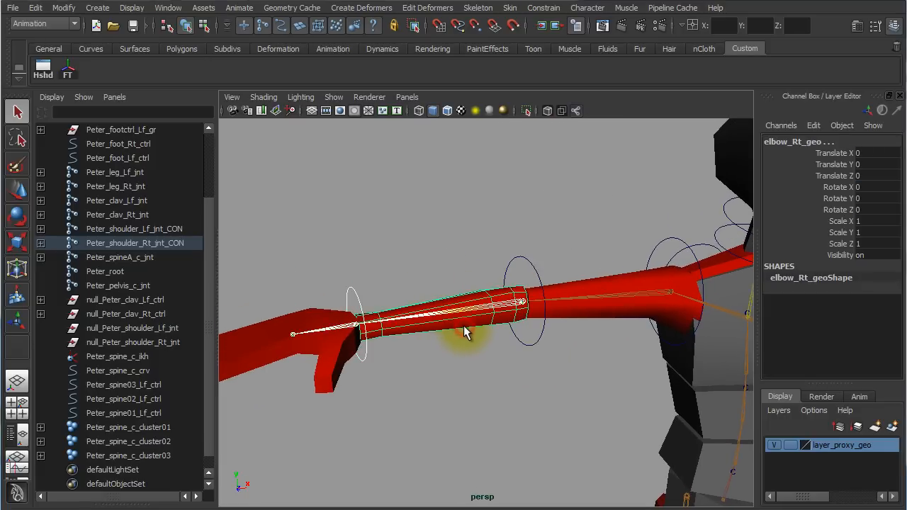
left_click(464, 326, "shift")
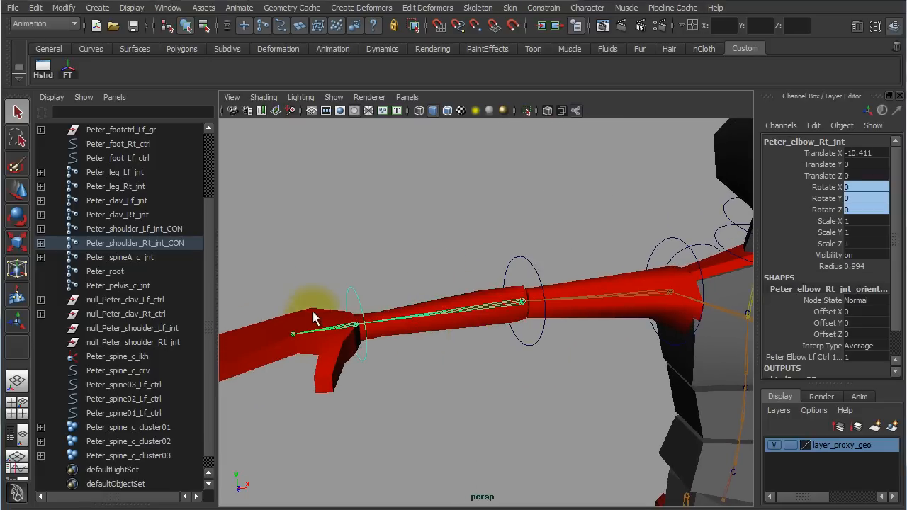
Smooth bind the right hand mesh hand_Rt_geo to Peter_hand_Rt_jnt with the same bind settings.
left_click_drag(313, 312, 322, 341)
left_click(328, 358)
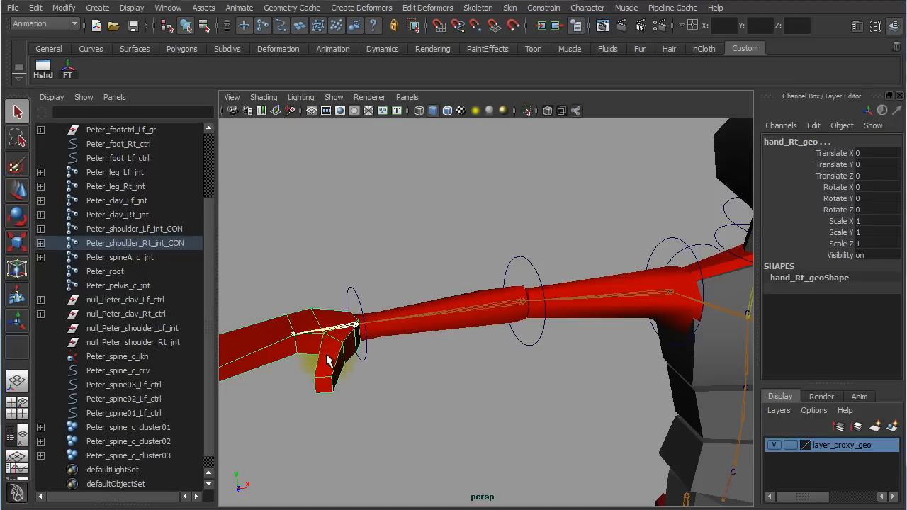
left_click(328, 356, "shift")
key("e")
Smooth bind the left thigh mesh leg_Lf_geo to Peter_leg_Lf_jnt with the same bind settings.
right_click_drag(473, 389, 389, 352, "alt")
middle_click_drag(496, 374, 327, 177, "alt")
right_click_drag(407, 258, 685, 274, "alt")
left_click_drag(686, 274, 598, 288, "alt")
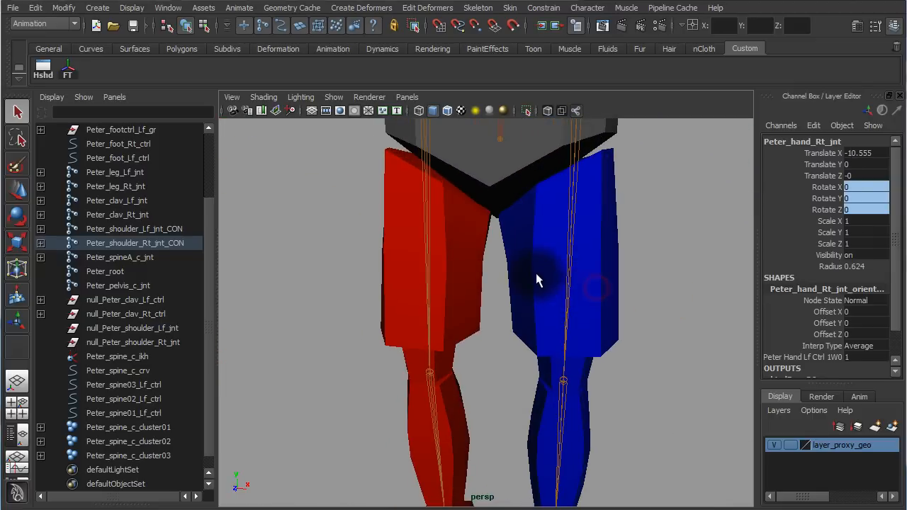
left_click(540, 274)
left_click(605, 285)
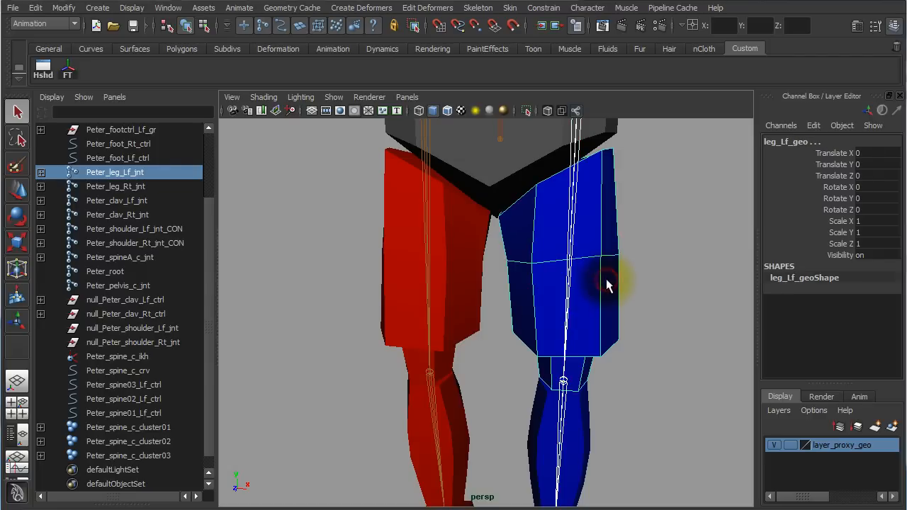
Smooth bind the right thigh mesh to Peter_leg_Rt_jnt with the same bind settings.
left_click(399, 278)
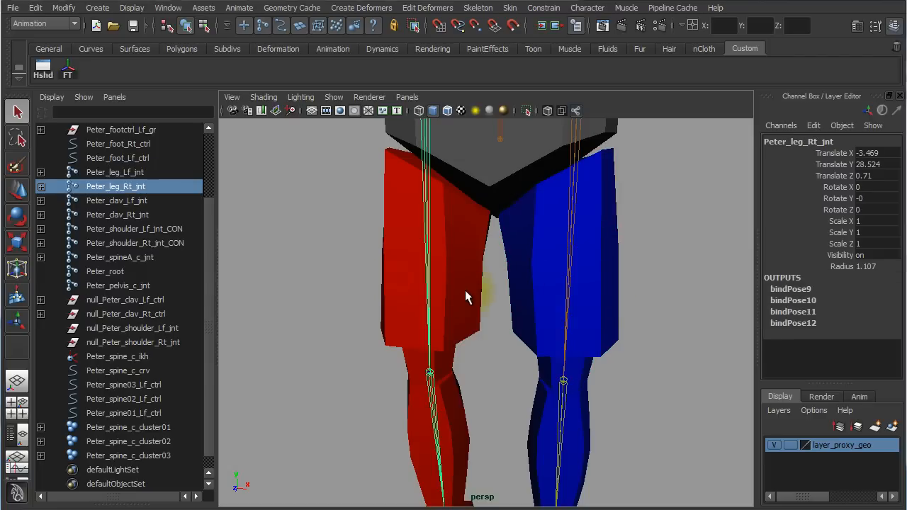
left_click(470, 292, "shift")
key("g")
Smooth bind the left lower leg mesh knee_Lf_geo to the left knee joint with the same bind settings.
middle_click_drag(653, 339, 623, 217, "alt")
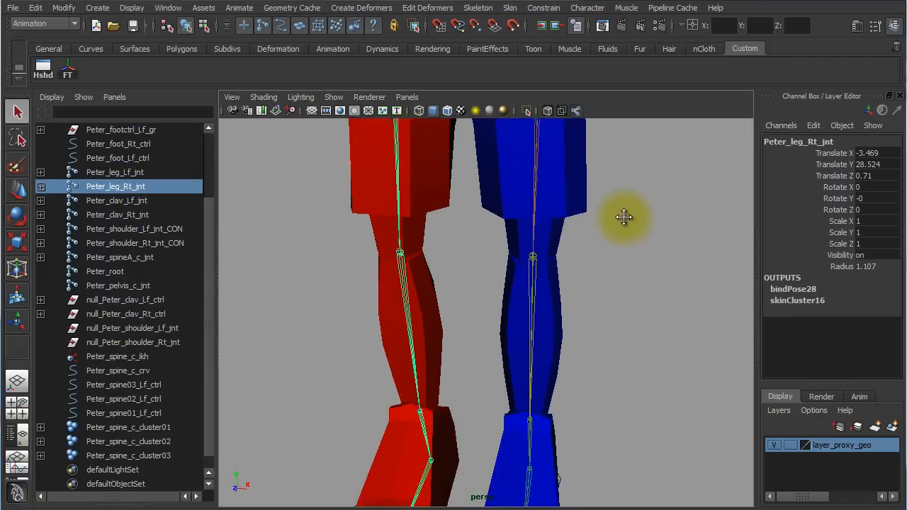
left_click_drag(624, 218, 671, 263, "alt")
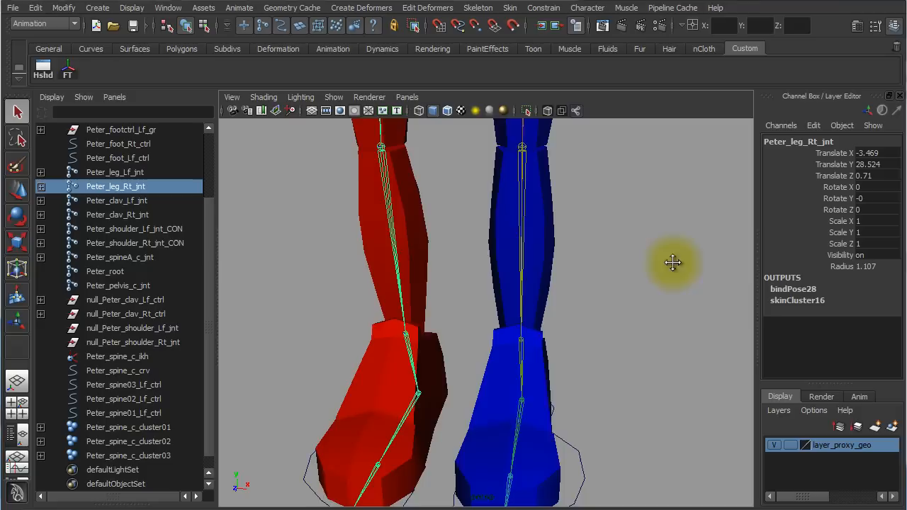
left_click(497, 253)
left_click(542, 256)
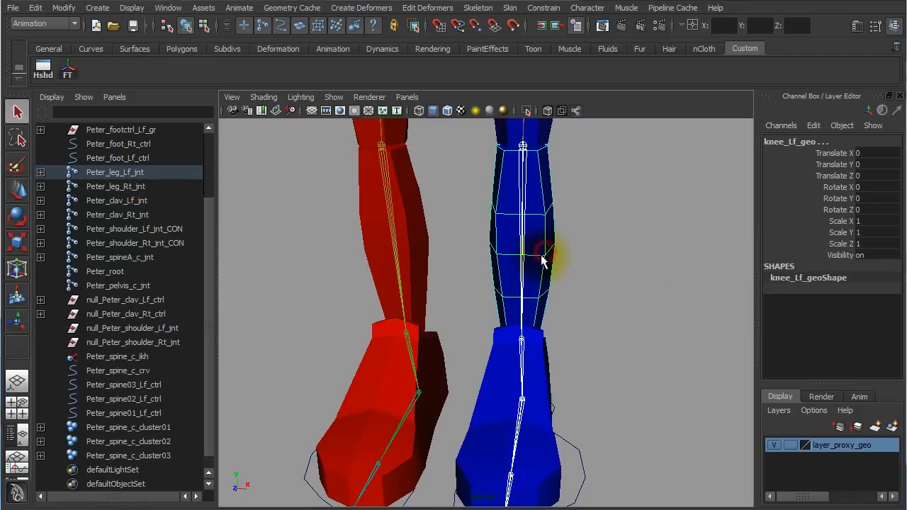
left_click(543, 259)
Smooth bind the right lower leg mesh to Peter_knee_Rt_jnt with the same bind settings.
left_click(356, 254)
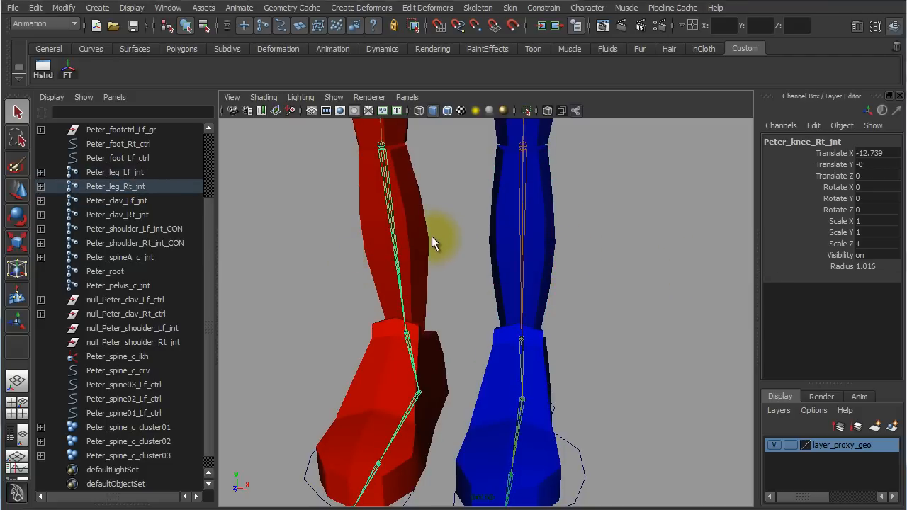
left_click(424, 241)
key("g")
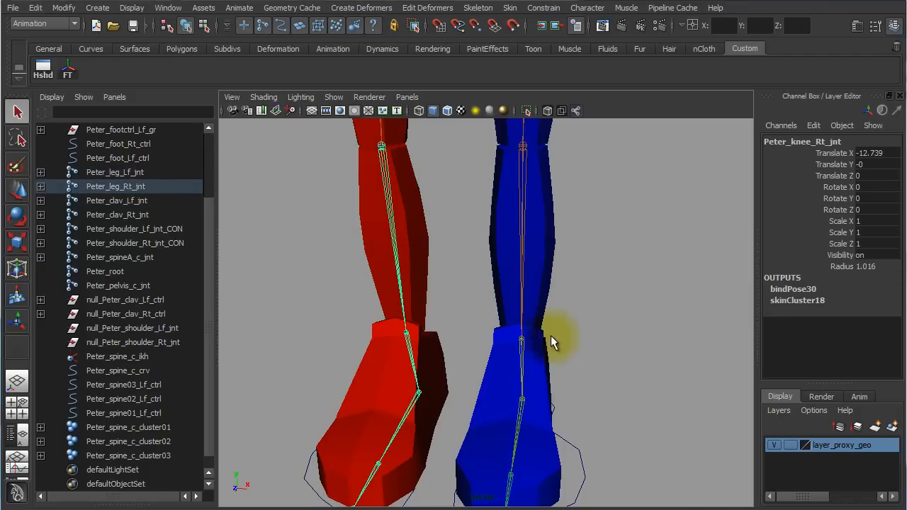
Smooth bind the left foot mesh to Peter_ankle_Lf_jnt with the same bind settings.
key("space")
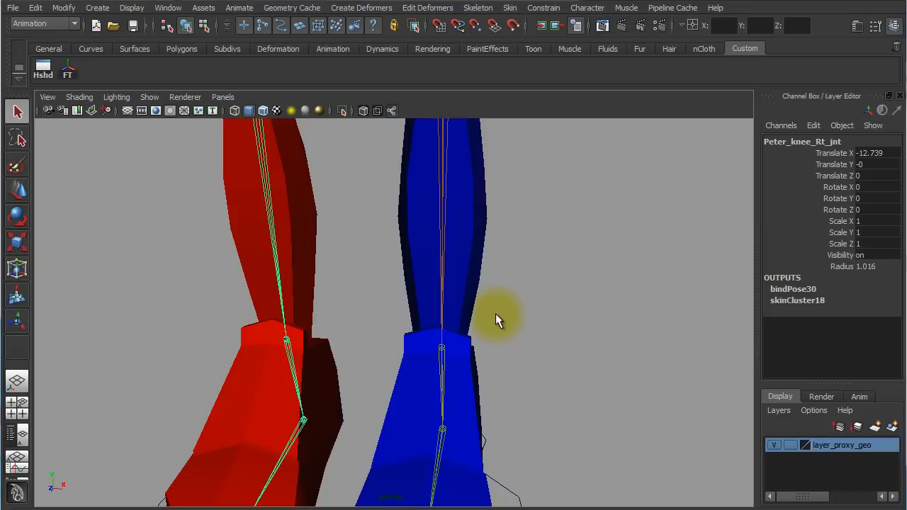
left_click_drag(555, 352, 473, 352, "alt")
middle_click_drag(544, 293, 503, 170, "alt")
right_click_drag(598, 268, 530, 265, "alt")
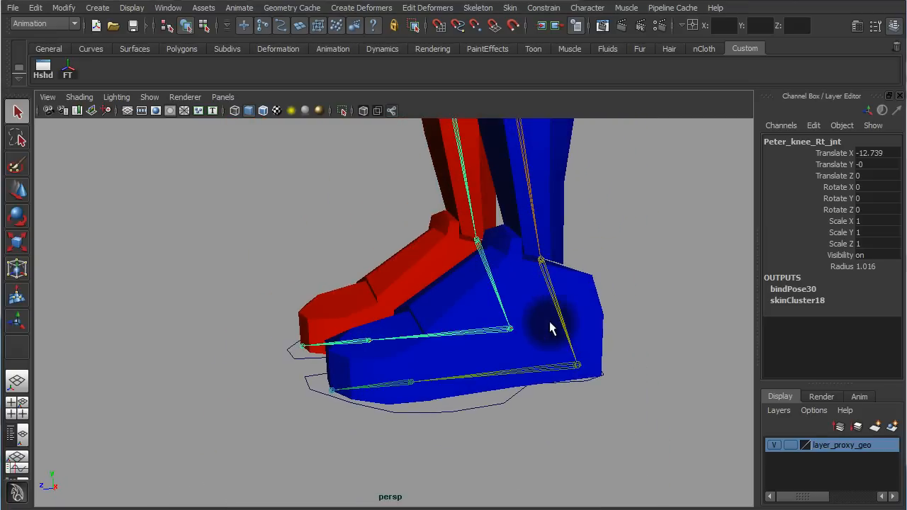
left_click(580, 319)
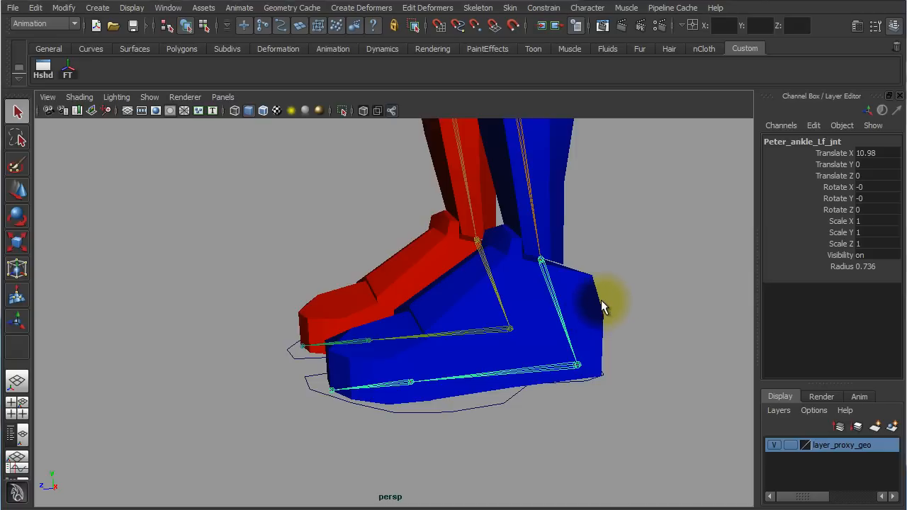
left_click(593, 302, "shift")
key("g")
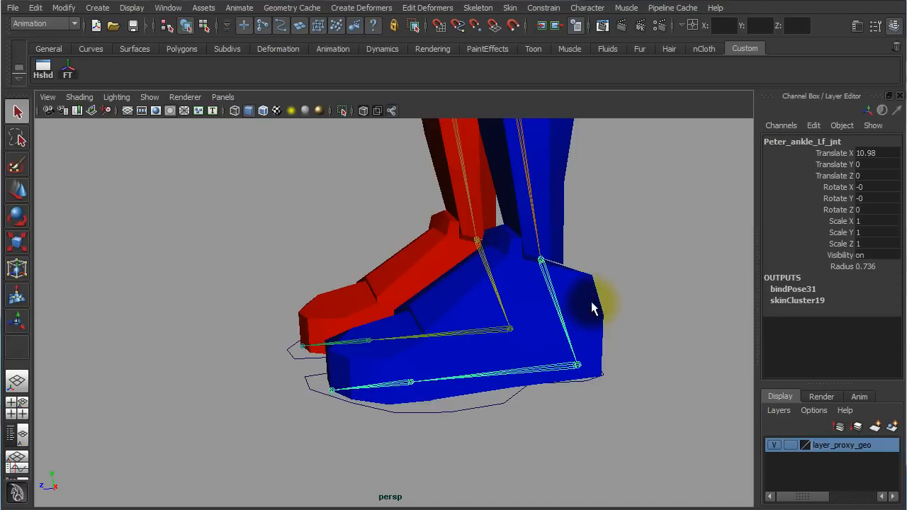
Smooth bind the left toe mesh ball_Lf_geo to Peter_ball_Lf_jnt with the same bind settings.
left_click(387, 383)
left_click_drag(429, 438, 347, 357, "alt")
left_click(324, 332)
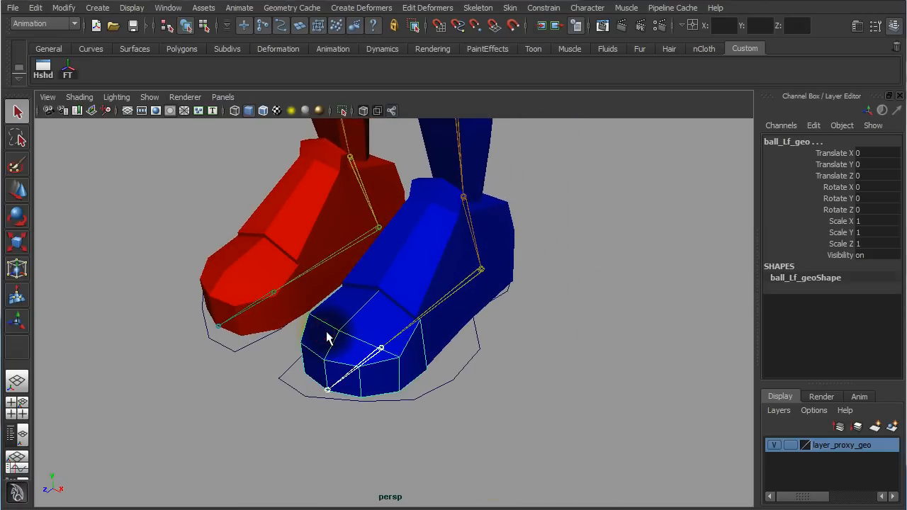
key("g")
Smooth bind the right foot mesh to Peter_ankle_Rt_jnt with the same bind settings.
left_click_drag(425, 359, 498, 392, "alt")
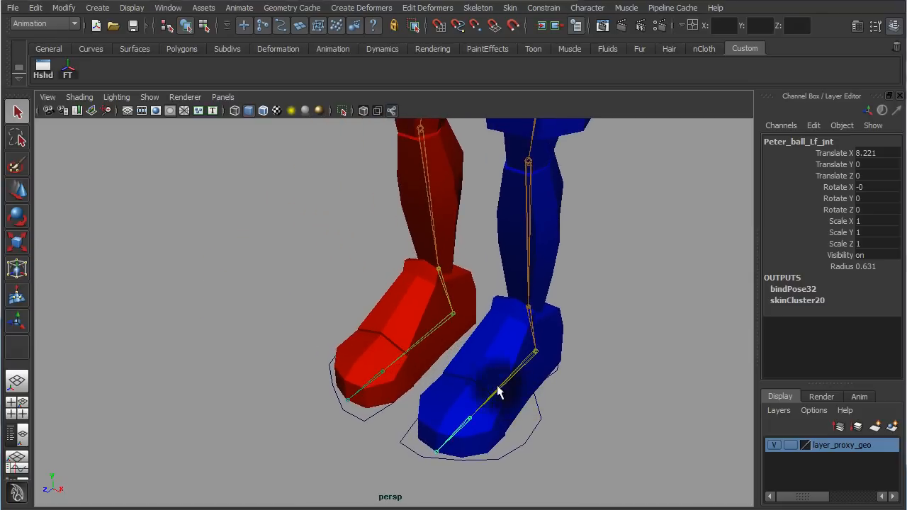
left_click(449, 290)
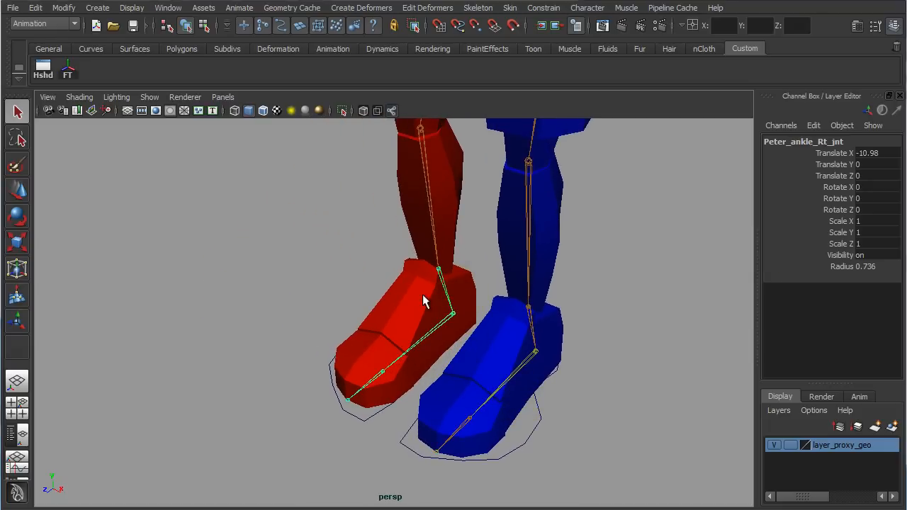
key("g")
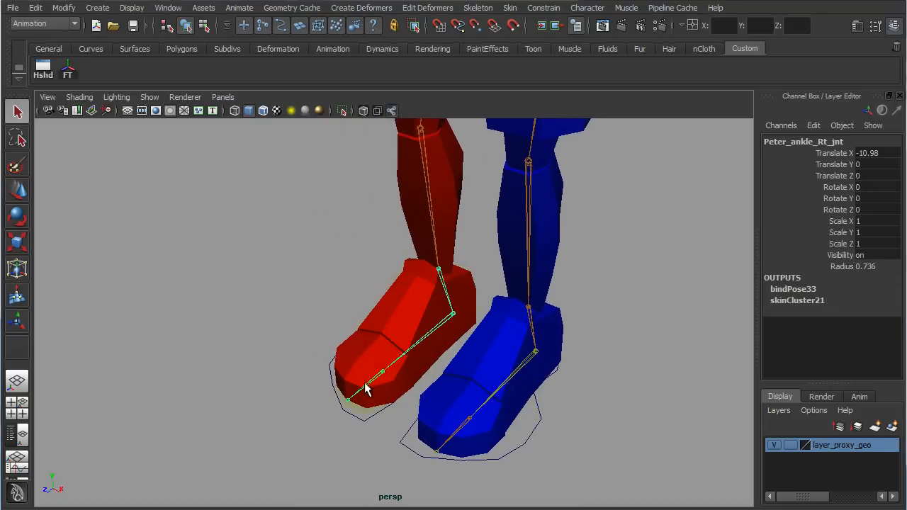
Smooth bind the right toe mesh ball_Rt_geo to Peter_ball_Rt_jnt with the same bind settings.
left_click(368, 393)
left_click(341, 364)
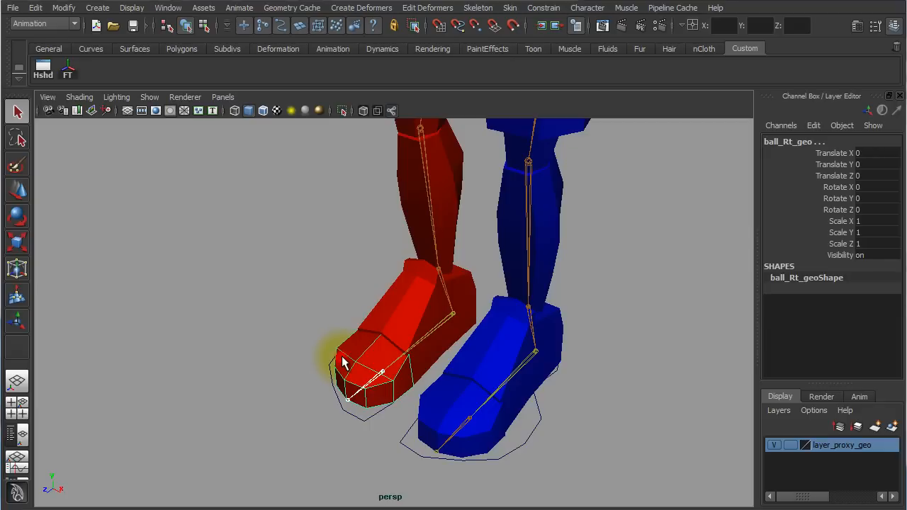
key("g")
Frame the whole character and save the scene.
right_click_drag(551, 360, 394, 254, "alt")
middle_click_drag(395, 254, 450, 399, "alt")
left_click_drag(434, 342, 470, 292, "alt")
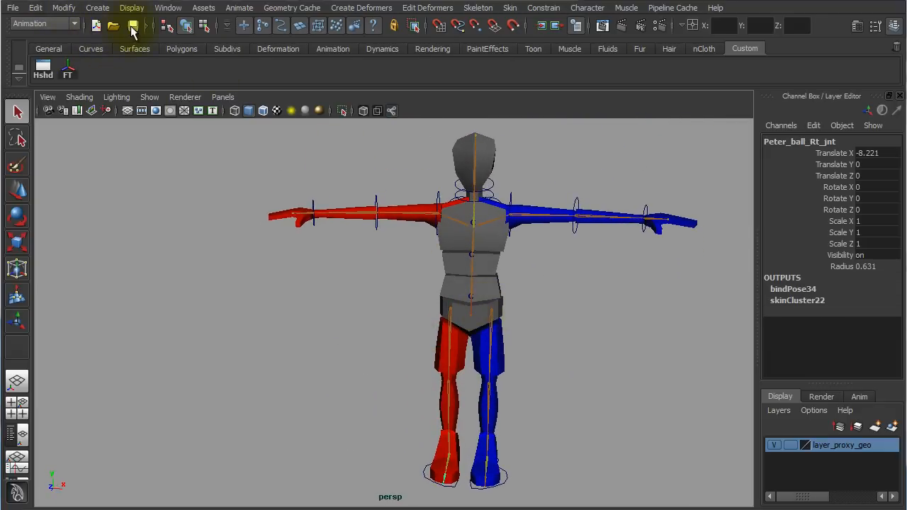
left_click(132, 27)
left_click(553, 341)
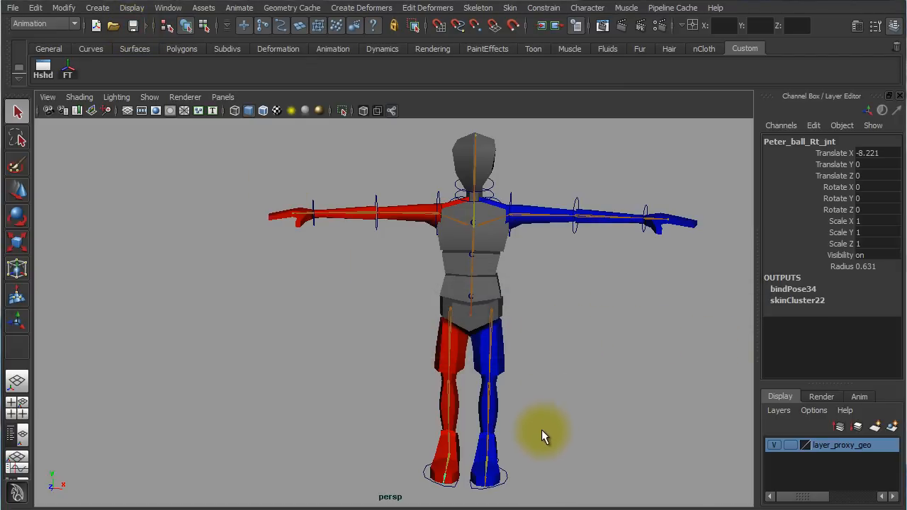
Examine the bound lower leg and foot meshes in wireframe with the left knee joint selected, and return to shaded display.
middle_click_drag(542, 431, 480, 407, "alt")
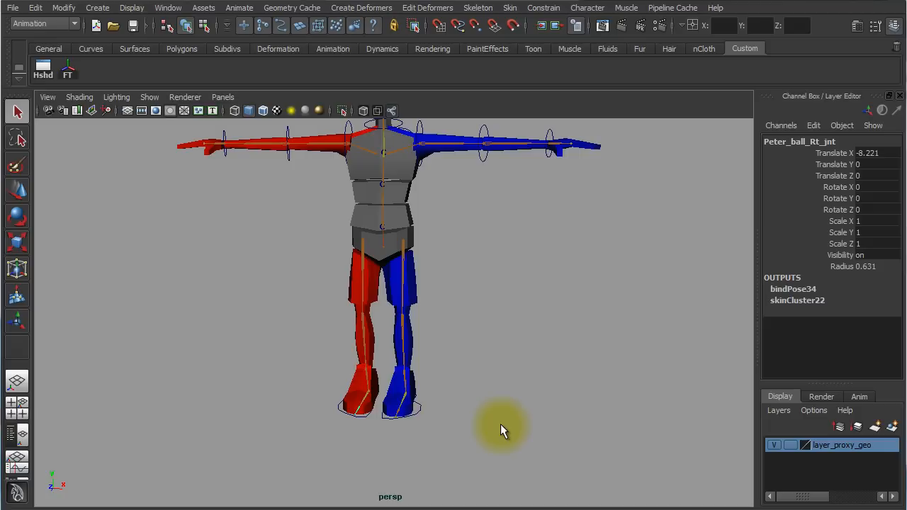
key("4")
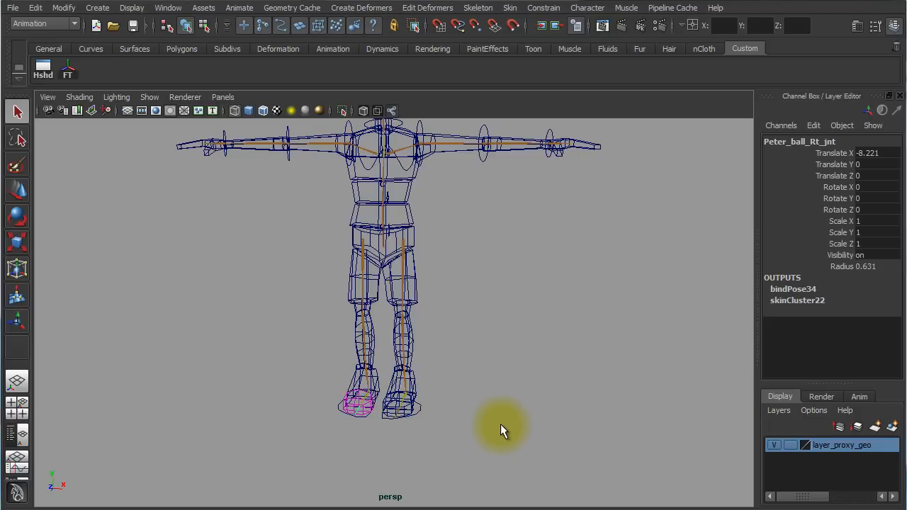
mouse_move(486, 421)
right_mouse_down("alt")
mouse_move(425, 405)
mouse_move(583, 416)
right_mouse_up("alt")
middle_click_drag(584, 415, 570, 333, "alt")
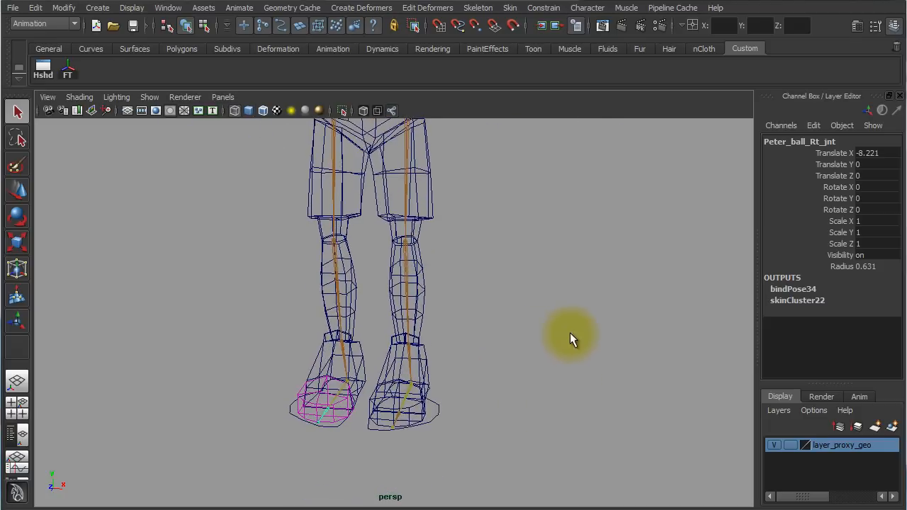
left_click_drag(390, 290, 409, 251)
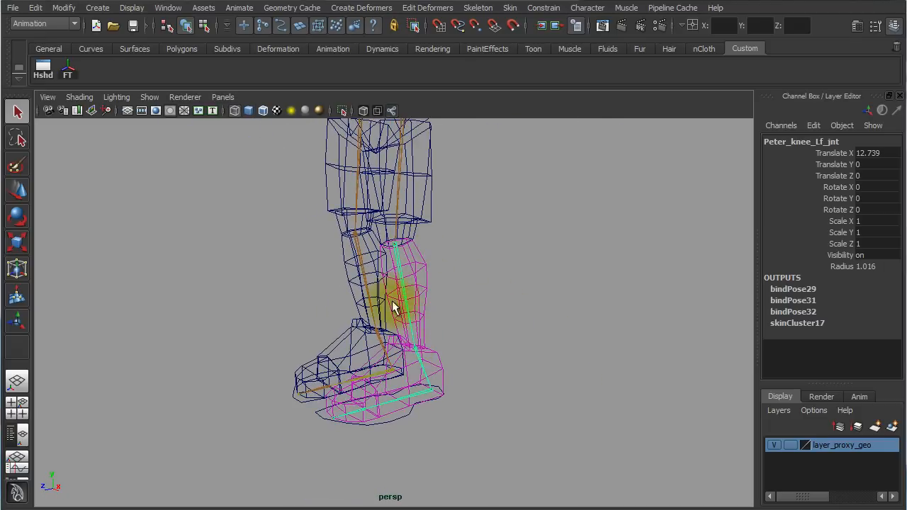
left_click_drag(417, 302, 464, 304, "alt")
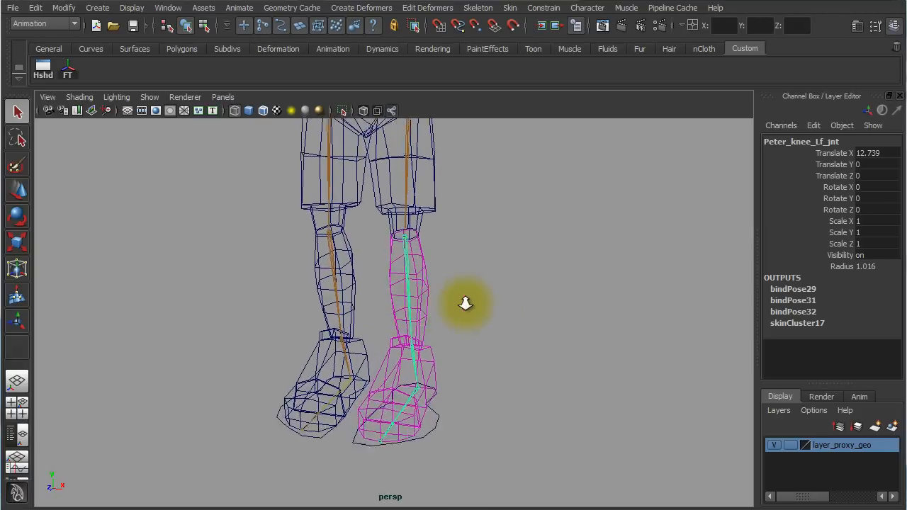
scroll(461, 303, "up", 2)
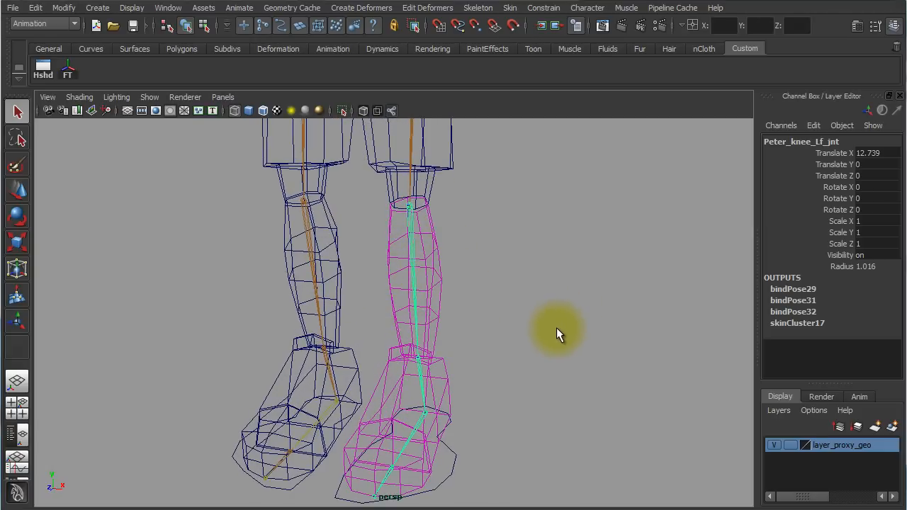
key("5")
mouse_move(543, 327)
right_mouse_down("alt")
mouse_move(436, 306)
mouse_move(470, 404)
right_mouse_up("alt")
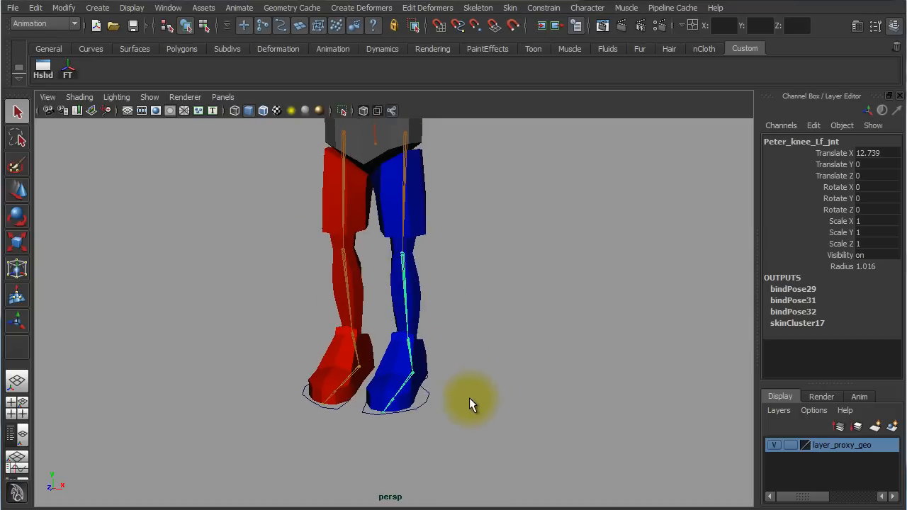
Test the left leg binding by moving Peter_foot_Lf_ctrl, and undo the move.
left_click(431, 402)
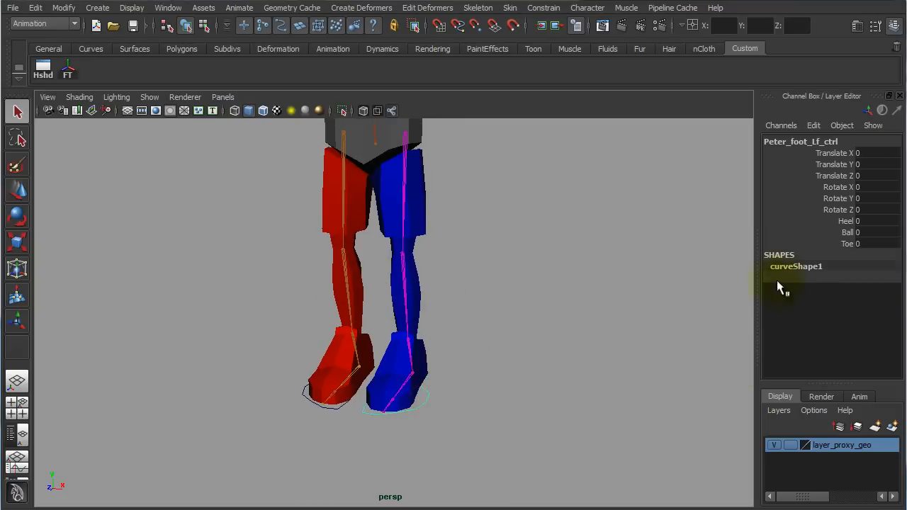
left_click_drag(468, 284, 555, 285, "alt")
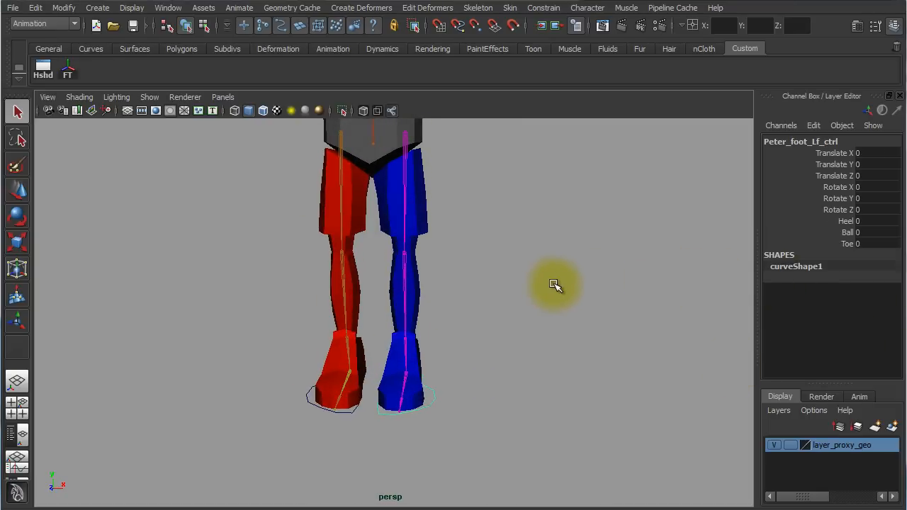
key("w")
left_click_drag(541, 354, 484, 305, "alt")
key("ctrl+z")
Test the Heel, Ball and Toe attributes of Peter_foot_Lf_ctrl one by one, undoing each change.
left_click_drag(501, 336, 678, 263, "alt")
left_click(844, 222)
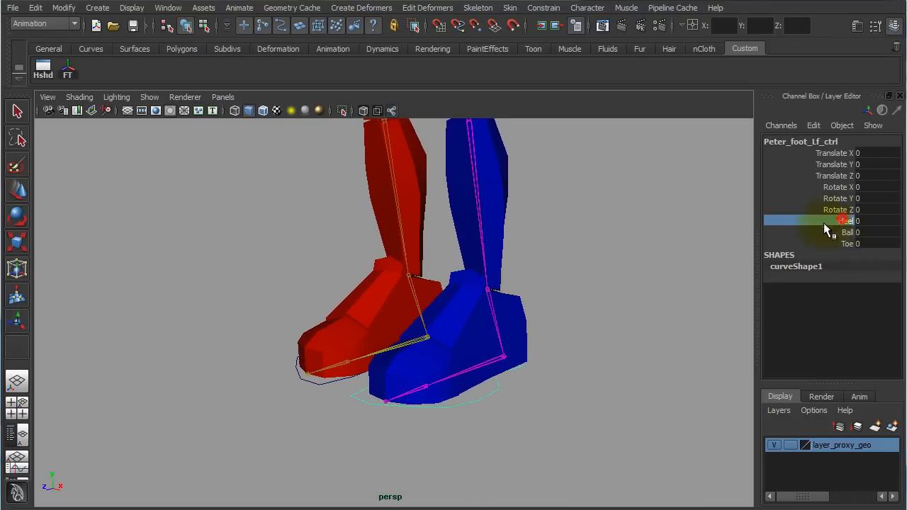
middle_click_drag(829, 228, 537, 303)
left_click(841, 233)
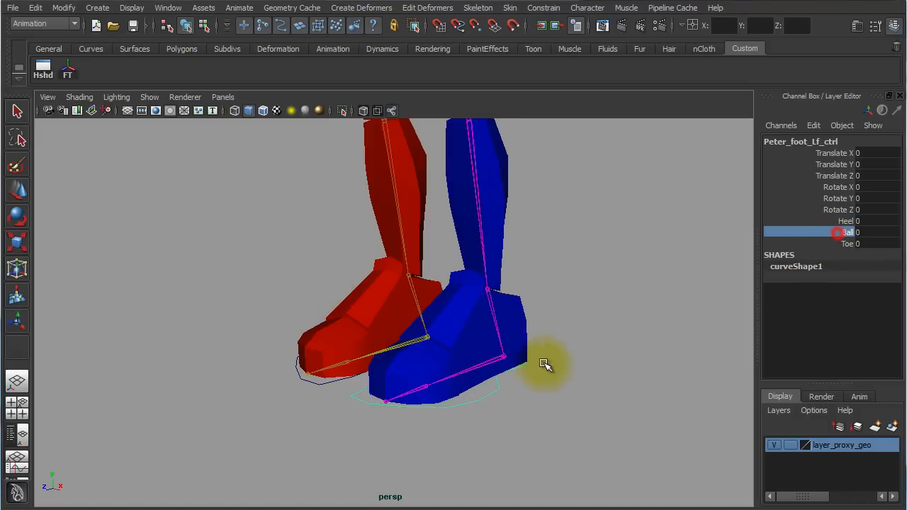
middle_click_drag(545, 365, 699, 403)
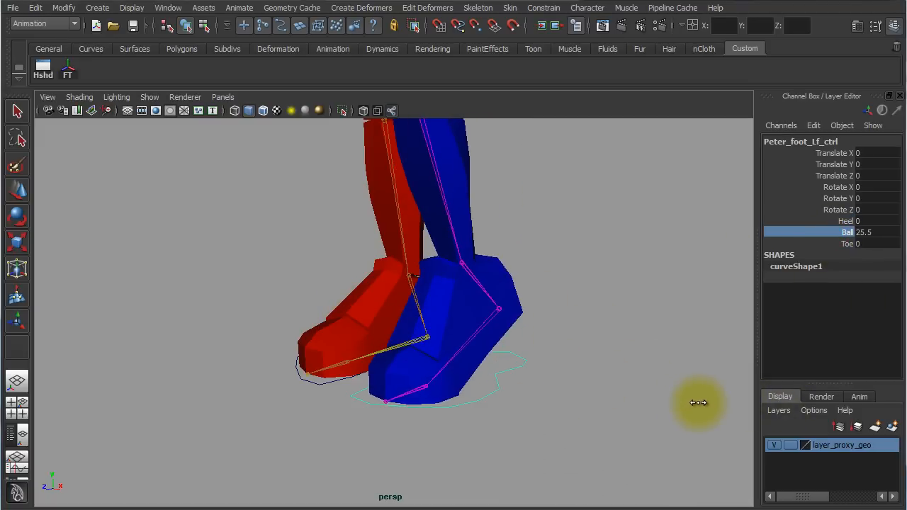
left_click(838, 245)
middle_click_drag(546, 351, 676, 426)
key("ctrl+z")
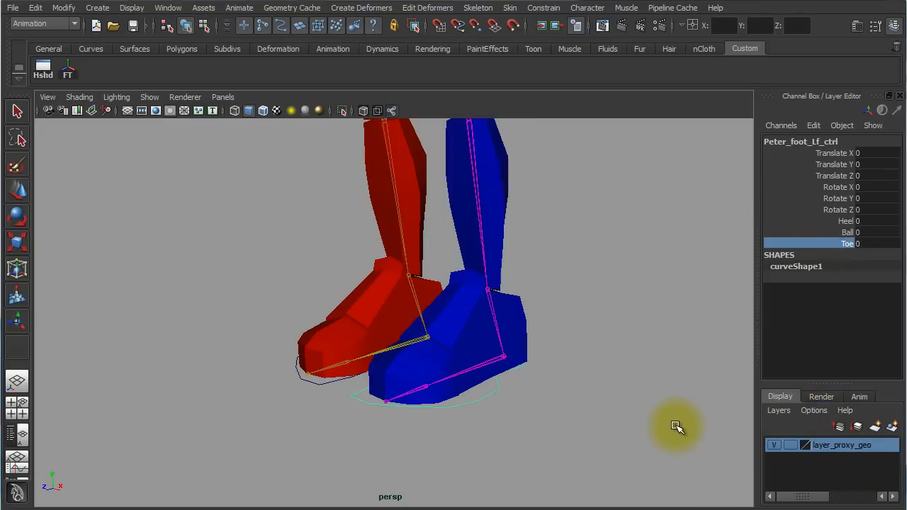
Test the right leg binding by moving Peter_foot_Rt_ctrl up and away from the body, and undo the move.
left_click_drag(427, 386, 540, 397, "alt")
middle_click_drag(397, 401, 482, 403, "alt")
right_click_drag(391, 399, 540, 418, "alt")
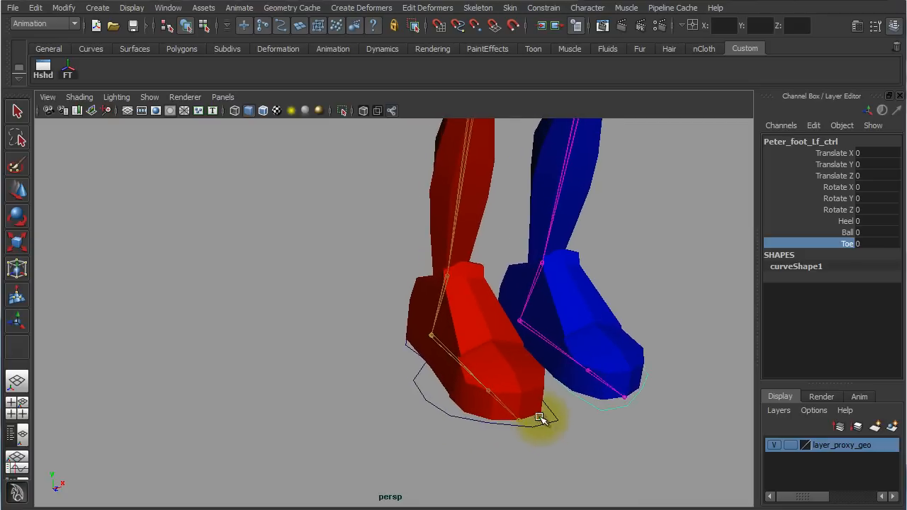
right_click_drag(605, 404, 480, 392, "alt")
middle_click_drag(511, 387, 515, 426, "alt")
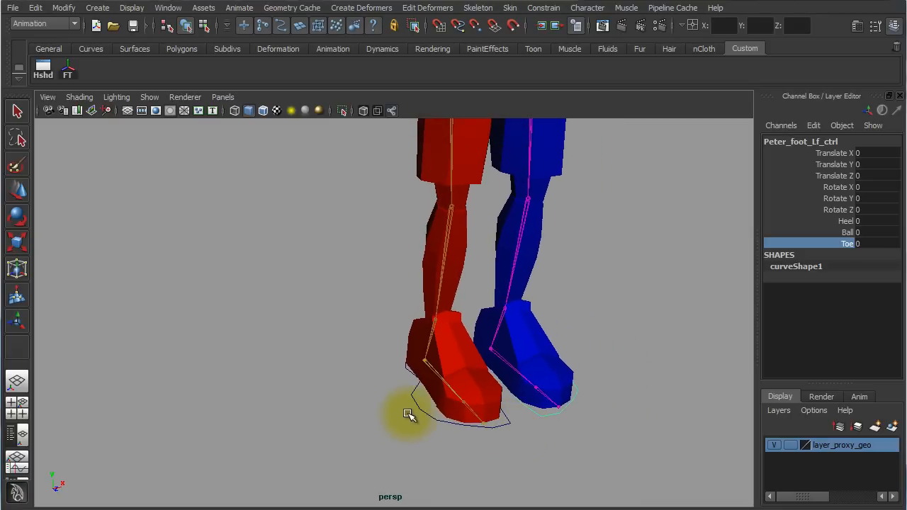
left_click(410, 415)
right_click_drag(470, 456, 405, 343, "alt")
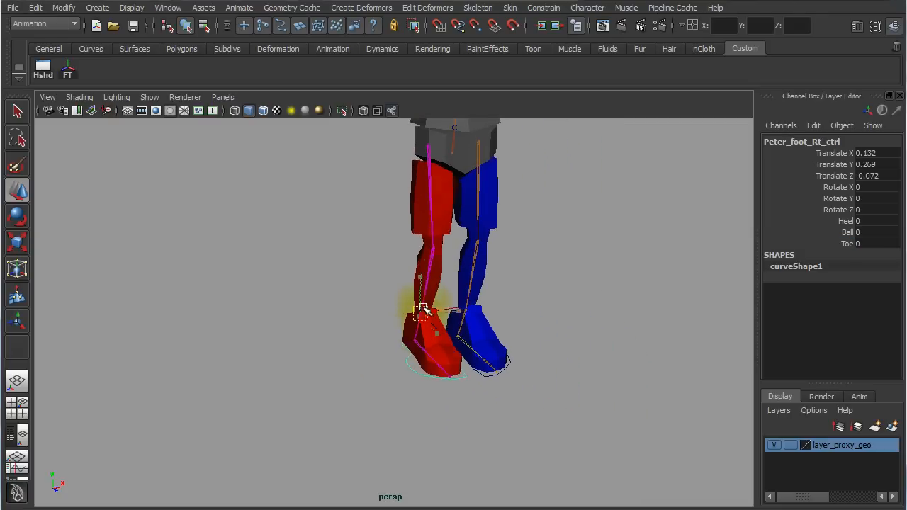
left_click_drag(423, 309, 319, 236)
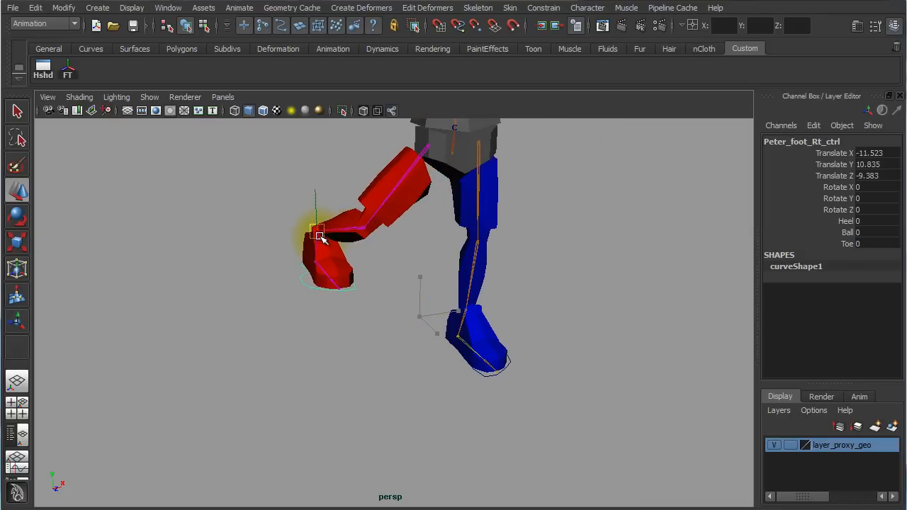
key("ctrl+z")
Test the right foot's heel roll by changing Heel on Peter_foot_Rt_ctrl to about -36.7, and undo it.
right_click_drag(397, 402, 578, 405, "alt")
mouse_move(489, 402)
left_mouse_down("alt")
mouse_move(475, 397)
mouse_move(497, 389)
left_mouse_up("alt")
left_click(849, 222)
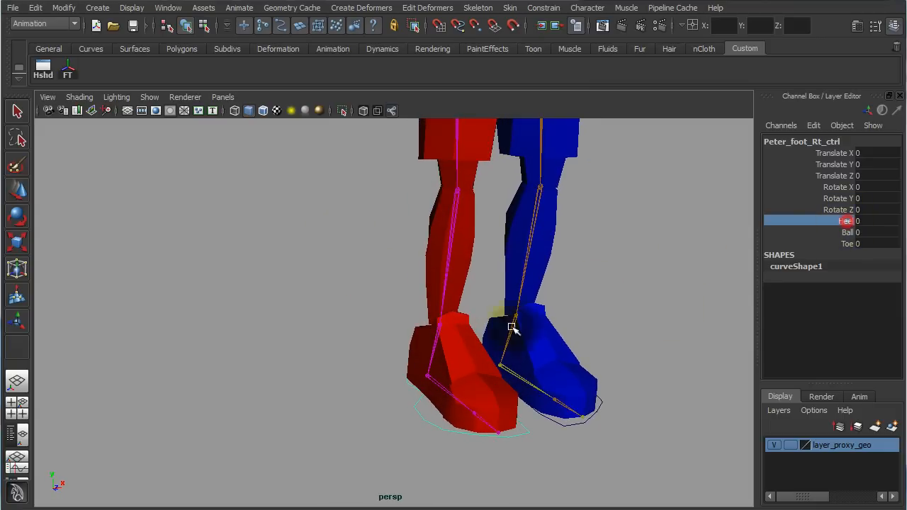
middle_click_drag(358, 351, 93, 314)
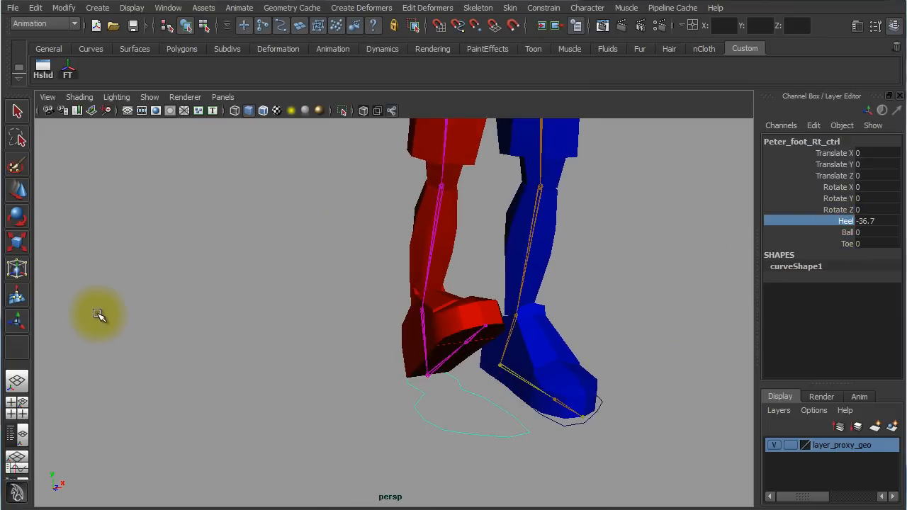
key("ctrl+z")
Test the Ball attribute and a Toe value of about 32.4 on Peter_foot_Rt_ctrl, undoing both changes.
left_click(835, 233)
middle_click_drag(488, 279, 608, 332)
key("ctrl+z")
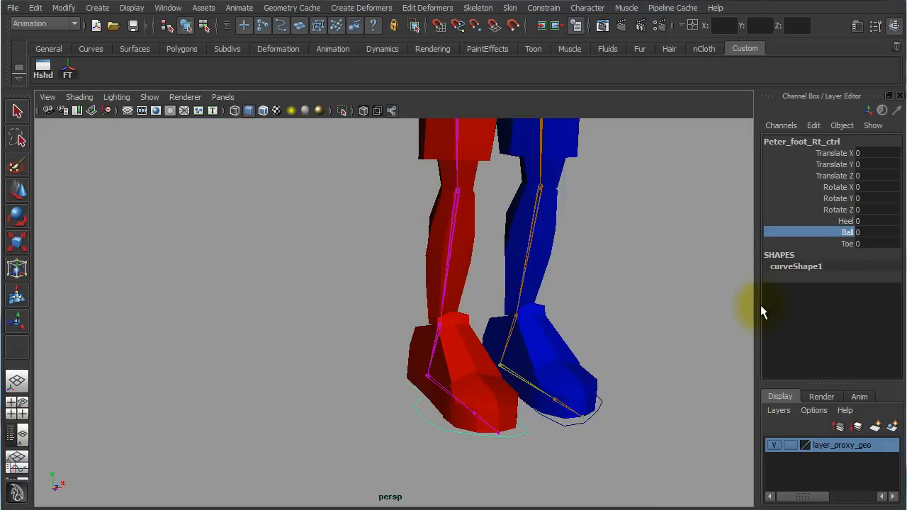
left_click(844, 244)
middle_click_drag(754, 274, 706, 359)
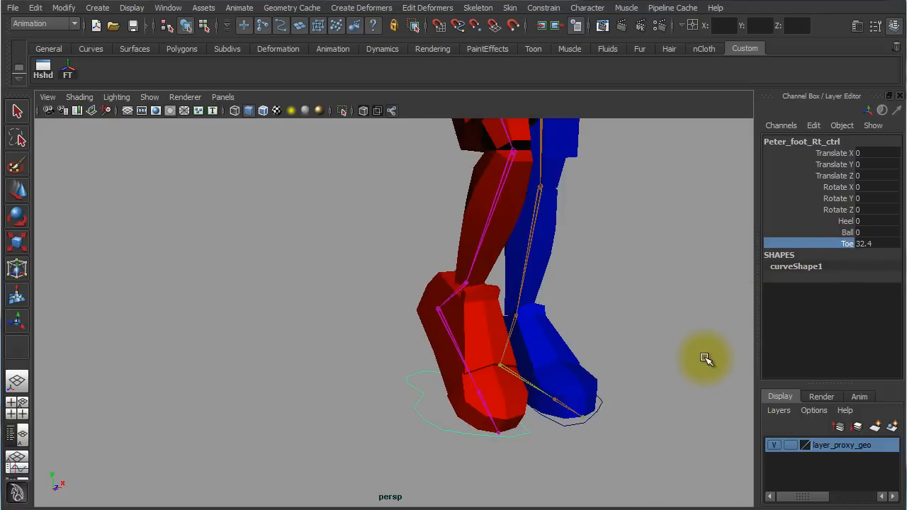
key("ctrl+z")
Select hip_geo on the character's pelvis and show the Outliner beside the perspective view.
right_click_drag(619, 331, 408, 287, "alt")
middle_click_drag(486, 322, 498, 400, "alt")
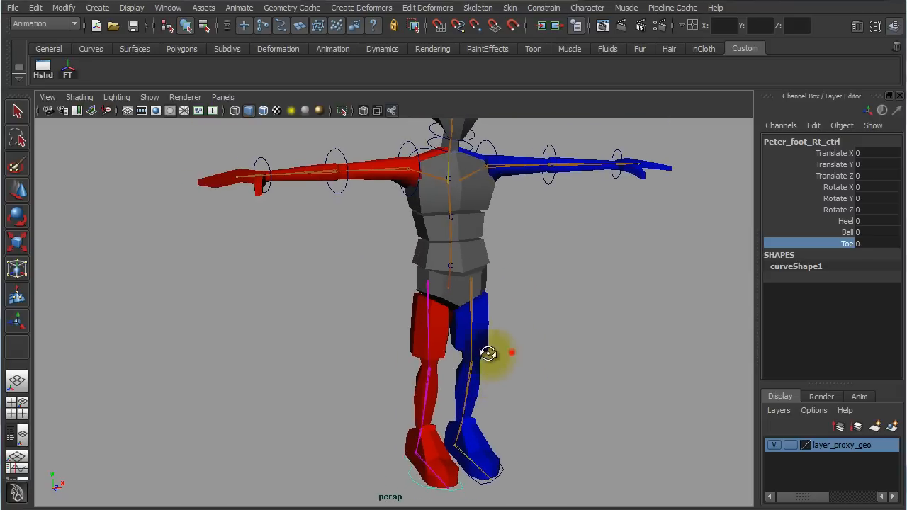
left_click_drag(489, 353, 456, 330, "alt")
right_click_drag(456, 330, 674, 364, "alt")
left_click(427, 224)
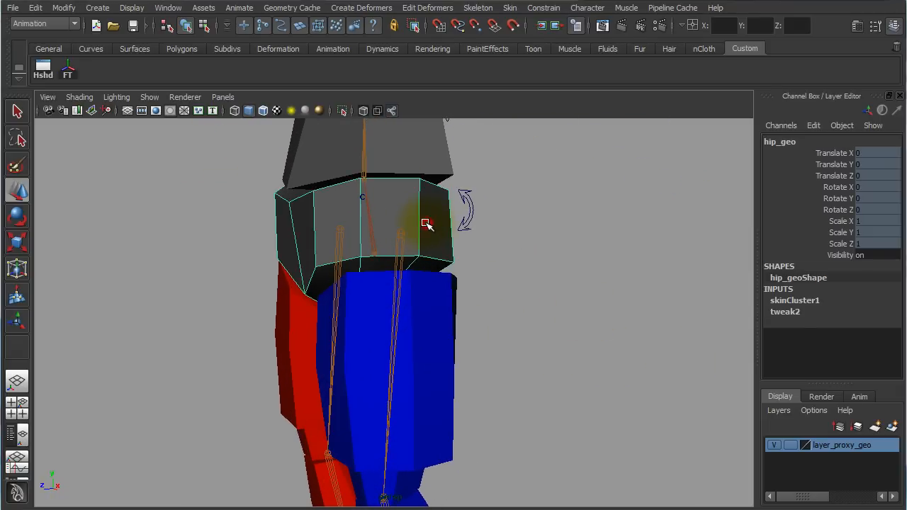
left_click(17, 434)
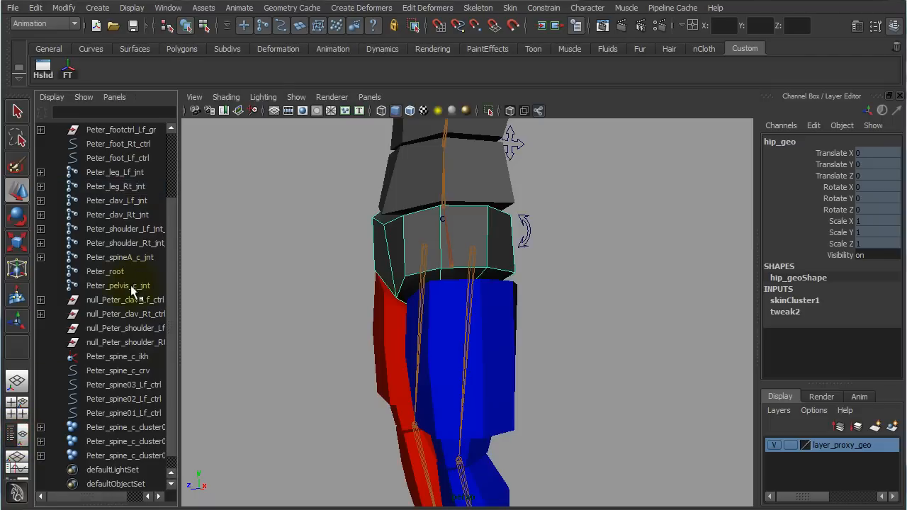
Test the hip binding by rotating Peter_pelvis_c_jnt, and undo the rotation.
left_click(122, 287)
key("f")
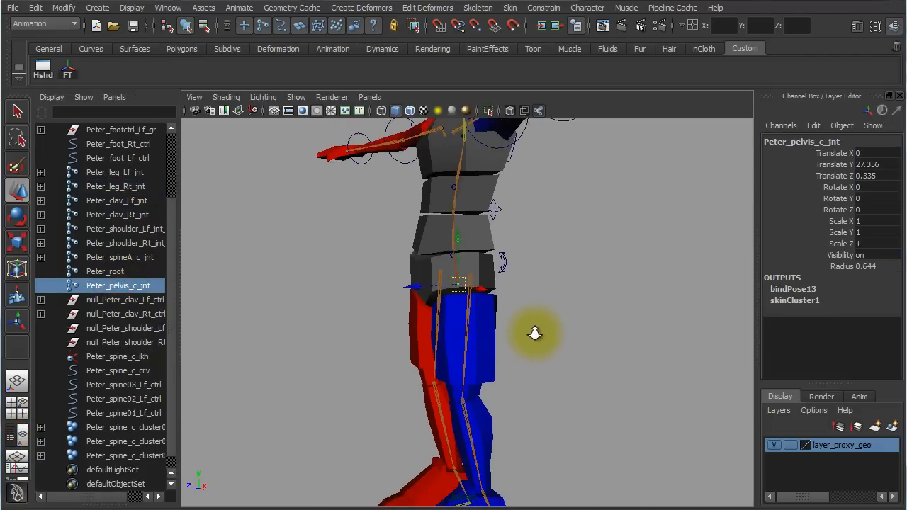
key("e")
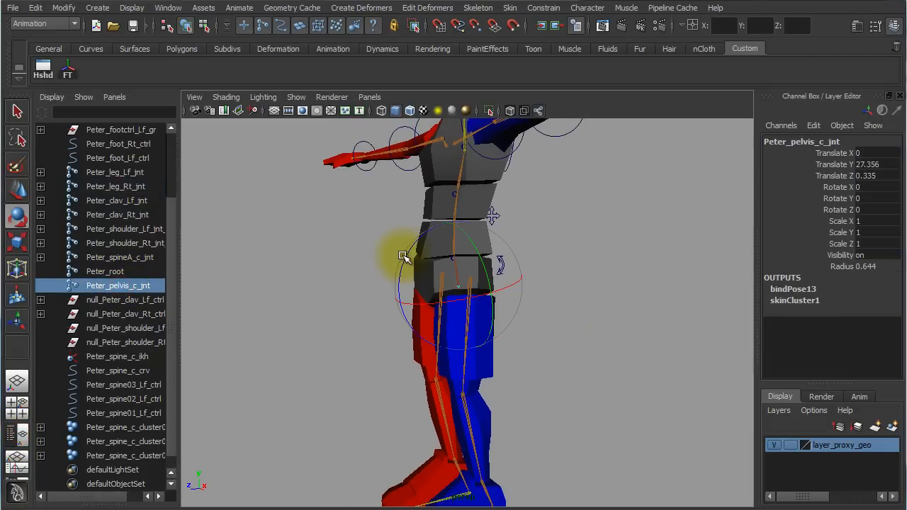
left_click_drag(405, 257, 424, 269)
key("ctrl+z")
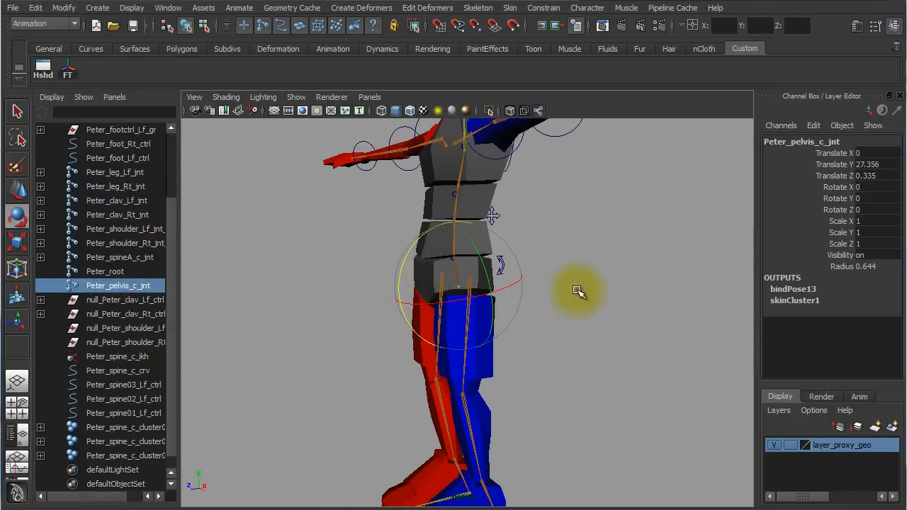
Test the spine deformation by moving Peter_spine02_Lf_ctrl, including about -5.971 in X, and undo the moves.
left_click_drag(621, 313, 669, 319, "alt")
right_click_drag(610, 319, 670, 326, "alt")
left_click_drag(673, 328, 622, 325, "alt")
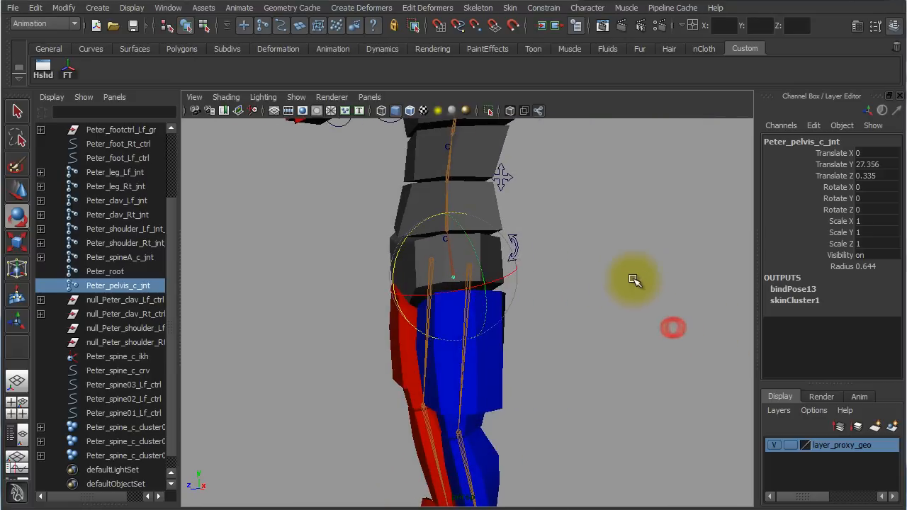
left_click_drag(635, 280, 489, 298, "alt")
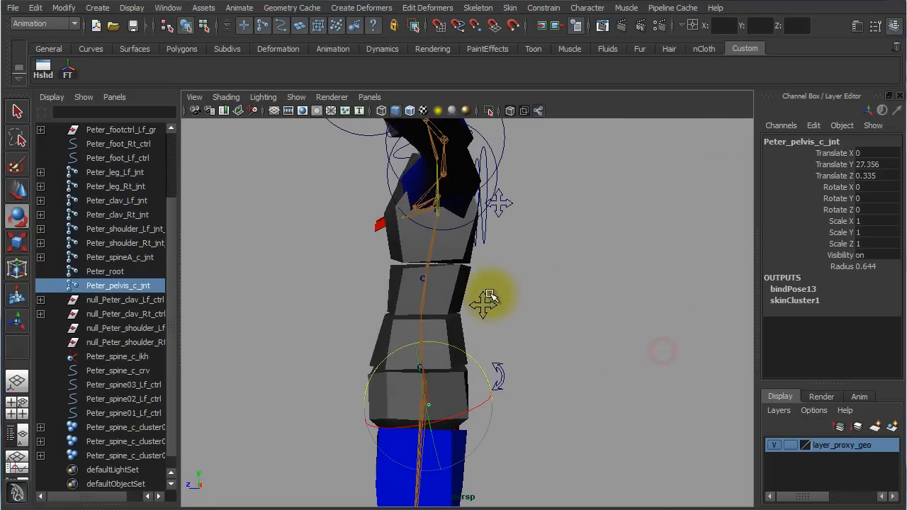
left_click(489, 322)
left_click_drag(550, 326, 573, 344, "alt")
key("w")
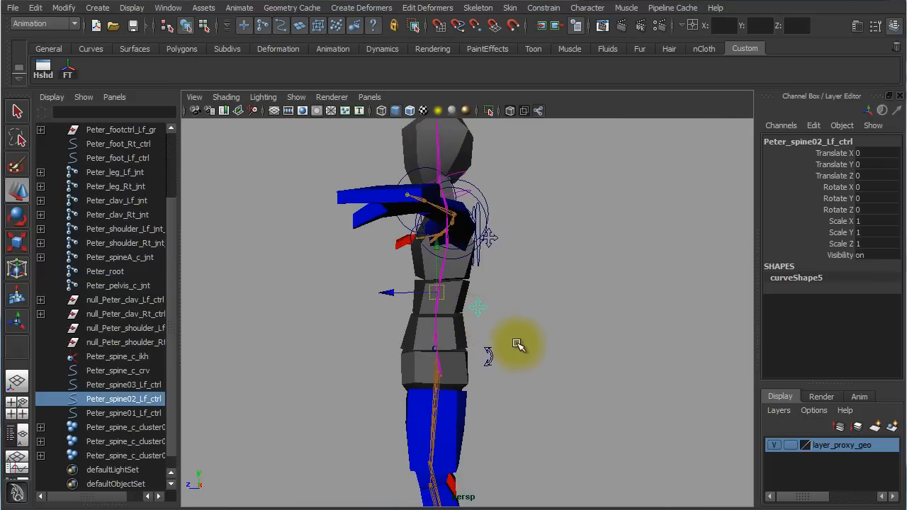
left_click_drag(518, 344, 462, 302, "alt")
key("ctrl+z")
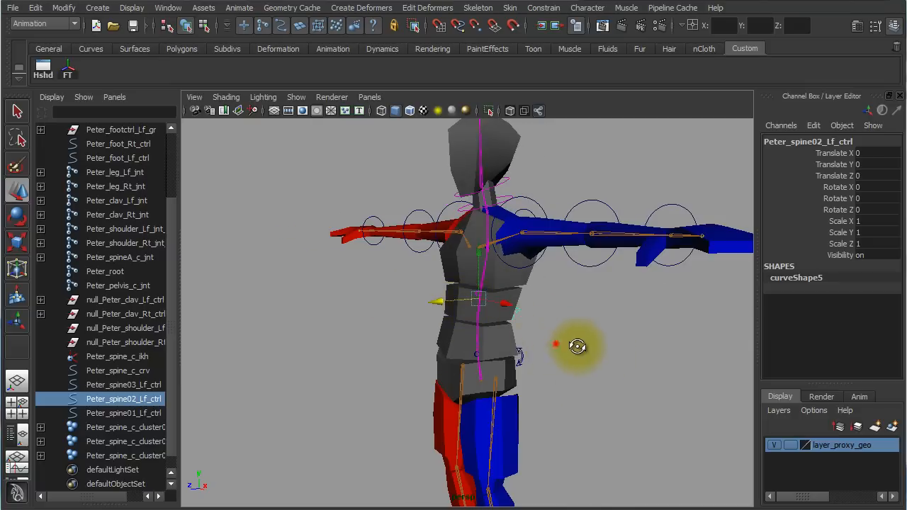
left_click_drag(577, 346, 630, 350, "alt")
left_click_drag(583, 303, 527, 318)
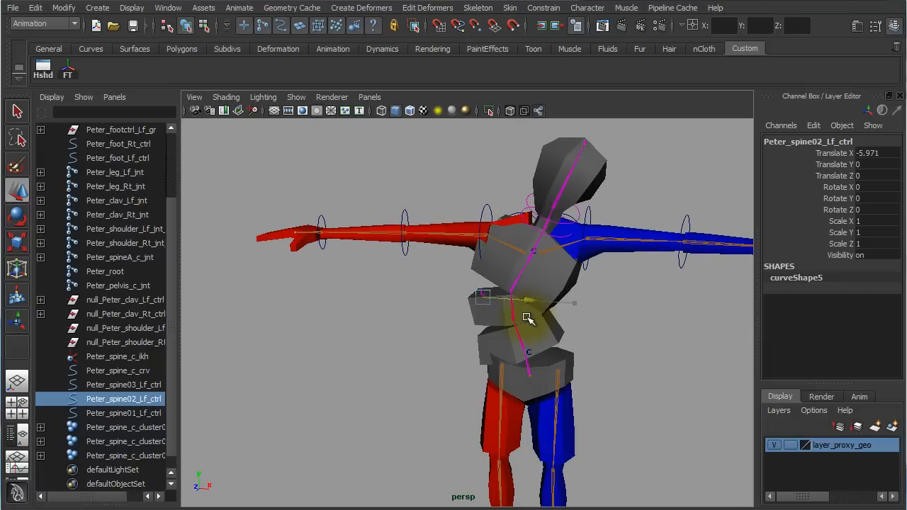
key("ctrl+z")
Test the arm binding by rotating both shoulder controls together about 21.5 in Z, and undo the rotation.
left_click_drag(643, 360, 541, 293, "alt")
left_click(485, 193)
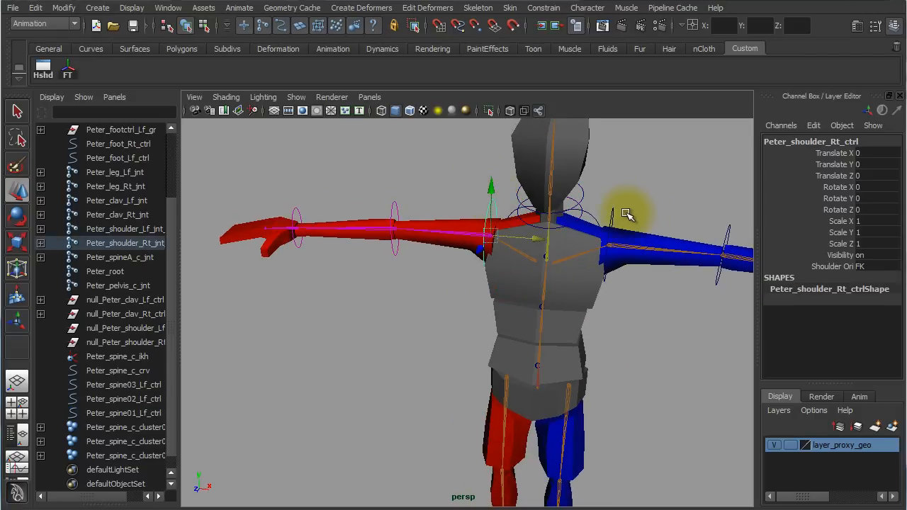
left_click_drag(650, 199, 598, 237)
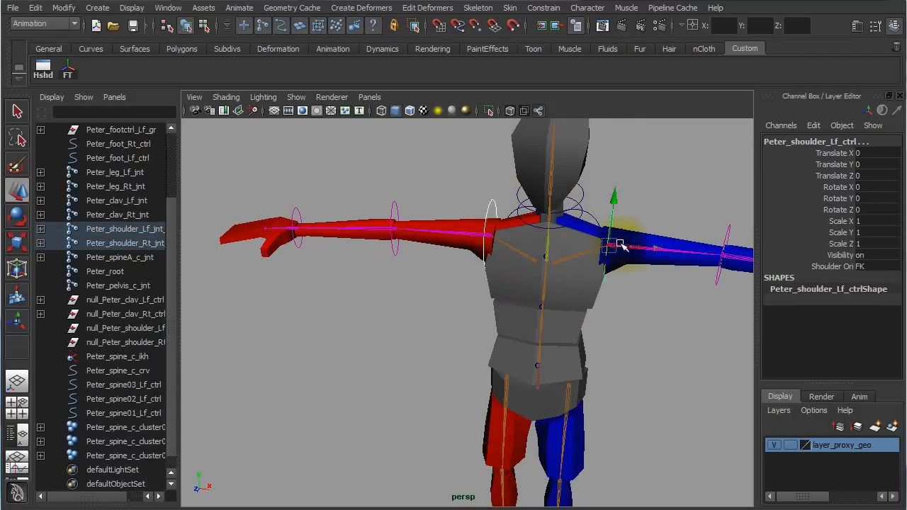
right_click_drag(648, 282, 509, 257, "alt")
key("e")
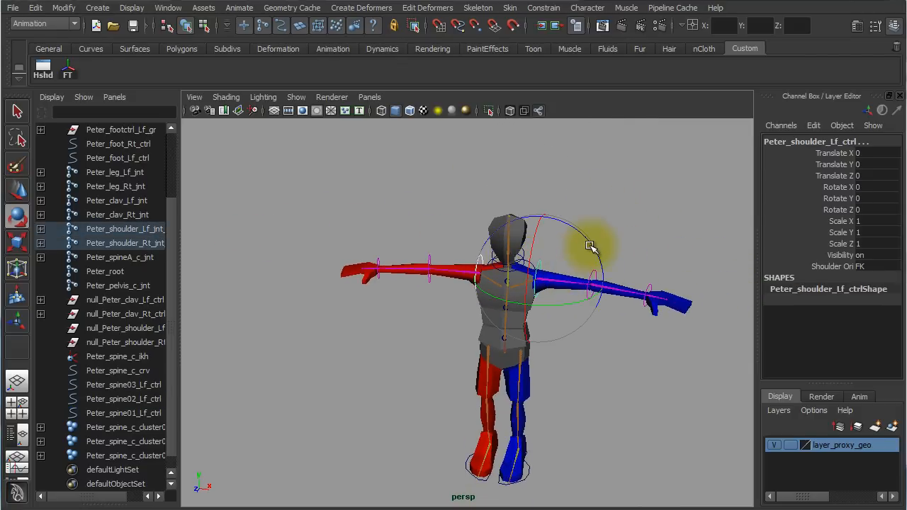
left_click_drag(591, 243, 542, 278)
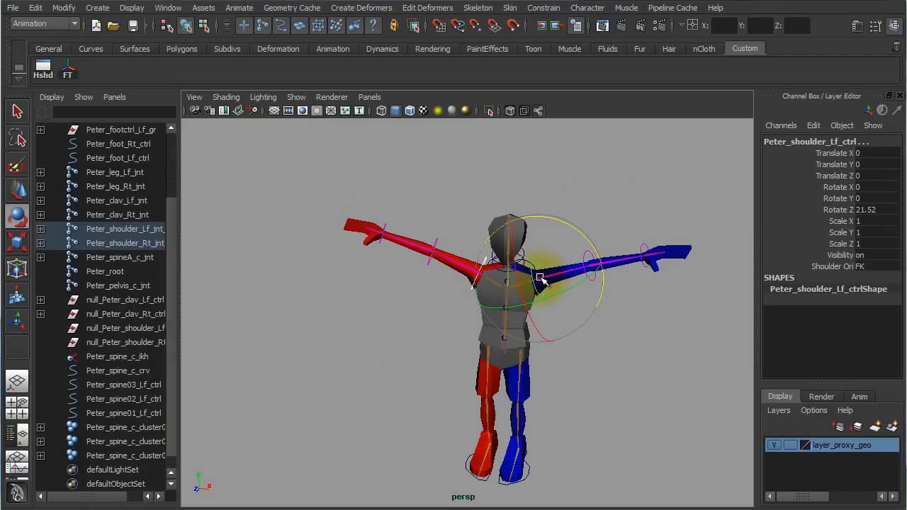
key("ctrl+z")
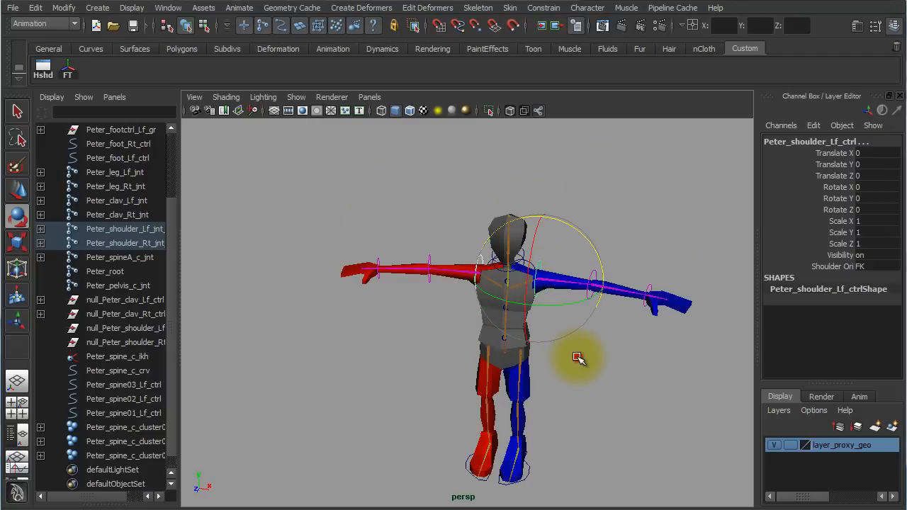
Test the forearm binding by rotating both elbow controls together, undo the rotation and clear the selection.
left_click(444, 228)
left_click(428, 264)
left_click(599, 271)
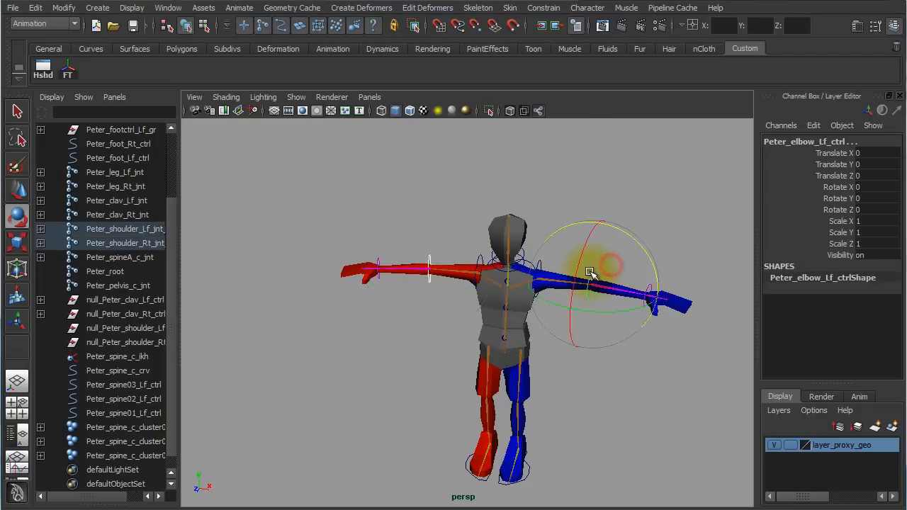
left_click_drag(601, 314, 551, 320)
left_click(630, 417)
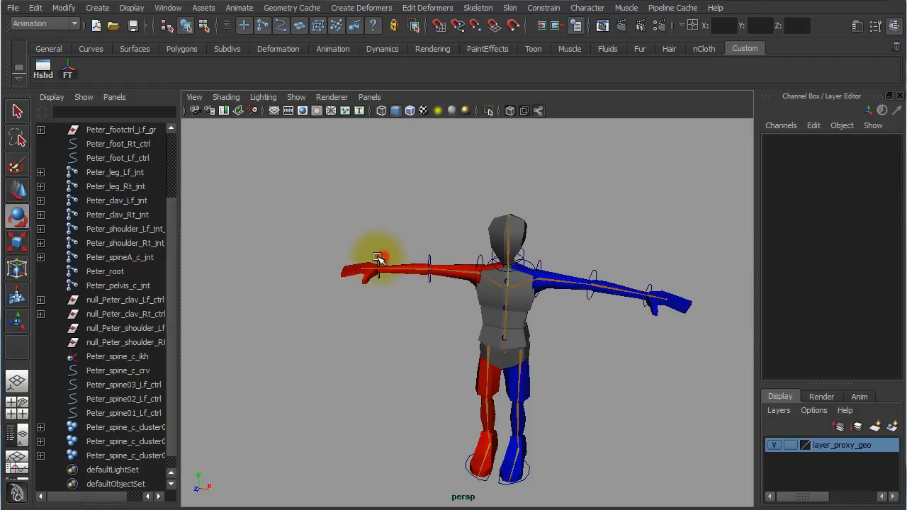
Test the hand binding by rotating both hand controls together about 14.8 in Z, undo it and clear the selection.
left_click(378, 258)
left_click(652, 287, "shift")
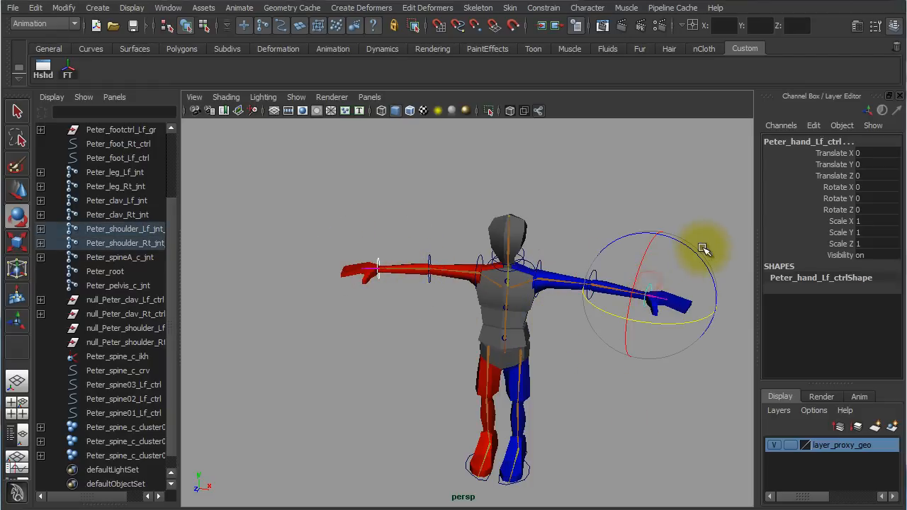
left_click_drag(703, 249, 674, 248)
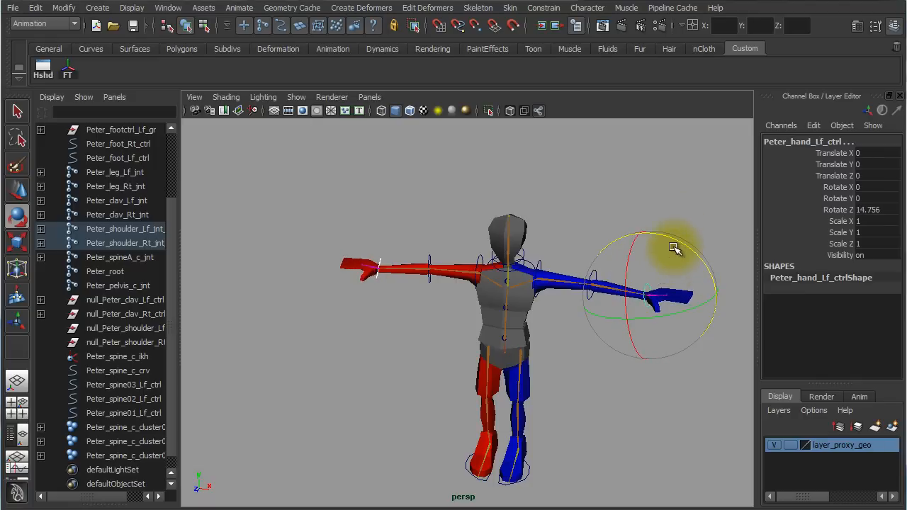
key("ctrl+z")
left_click(588, 206)
Test the neck binding by rotating Peter_neck_c_ctrl, and undo the rotation.
right_click_drag(490, 298, 716, 293, "alt")
left_click_drag(645, 291, 587, 328, "alt")
left_click(569, 243)
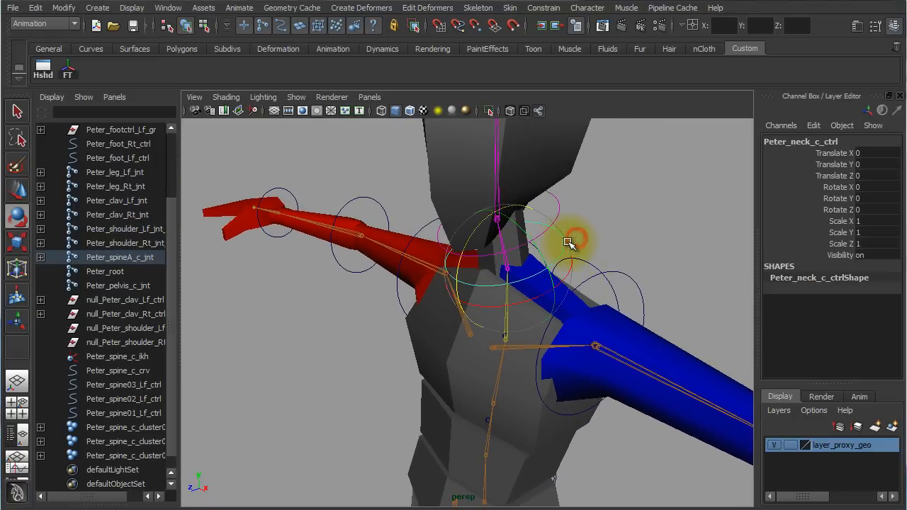
mouse_move(480, 236)
left_mouse_down()
mouse_move(490, 215)
mouse_move(481, 245)
left_mouse_up()
key("ctrl+z")
Test the head binding by rotating Peter_head_c_ctrl, and undo the rotation.
left_click(637, 221)
left_click_drag(593, 215, 547, 211)
right_click_drag(614, 231, 507, 235, "alt")
left_click_drag(572, 243, 623, 238, "alt")
left_click_drag(505, 238, 494, 260)
key("ctrl+z")
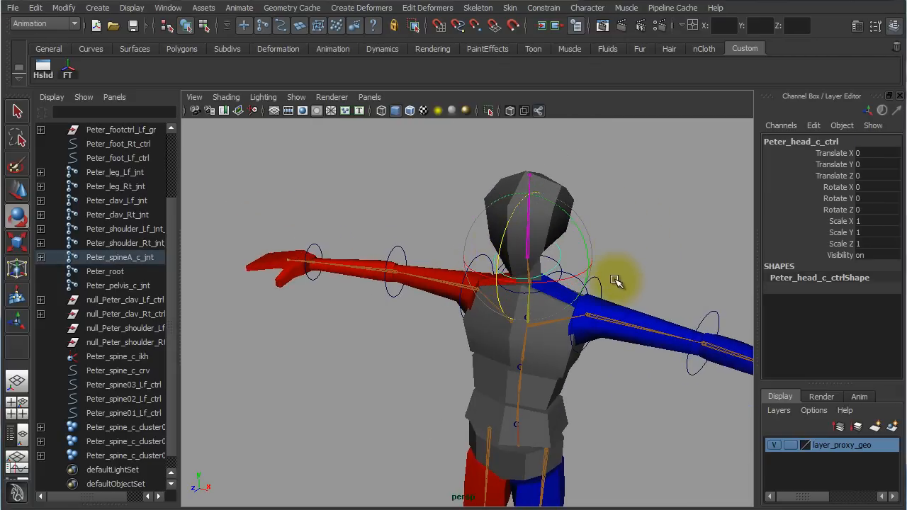
Clear the selection and examine the whole bound character and the list of rig nodes in the Outliner.
left_click_drag(660, 267, 570, 267, "alt")
right_click_drag(548, 268, 436, 274, "alt")
left_click_drag(535, 293, 611, 288, "alt")
middle_click_drag(527, 390, 521, 282, "alt")
right_click_drag(501, 315, 557, 322, "alt")
middle_click_drag(557, 322, 550, 355, "alt")
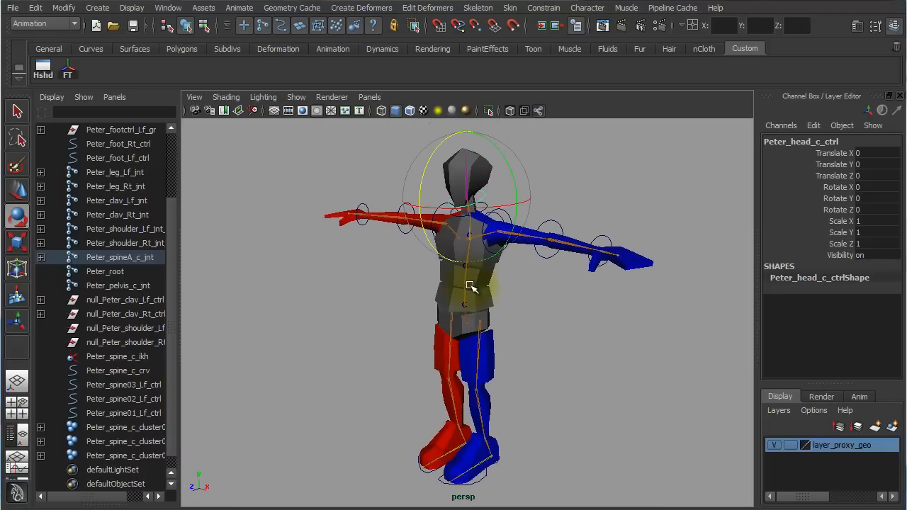
left_click(576, 352)
left_click_drag(575, 353, 553, 356, "alt")
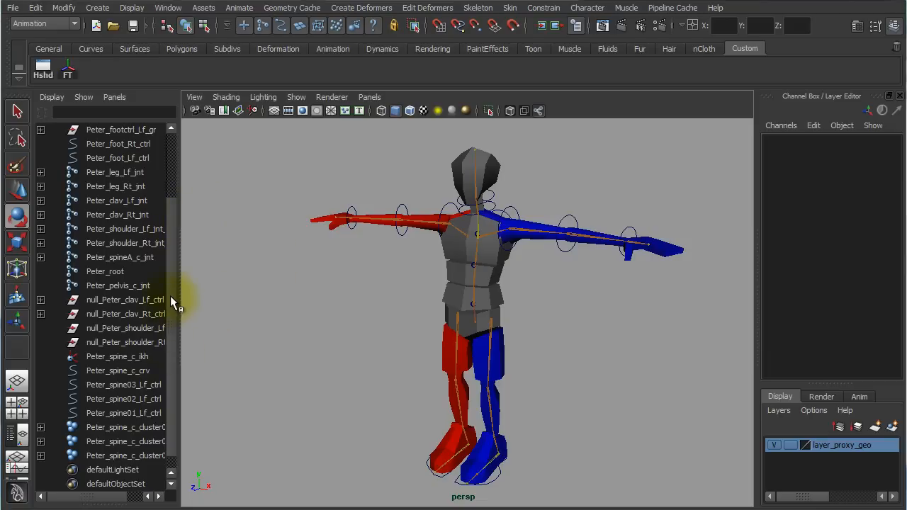
scroll(171, 312, "down", 1)
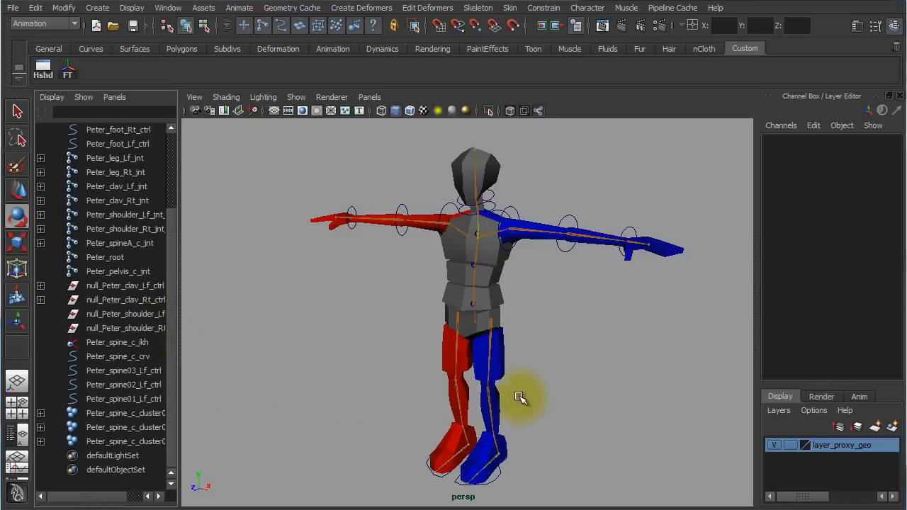
Parent Peter_leg_Lf_jnt and Peter_leg_Rt_jnt under Peter_pelvis_c_jnt.
left_click(449, 356)
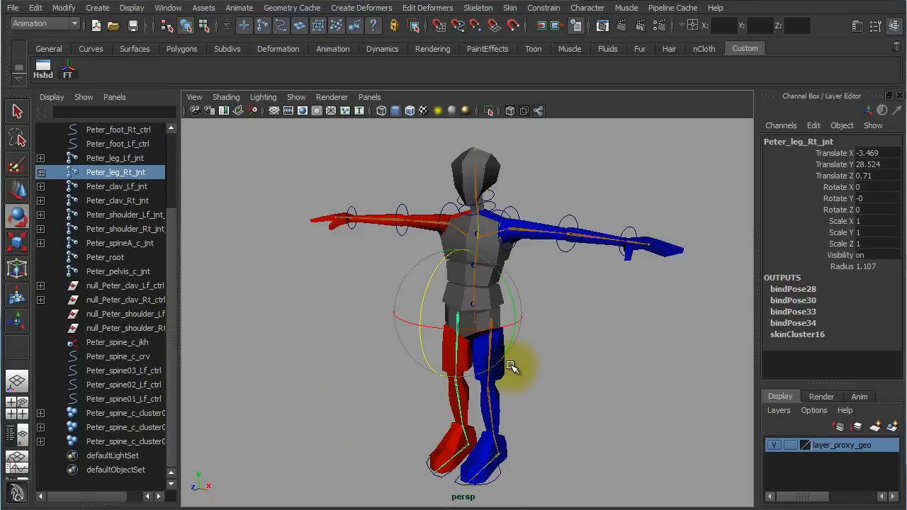
key("w")
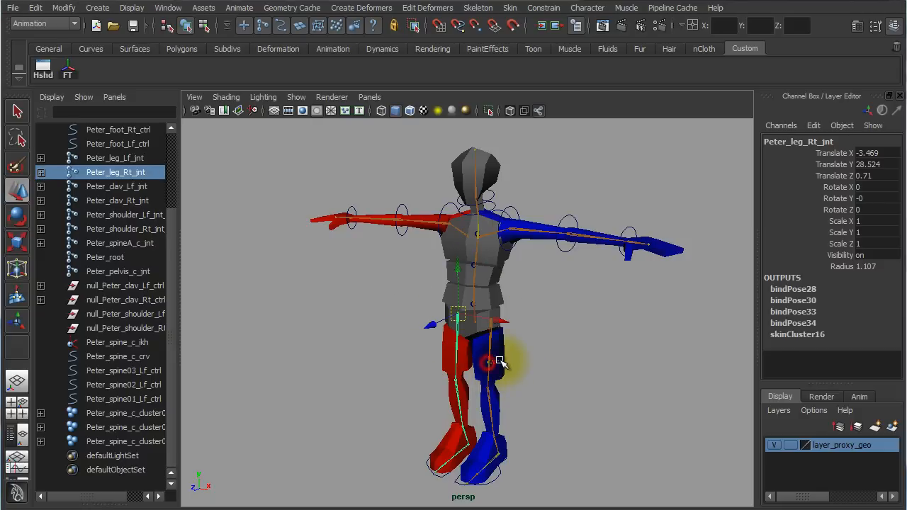
left_click(498, 360, "shift")
right_click_drag(412, 357, 603, 401, "alt")
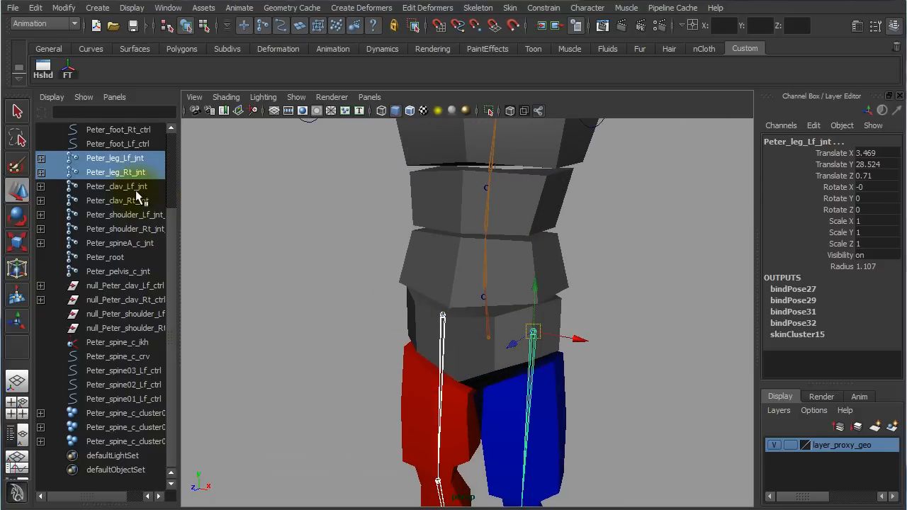
left_click(230, 236)
left_click_drag(123, 161, 122, 171)
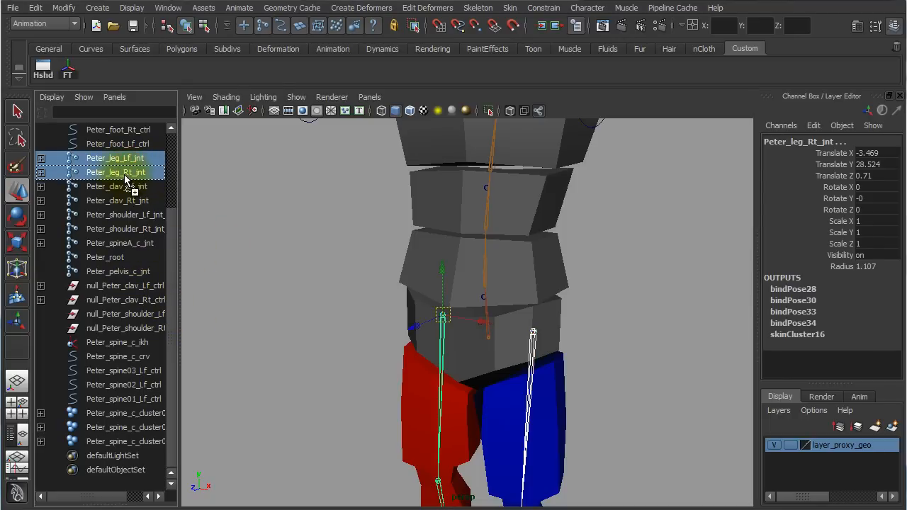
middle_click_drag(124, 179, 128, 270)
Test the leg parenting by rotating Peter_pelvis_c_jnt about 15.9 in Y and slightly in Z, undoing both rotations.
left_click(128, 271)
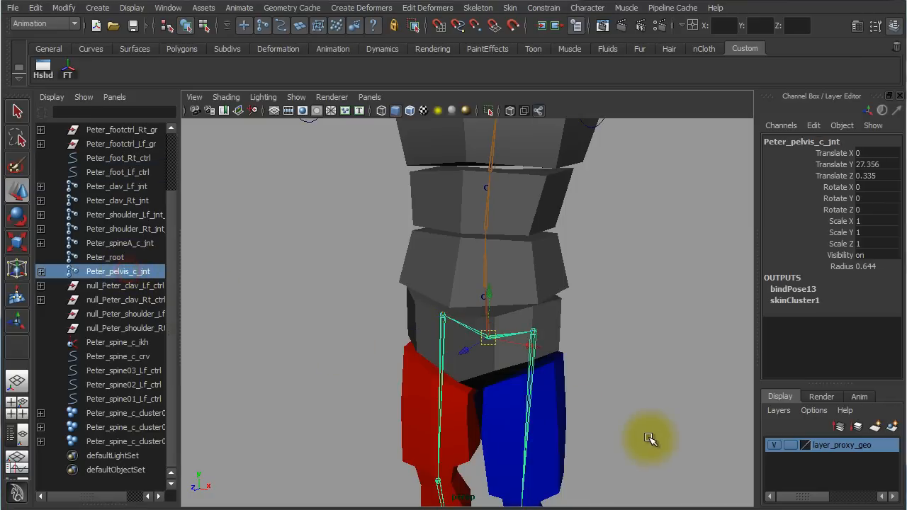
right_click_drag(644, 435, 537, 396, "alt")
left_click_drag(543, 394, 554, 401, "alt")
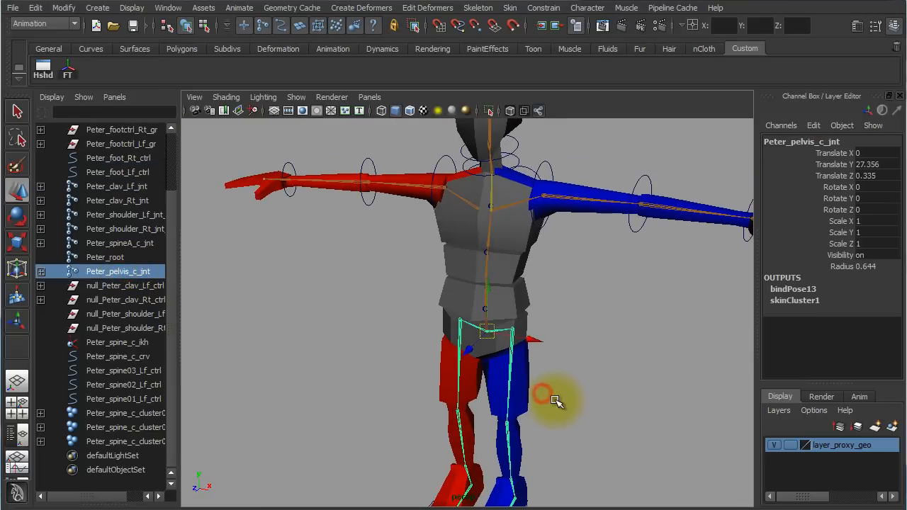
key("e")
mouse_move(532, 299)
left_mouse_down()
mouse_move(527, 294)
mouse_move(537, 354)
mouse_move(522, 290)
left_mouse_up()
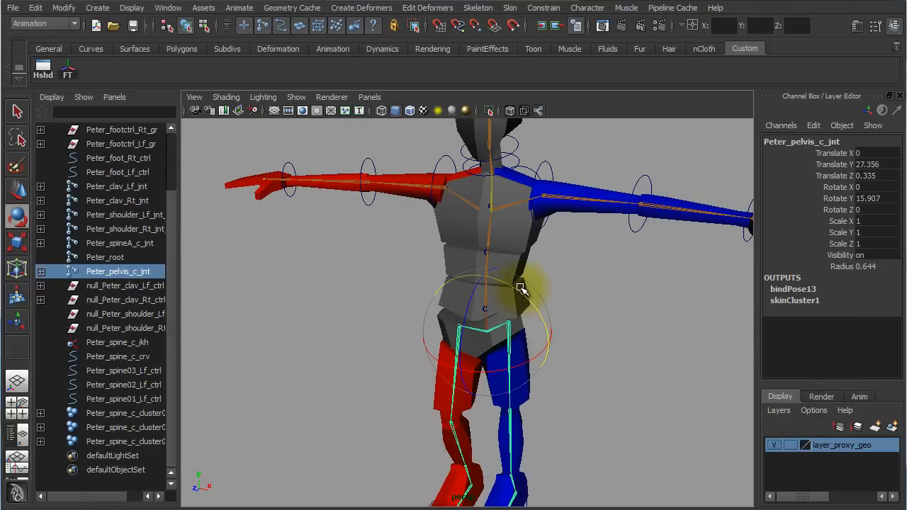
left_click_drag(464, 320, 480, 320)
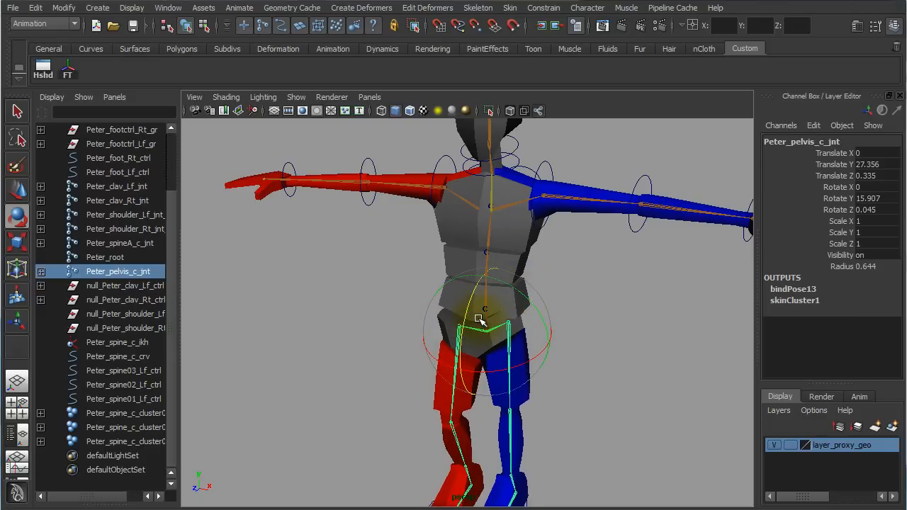
key("ctrl+z")
key("ctrl+z")
Select Peter_leg_Rt_jnt below the pelvis joint and examine the joint connections around the hips and spine.
key("Down")
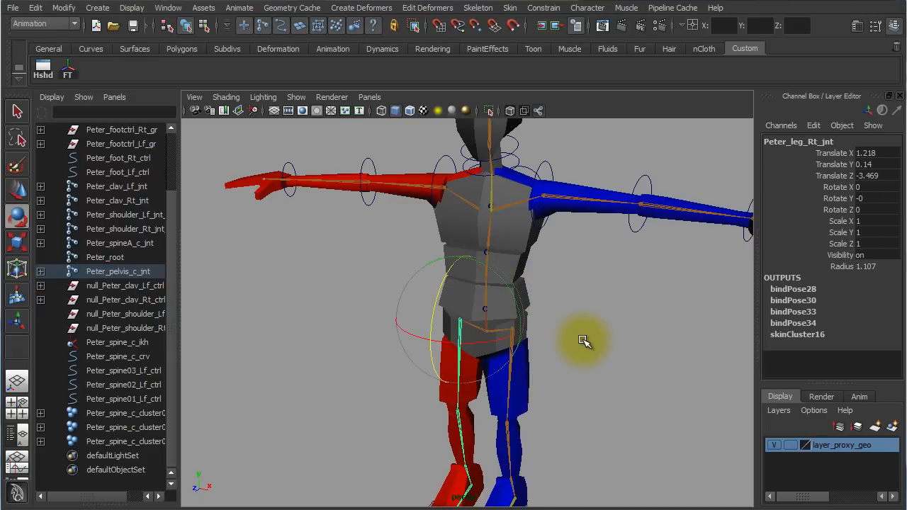
mouse_move(588, 341)
left_mouse_down("alt")
mouse_move(519, 341)
mouse_move(468, 320)
mouse_move(577, 331)
left_mouse_up("alt")
right_click_drag(518, 340, 640, 355, "alt")
middle_click_drag(626, 351, 567, 384, "alt")
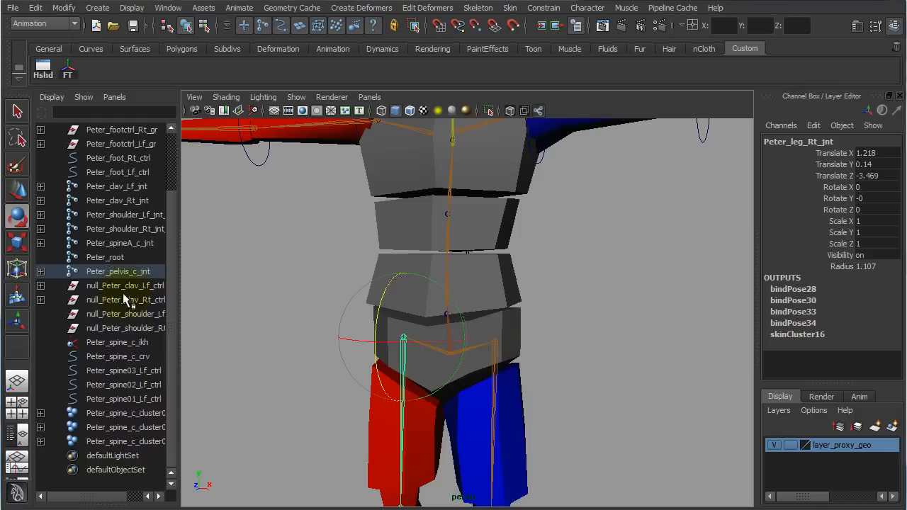
Widen the Outliner and parent Peter_spineA_c_jnt under Peter_root.
left_click(107, 258)
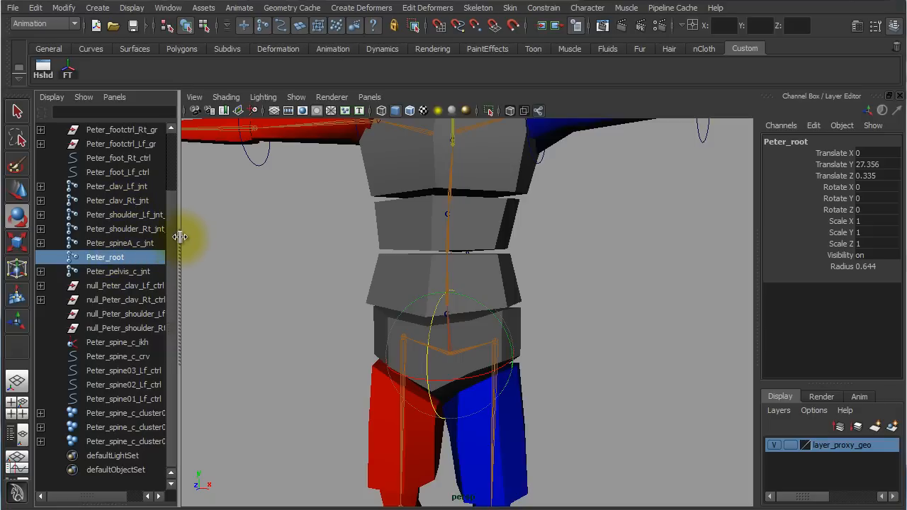
left_click_drag(179, 240, 199, 242)
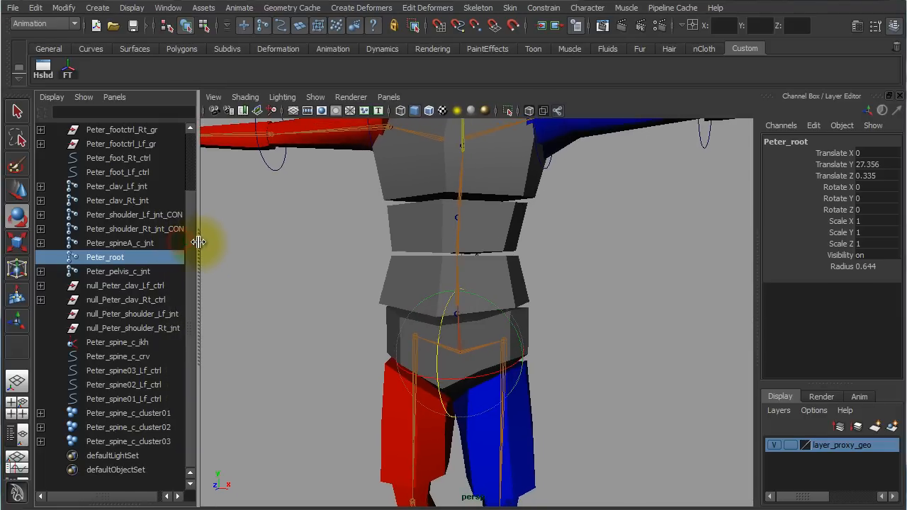
left_click(134, 242)
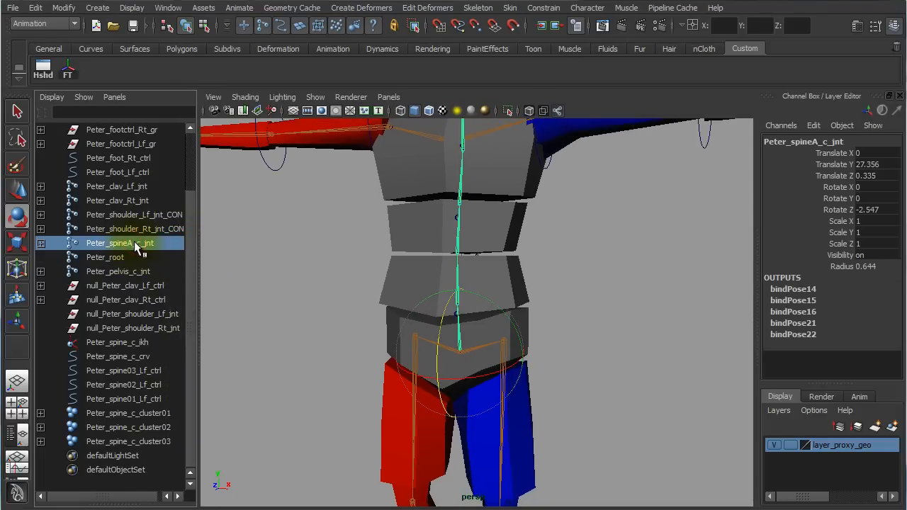
middle_click_drag(134, 241, 133, 260)
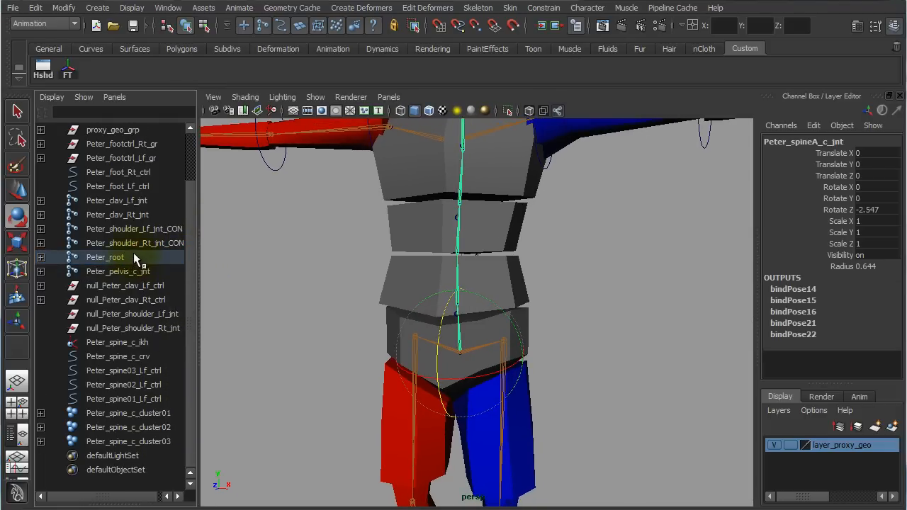
left_click(118, 259)
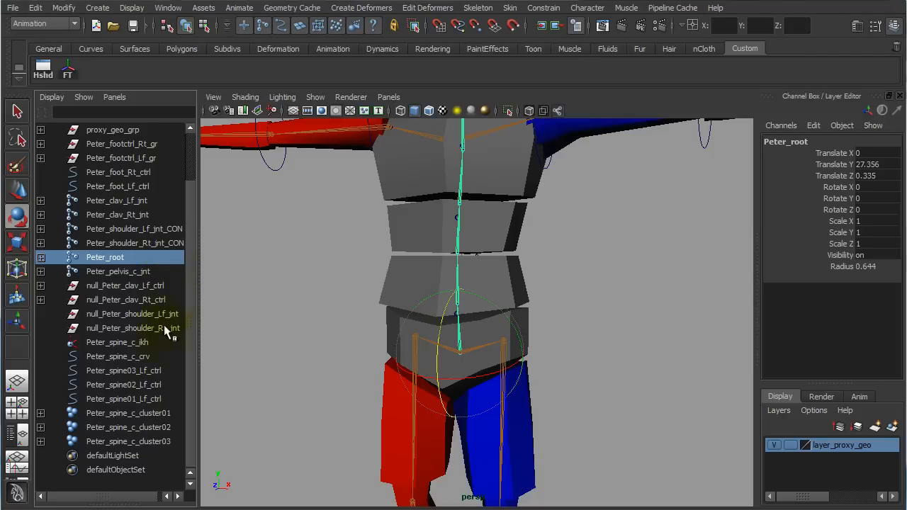
Parent Peter_spine_c_cluster01, Peter_spine_c_cluster02 and Peter_spine_c_cluster03 under Peter_root with the Parent command.
left_click_drag(159, 413, 161, 441)
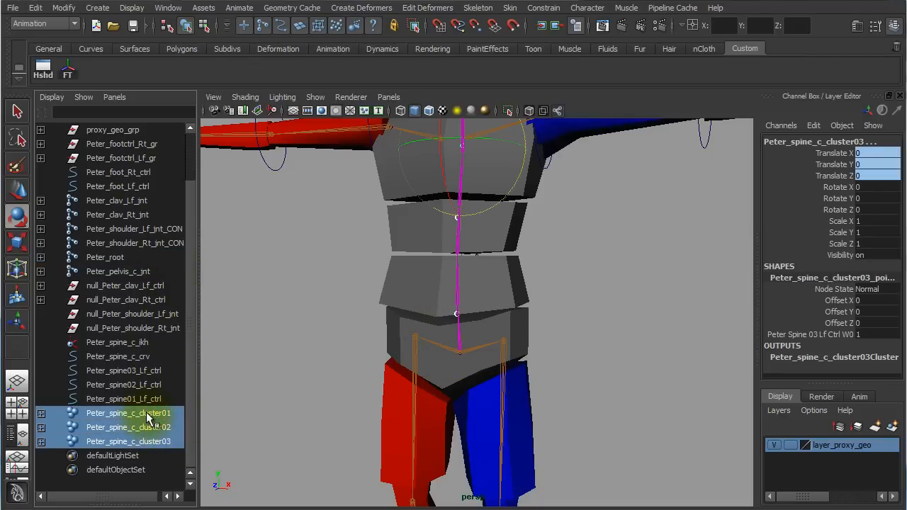
left_click(106, 258, "ctrl")
left_click(36, 8)
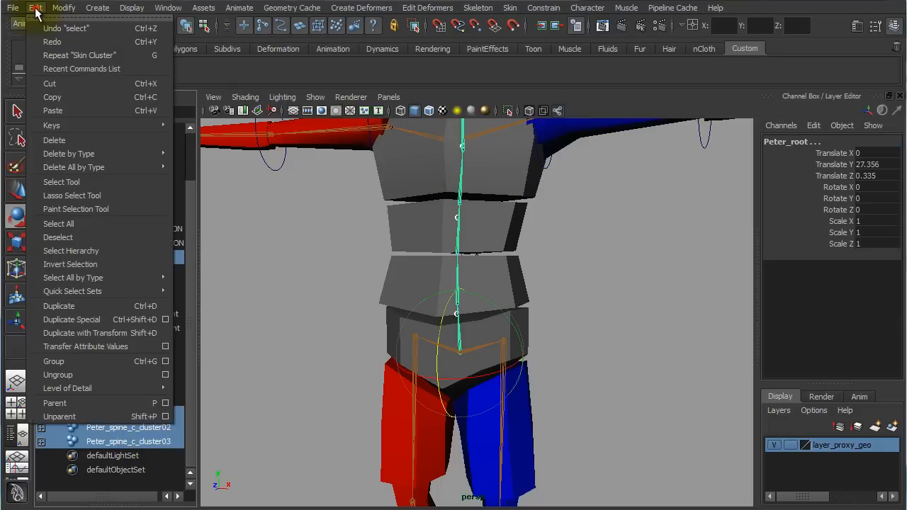
left_click(107, 401)
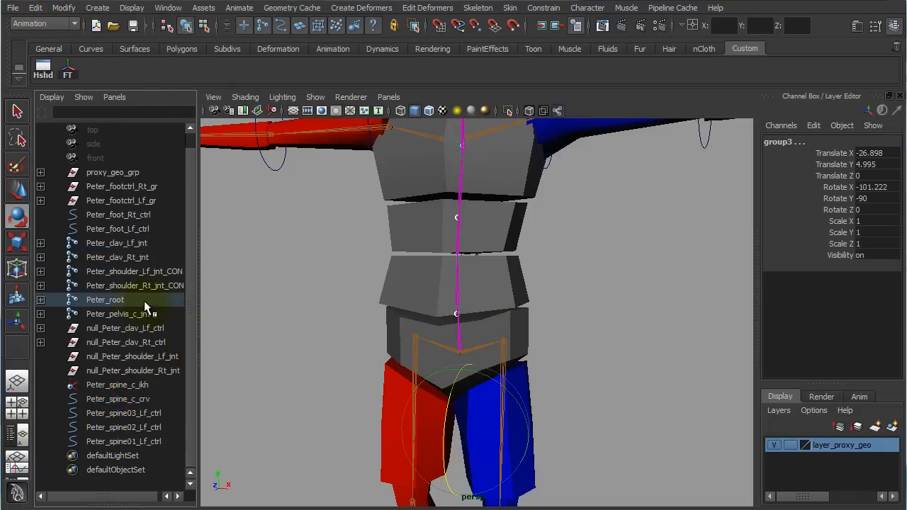
Expand Peter_root and inspect group1, group2 and group3, including the cluster nested inside group1.
left_click(41, 300)
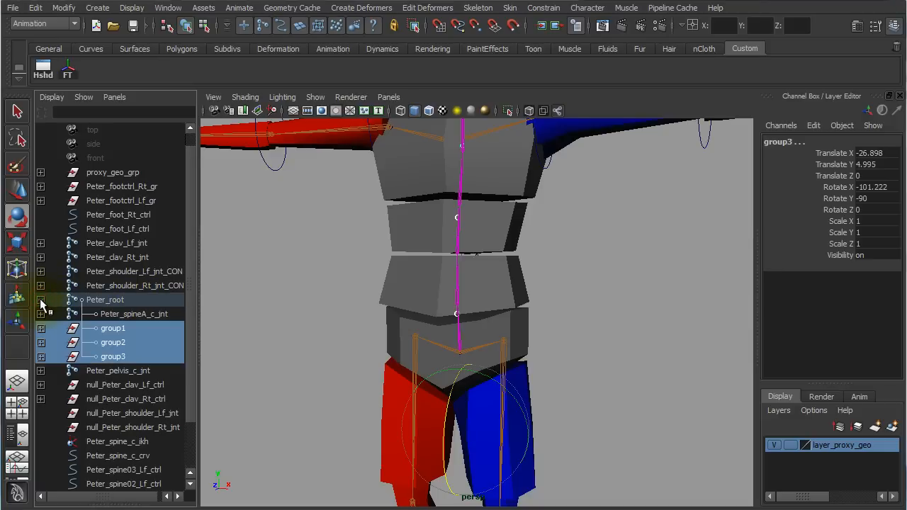
left_click(139, 328)
left_click(132, 340)
left_click(130, 356)
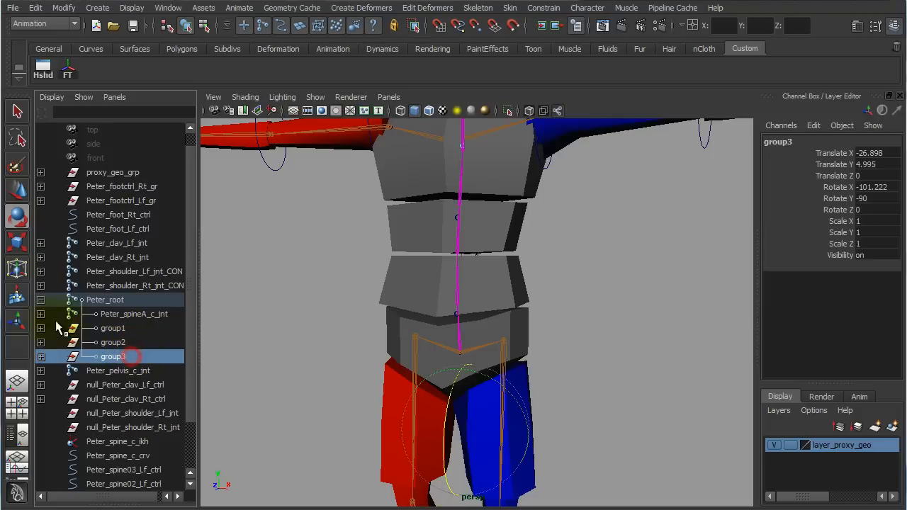
left_click(92, 329)
left_click(41, 328)
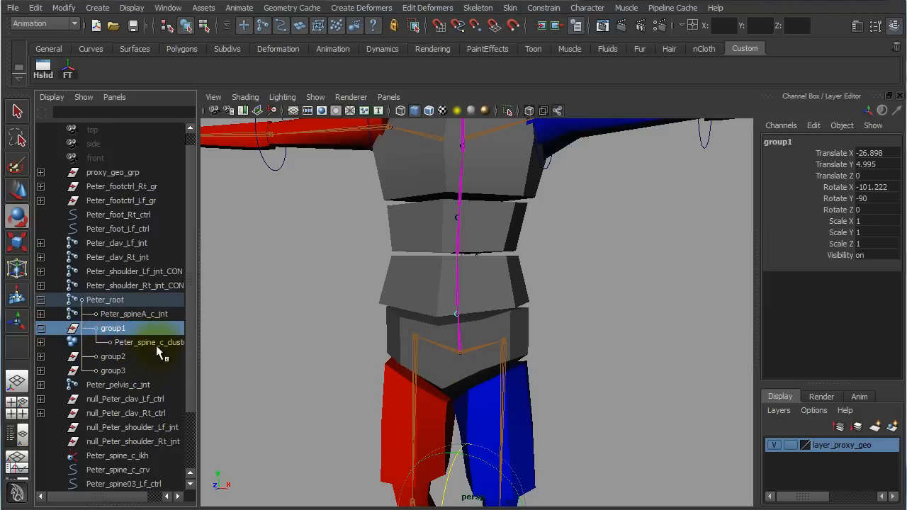
Undo the parenting of the three spine clusters under Peter_root.
key("ctrl+z")
key("ctrl+z")
key("ctrl+z")
key("ctrl+z")
key("ctrl+z")
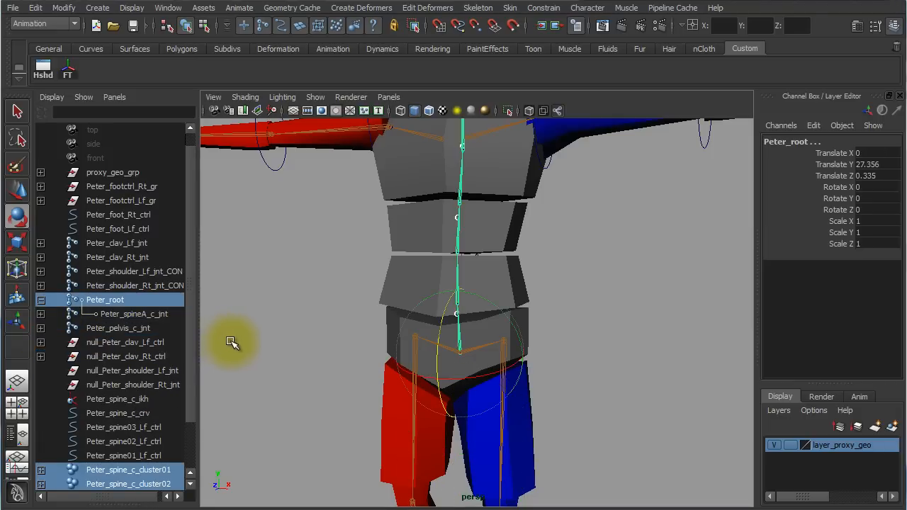
Try to parent the three spine clusters under Peter_root directly within the Outliner, examine the whole character, and undo the parenting.
left_click_drag(201, 315, 186, 359)
left_click(234, 299)
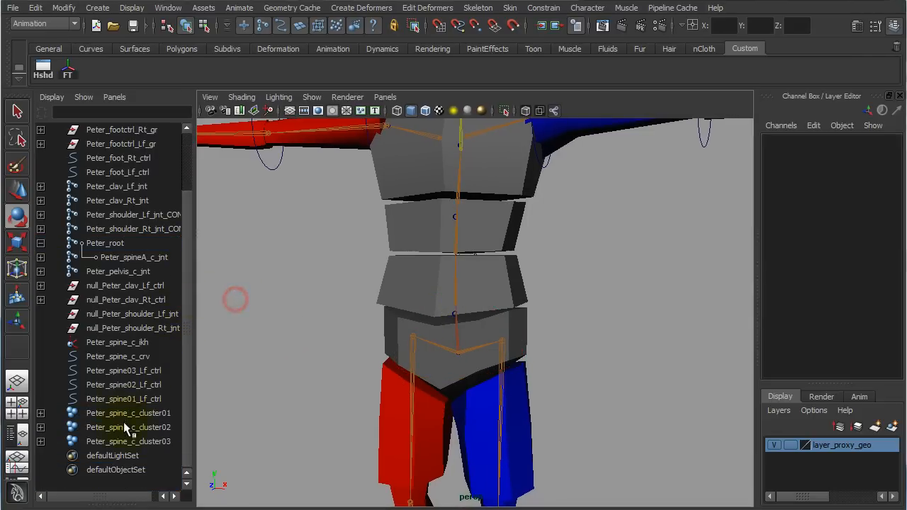
left_click_drag(128, 413, 132, 443)
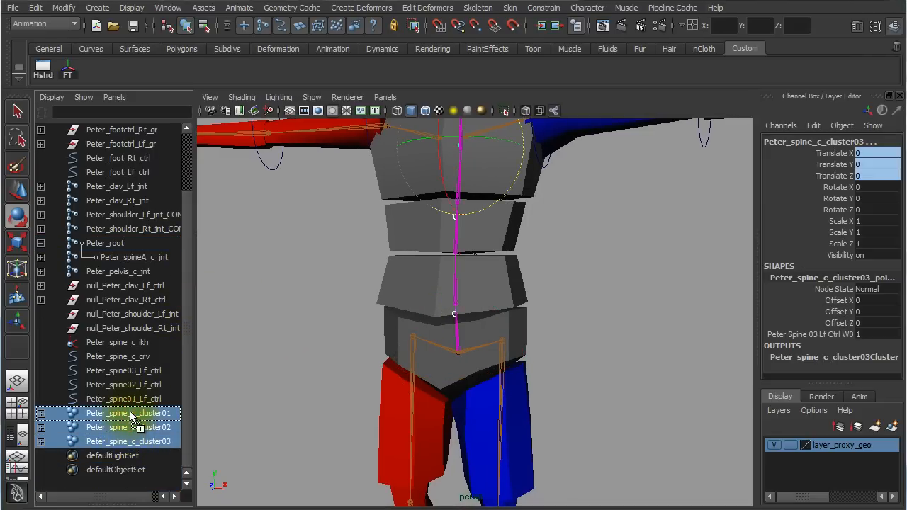
middle_click_drag(132, 419, 126, 273)
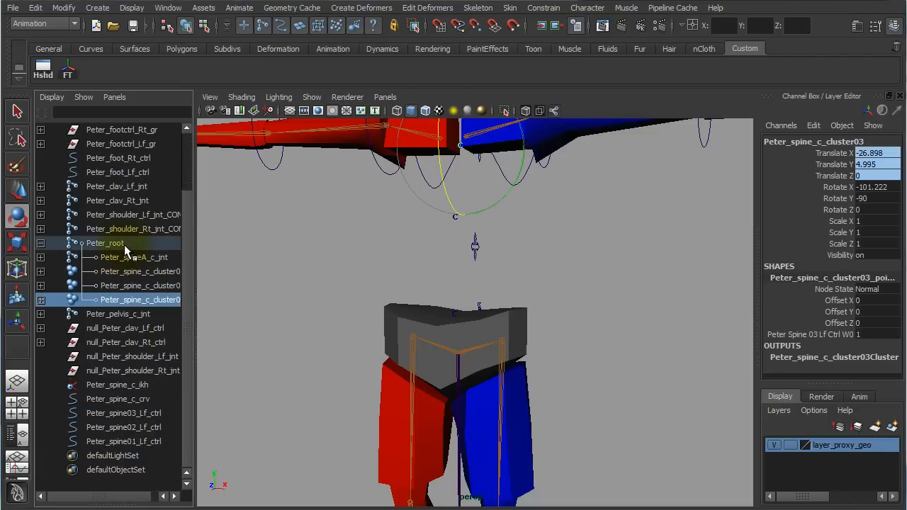
right_click_drag(544, 293, 371, 280, "alt")
left_click_drag(561, 364, 482, 367, "alt")
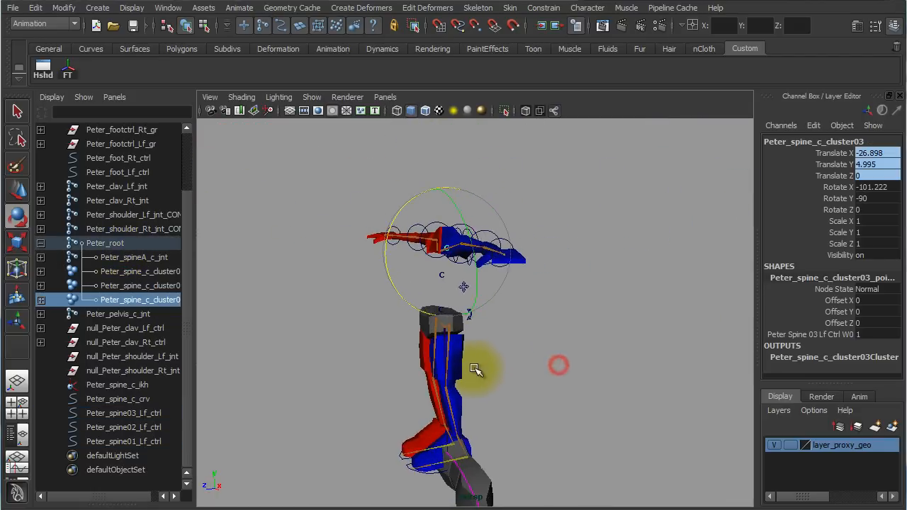
left_click_drag(519, 404, 599, 410, "alt")
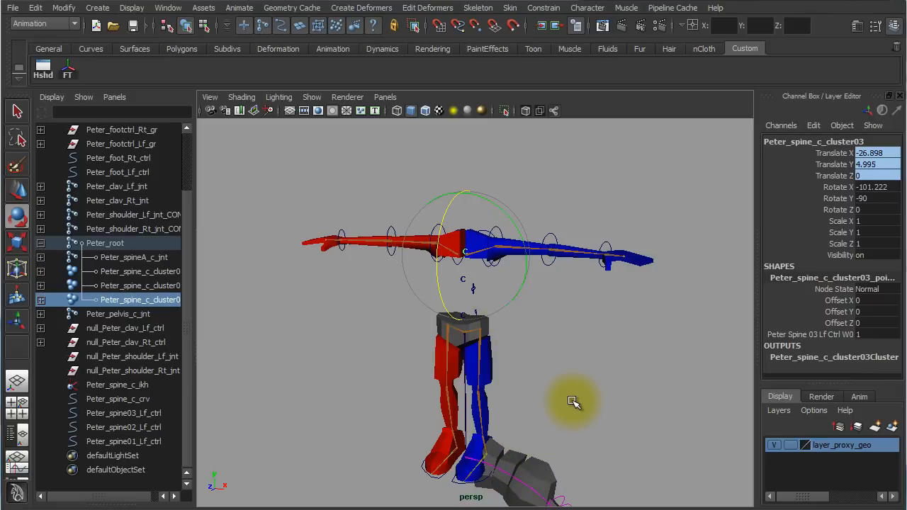
key("ctrl+z")
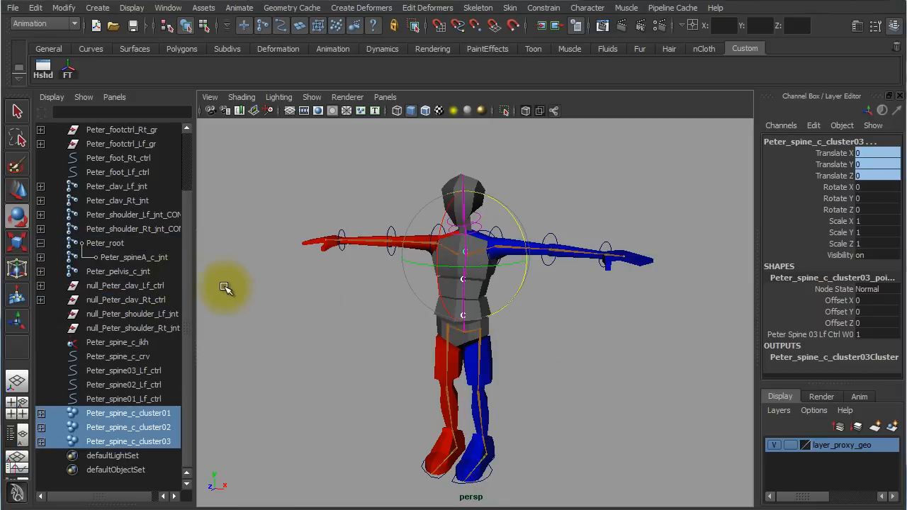
Parent the three selected spine clusters under Peter_root with the Parent command and check group1, group2 and group3 beneath it.
left_click(125, 244, "ctrl")
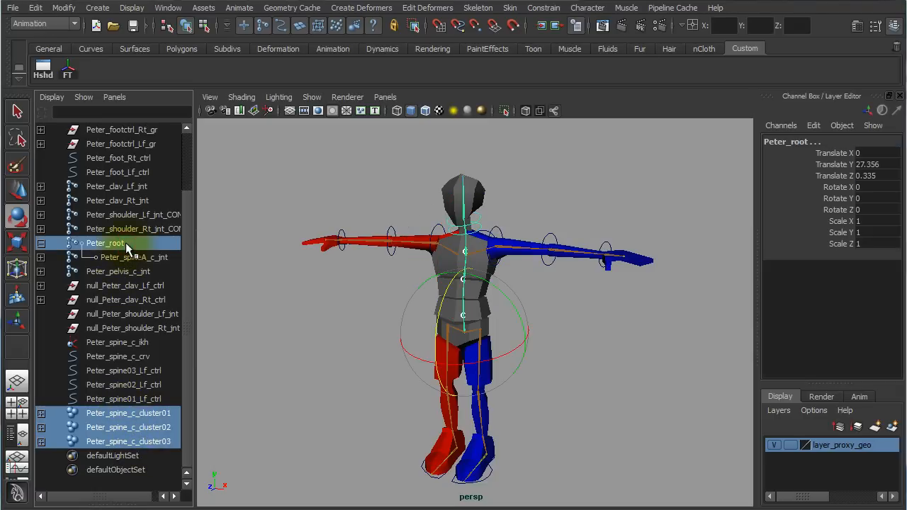
key("p")
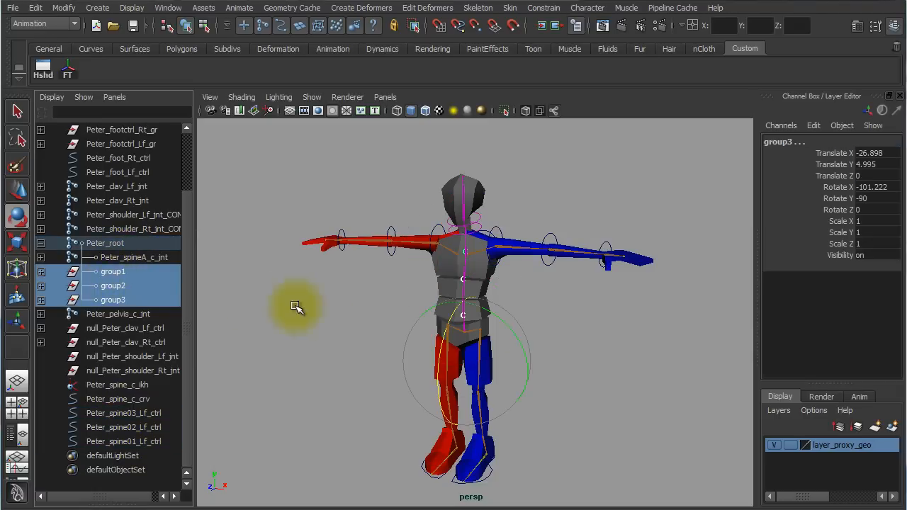
left_click(113, 272)
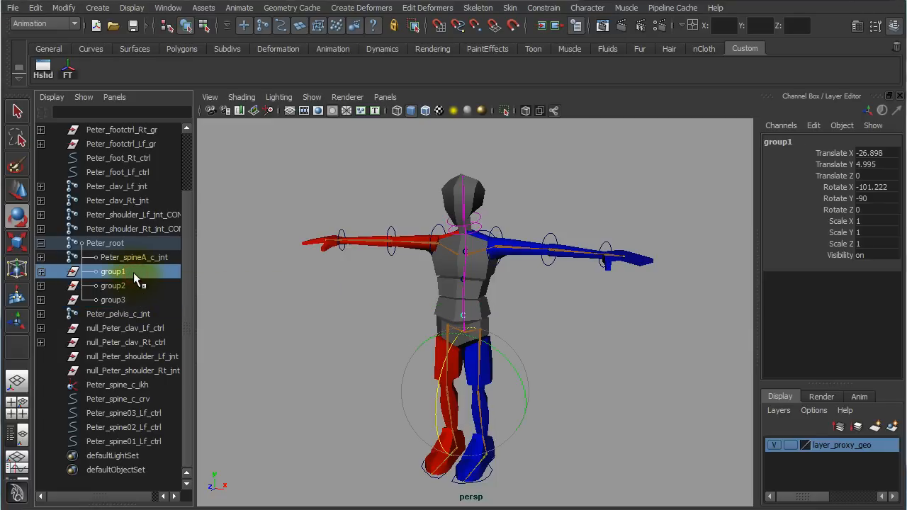
left_click(130, 285)
left_click(124, 299)
left_click(126, 272)
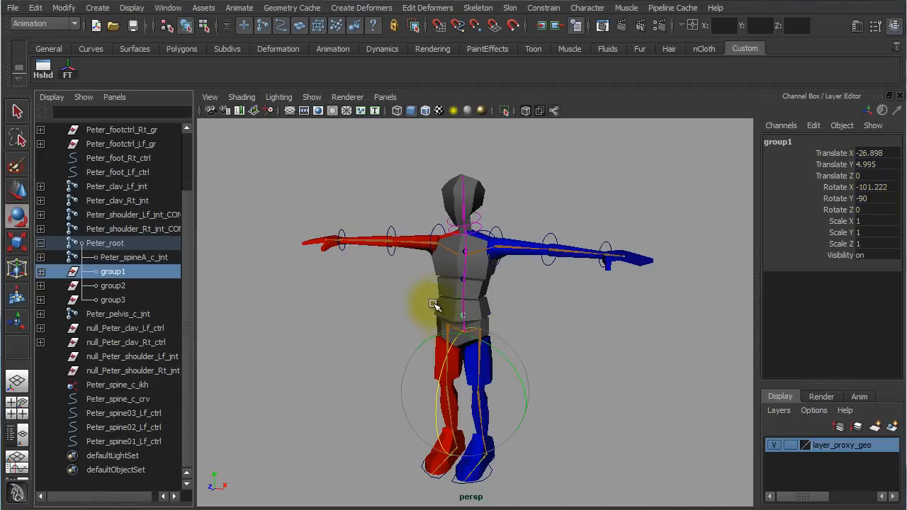
right_click_drag(446, 343, 686, 353, "alt")
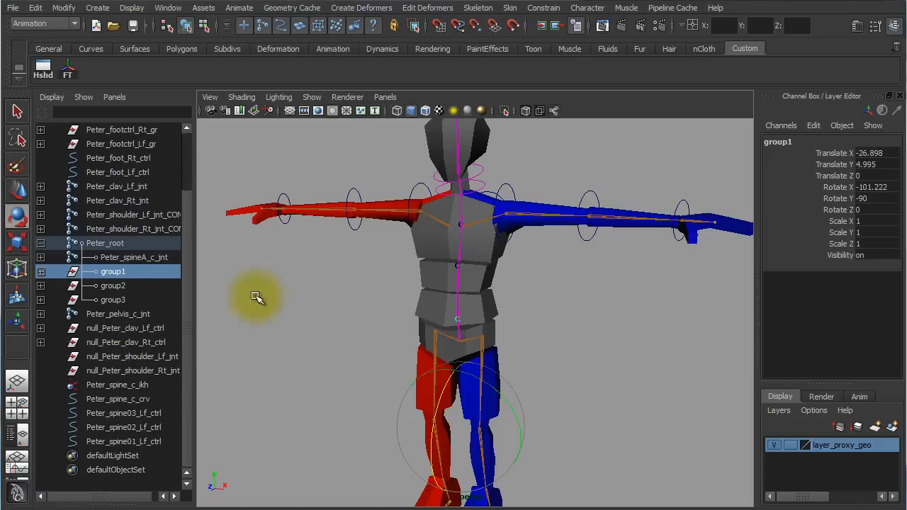
Test the cluster parenting by moving Peter_root to about -35.7 in Z, and undo the move.
left_click(121, 244)
right_click_drag(603, 419, 544, 380, "alt")
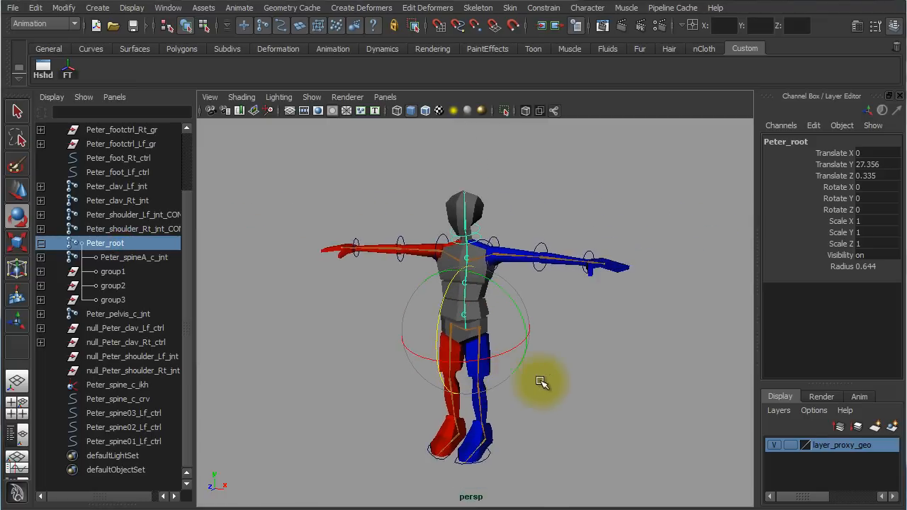
left_click_drag(546, 380, 461, 376, "alt")
right_click_drag(461, 375, 602, 372, "alt")
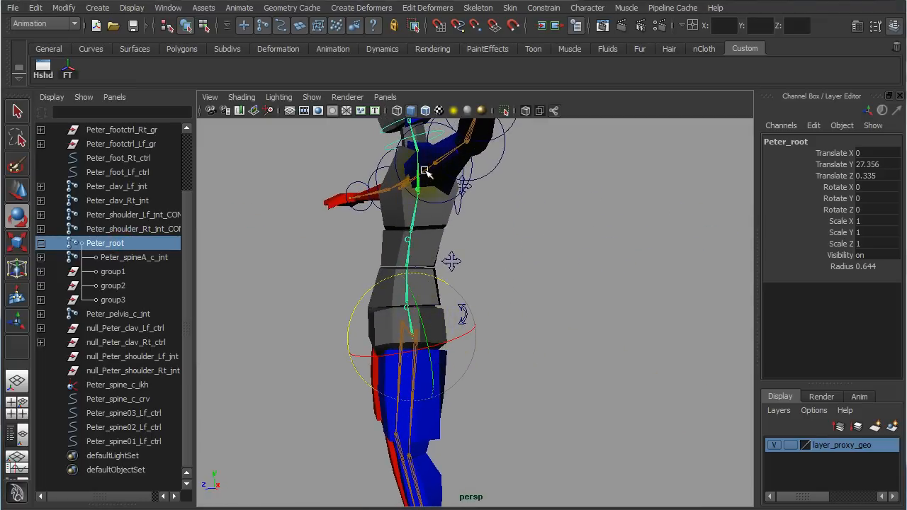
right_click_drag(530, 360, 444, 333, "alt")
key("w")
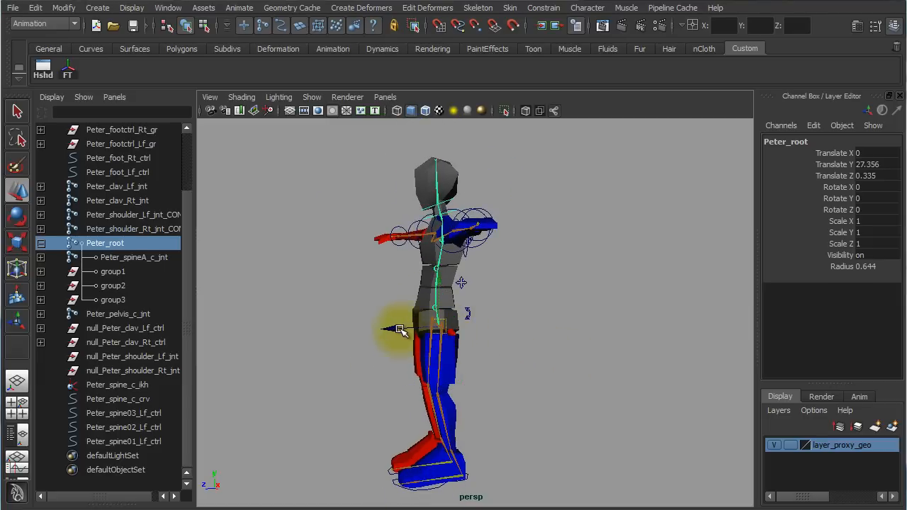
left_click_drag(390, 330, 578, 347)
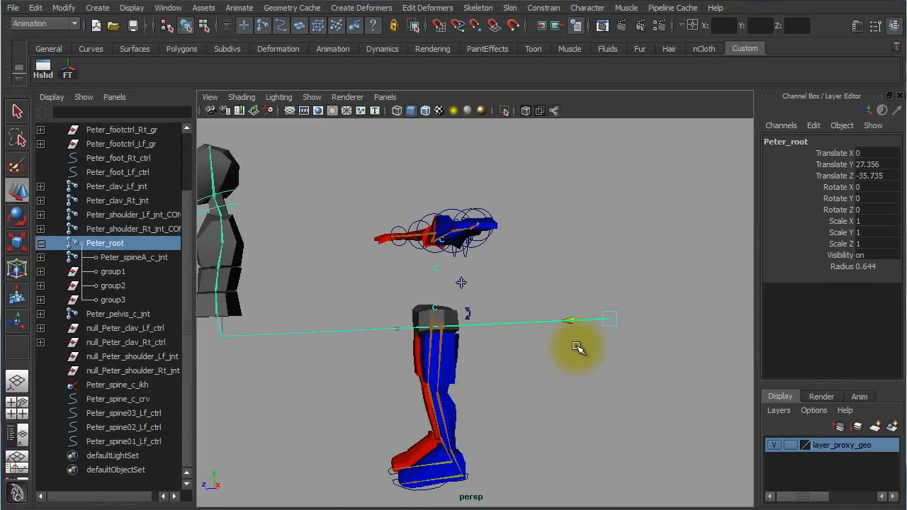
key("ctrl+z")
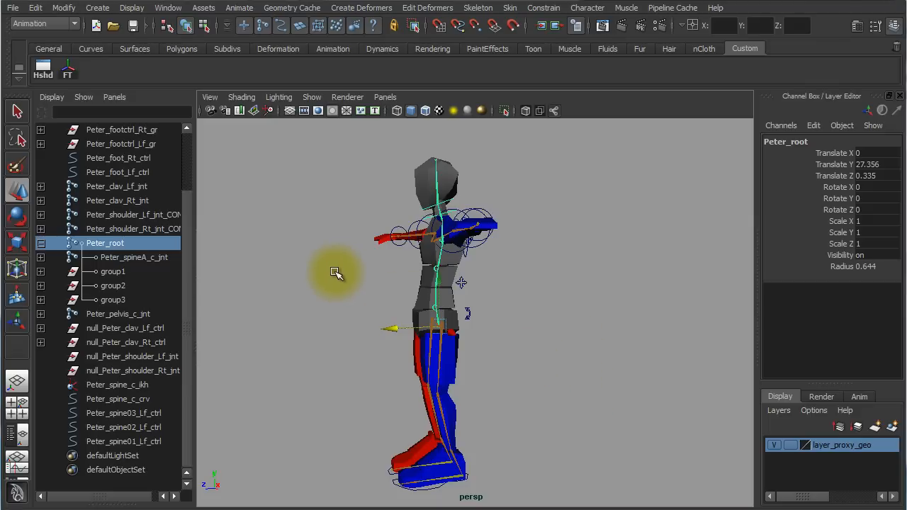
Parent the spine curve Peter_spine_c_crv under Peter_root.
left_click_drag(398, 335, 468, 341, "alt")
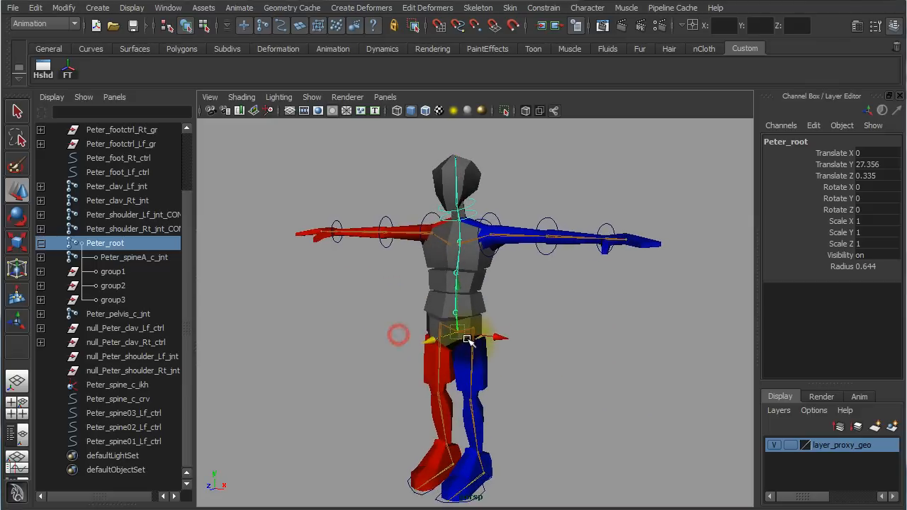
right_click_drag(468, 340, 533, 354, "alt")
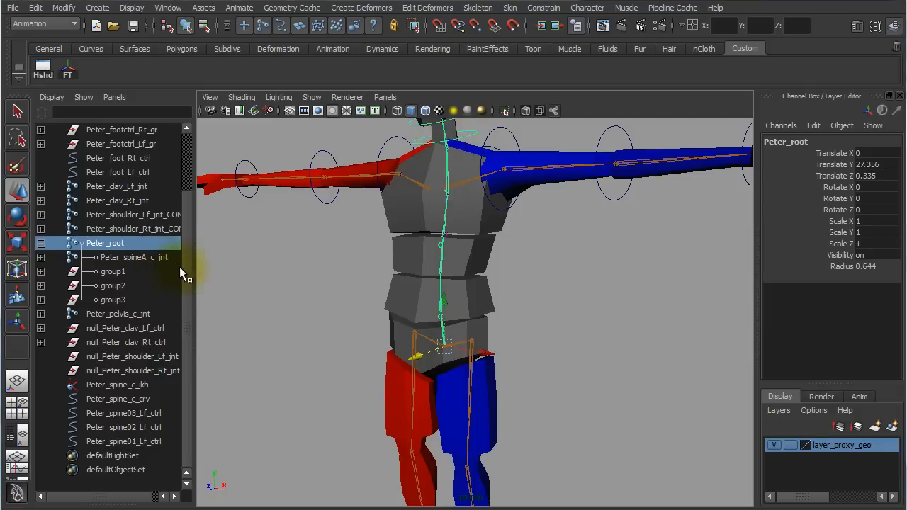
scroll(188, 151, "up", 3)
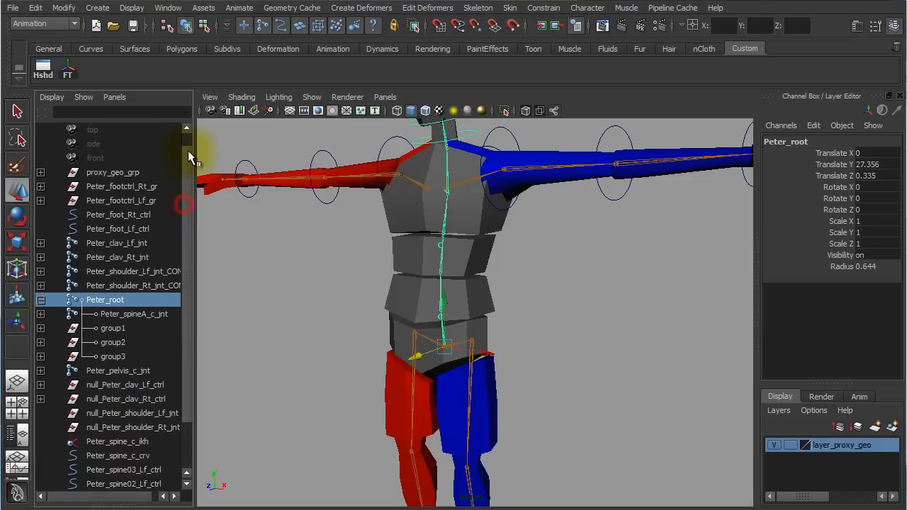
scroll(141, 184, "down", 3)
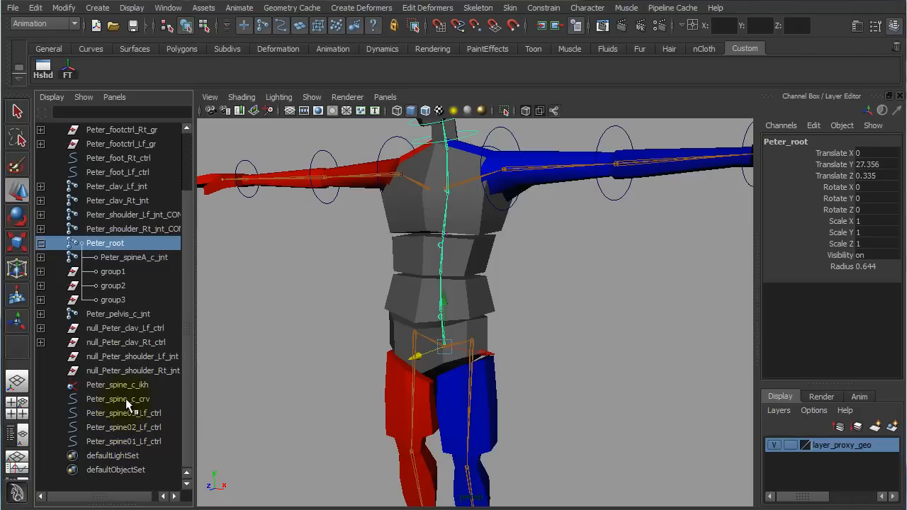
left_click(120, 400)
middle_click_drag(128, 404, 117, 244)
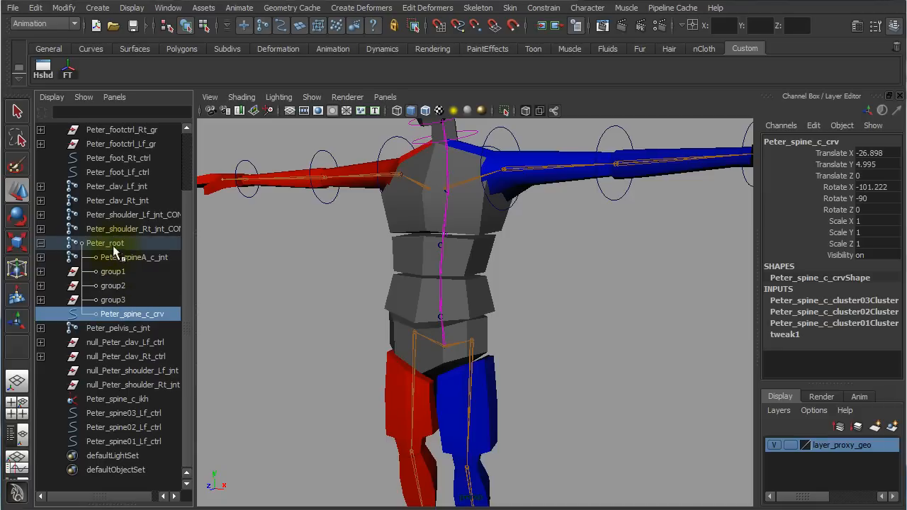
Test the spine curve parenting by moving Peter_root backwards along Z, and undo the move.
left_click(117, 244)
right_click_drag(521, 387, 399, 378, "alt")
left_click_drag(393, 377, 354, 372, "alt")
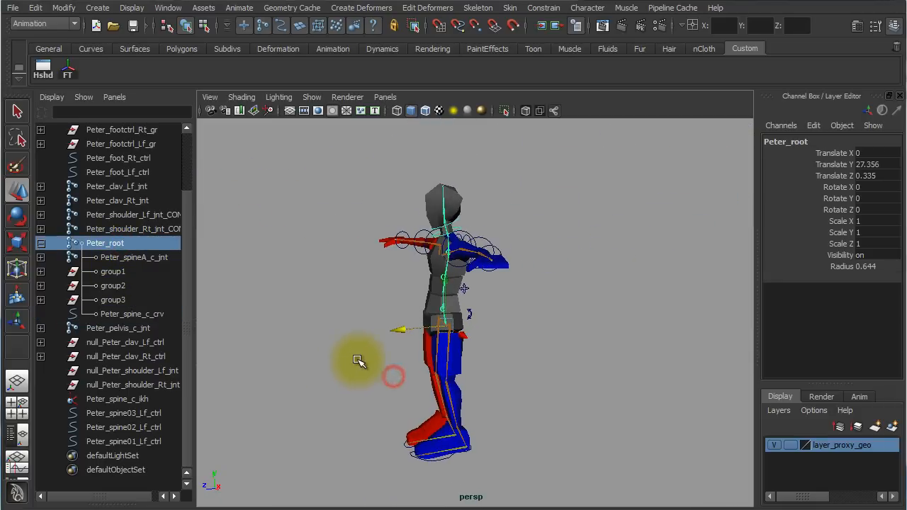
left_click_drag(399, 330, 518, 366)
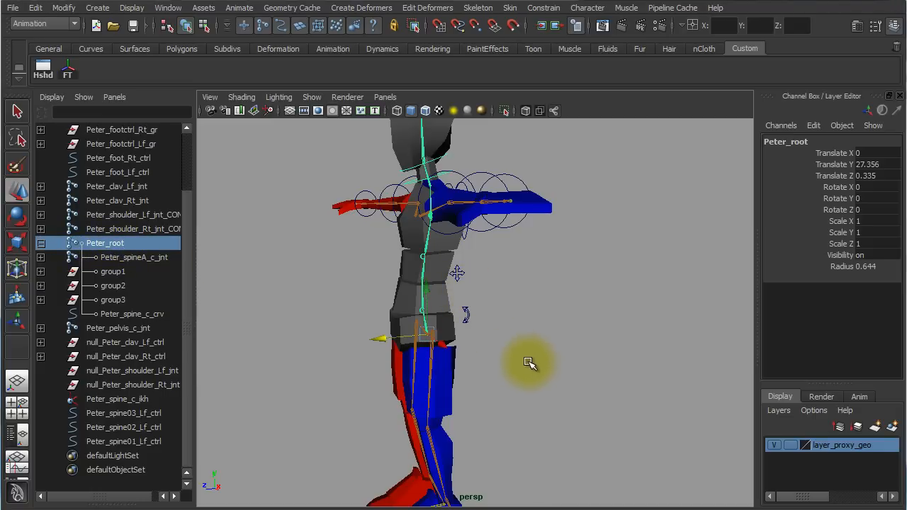
Inspect the three spine control curves behind the back by selecting each of them in turn.
scroll(529, 363, "down", 3)
left_click_drag(479, 345, 428, 338, "alt")
left_click(470, 243)
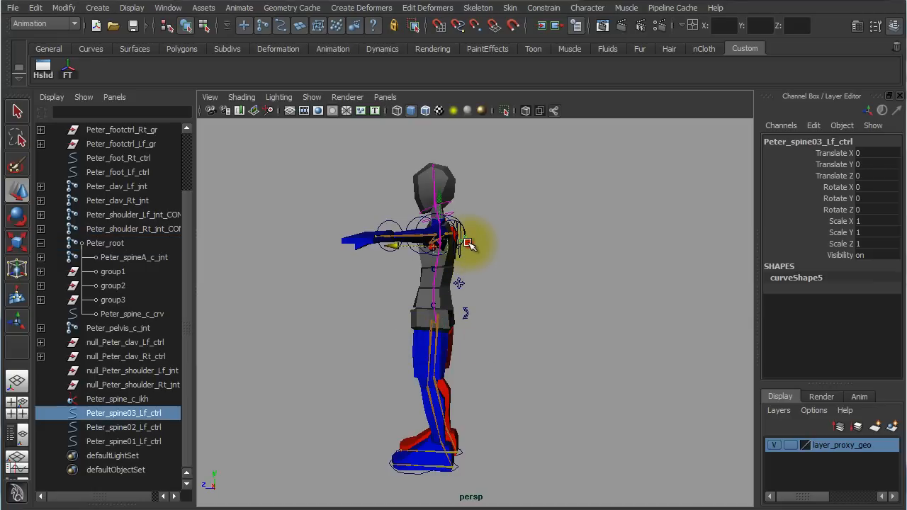
left_click(462, 282)
left_click(469, 319)
left_click_drag(472, 338, 499, 366, "alt")
right_click_drag(498, 367, 564, 372, "alt")
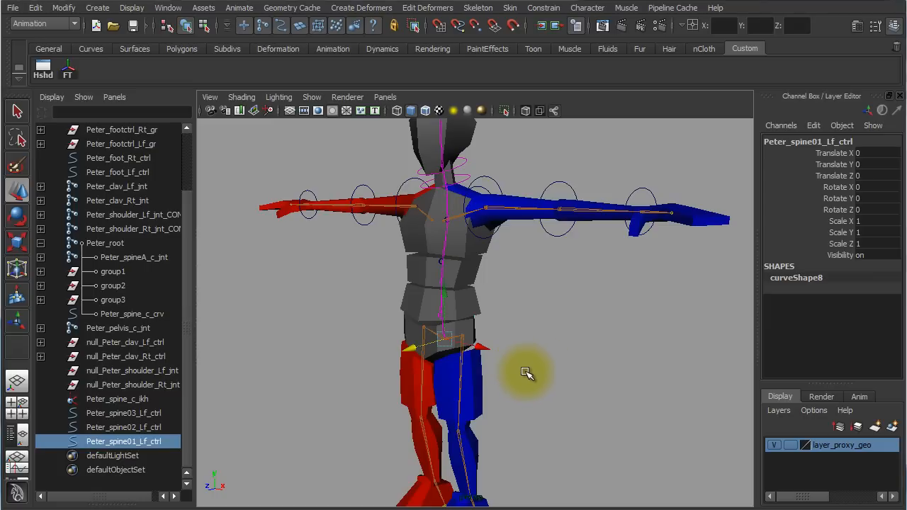
Group Peter_root on its own and expand the new group in the hierarchy.
left_click(106, 244)
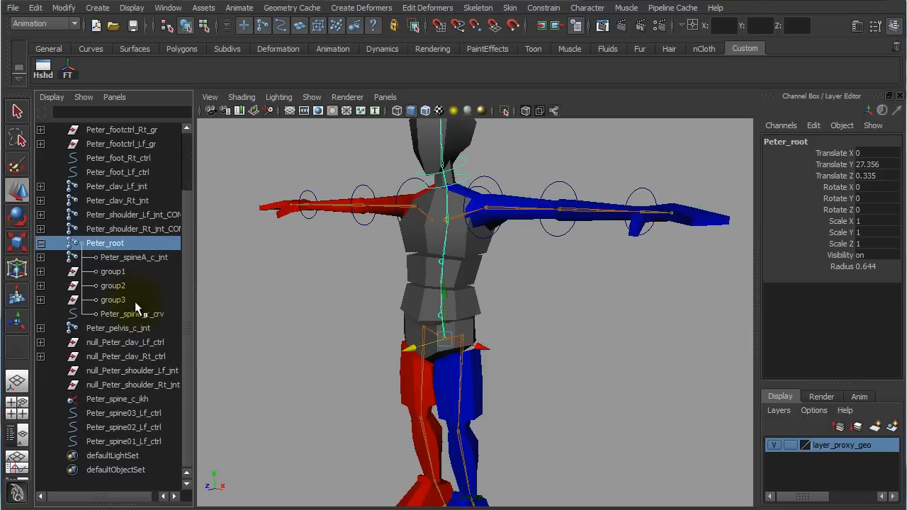
key("ctrl+g")
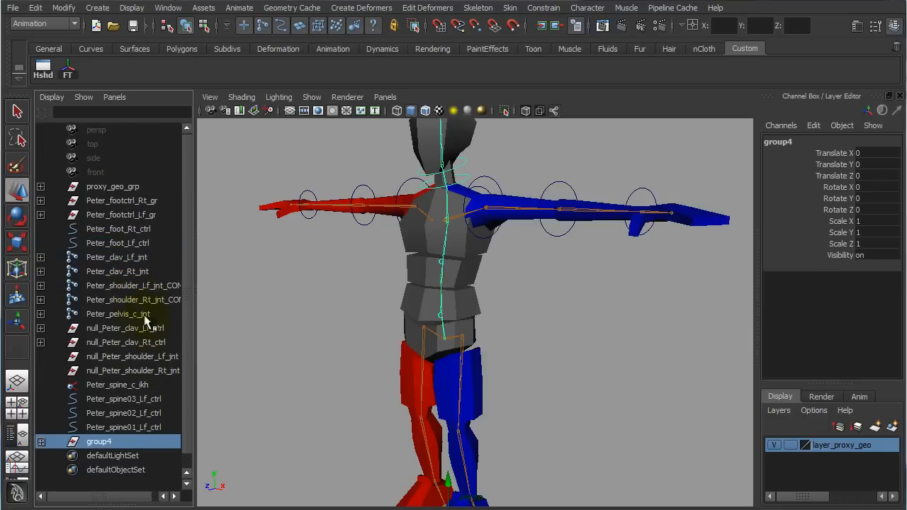
left_click(40, 441)
Rename the new group above Peter_root as Peter_root_gr, reusing the joint's copied name.
left_click(127, 457)
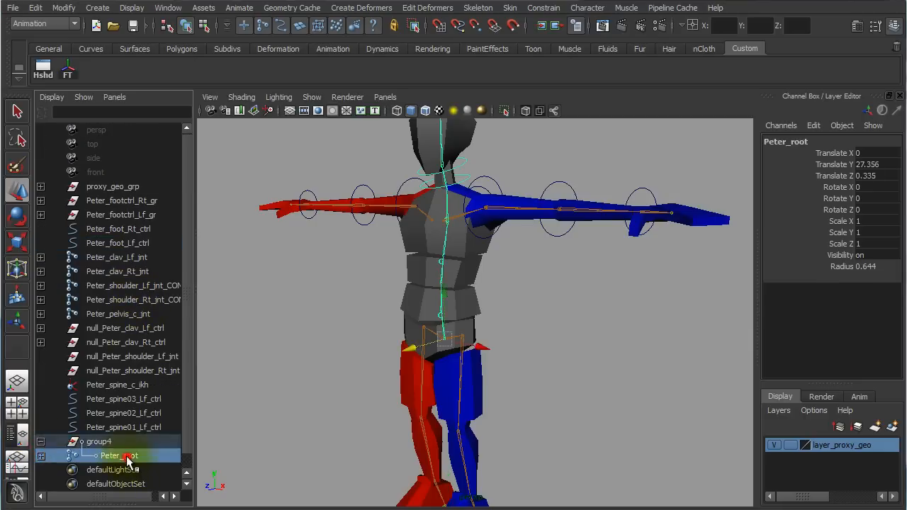
double_click(128, 459)
key("ctrl+c")
double_click(127, 445)
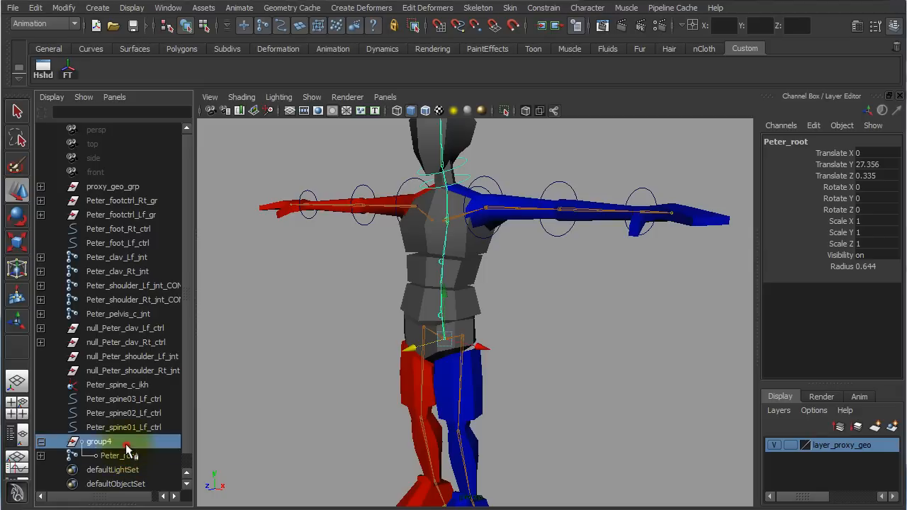
double_click(127, 445)
key("ctrl+v")
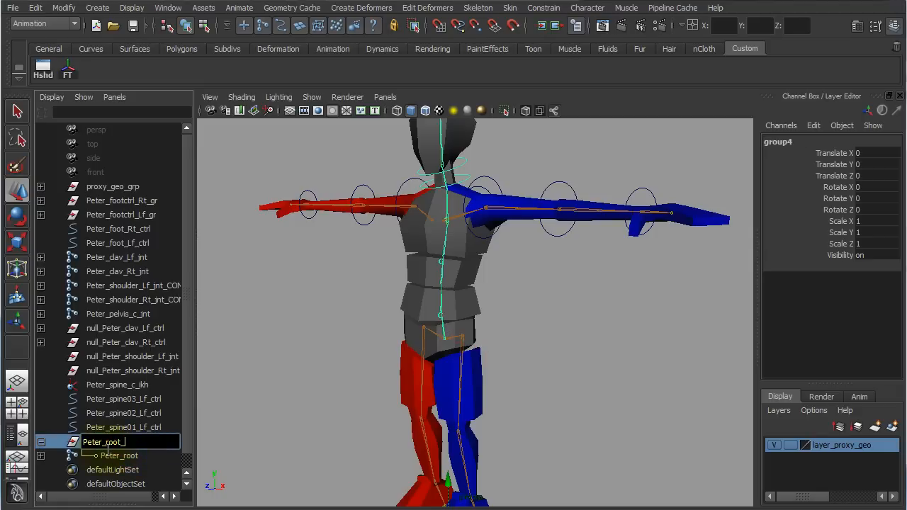
type("_gr")
key("Return")
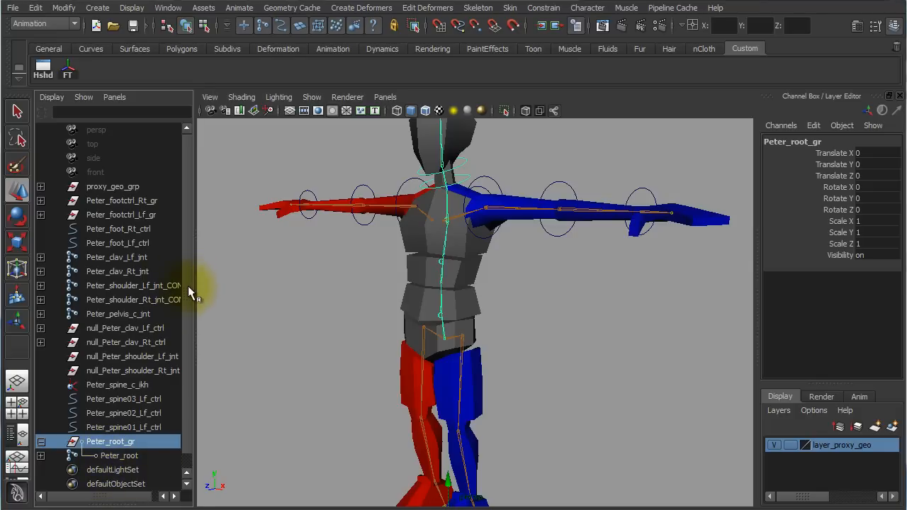
Parent the controls Peter_spine01_Lf_ctrl, Peter_spine02_Lf_ctrl and Peter_spine03_Lf_ctrl under Peter_root_gr.
left_click_drag(188, 285, 183, 370)
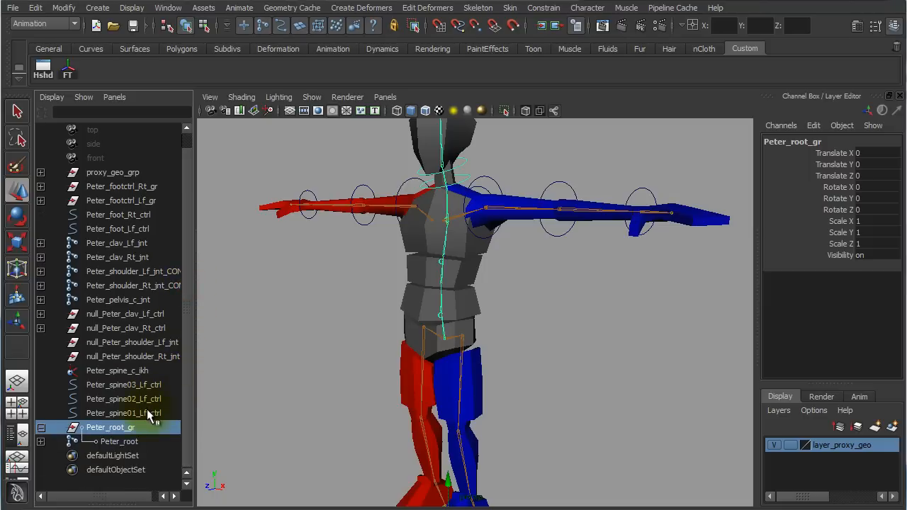
left_click_drag(147, 411, 152, 388)
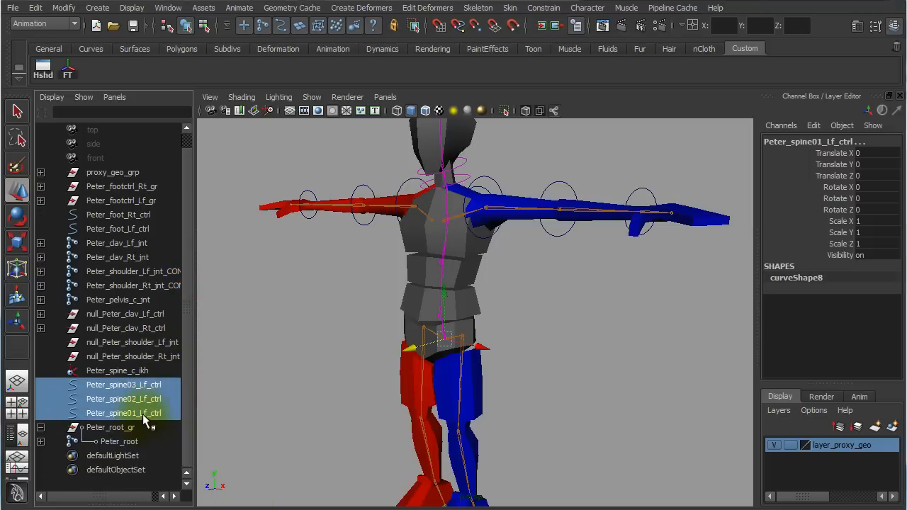
left_click_drag(587, 379, 462, 219, "alt")
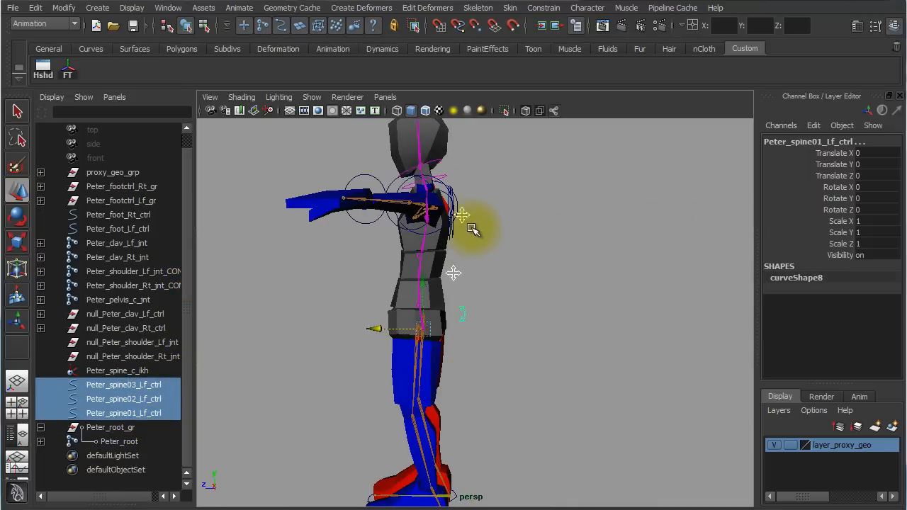
middle_click_drag(106, 394, 132, 430)
left_click(128, 385)
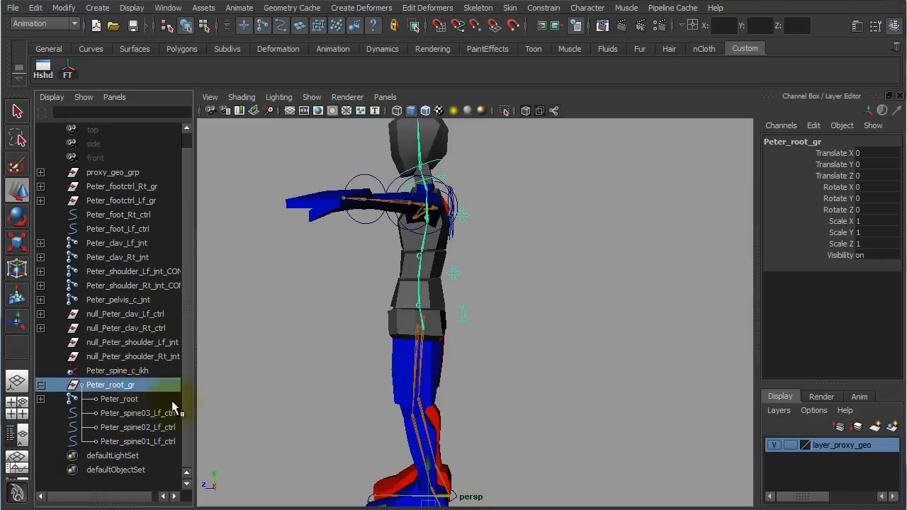
Snap the pivot of Peter_root_gr from the feet to the Peter_root joint in the pelvis.
left_click_drag(557, 421, 482, 402, "alt")
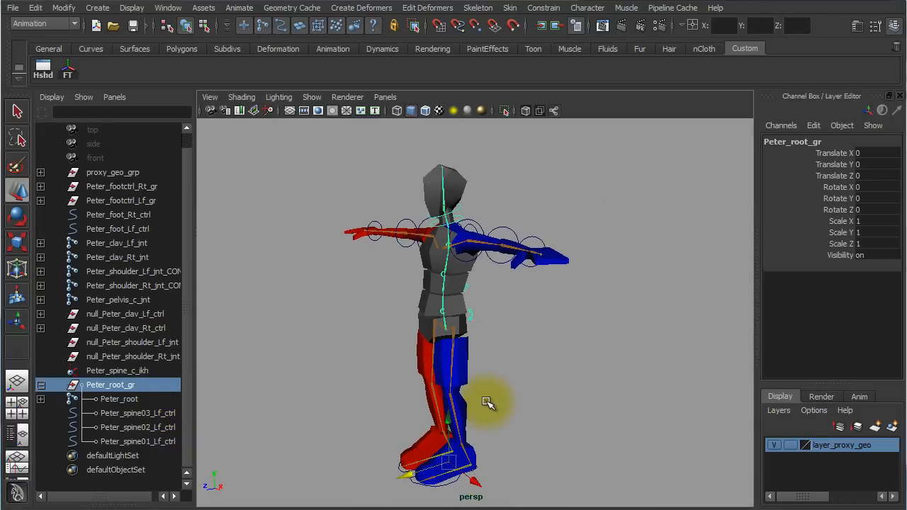
left_click(487, 403)
left_click(117, 384)
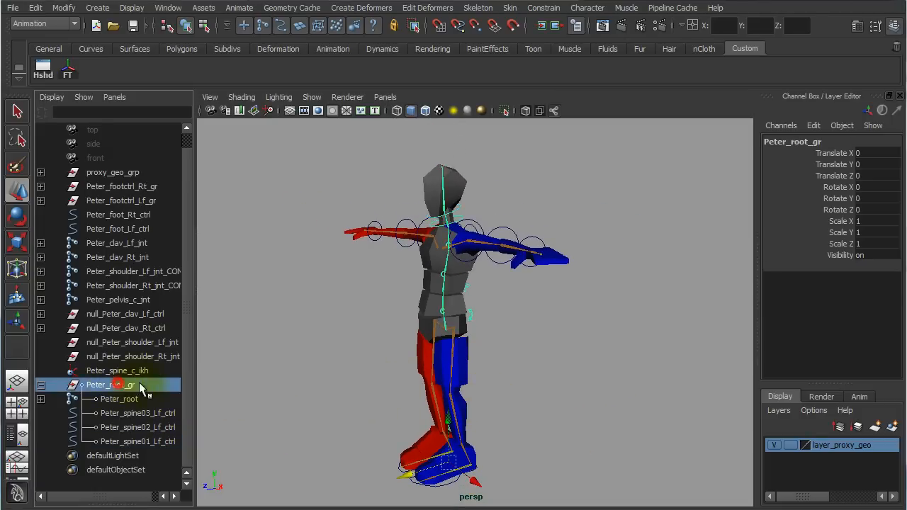
left_click_drag(506, 412, 464, 328, "alt")
right_click_drag(462, 343, 617, 405, "alt")
middle_click_drag(617, 405, 617, 279, "alt")
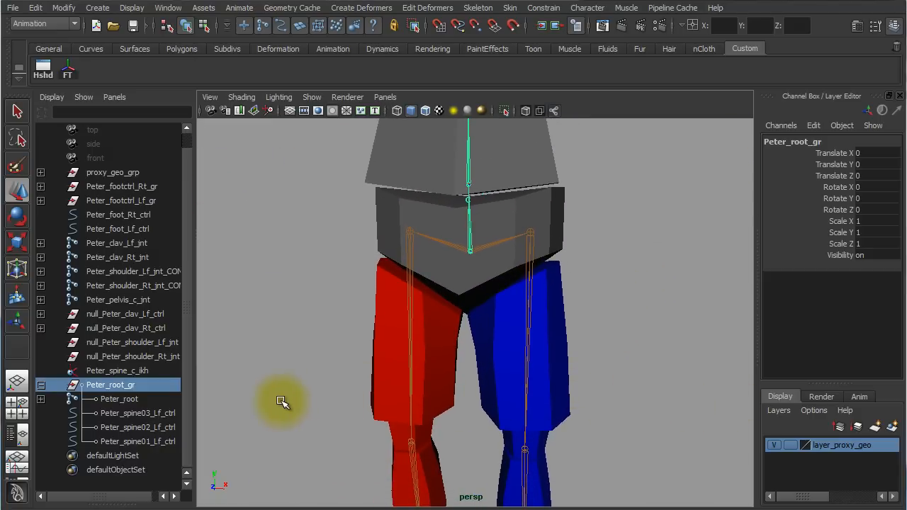
right_click_drag(591, 411, 424, 386, "alt")
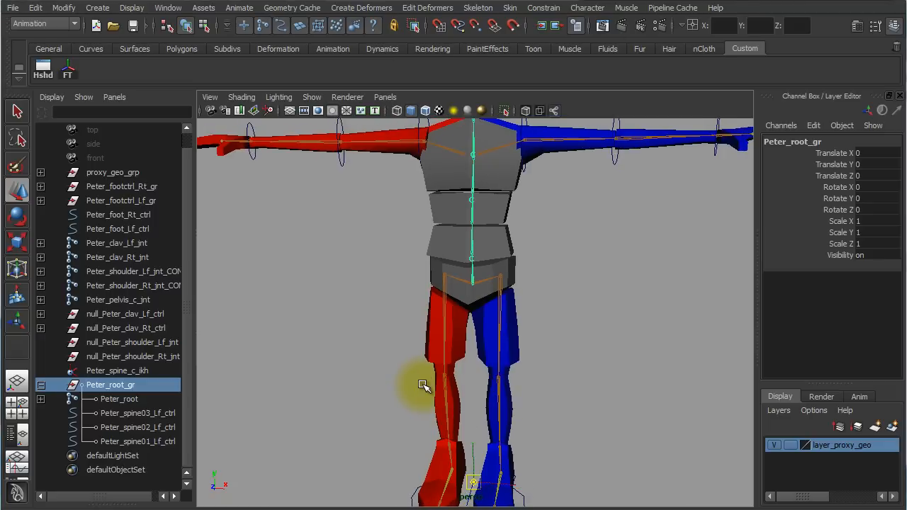
left_click_drag(517, 345, 480, 348, "alt")
right_click_drag(480, 349, 618, 415, "alt")
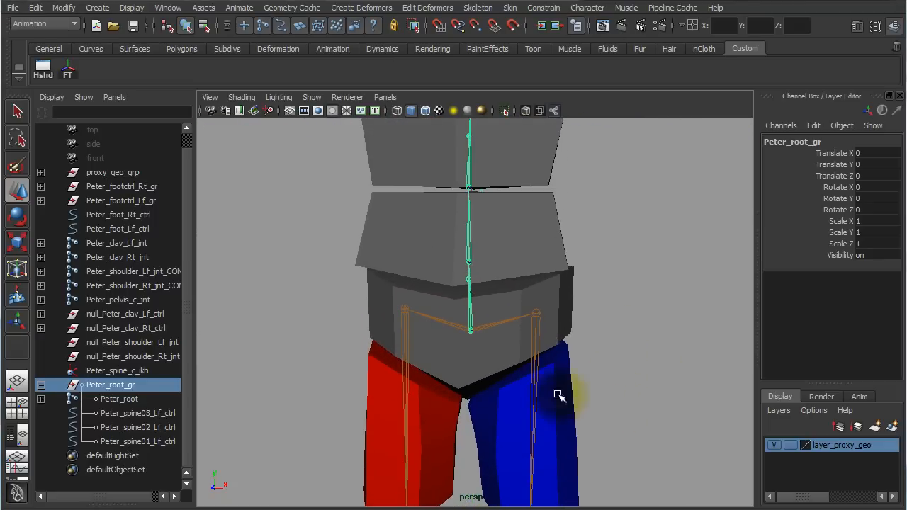
key("v")
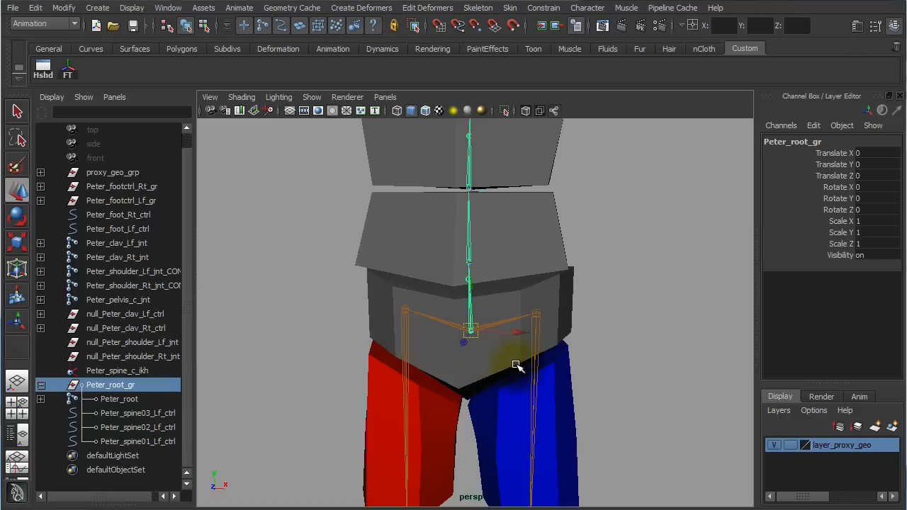
Compare the pivot positions of Peter_root_gr and Peter_root, and check the spine controls beneath the group.
right_click_drag(588, 391, 443, 354, "alt")
left_click_drag(443, 355, 389, 368, "alt")
left_click(131, 386)
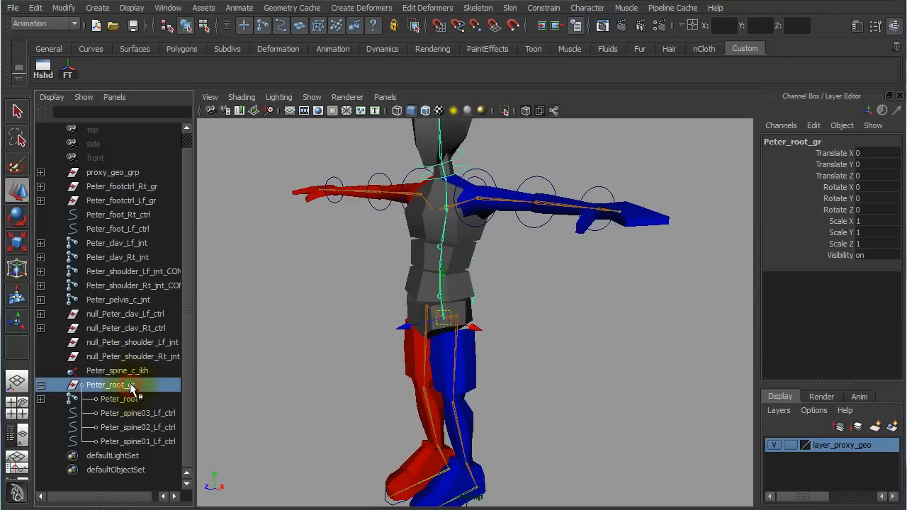
right_click_drag(571, 385, 490, 373, "alt")
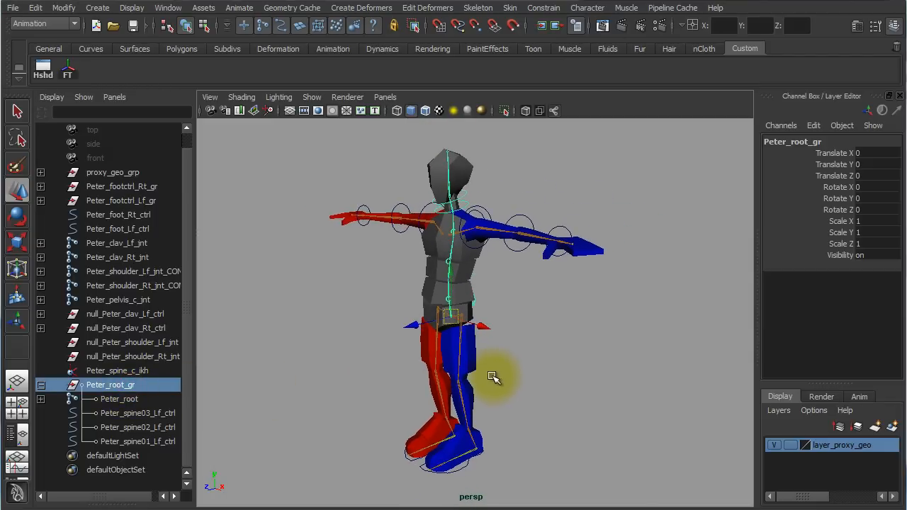
left_click(131, 401)
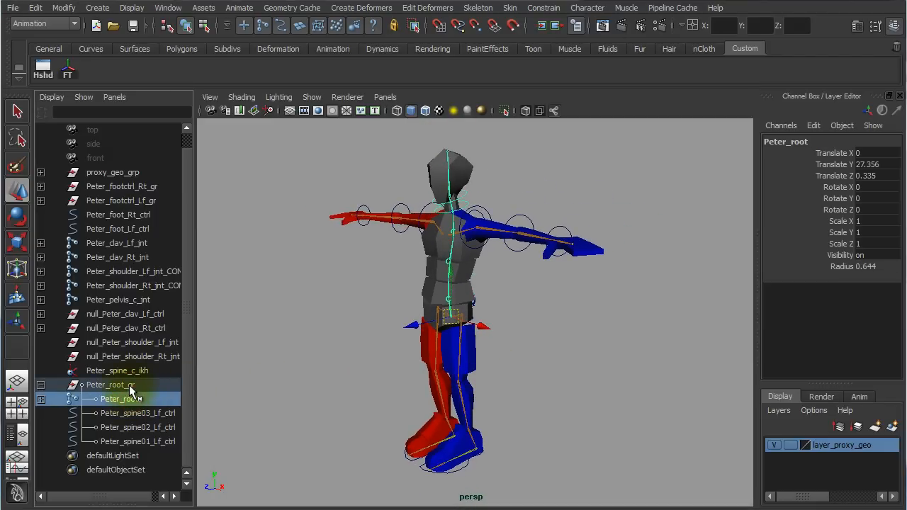
left_click(131, 386)
left_click(130, 399)
left_click(131, 387)
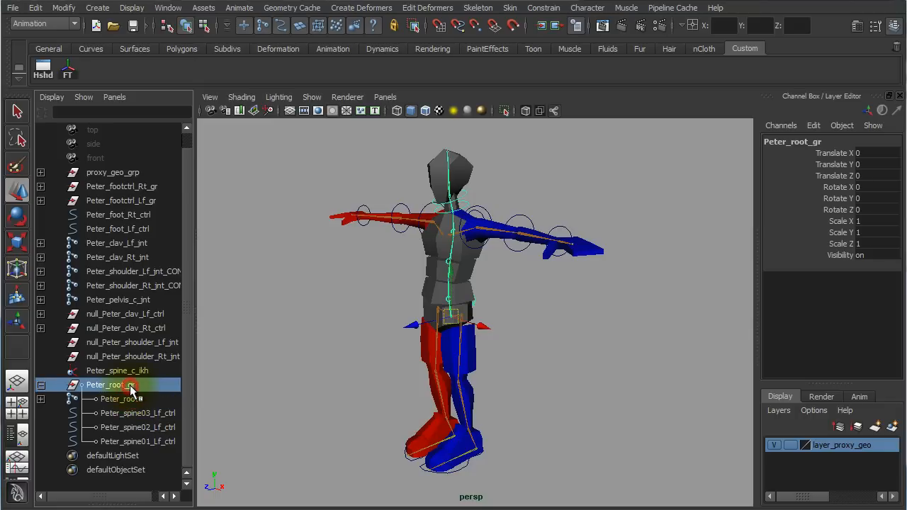
left_click(151, 427)
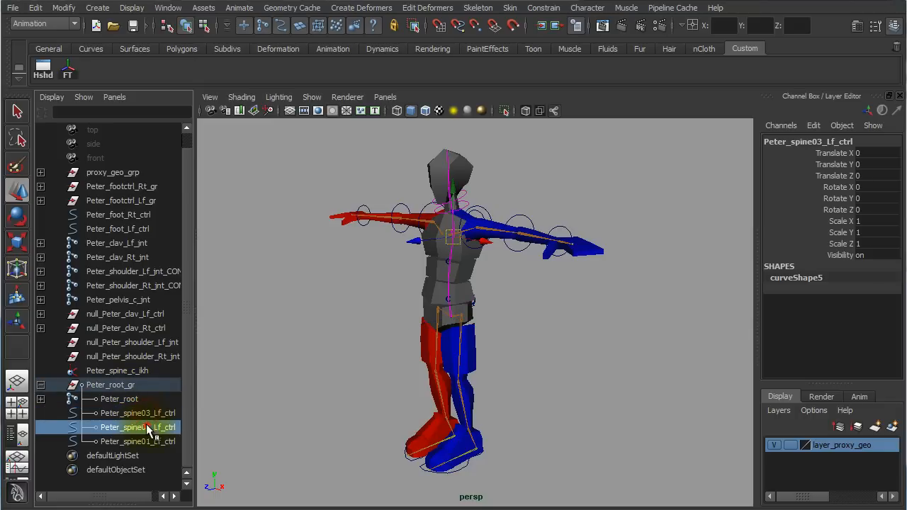
left_click(146, 442)
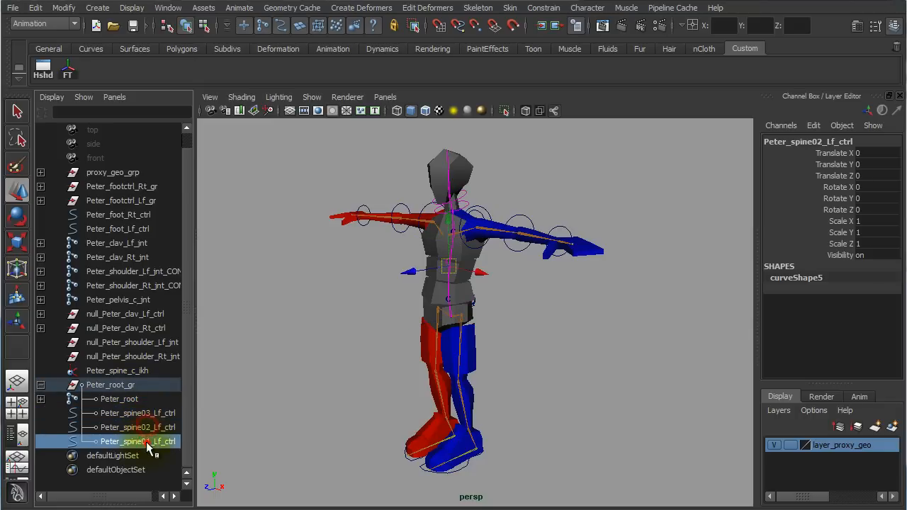
left_click(534, 366)
Test the Peter_root_gr hierarchy by moving the group to about -35.7 in Z, and undo the move.
left_click(142, 385)
scroll(436, 383, "down", 2)
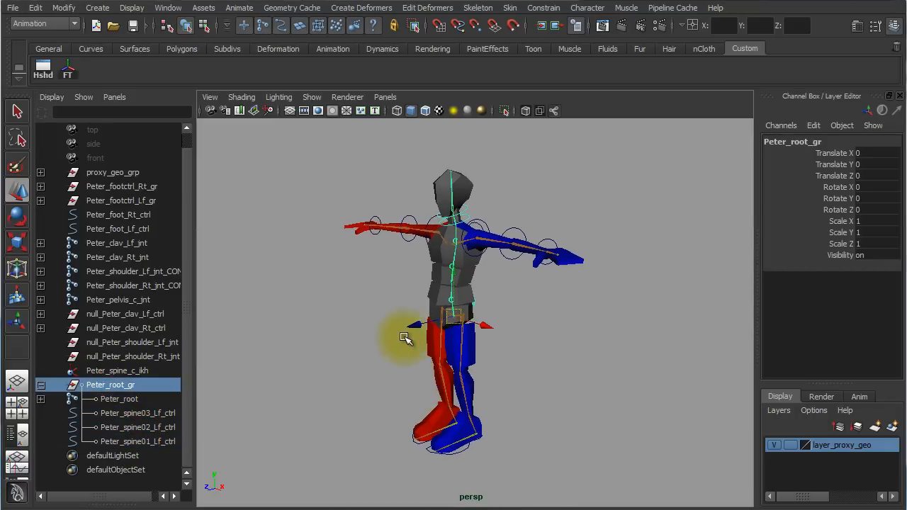
left_click_drag(405, 330, 423, 285)
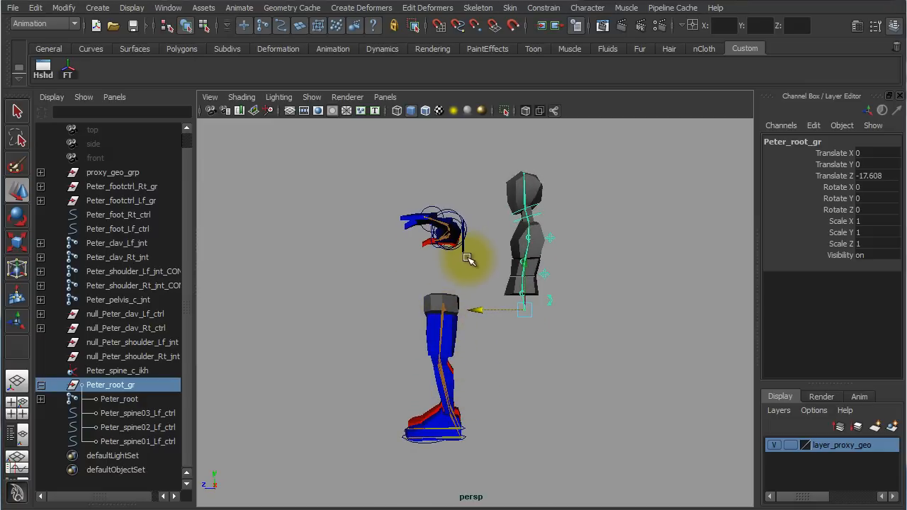
left_click_drag(495, 321, 513, 379)
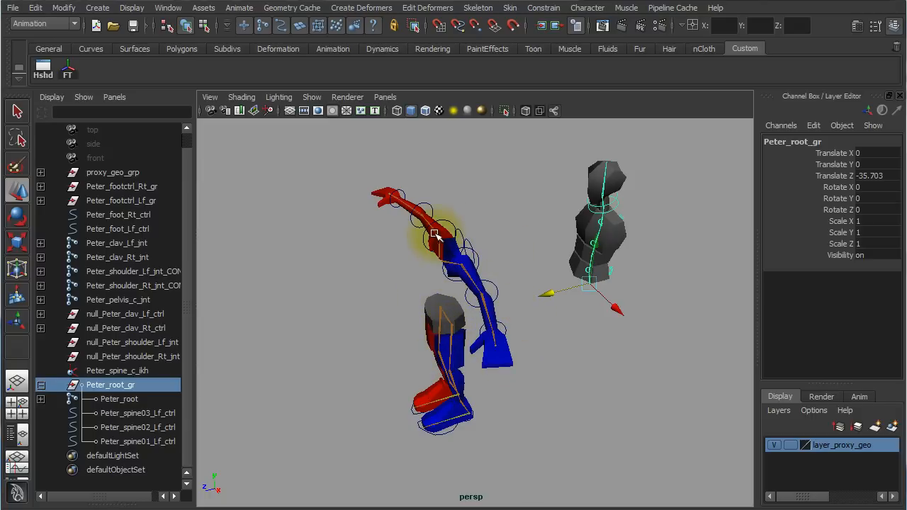
key("ctrl+z")
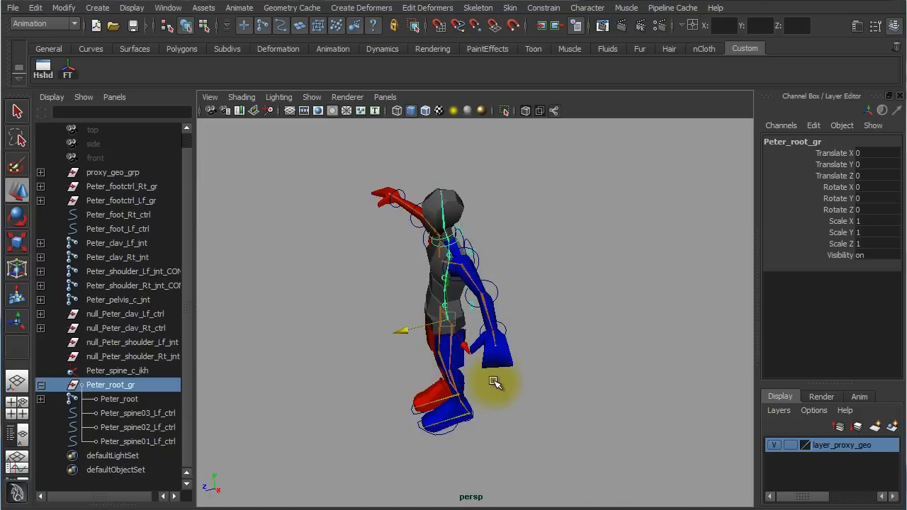
Move Peter_root_gr back to about -117.3 in Z to check which body parts follow, and undo the move.
left_click_drag(528, 379, 610, 345, "alt")
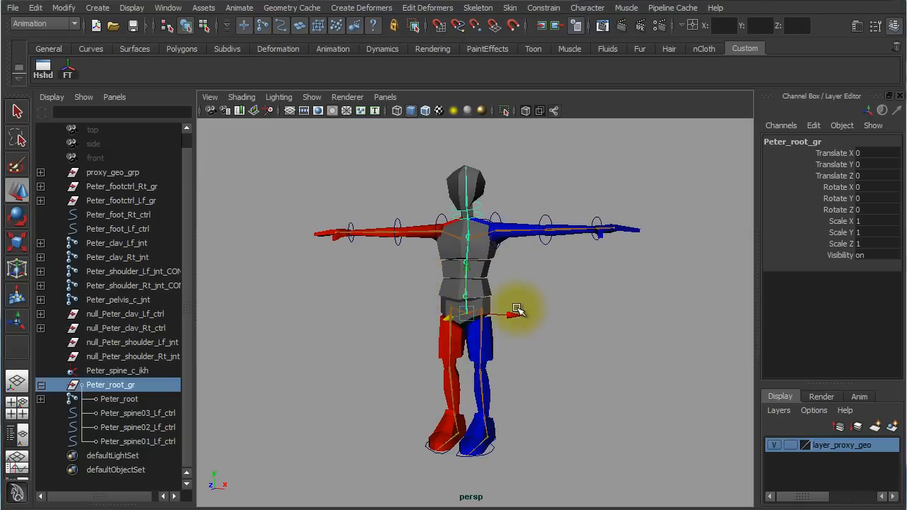
left_click_drag(450, 319, 591, 316)
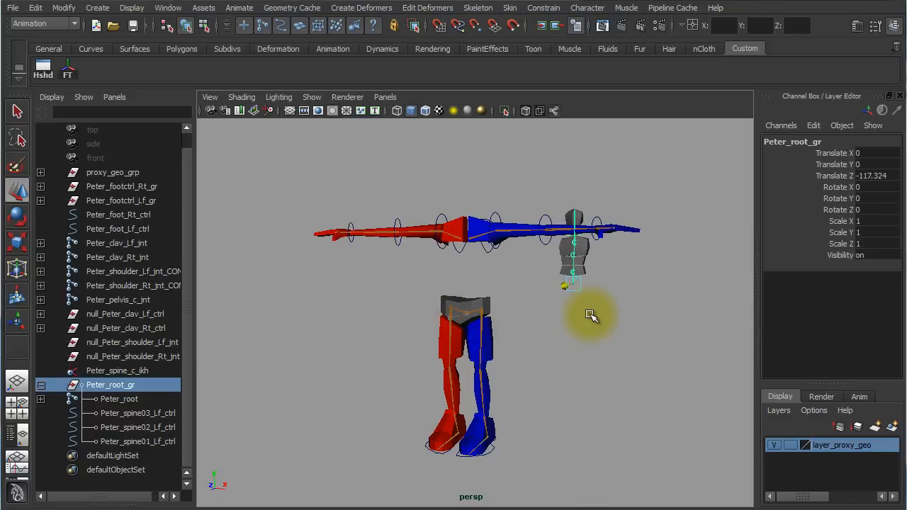
key("ctrl+z")
Parent the clavicle joints Peter_clav_Lf_jnt and Peter_clav_Rt_jnt to the chest joint Peter_spineE_c_jnt.
scroll(551, 307, "up", 8)
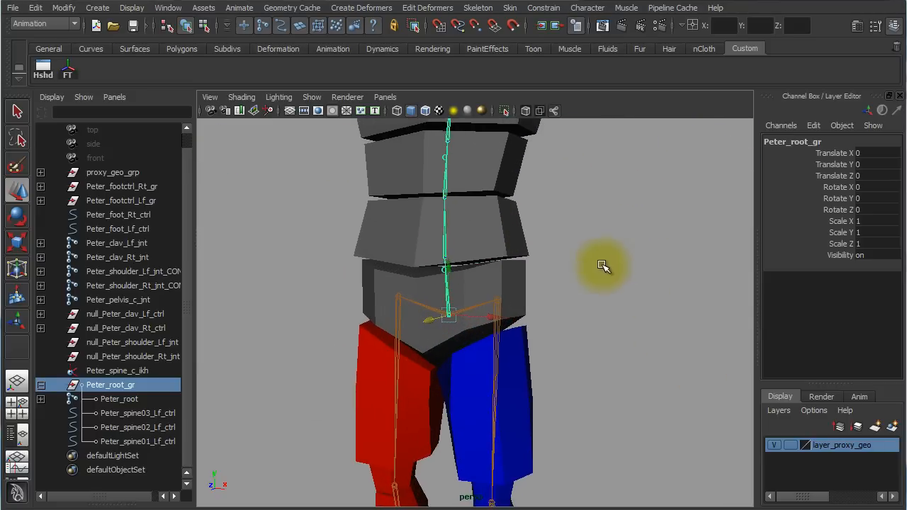
left_click_drag(524, 416, 537, 395, "alt")
left_click(496, 315)
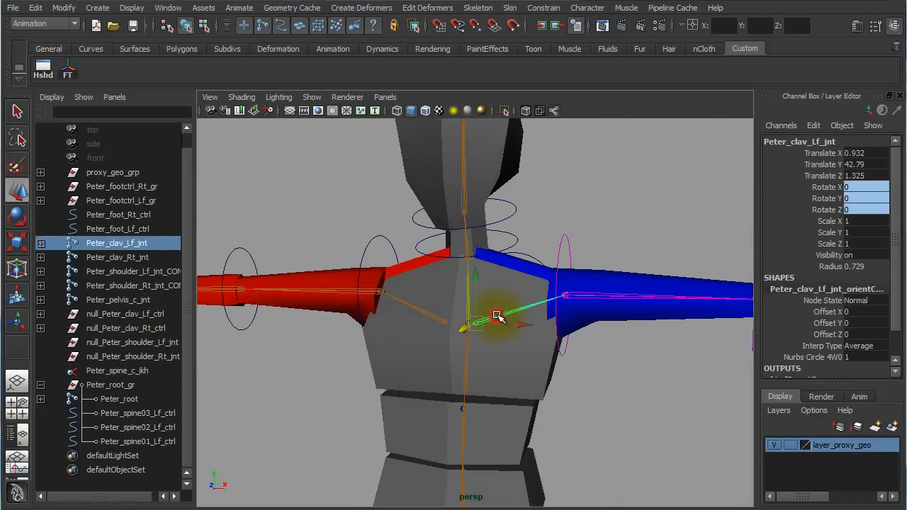
left_click(434, 319, "shift")
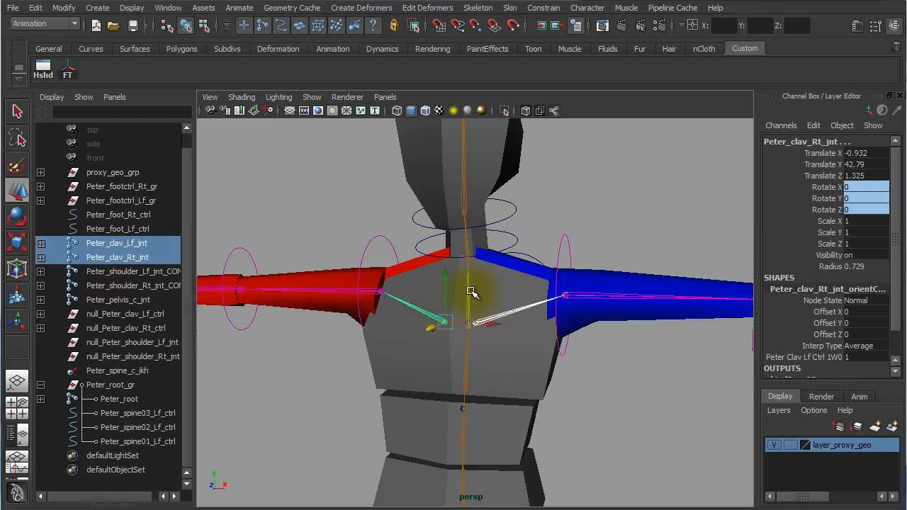
left_click(476, 312, "shift")
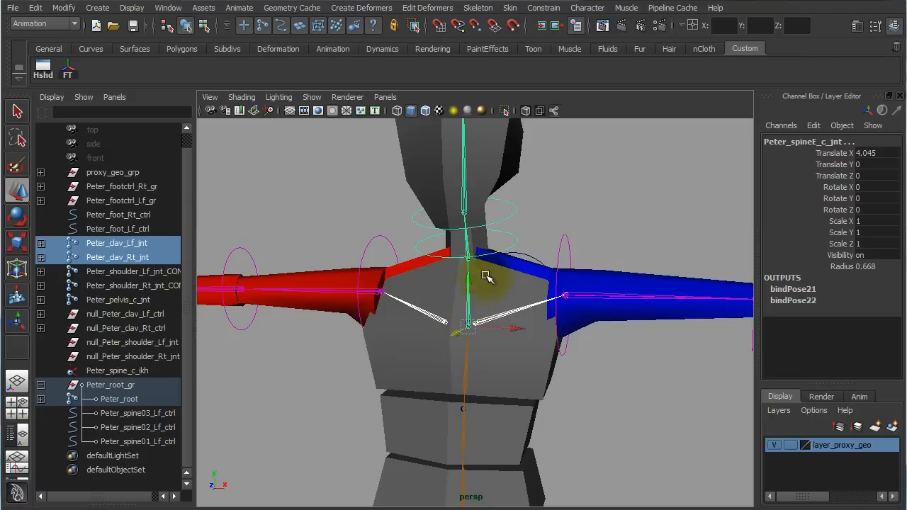
key("p")
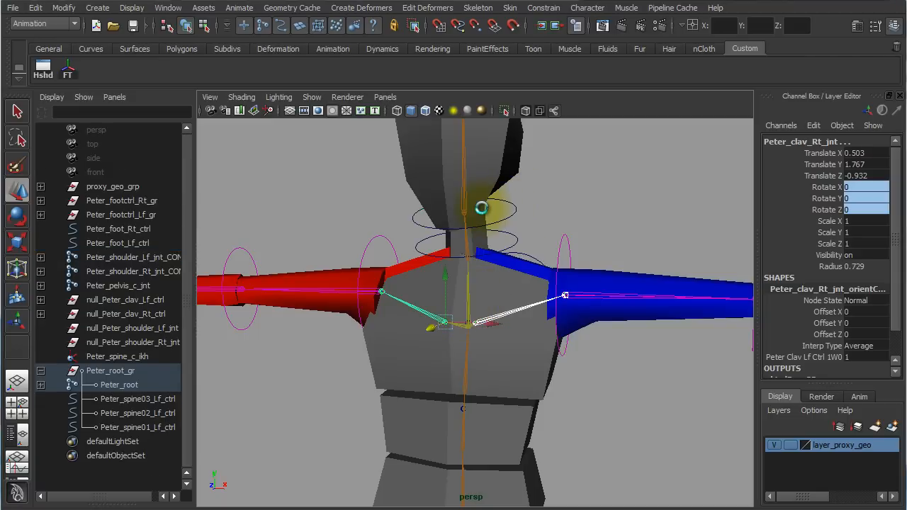
Move Peter_root_gr to about 13.4 in Z to test how the clavicles and arms follow, and undo the move.
right_click_drag(628, 385, 451, 333, "alt")
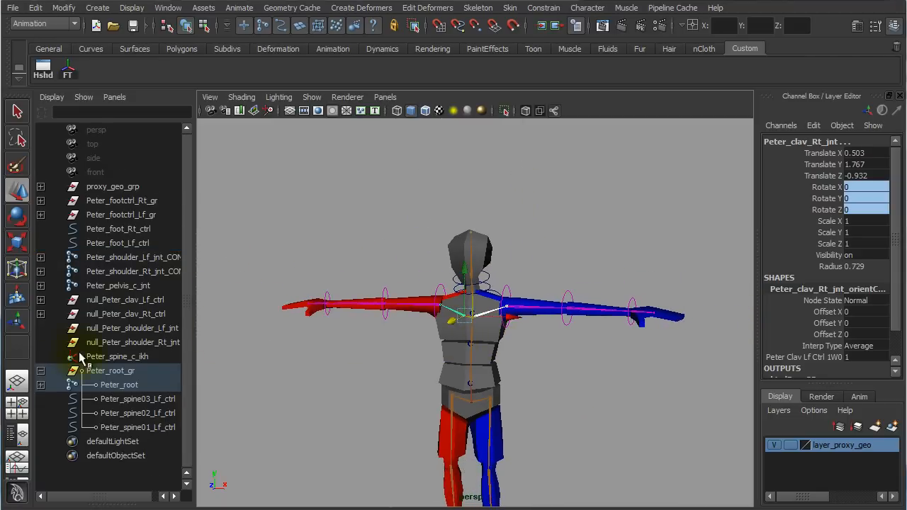
left_click(124, 371)
left_click_drag(517, 424, 370, 365, "alt")
key("ctrl+z")
right_click_drag(370, 366, 556, 368, "alt")
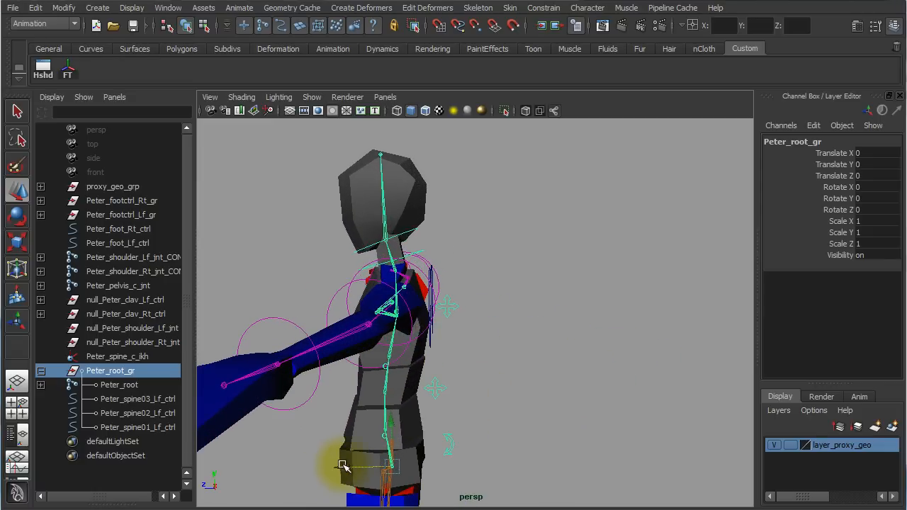
left_click_drag(342, 466, 207, 423)
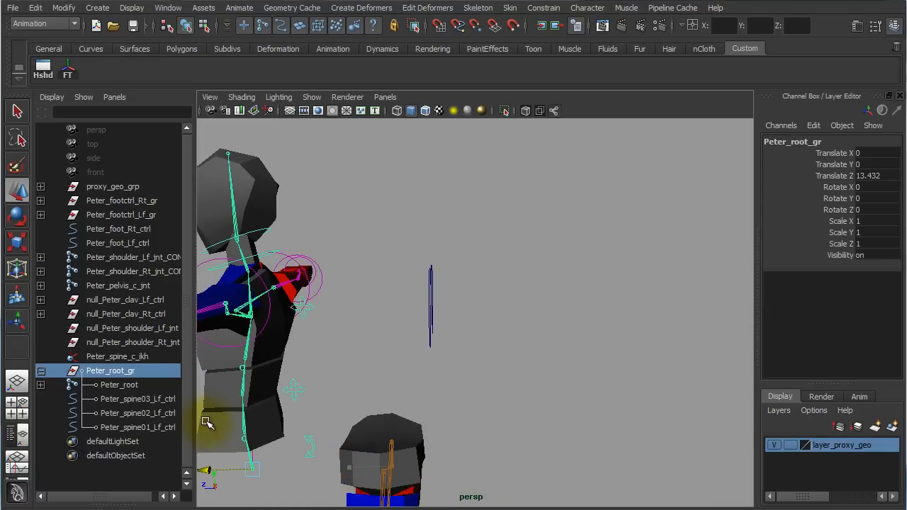
left_click_drag(376, 334, 401, 317, "alt")
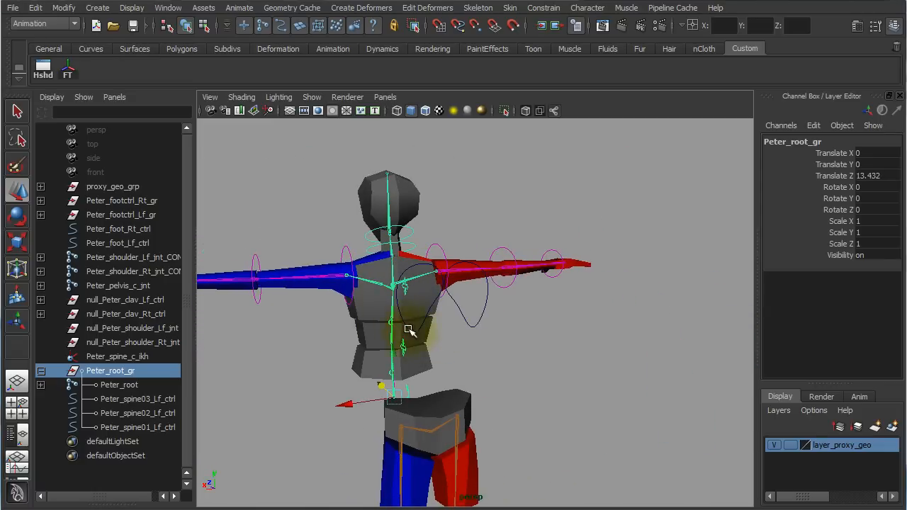
key("ctrl+z")
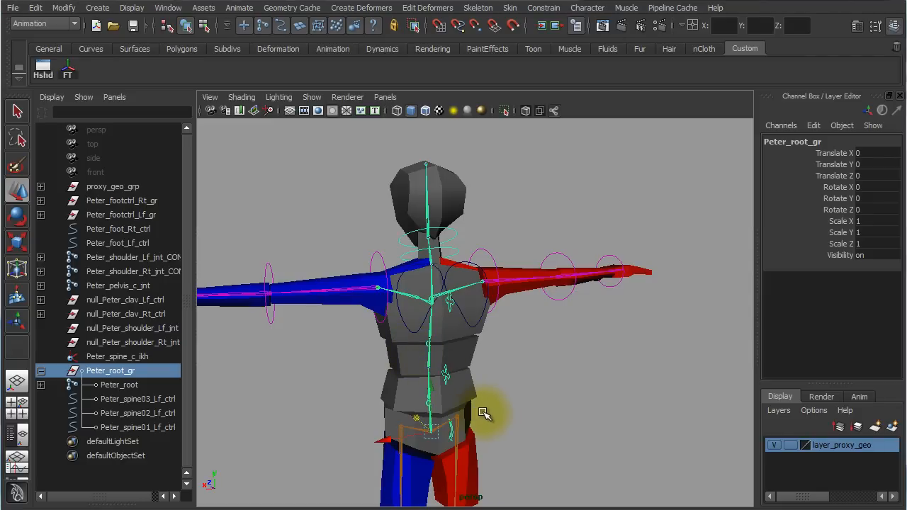
Display the shoulder area in wireframe and hide layer_proxy_geo to expose the clavicle joints and controls.
left_click_drag(484, 414, 685, 425, "alt")
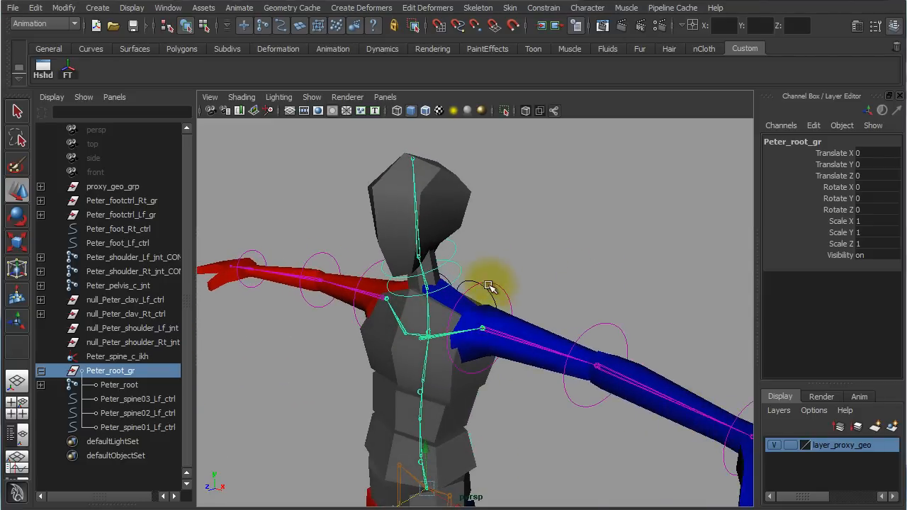
scroll(494, 258, "up", 6)
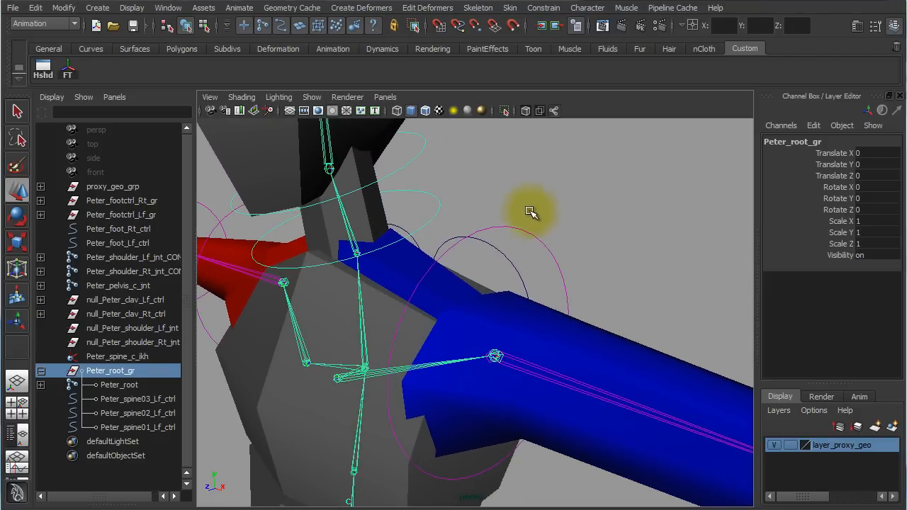
key("4")
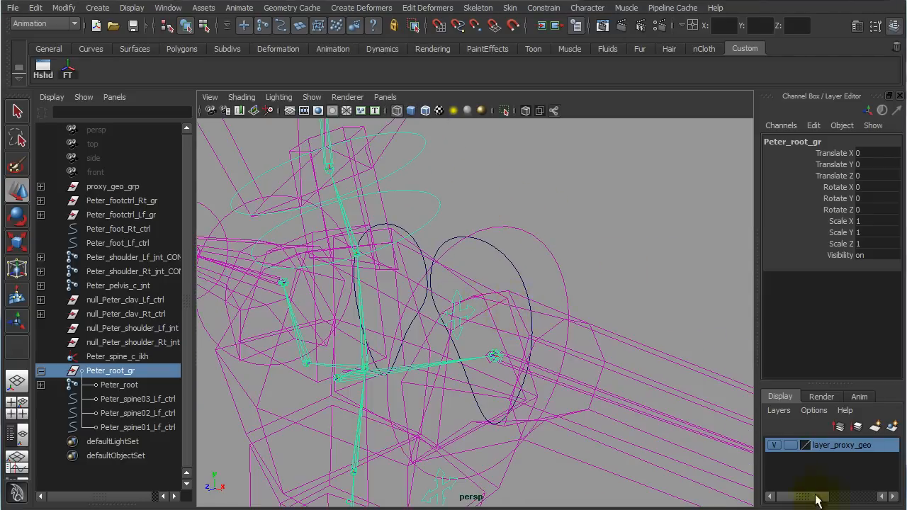
left_click(775, 445)
left_click(607, 194)
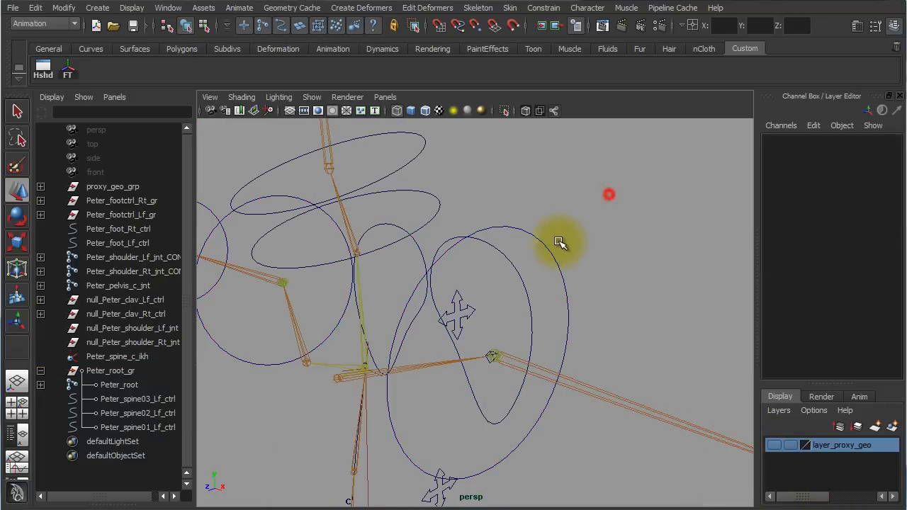
Examine the pivot and rotation of Peter_clav_Lf_ctrl, and check the null_Peter_clav_Lf_ctrl and null_Peter_clav_Rt_ctrl groups.
left_click(490, 267)
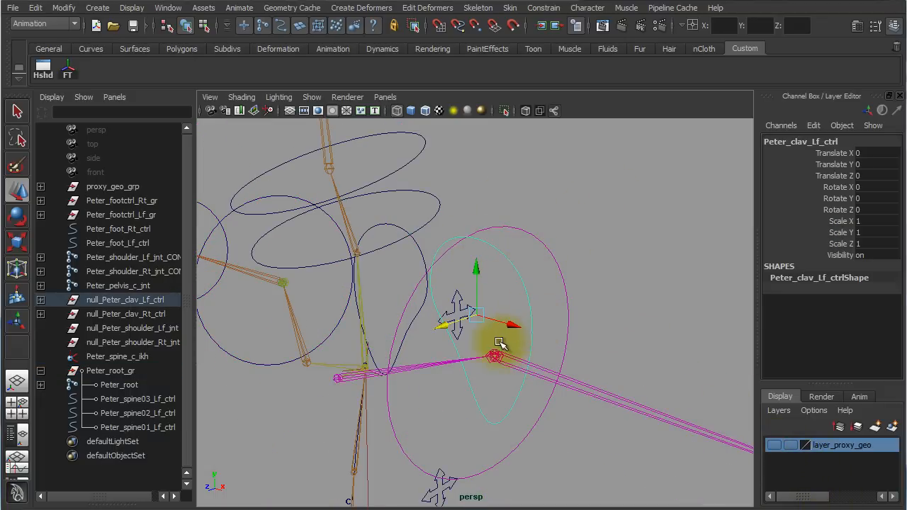
left_click_drag(496, 345, 402, 348, "alt")
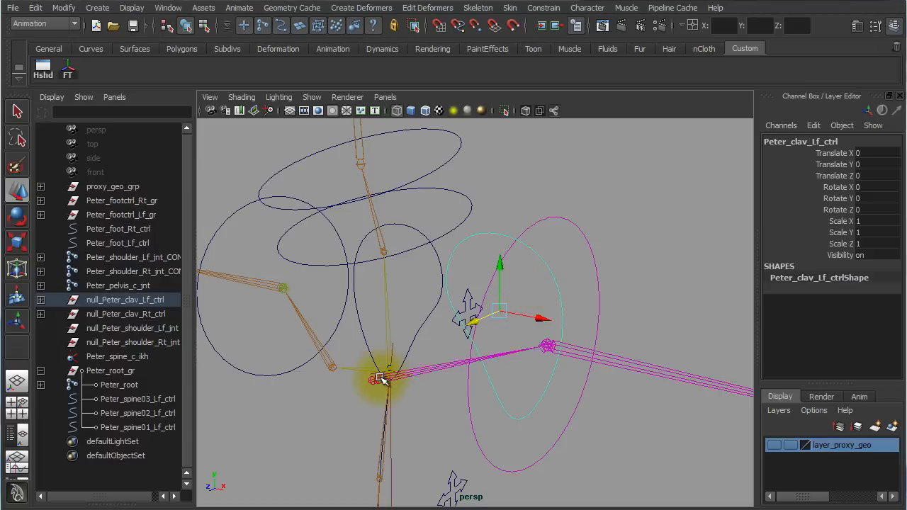
key("e")
left_click_drag(536, 265, 348, 304)
left_click(610, 186)
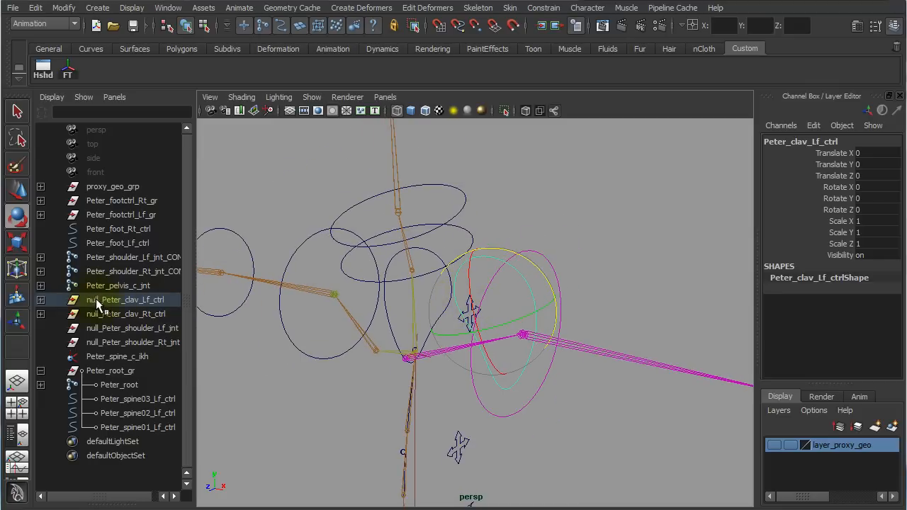
key("Up")
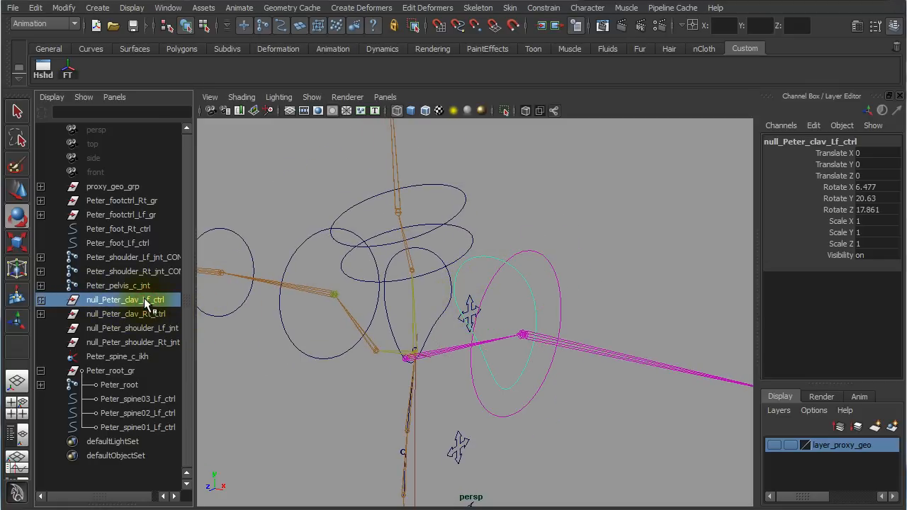
left_click(141, 314)
Show layer_proxy_geo again and return the viewport to shaded display.
left_click_drag(501, 363, 346, 342, "alt")
left_click(778, 447)
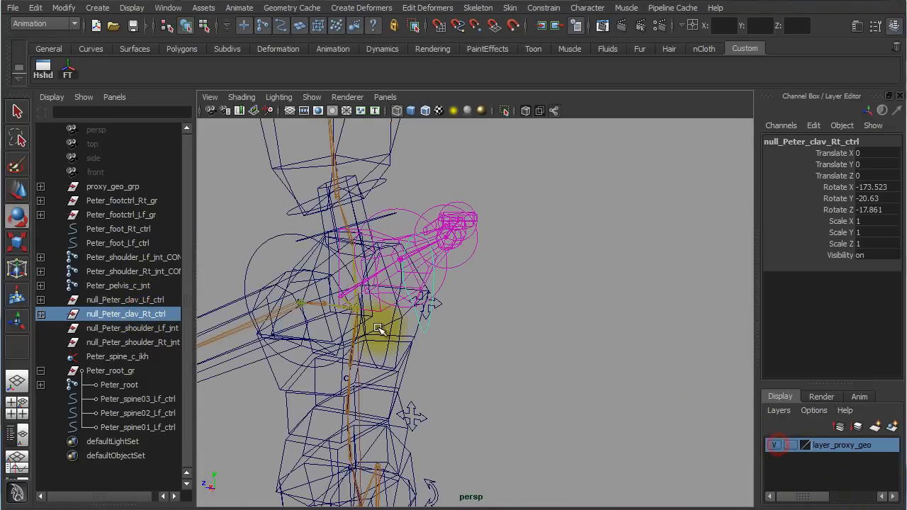
key("5")
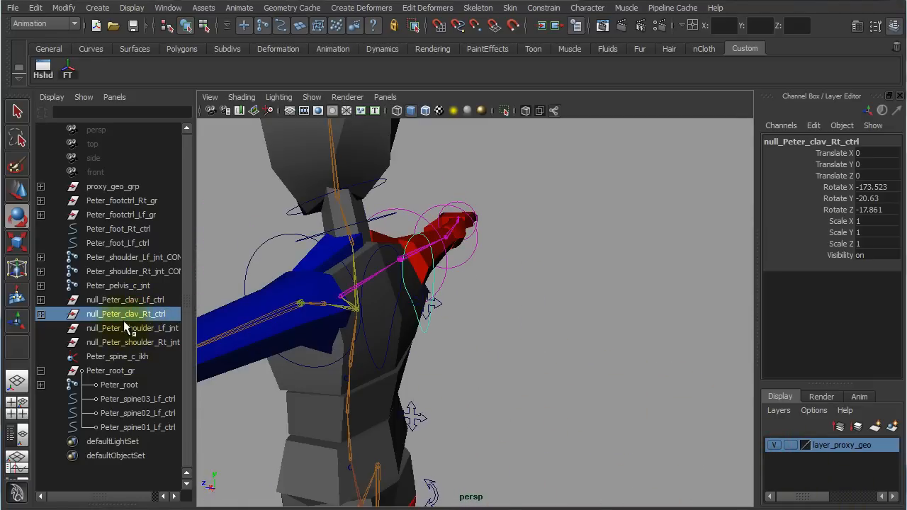
Compare the left clavicle control Peter_clav_Lf_ctrl with its joint Peter_clav_Lf_jnt by selecting each around the chest.
left_click_drag(373, 348, 462, 326, "alt")
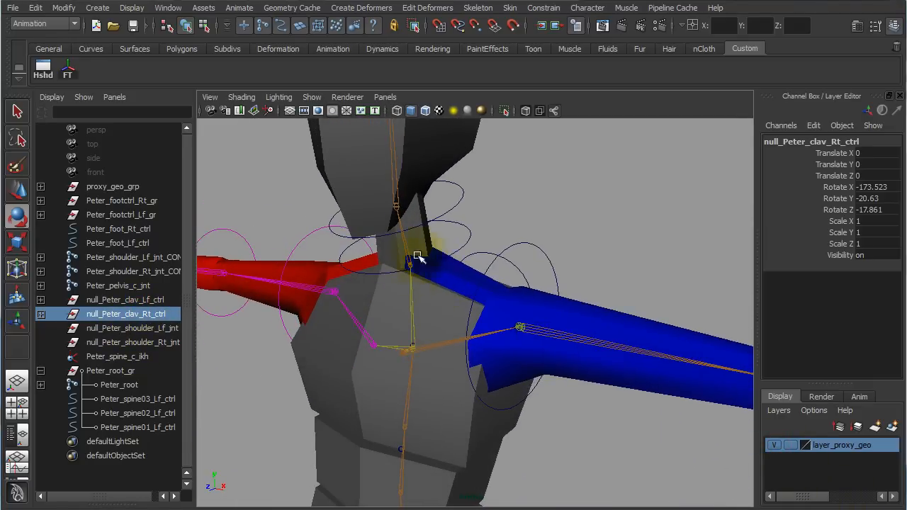
left_click_drag(481, 442, 549, 265, "alt")
left_click(517, 169)
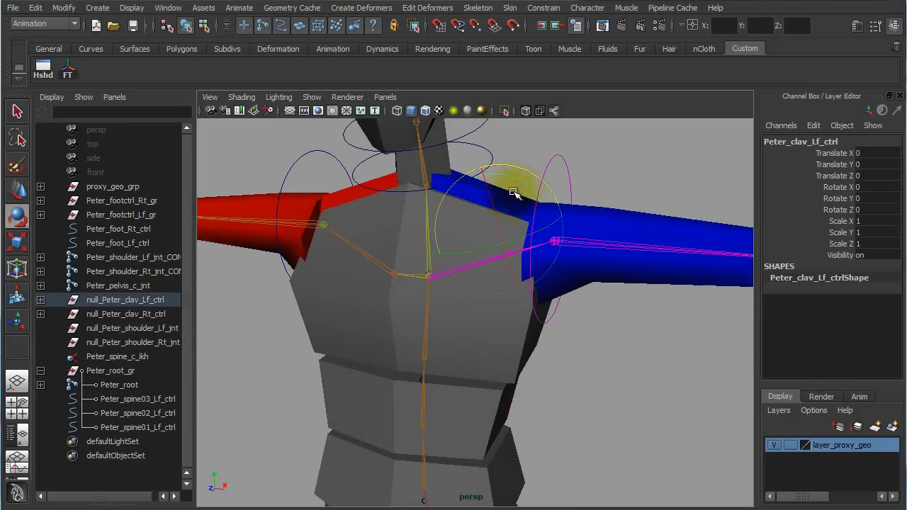
left_click(618, 390)
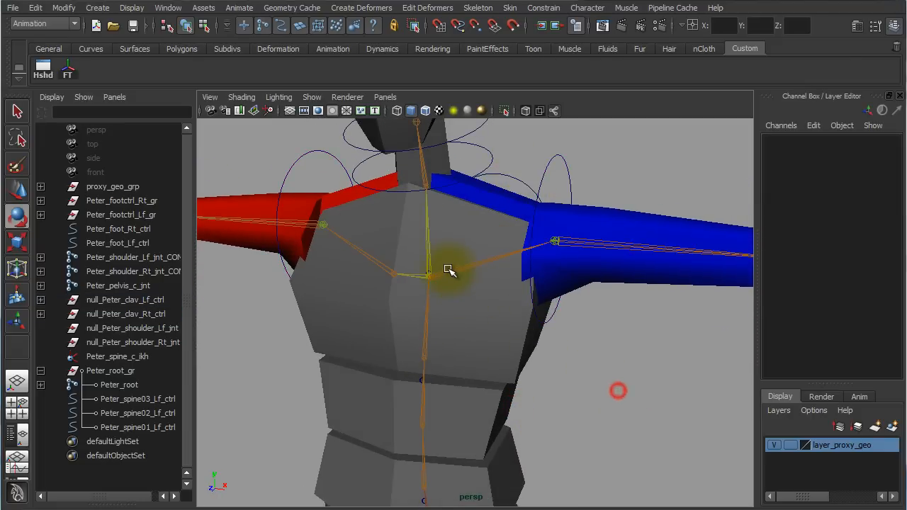
left_click(449, 269)
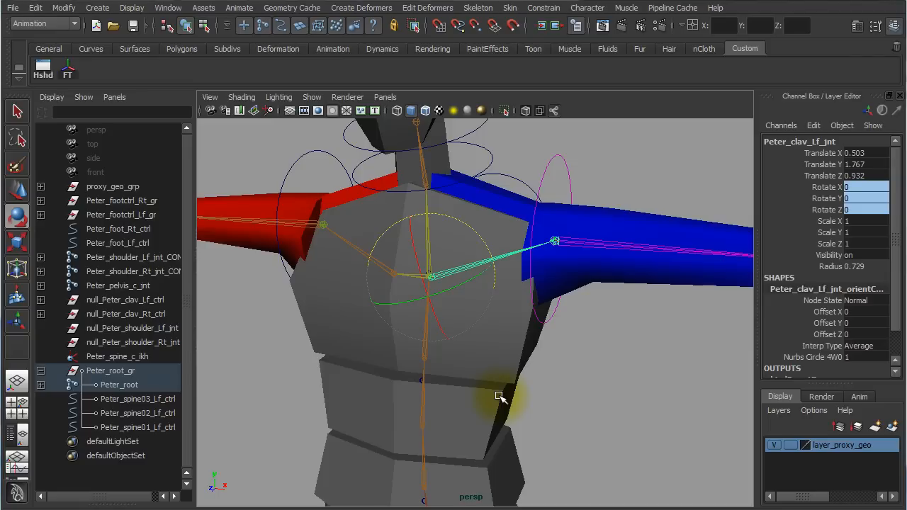
Parent the left clavicle control's null group, null_Peter_clav_Lf_ctrl, to the upper spine joint Peter_spineE_c_jnt.
key("Up")
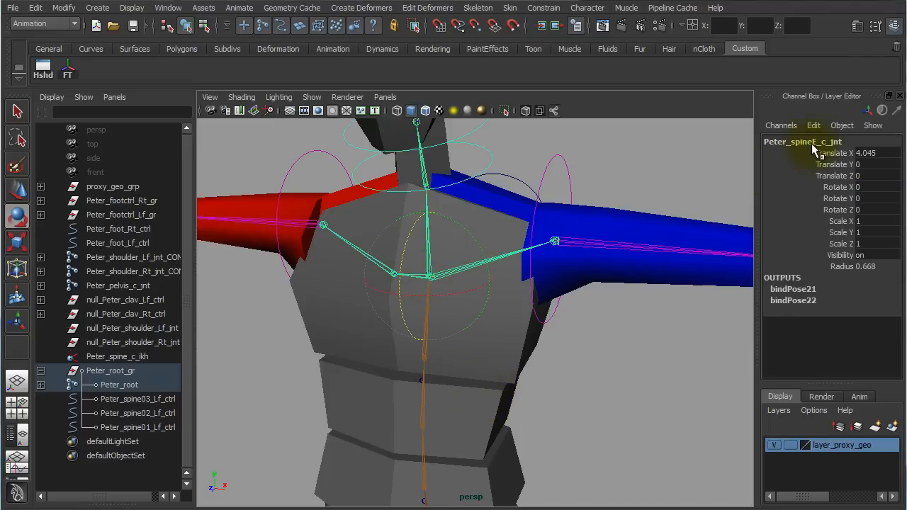
left_click(636, 368)
left_click(520, 185)
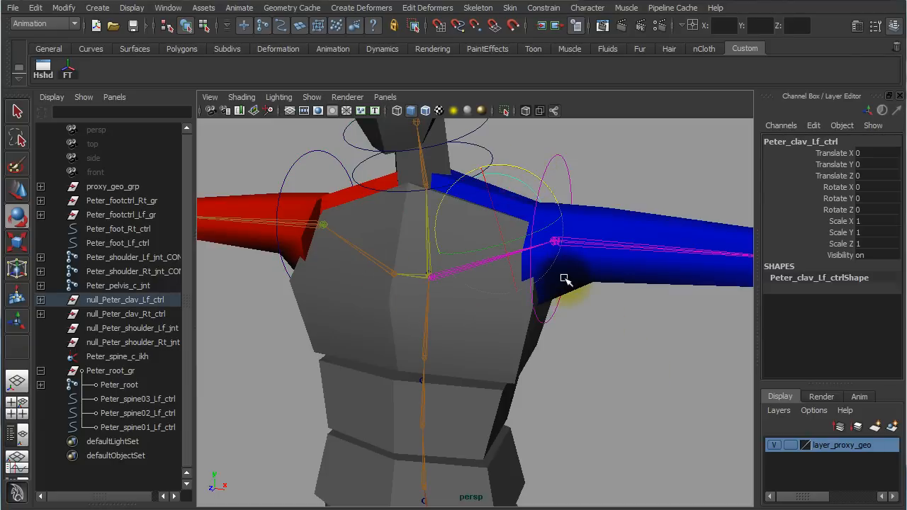
key("Up")
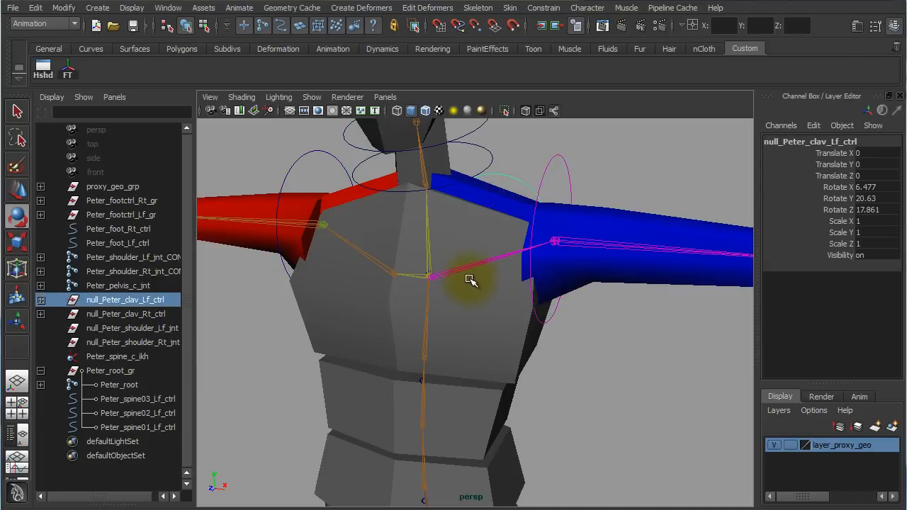
left_click(445, 248)
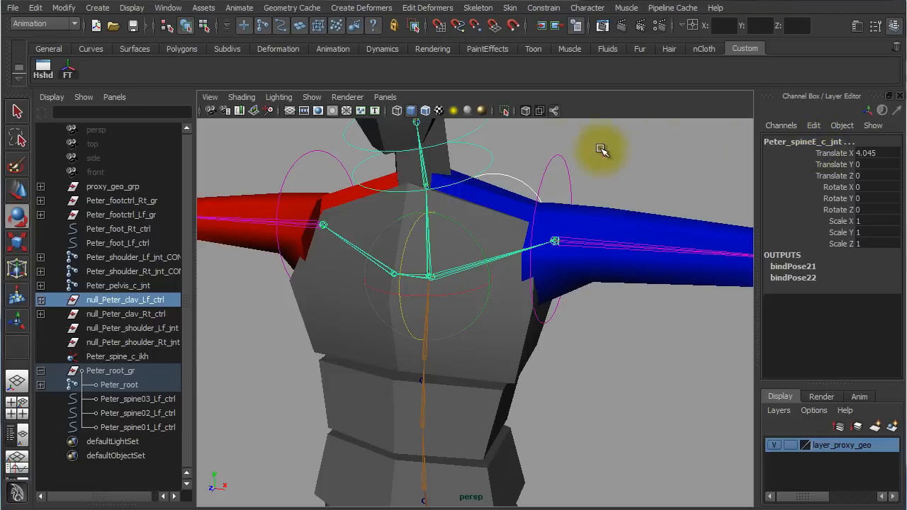
key("p")
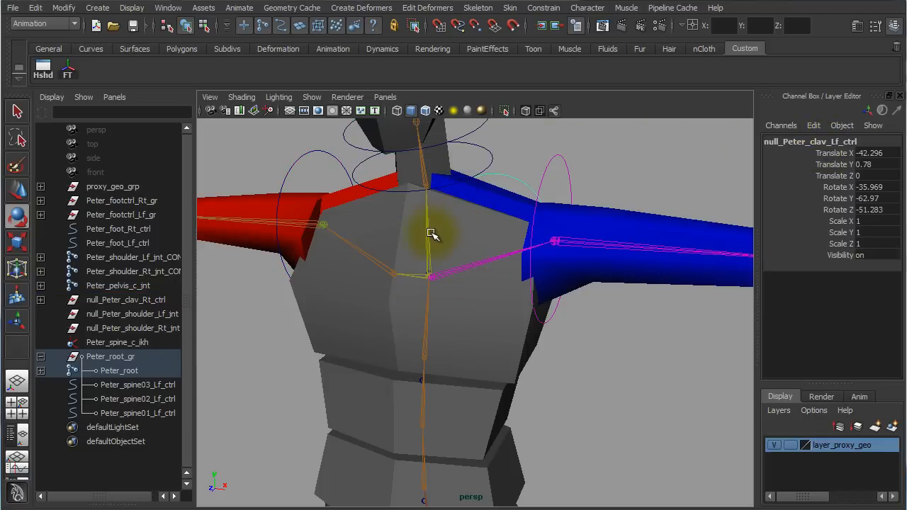
left_click_drag(345, 192, 405, 191, "alt")
left_click(404, 200)
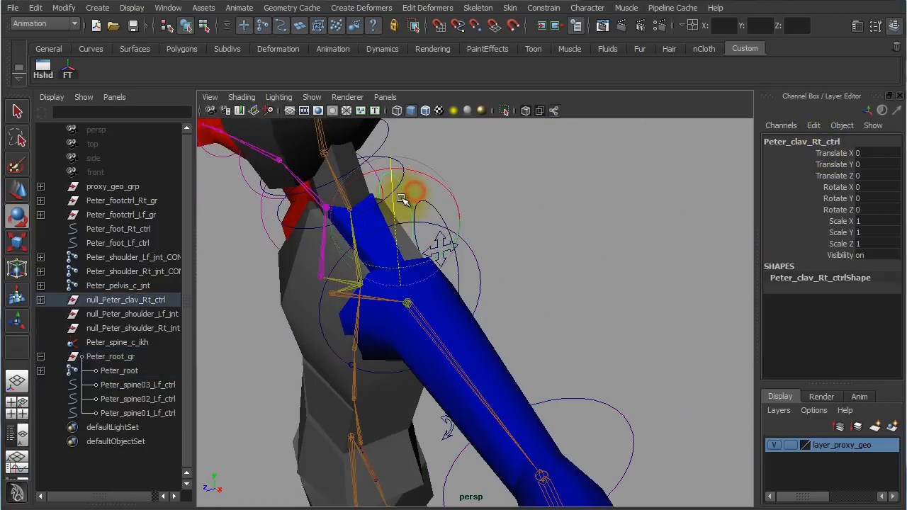
key("Up")
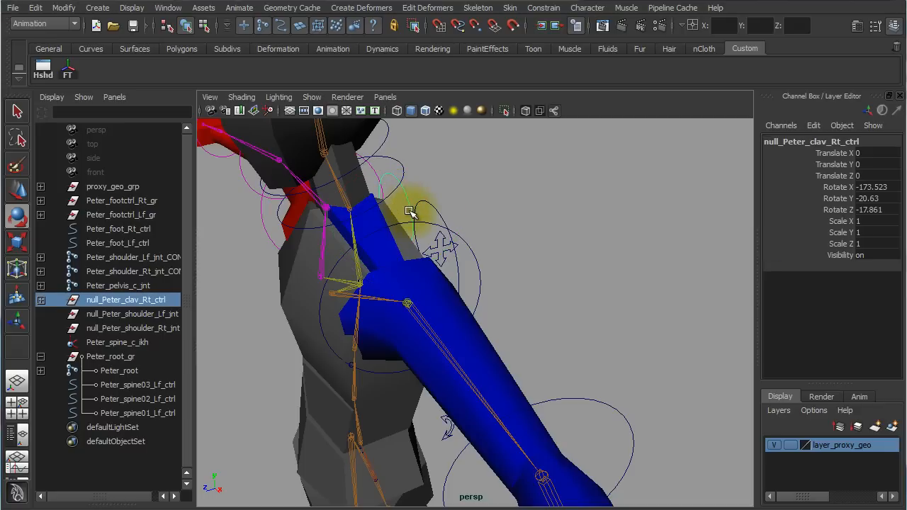
left_click_drag(409, 211, 499, 228, "alt")
right_click_drag(517, 283, 558, 284, "alt")
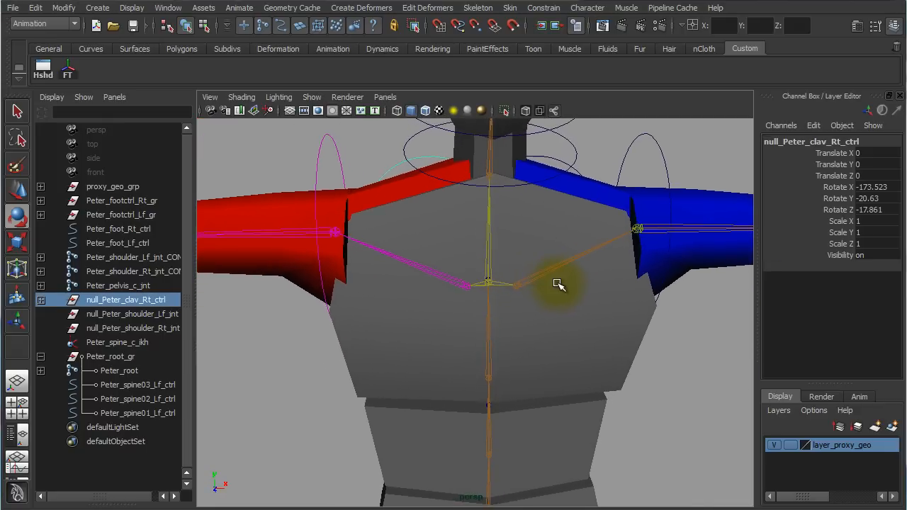
left_click(495, 260, "shift")
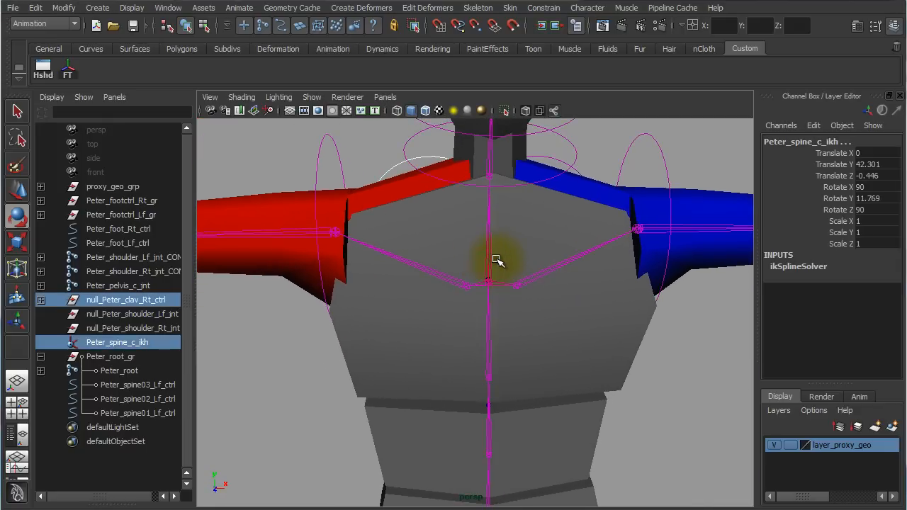
left_click_drag(571, 377, 603, 352, "alt")
left_click(602, 353)
left_click_drag(624, 308, 470, 221, "alt")
left_click(467, 225)
key("Up")
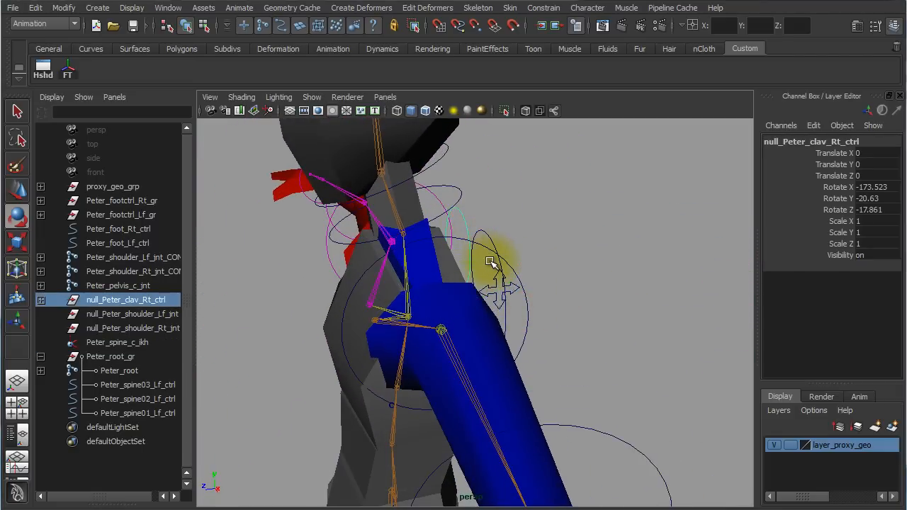
left_click_drag(512, 310, 567, 287, "alt")
right_click_drag(513, 305, 626, 318, "alt")
left_click_drag(536, 322, 586, 329, "alt")
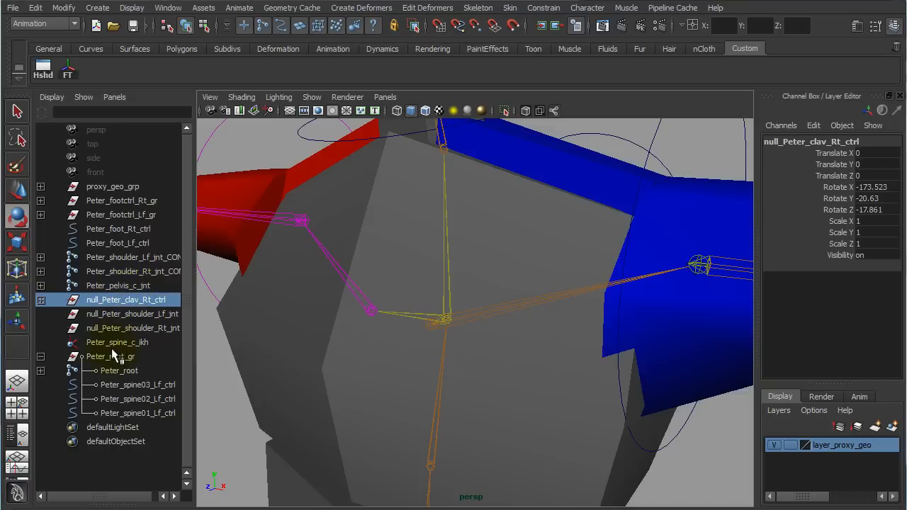
Expand the Peter_root hierarchy down to Peter_spineE_c_jnt, widen the list to read the joint names, and highlight spine joints A and E.
left_click(40, 371)
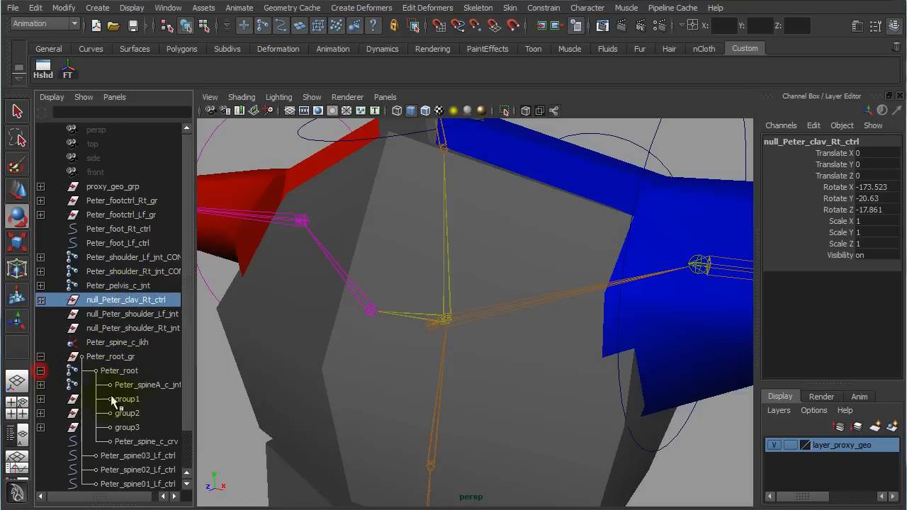
left_click(145, 387)
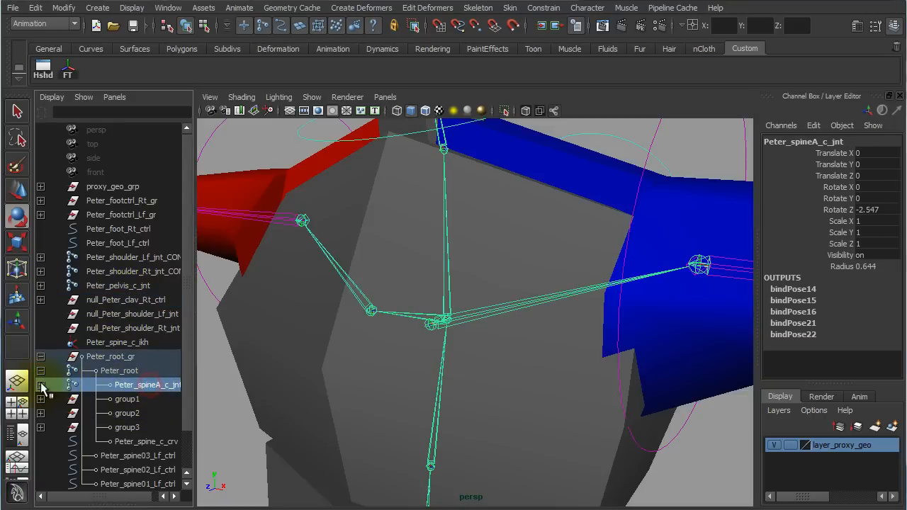
left_click(40, 385)
left_click(40, 399)
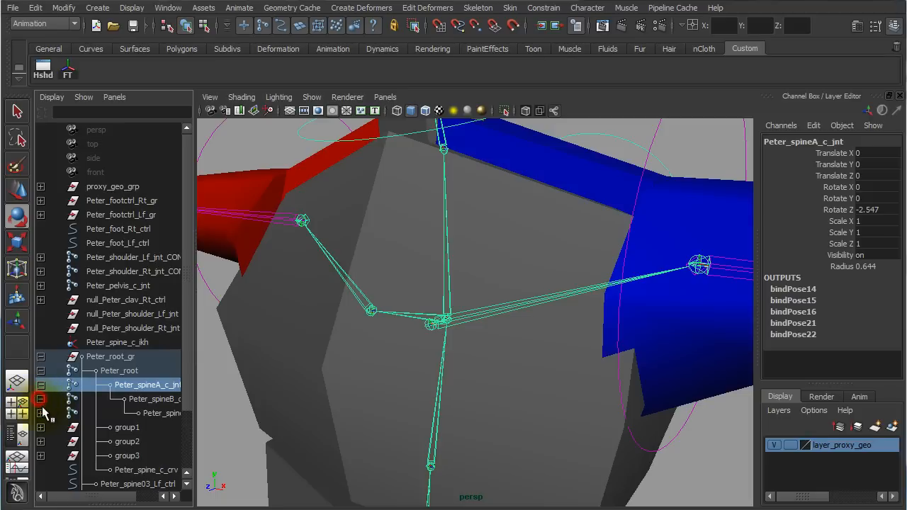
left_click(40, 413)
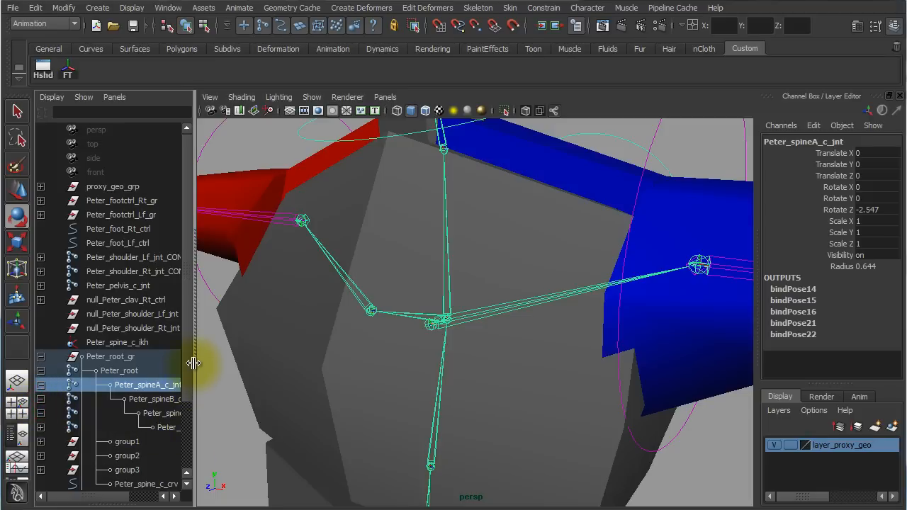
left_click_drag(195, 363, 232, 359)
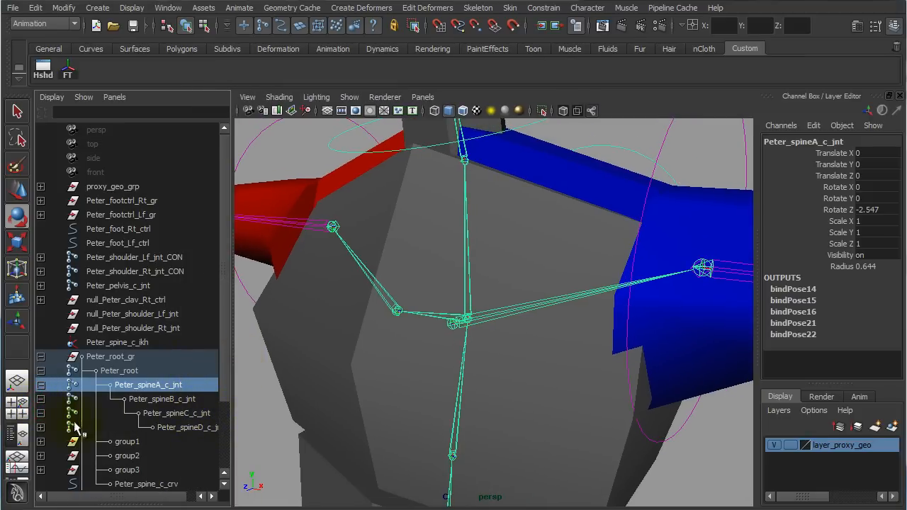
left_click(40, 428)
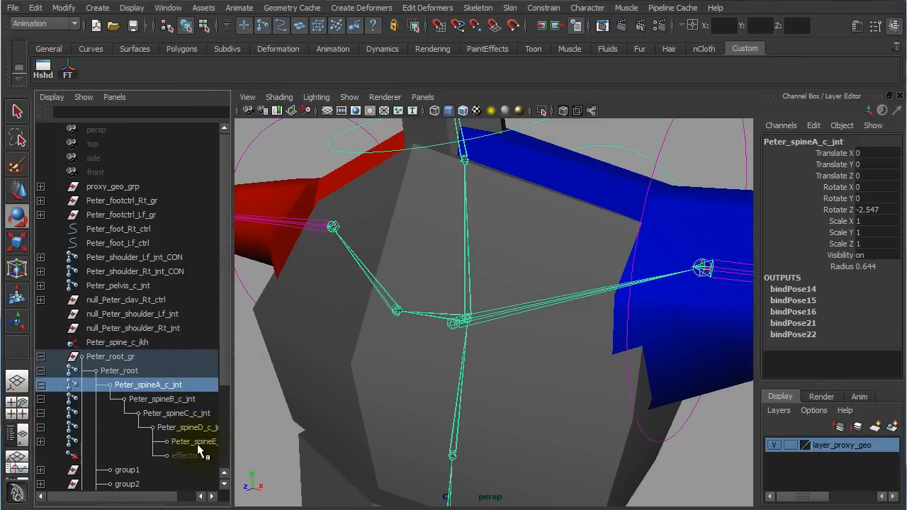
left_click(197, 444, "ctrl")
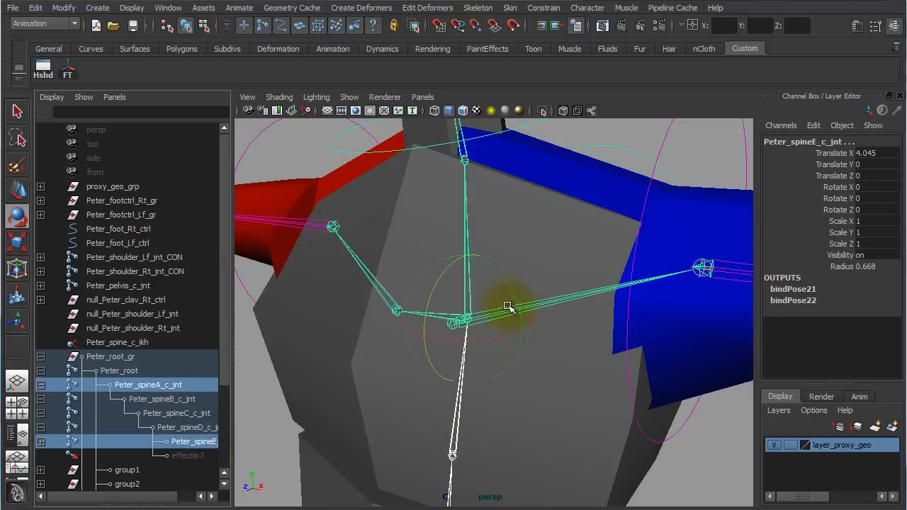
scroll(507, 306, "down", 3)
scroll(543, 391, "down", 6)
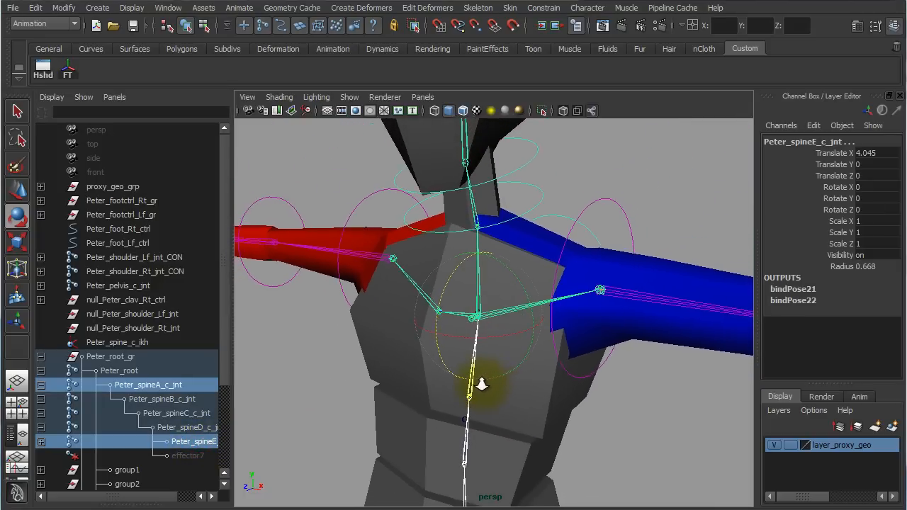
scroll(482, 385, "down", 1)
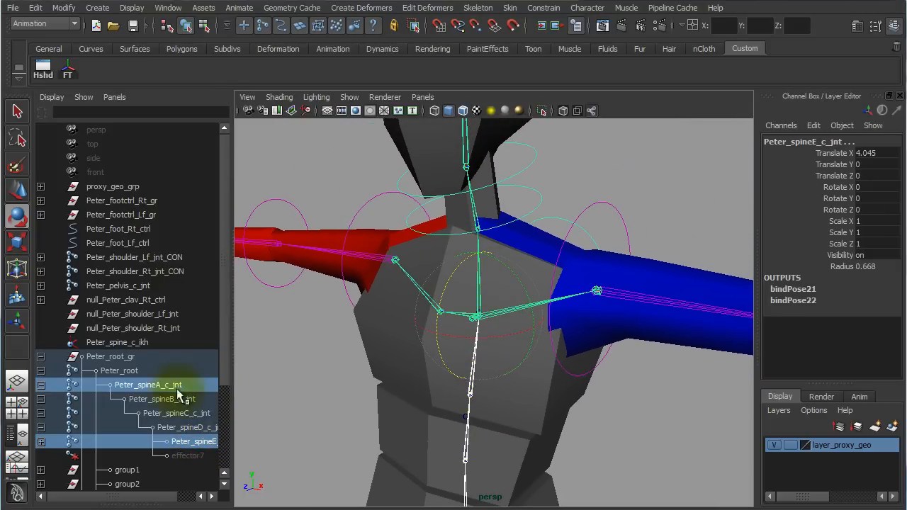
mouse_move(227, 252)
left_mouse_down()
mouse_move(225, 373)
mouse_move(216, 167)
mouse_move(222, 339)
mouse_move(222, 248)
left_mouse_up()
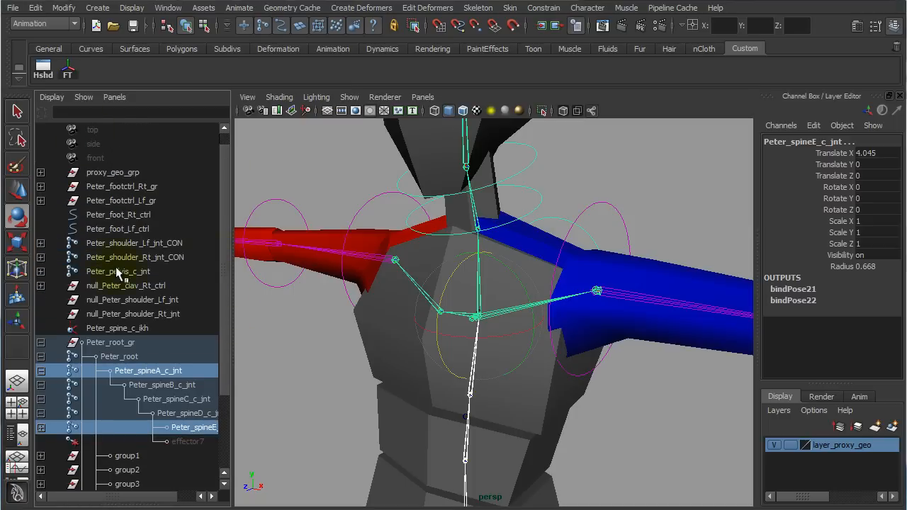
Parent the right clavicle control's null group, null_Peter_clav_Rt_ctrl, to the Peter_spineE_c_jnt joint.
left_click(626, 156)
left_click_drag(605, 196, 491, 229, "alt")
left_click(495, 230)
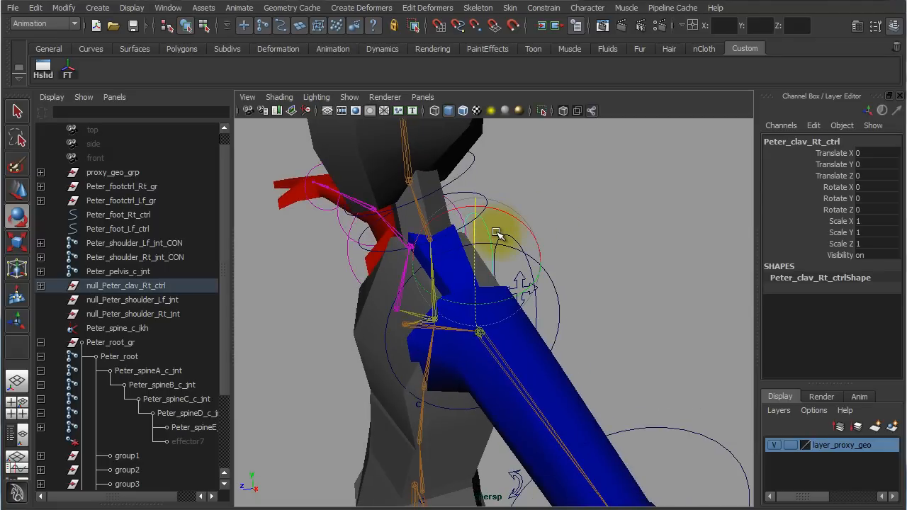
key("Up")
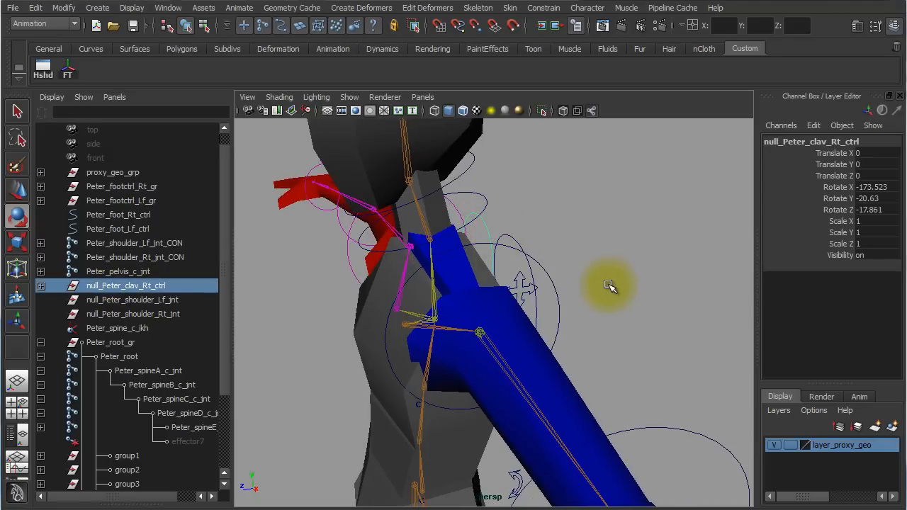
left_click_drag(608, 285, 638, 307, "alt")
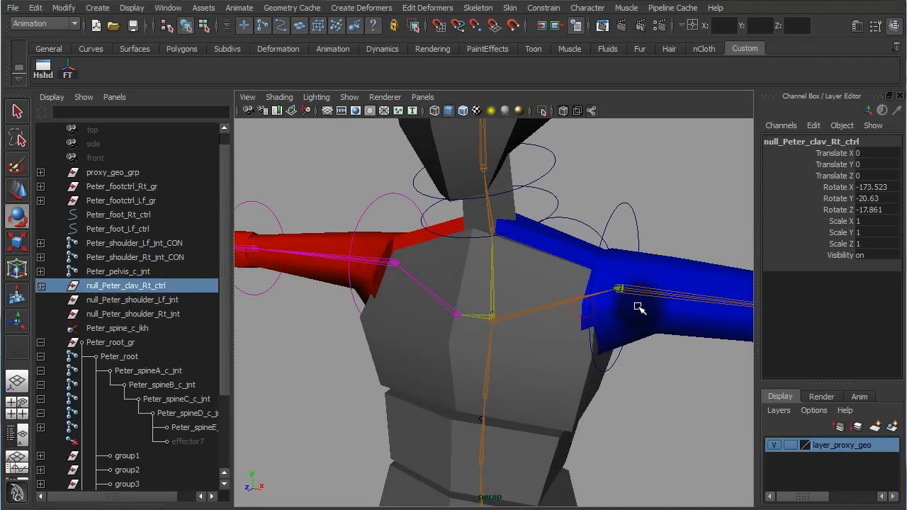
left_click(496, 291)
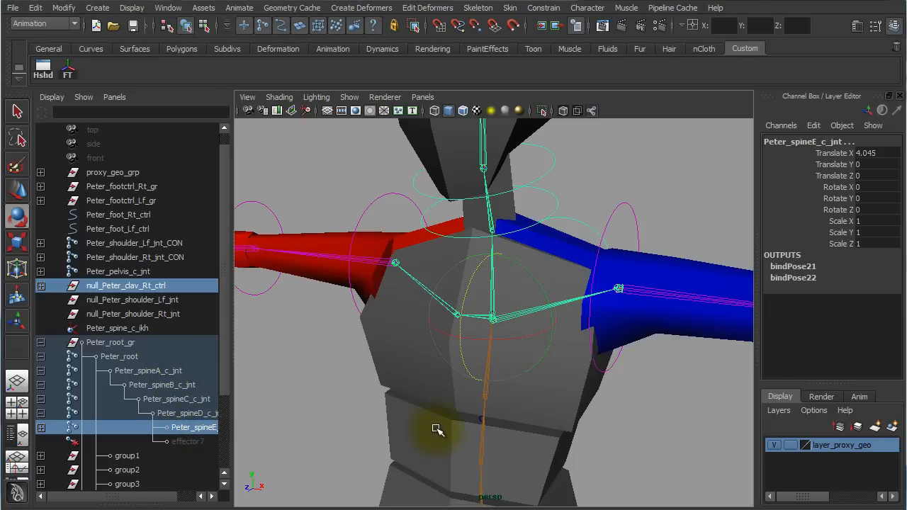
key("p")
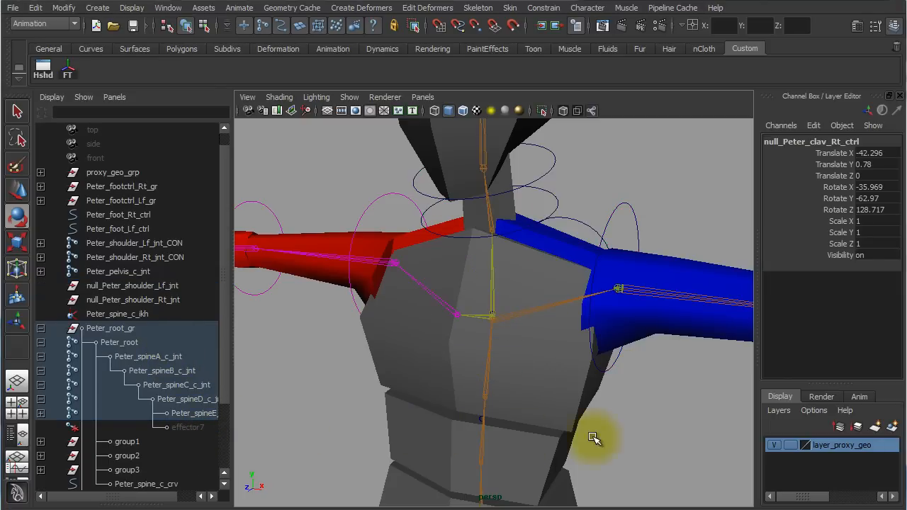
Select the Peter_root_gr group and collapse its hierarchy.
left_click(653, 436)
right_click_drag(652, 436, 461, 380, "alt")
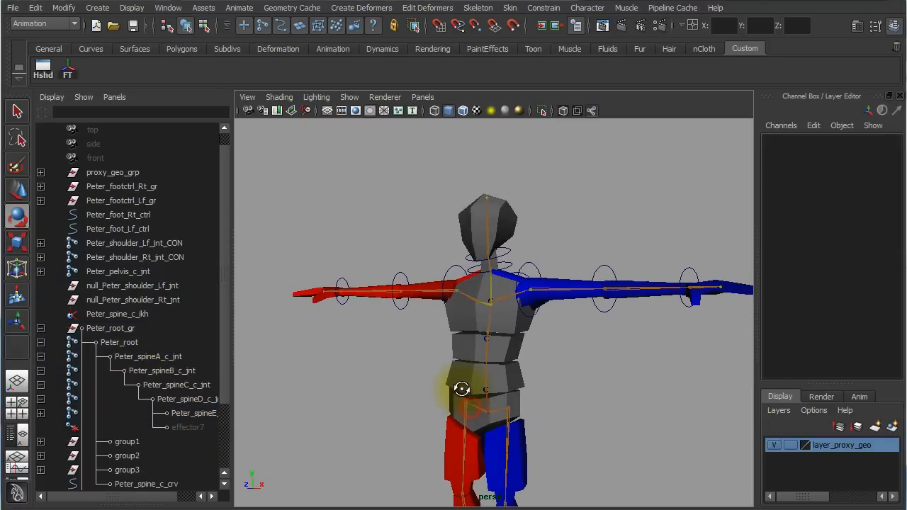
left_click(111, 330)
left_click(40, 328)
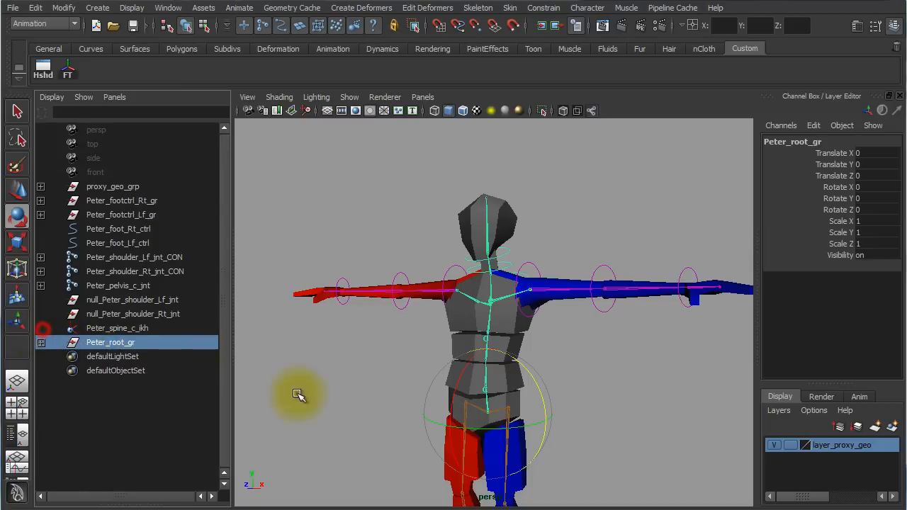
Try moving Peter_root_gr to test how the upper body follows, and undo the move.
left_click_drag(300, 397, 527, 448, "alt")
key("w")
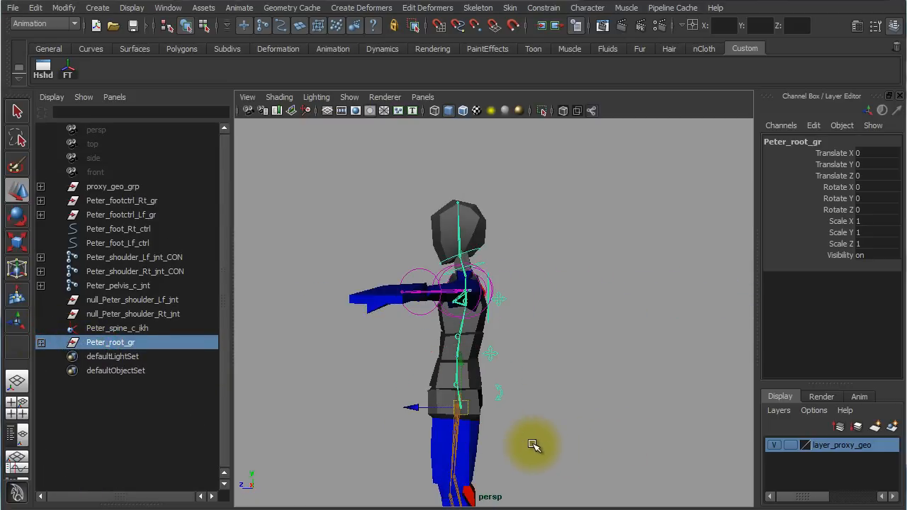
left_click_drag(461, 409, 485, 356)
key("ctrl+z")
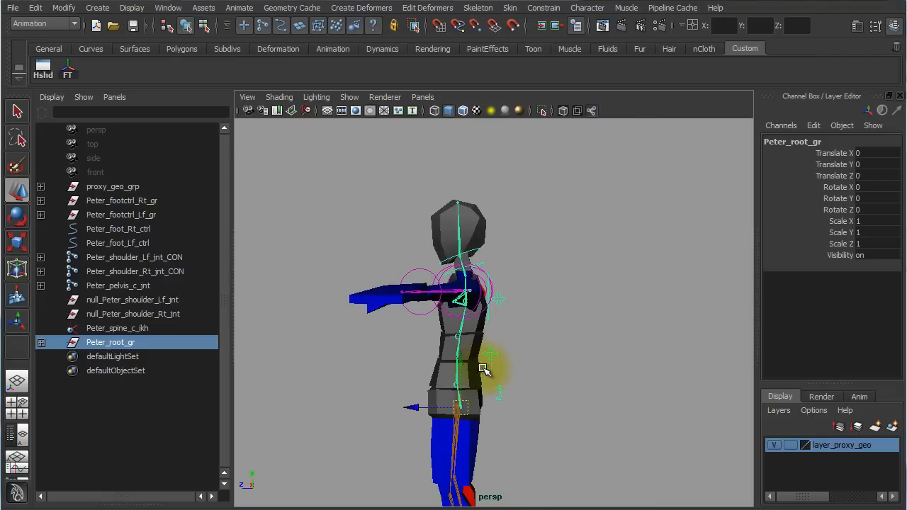
Examine the pelvis joints, legs and spine of the rig from the front and side.
left_click_drag(528, 442, 605, 442, "alt")
middle_click_drag(606, 442, 592, 316, "alt")
right_click_drag(592, 316, 642, 355, "alt")
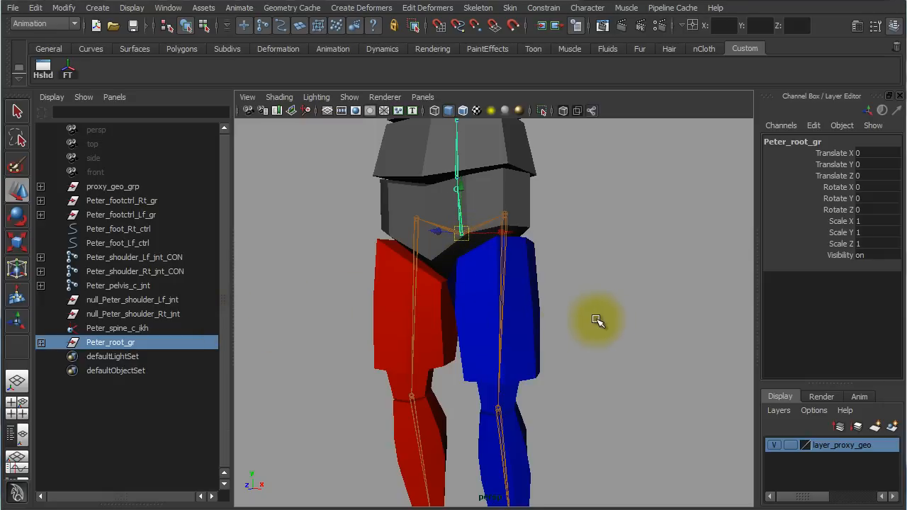
right_click_drag(599, 319, 482, 300, "alt")
left_click_drag(484, 302, 447, 303, "alt")
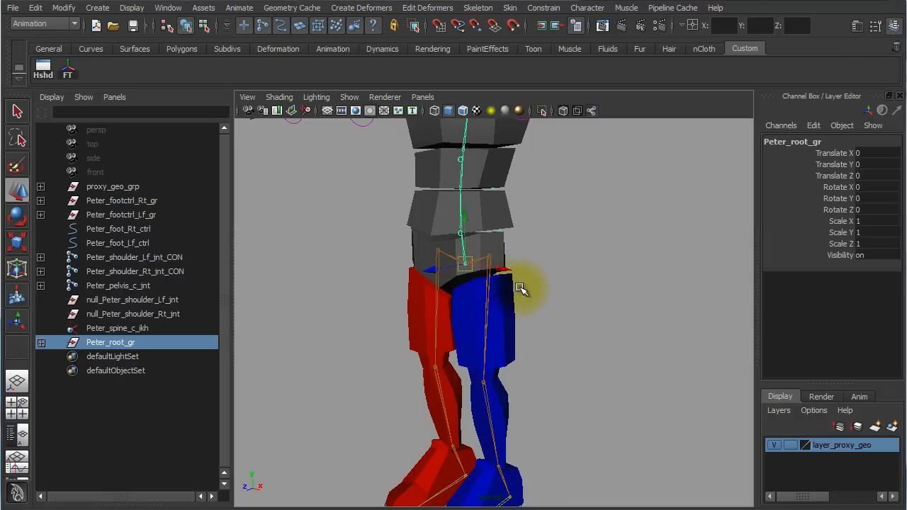
middle_click_drag(523, 279, 544, 376, "alt")
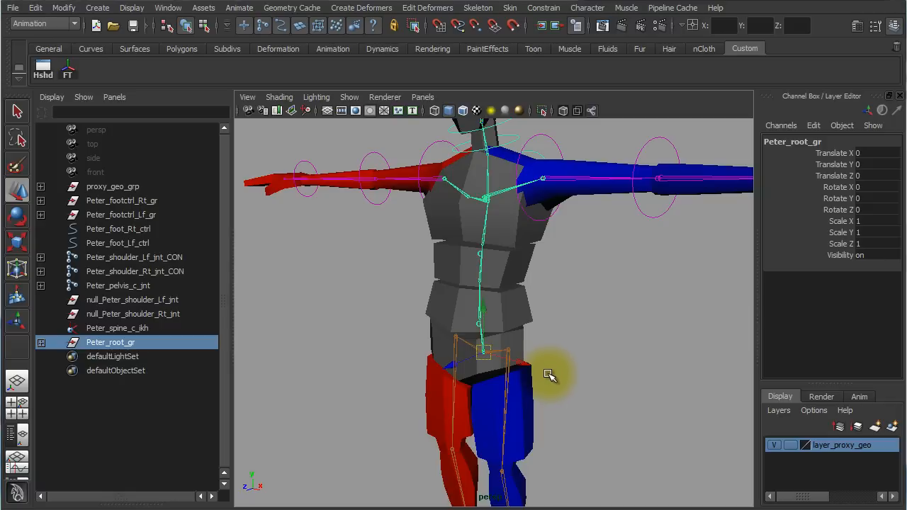
left_click_drag(569, 376, 504, 339, "alt")
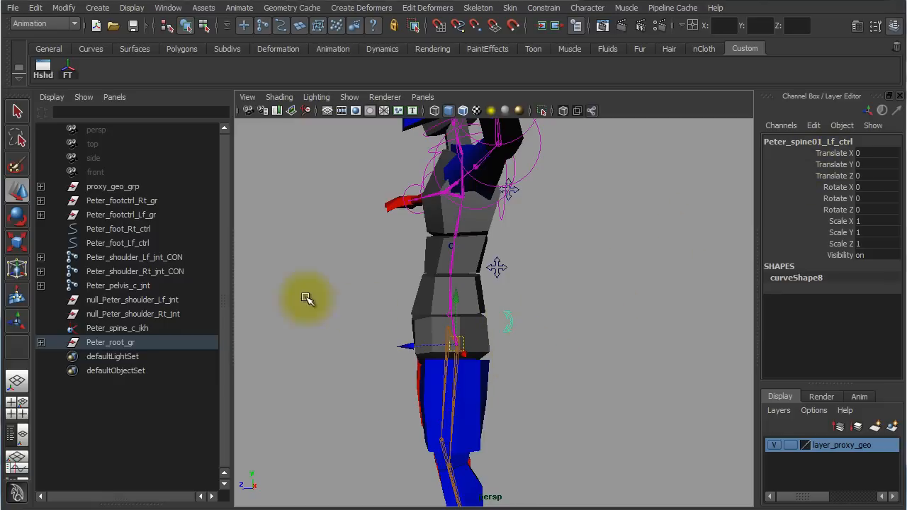
Select the hip control Peter_spine01_Lf_ctrl and reveal it in the scene hierarchy under Peter_root_gr.
left_click(134, 288)
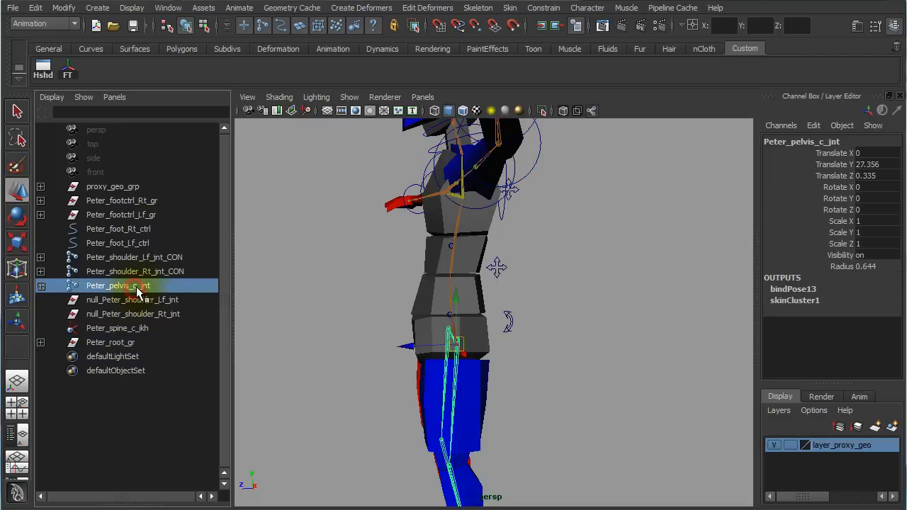
left_click(505, 324)
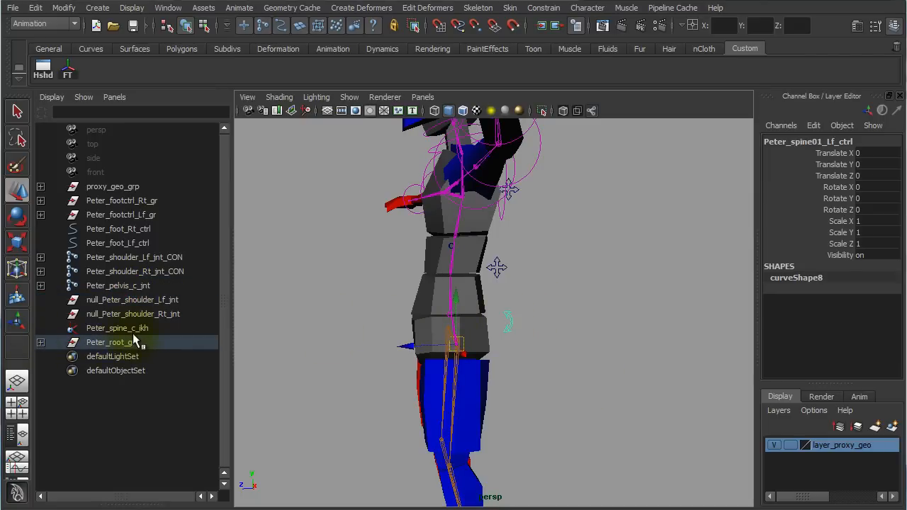
key("f")
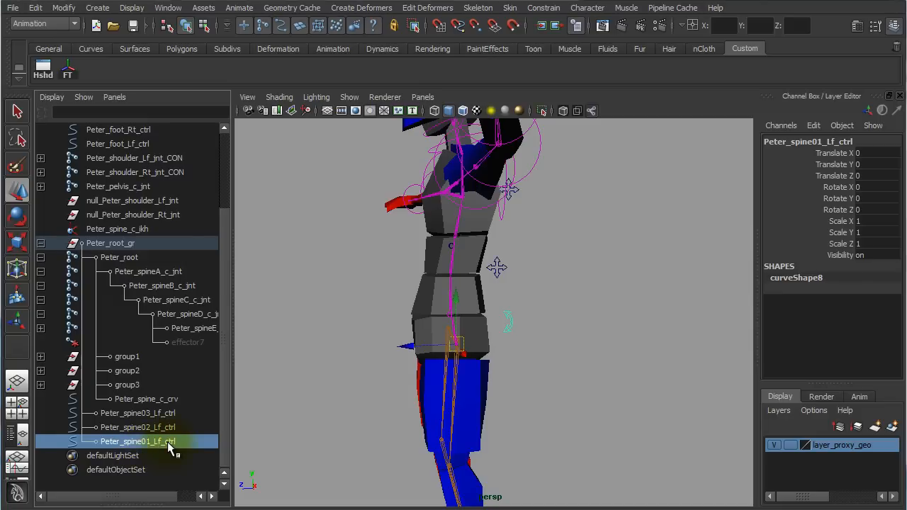
Parent the Peter_pelvis_c_jnt joint to the Peter_spine01_Lf_ctrl control.
left_click(132, 189)
left_click_drag(434, 362, 581, 370, "alt")
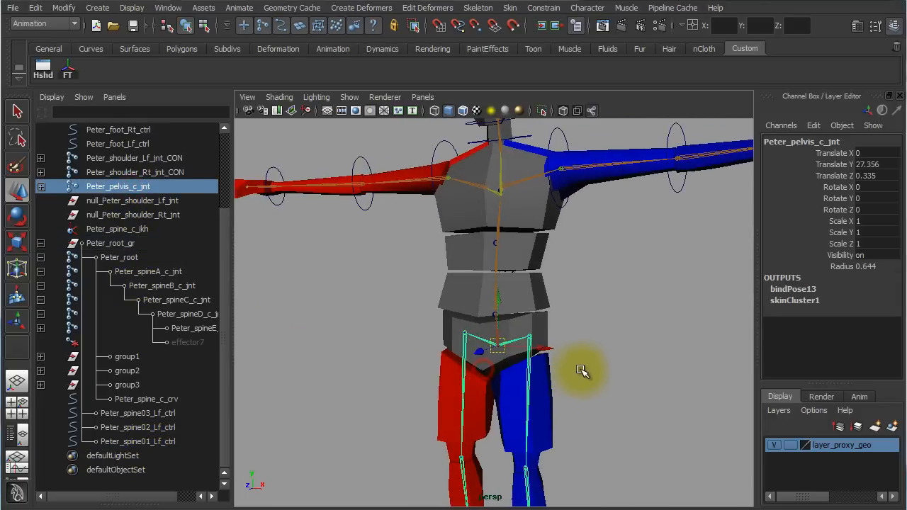
middle_click_drag(584, 375, 601, 240, "alt")
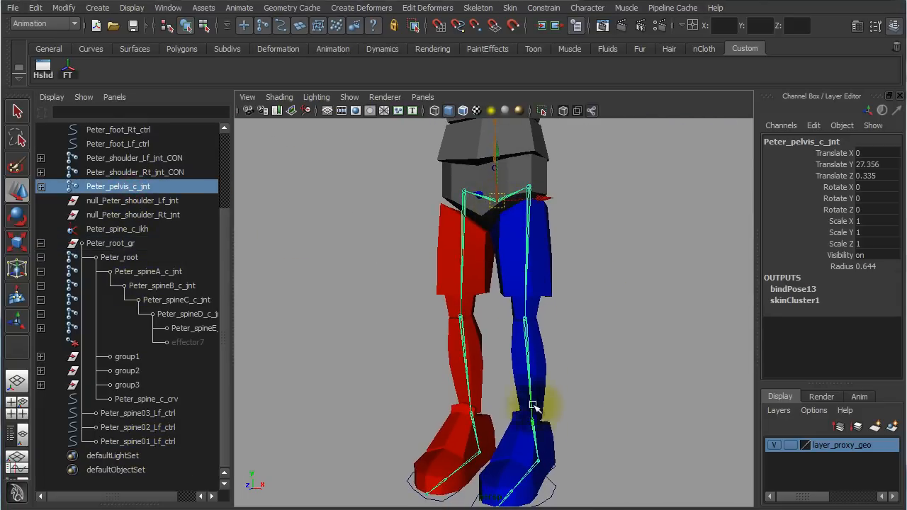
right_click_drag(602, 385, 491, 372, "alt")
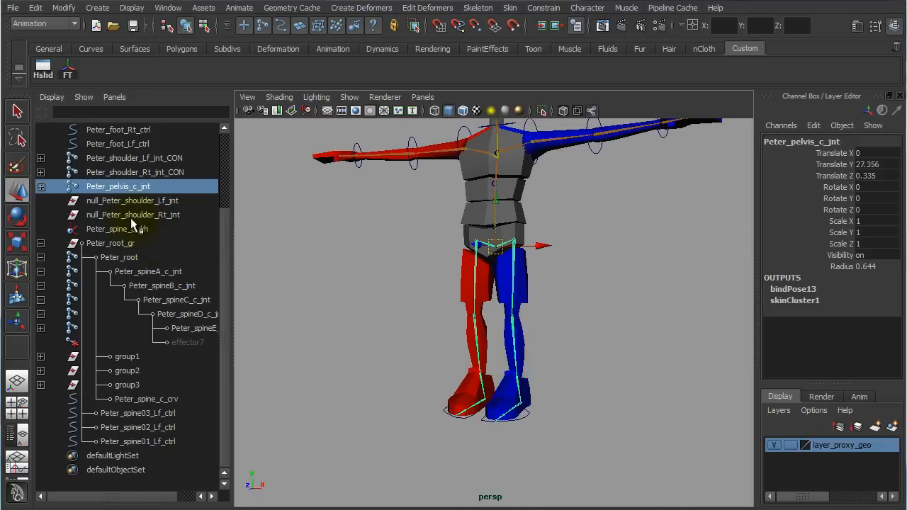
middle_click_drag(118, 185, 147, 442)
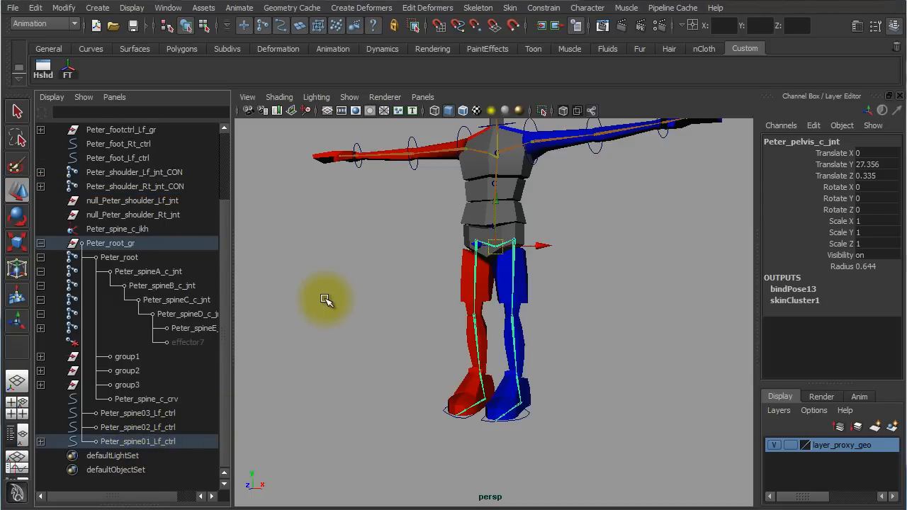
left_click(653, 360)
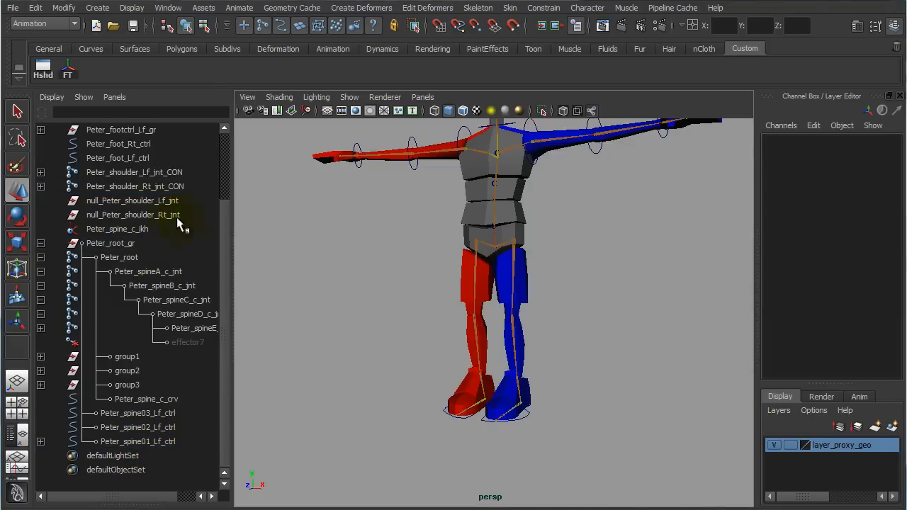
Try moving Peter_root_gr forward to test how the pelvis and legs follow, and undo the move.
left_click(113, 242)
left_click_drag(513, 358, 494, 333, "alt")
left_click_drag(471, 254, 301, 250)
key("ctrl+z")
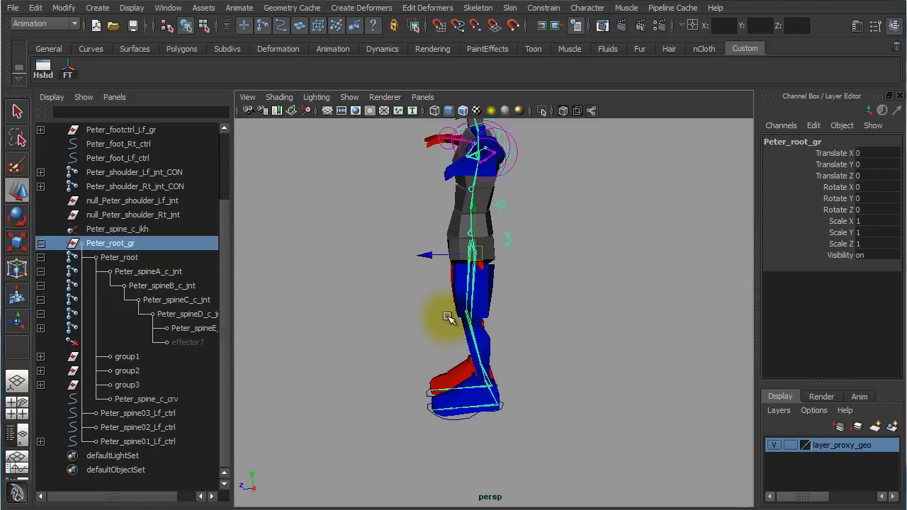
Try rotating Peter_spine01_Lf_ctrl about 32 degrees around Z to test the hips, and undo the rotation.
left_click_drag(492, 342, 616, 337, "alt")
right_click_drag(616, 337, 731, 362, "alt")
left_click_drag(658, 317, 573, 321, "alt")
left_click(467, 266)
left_click_drag(521, 334, 573, 365, "alt")
right_click_drag(573, 364, 577, 300, "alt")
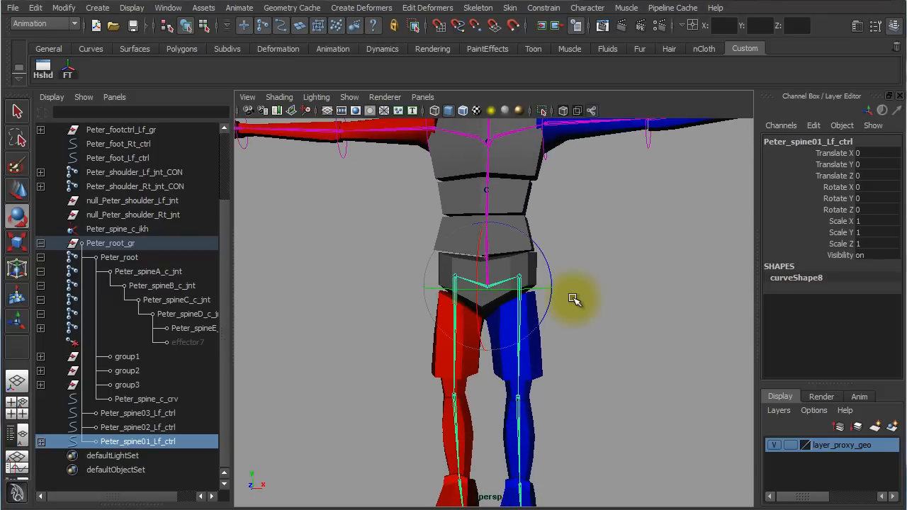
left_click_drag(550, 263, 491, 271)
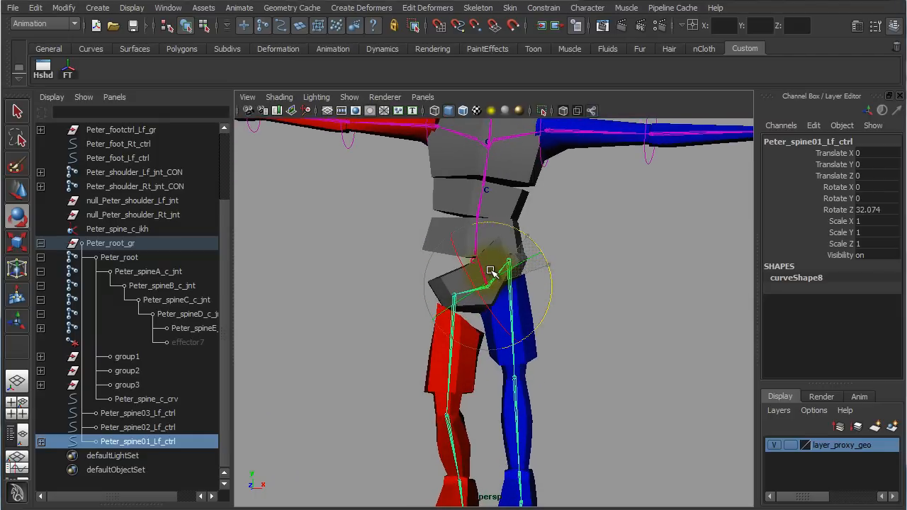
key("ctrl+z")
Try twisting the hips with Peter_spine01_Lf_ctrl around Y, undo the rotation and clear the selection.
left_click_drag(611, 324, 556, 338, "alt")
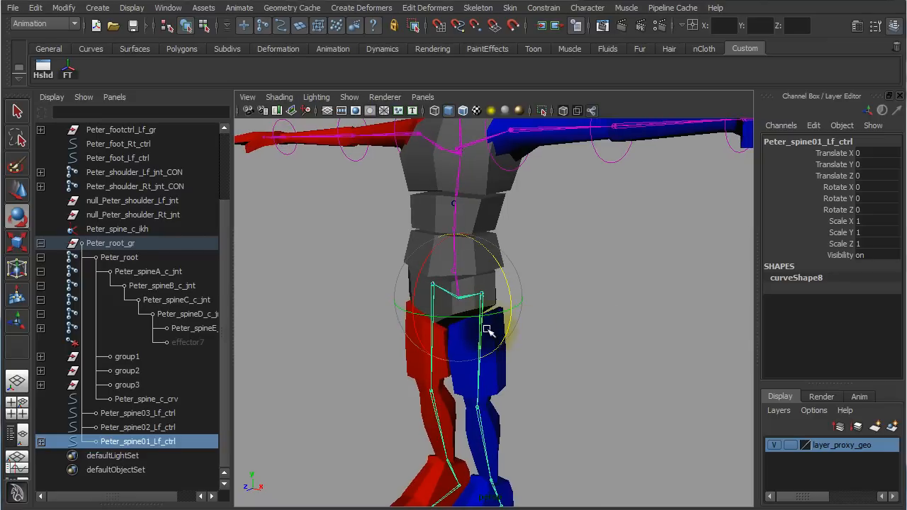
left_click_drag(464, 323, 536, 321)
key("ctrl+z")
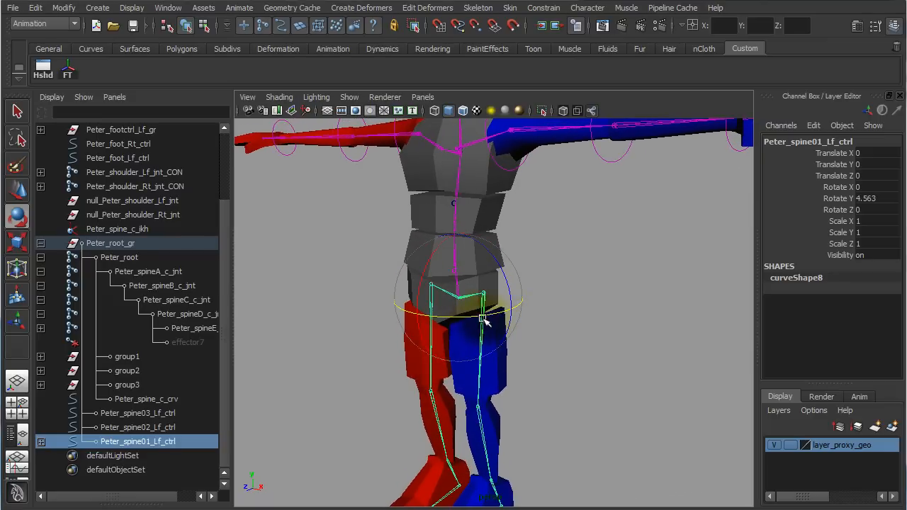
left_click(592, 339)
Select Peter_root_gr and collapse its hierarchy.
left_click_drag(573, 339, 522, 339, "alt")
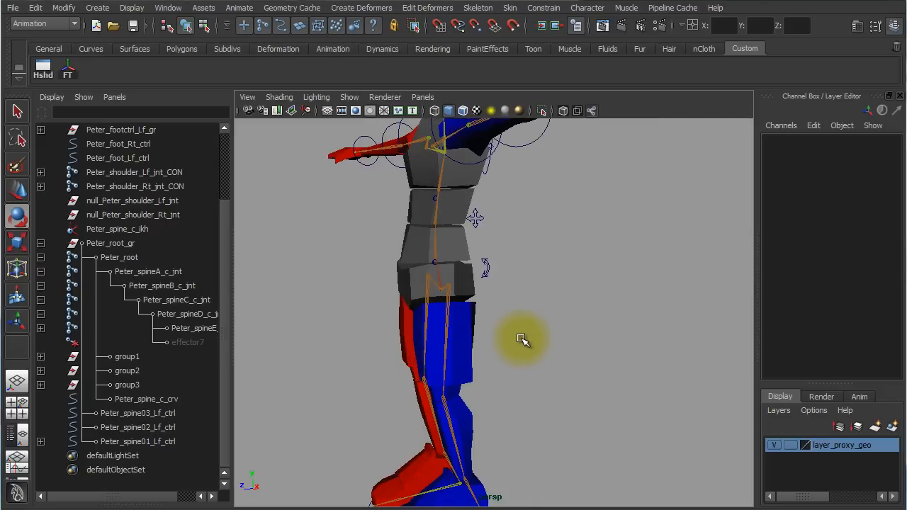
left_click(109, 243)
left_click(41, 244)
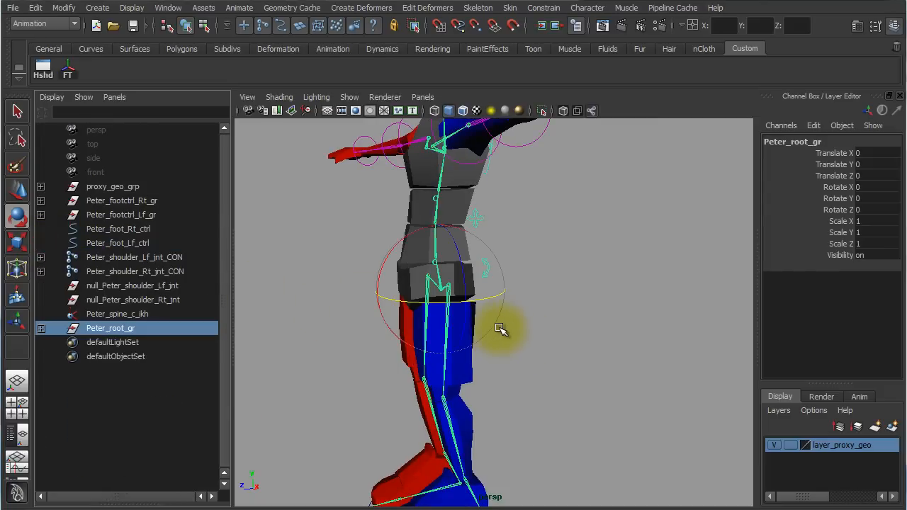
Check which joints the Peter_spine01_Lf_ctrl hip control drives, and look at the pelvis from the front.
left_click(560, 344)
mouse_move(539, 340)
left_mouse_down("alt")
mouse_move(569, 336)
mouse_move(537, 341)
left_mouse_up("alt")
left_click(497, 285)
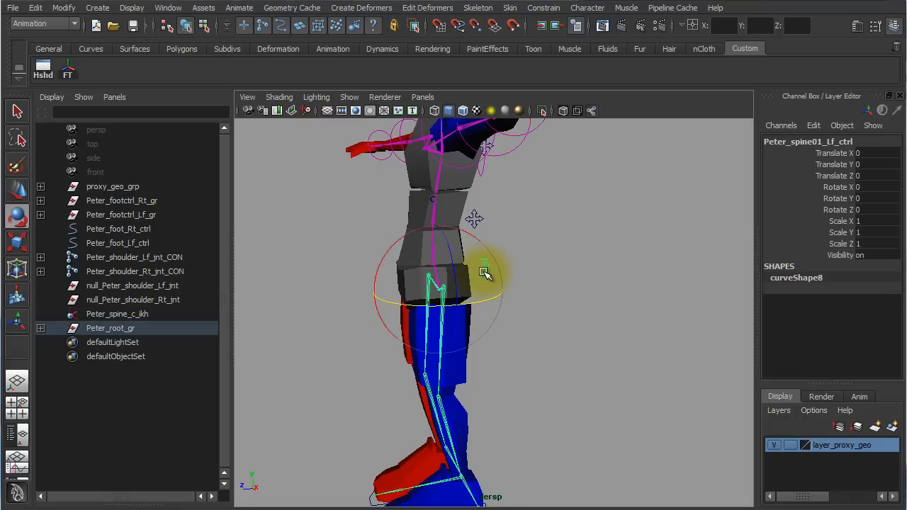
left_click(548, 329)
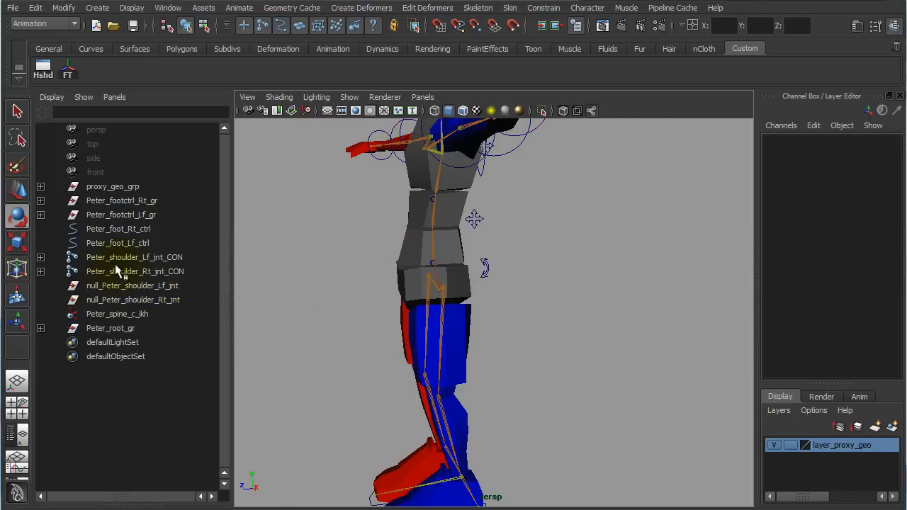
left_click_drag(446, 307, 551, 330, "alt")
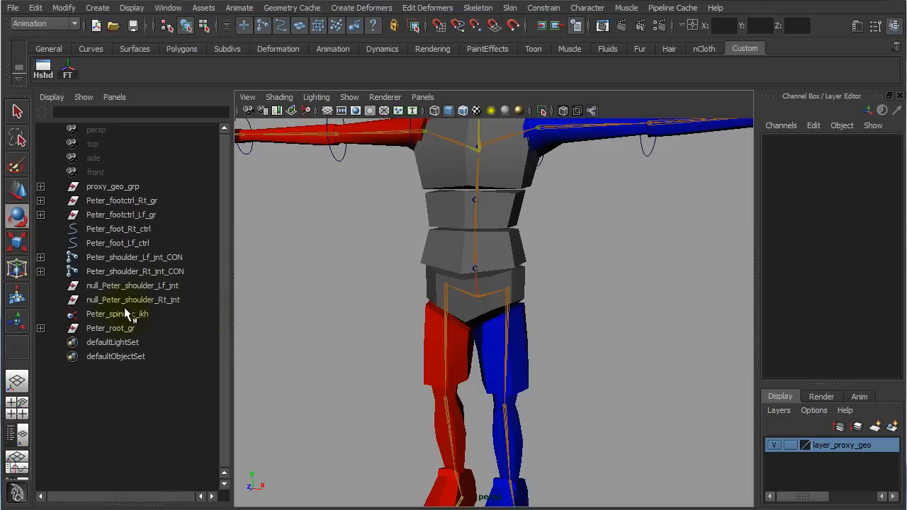
Try rotating Peter_root_gr around Z to test the whole body, and undo the rotation.
left_click(120, 329)
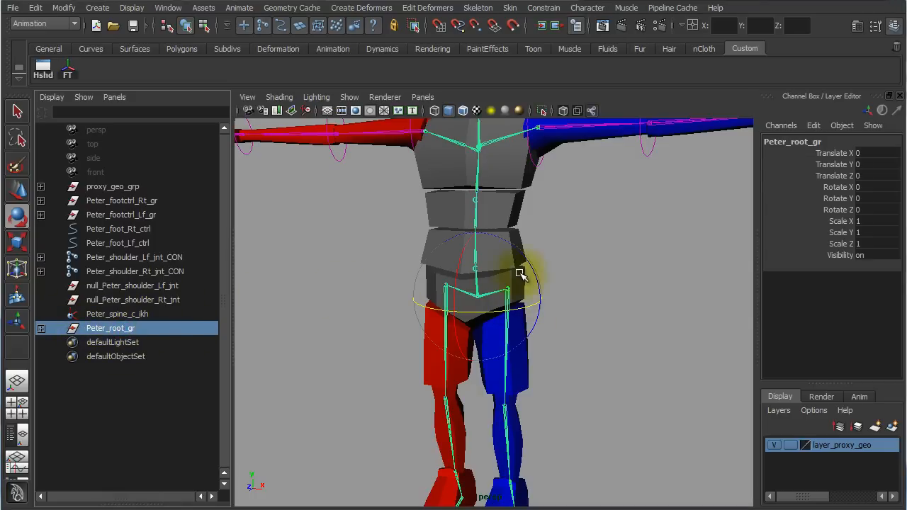
left_click_drag(538, 276, 488, 315)
key("ctrl+z")
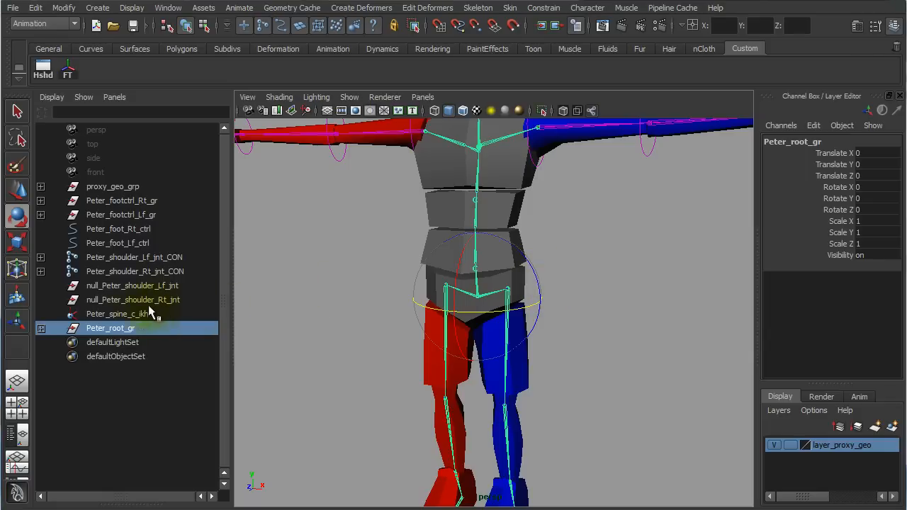
Hide the layer_proxy_geo display layer so only the joints and controls show, and clear the selection.
left_click(126, 329)
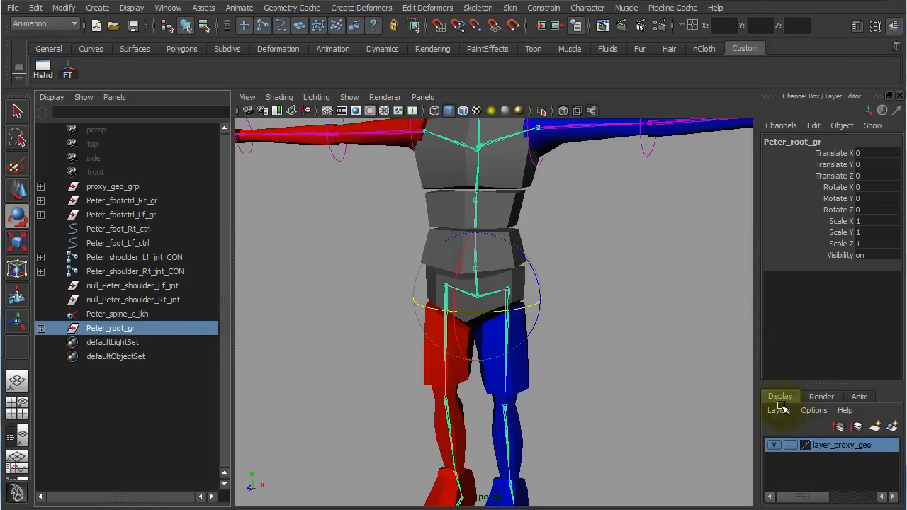
left_click(775, 445)
left_click(588, 287)
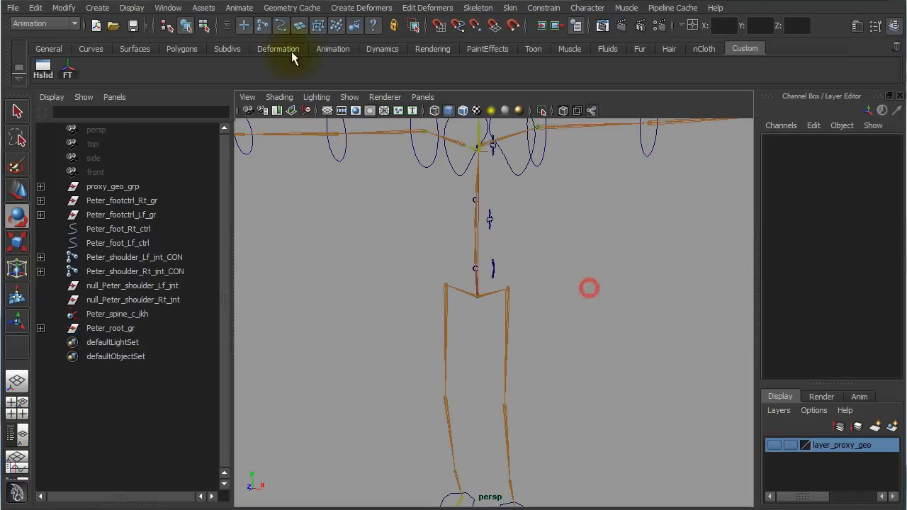
Create a NURBS circle and scale it uniformly to about 15.3.
left_click(97, 10)
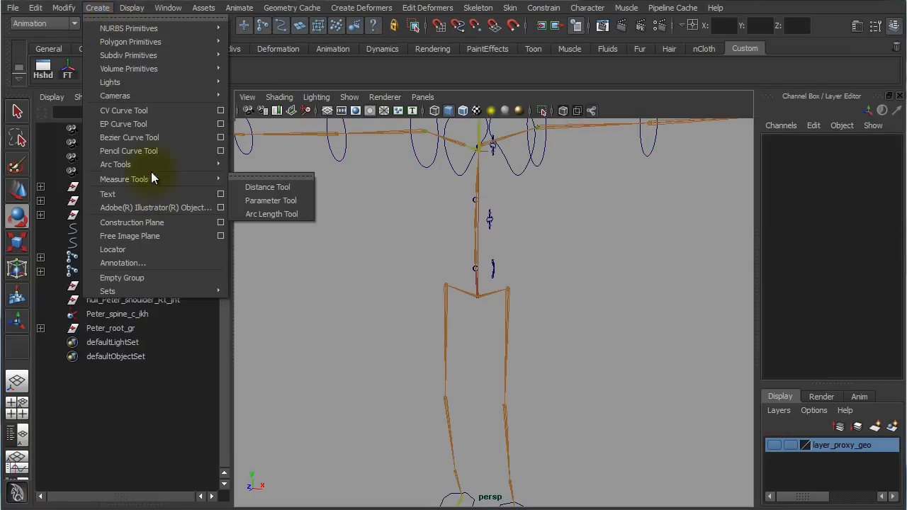
mouse_move(142, 31)
mouse_move(179, 28)
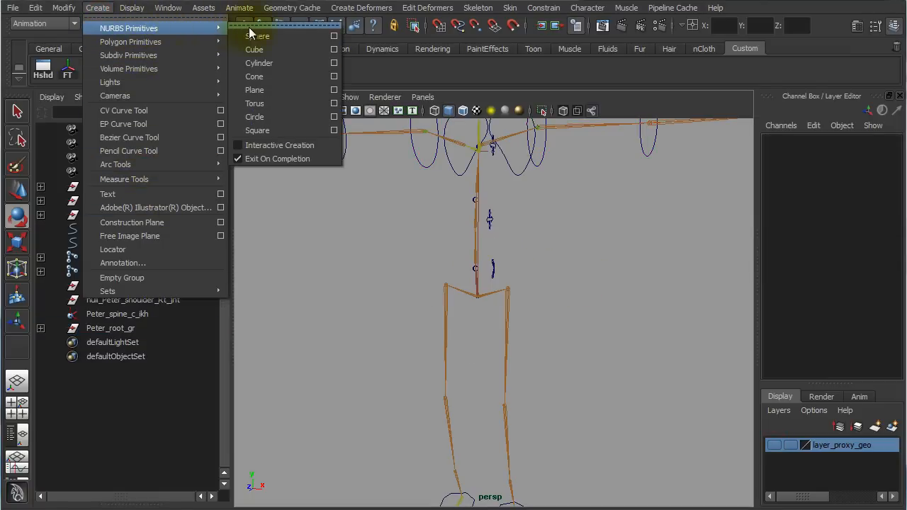
left_click(263, 121)
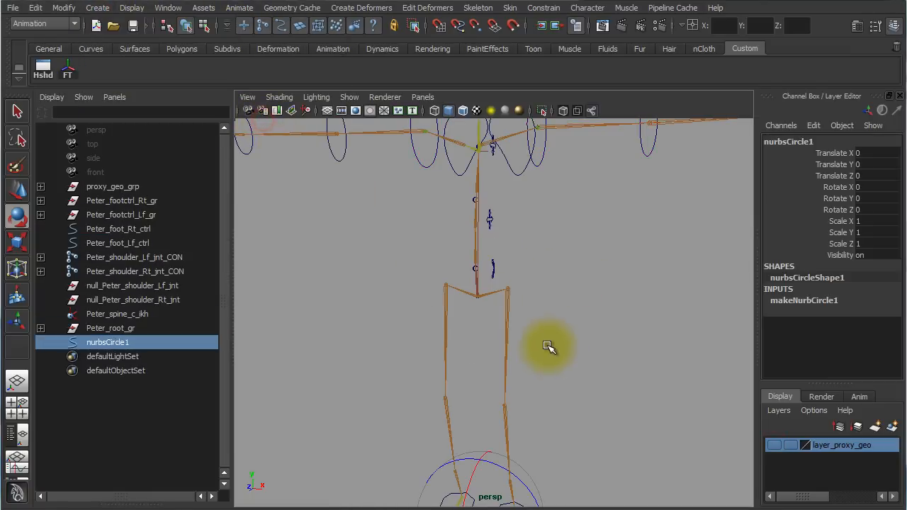
right_click_drag(549, 346, 491, 309, "alt")
key("r")
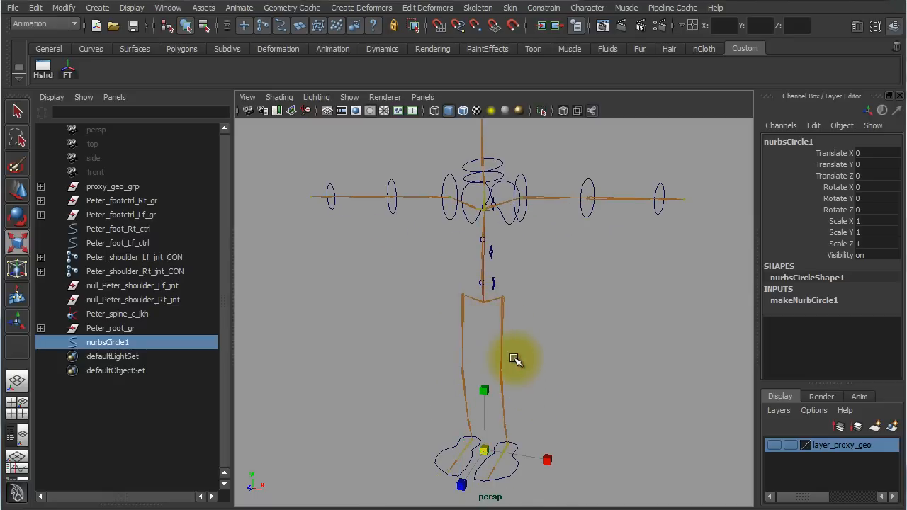
middle_click_drag(518, 360, 624, 369)
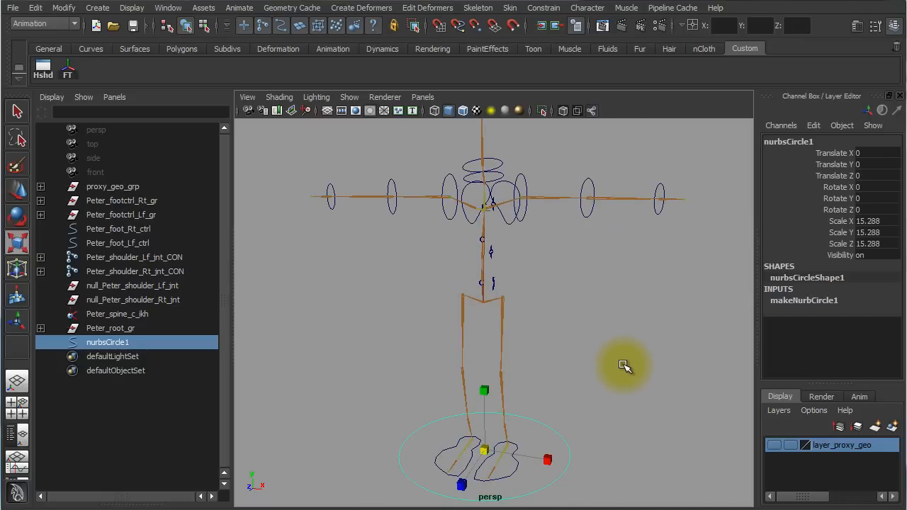
Snap the circle to the root joint at the pelvis, at Translate Y 27.356 and Z 0.335.
key("w")
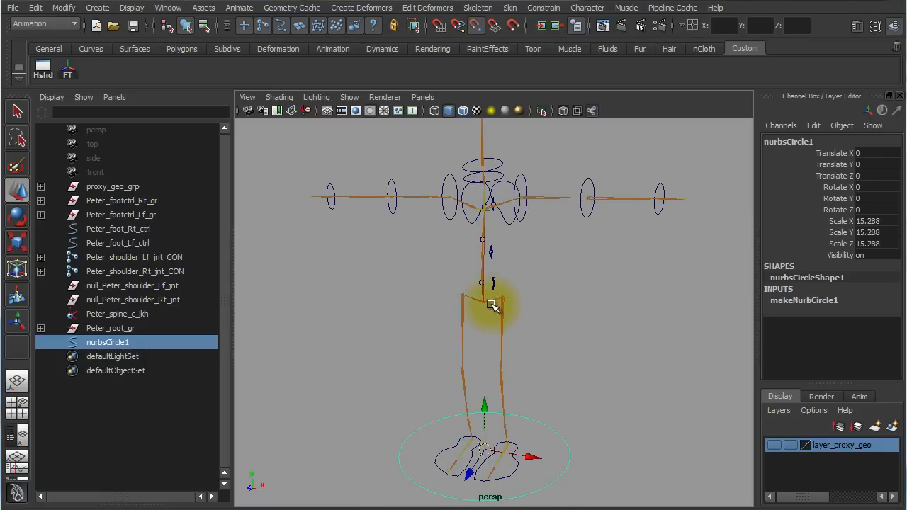
middle_click_drag(487, 306, 485, 304)
left_click_drag(499, 363, 522, 358, "alt")
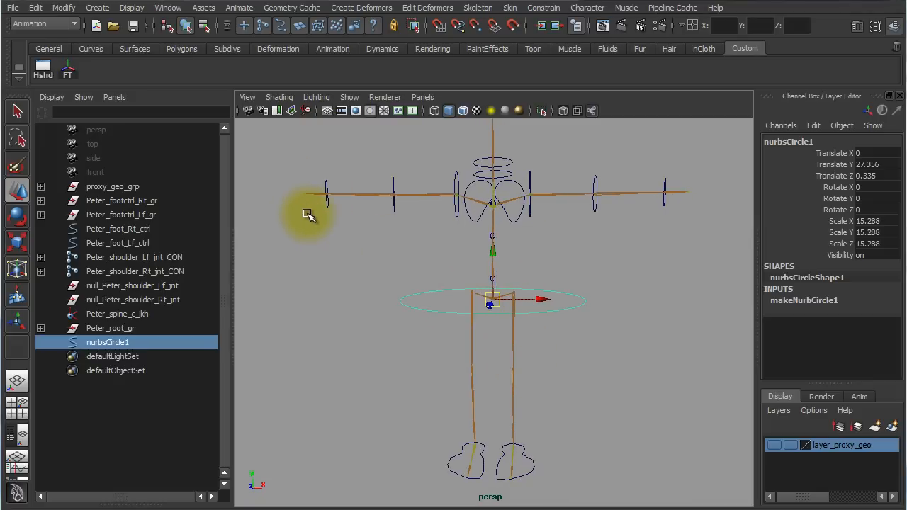
left_click(35, 8)
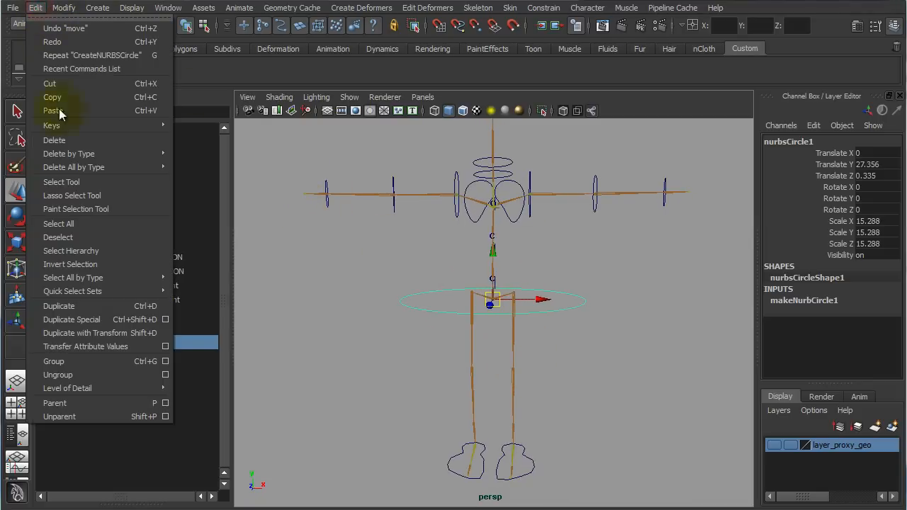
mouse_move(117, 155)
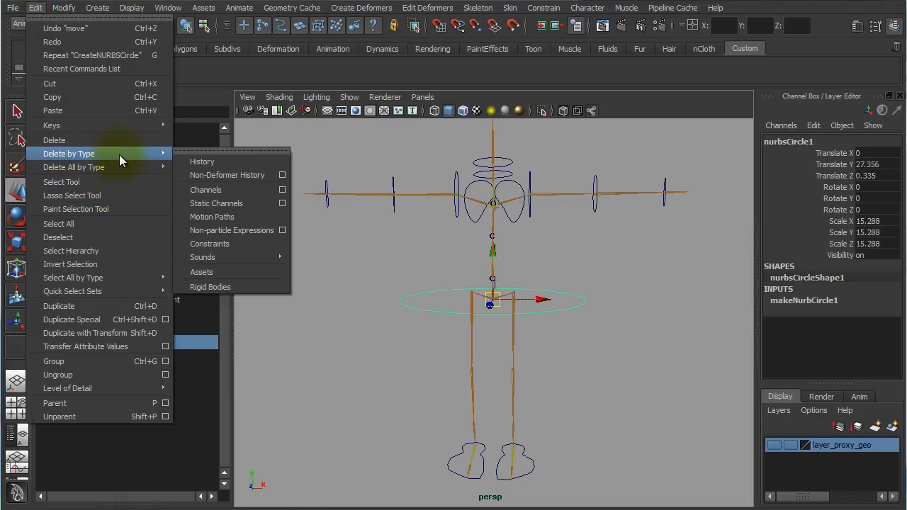
left_click(351, 149)
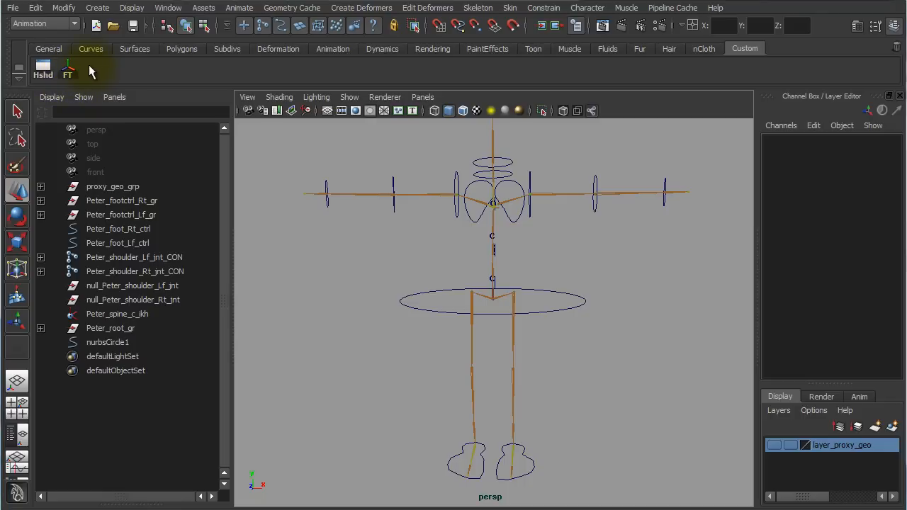
left_click(423, 356)
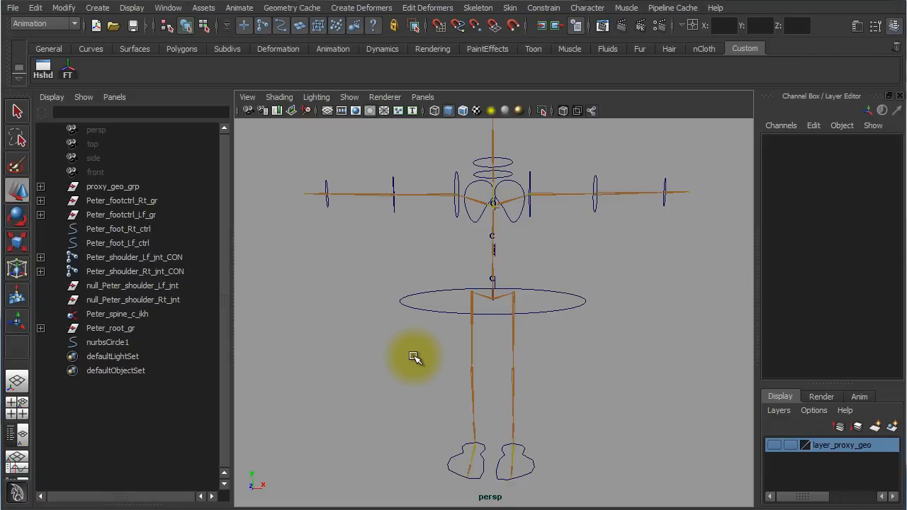
Add the Delete by Type History command to the Custom shelf and delete the pelvis circle's construction history with it.
left_click(36, 8)
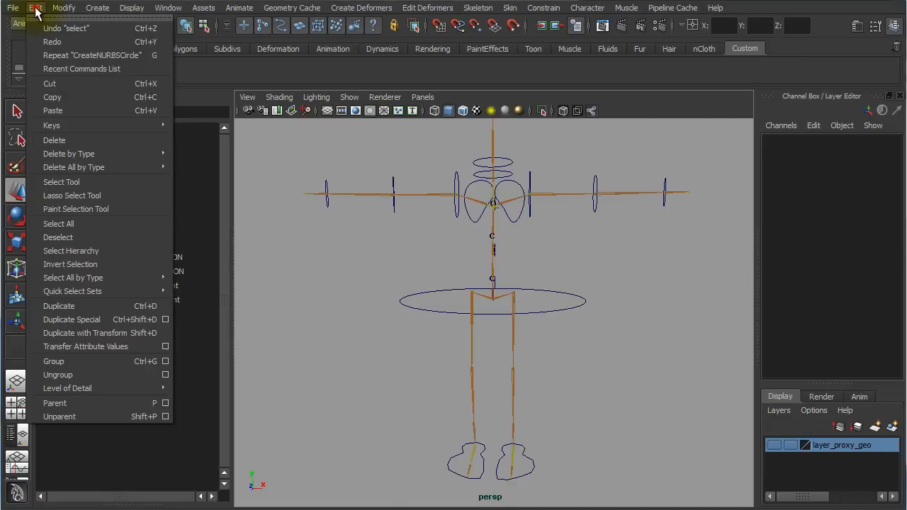
left_click(101, 154)
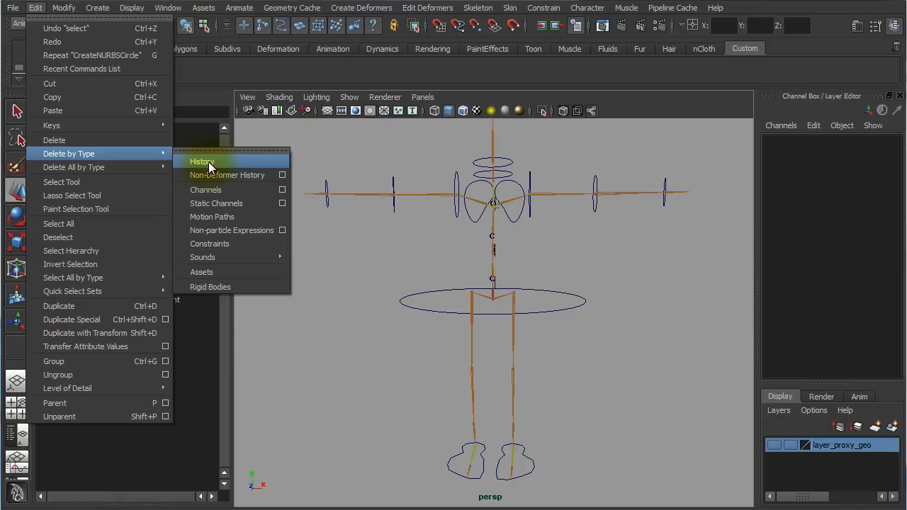
left_click(346, 155)
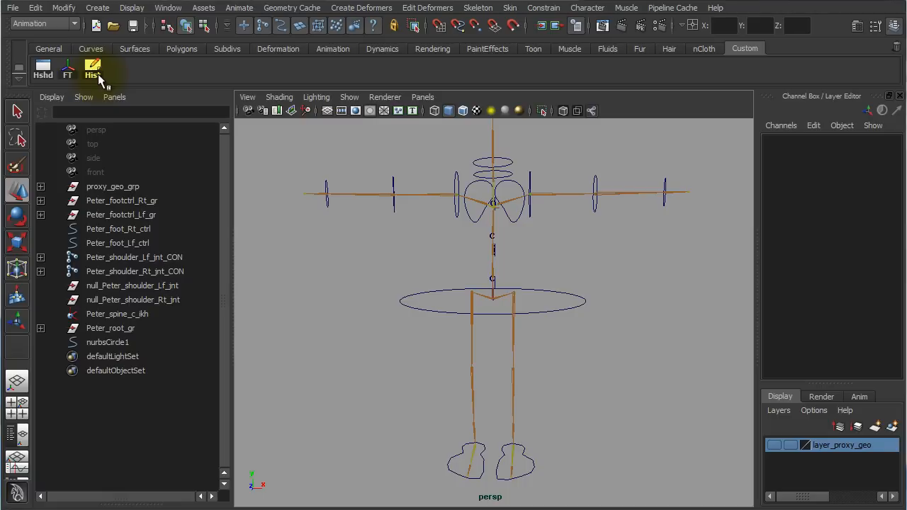
left_click(580, 310)
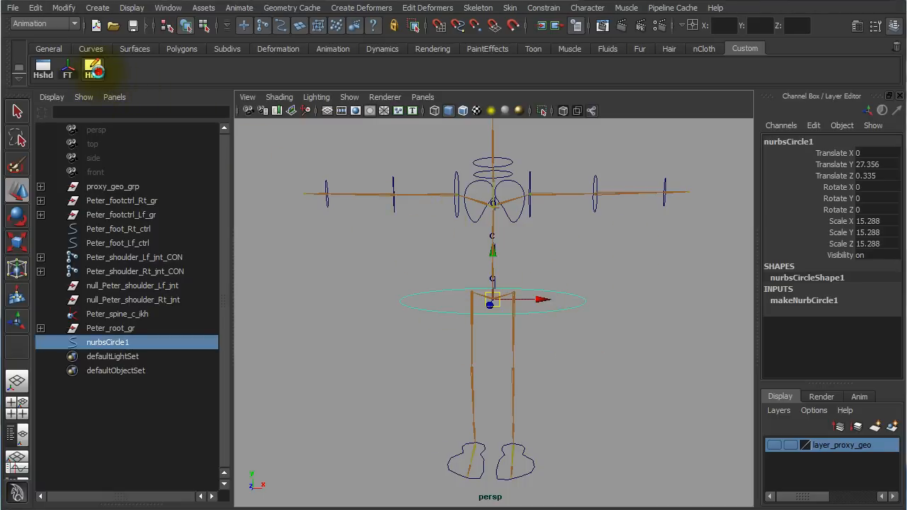
left_click(94, 68)
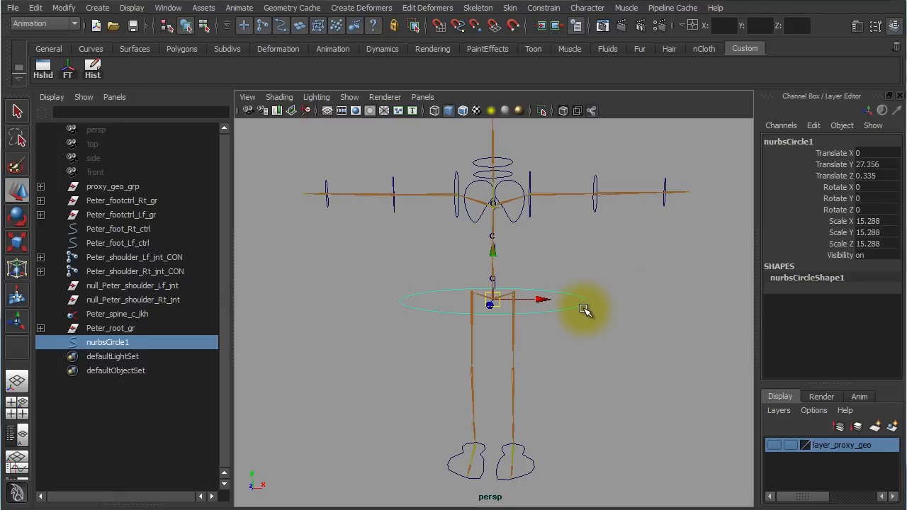
Show the layer_proxy_geo display layer and scale the pelvis circle uniformly down to about 7.58 so it fits around the hips.
left_click(777, 446)
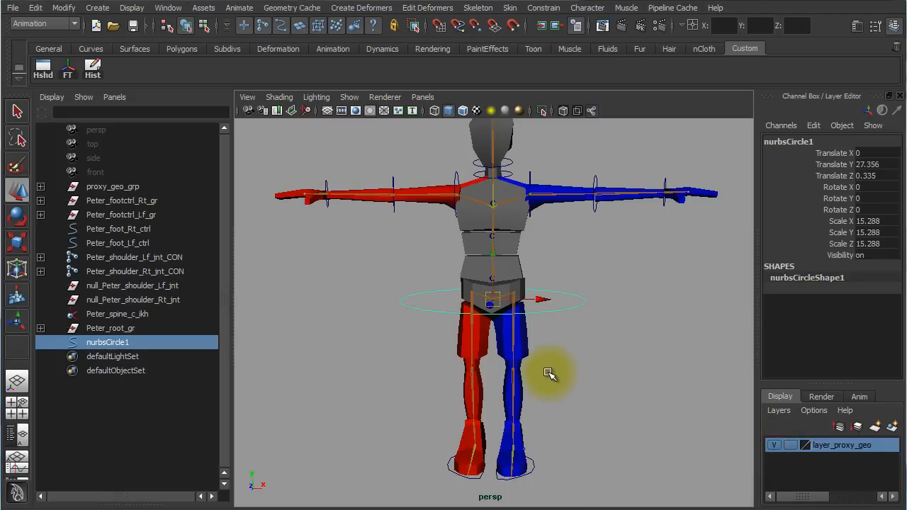
mouse_move(612, 353)
left_mouse_down("alt")
mouse_move(624, 381)
mouse_move(621, 360)
left_mouse_up("alt")
key("r")
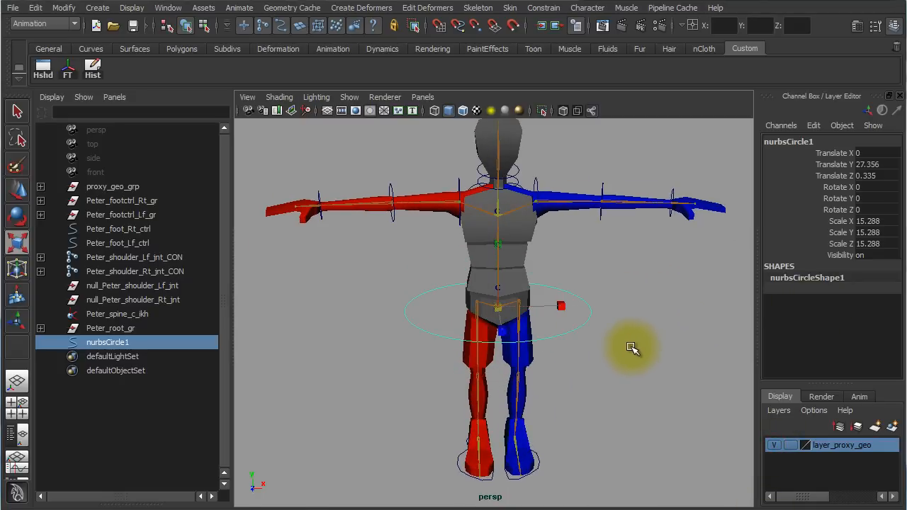
middle_click_drag(597, 341, 569, 340)
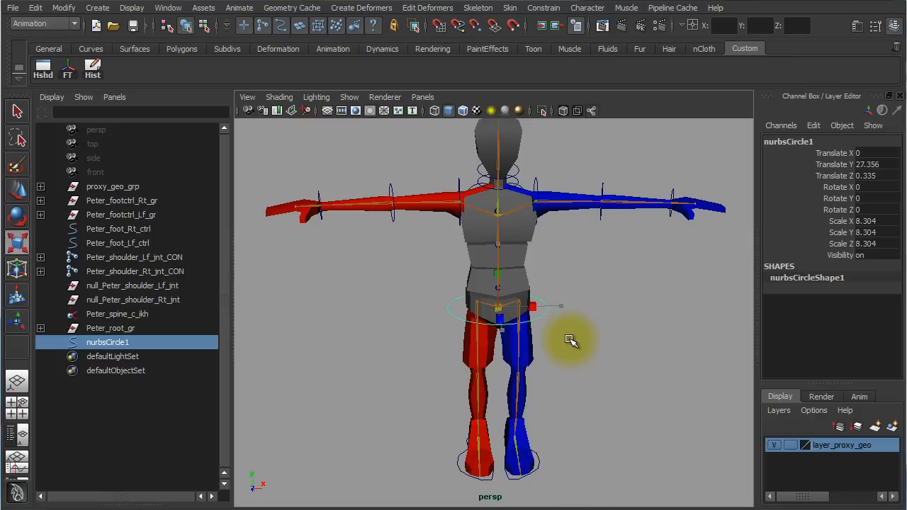
left_click_drag(576, 362, 480, 365, "alt")
right_click_drag(544, 361, 747, 369, "alt")
left_click_drag(608, 353, 664, 350, "alt")
middle_click_drag(664, 352, 644, 354)
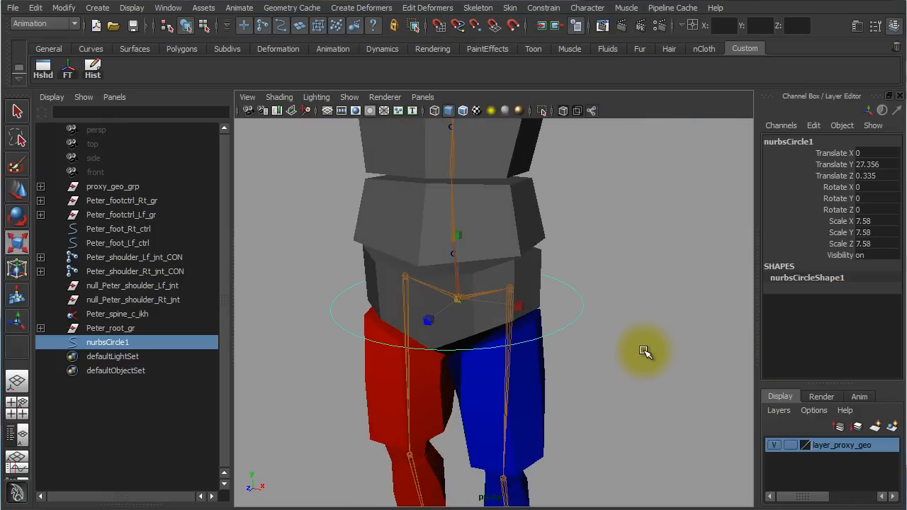
left_click_drag(614, 362, 663, 358, "alt")
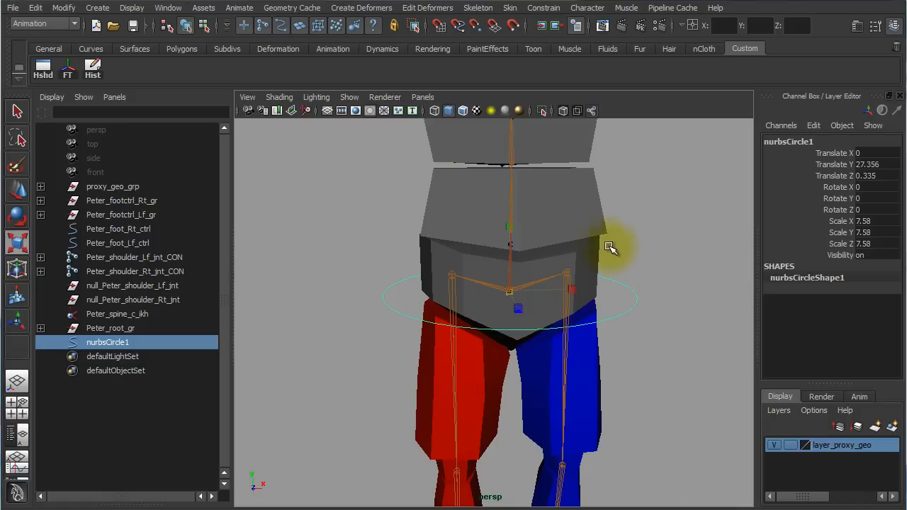
Freeze the transformations of the pelvis circle.
left_click(64, 8)
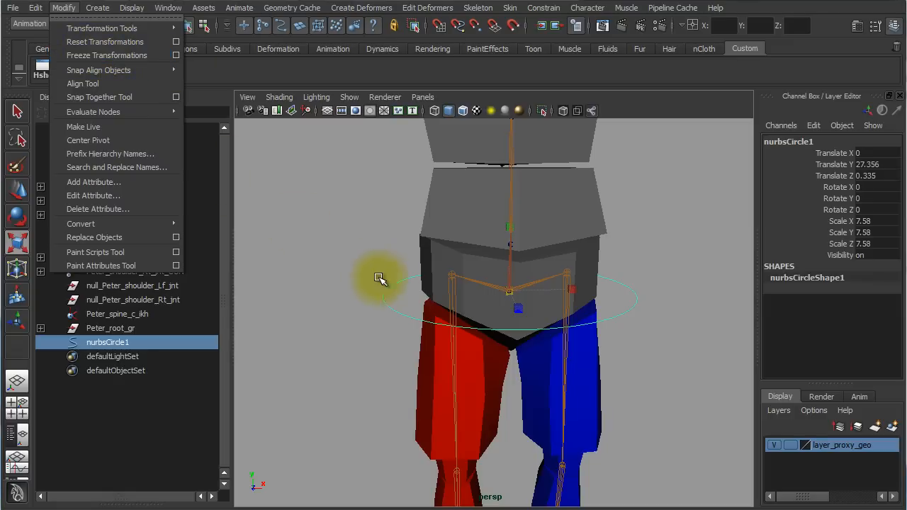
left_click(295, 214)
left_click_drag(638, 279, 628, 330)
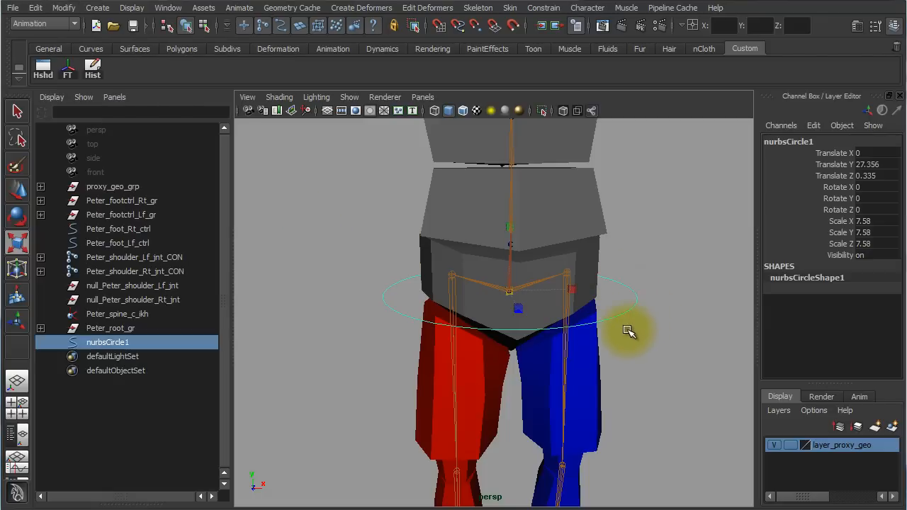
left_click(68, 71)
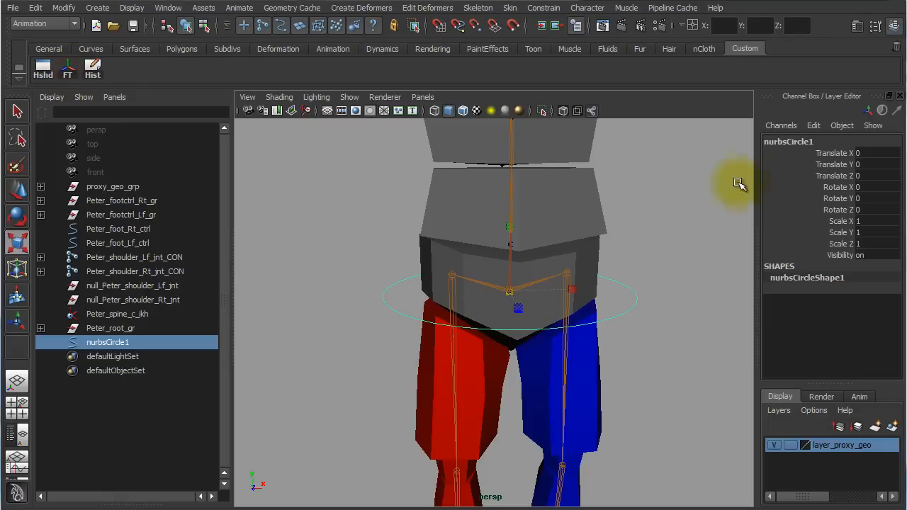
Copy the name of the neck control, Peter_neck_c_ctrl.
right_click_drag(709, 308, 395, 247, "alt")
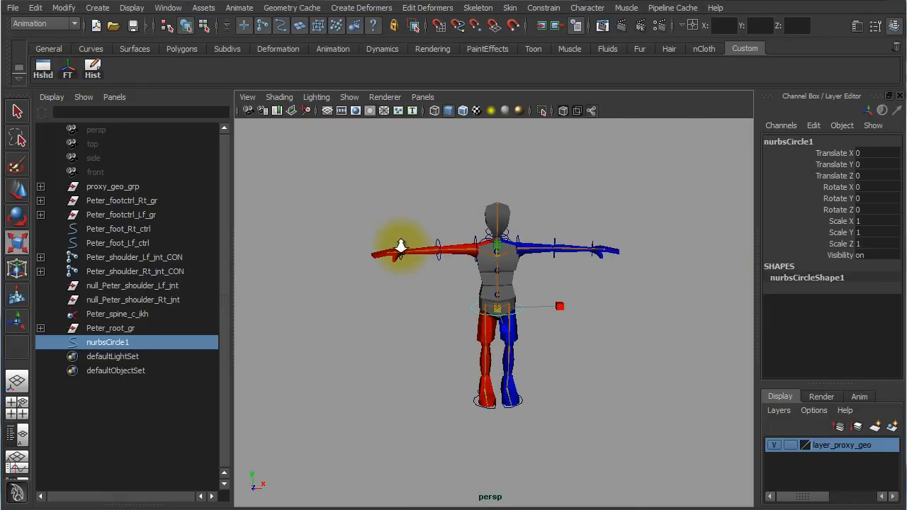
right_click_drag(441, 294, 676, 340, "alt")
left_click_drag(675, 340, 577, 340, "alt")
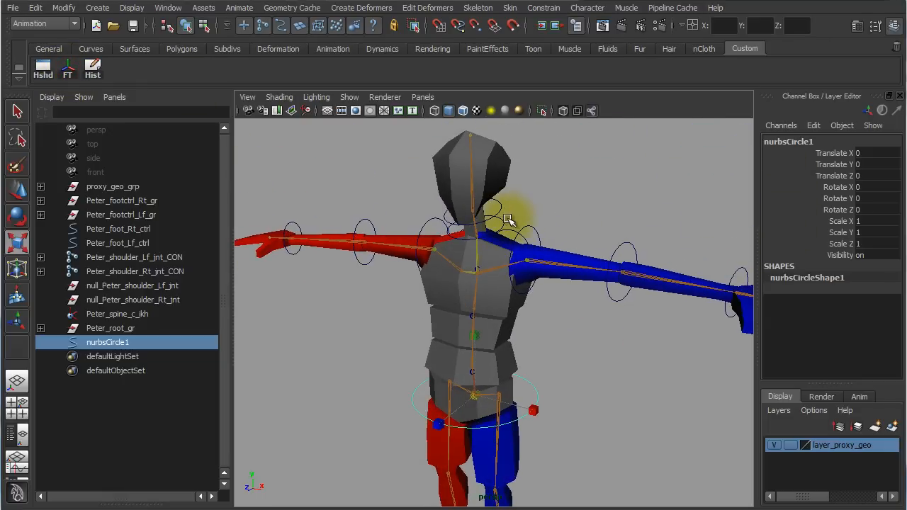
left_click(508, 218)
double_click(808, 141)
key("ctrl+c")
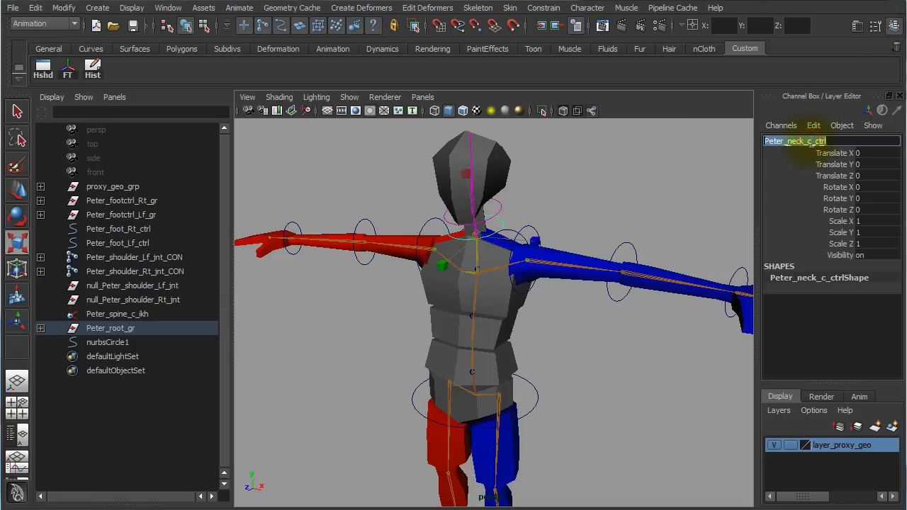
Rename the pelvis circle to Peter_root_c_ctrl, reusing the copied control name, and clear the selection.
left_click(591, 356)
left_click_drag(559, 383, 538, 404)
double_click(809, 141)
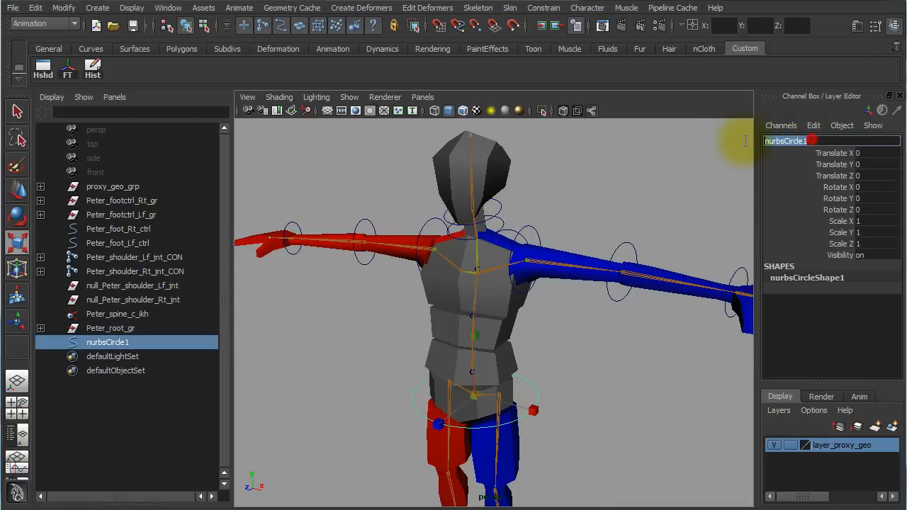
key("ctrl+v")
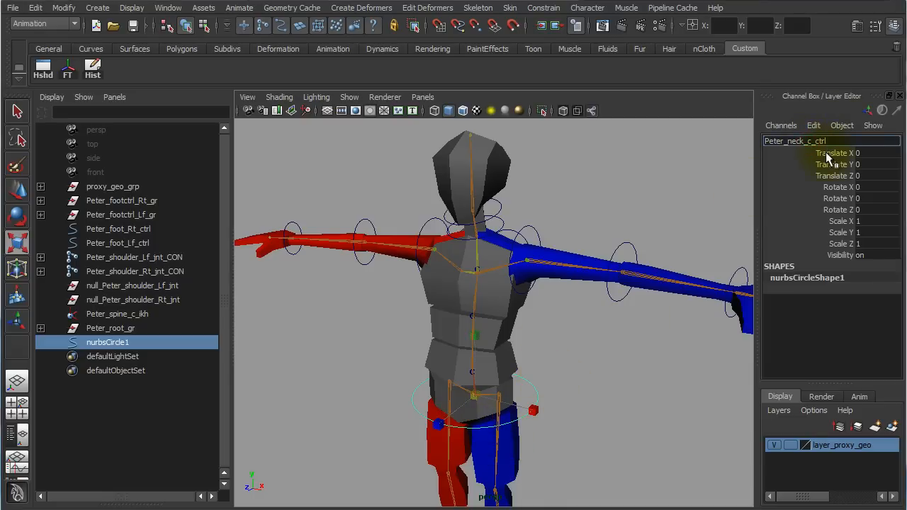
key("BackSpace")
key("BackSpace")
key("BackSpace")
key("BackSpace")
type("roo")
key("Return")
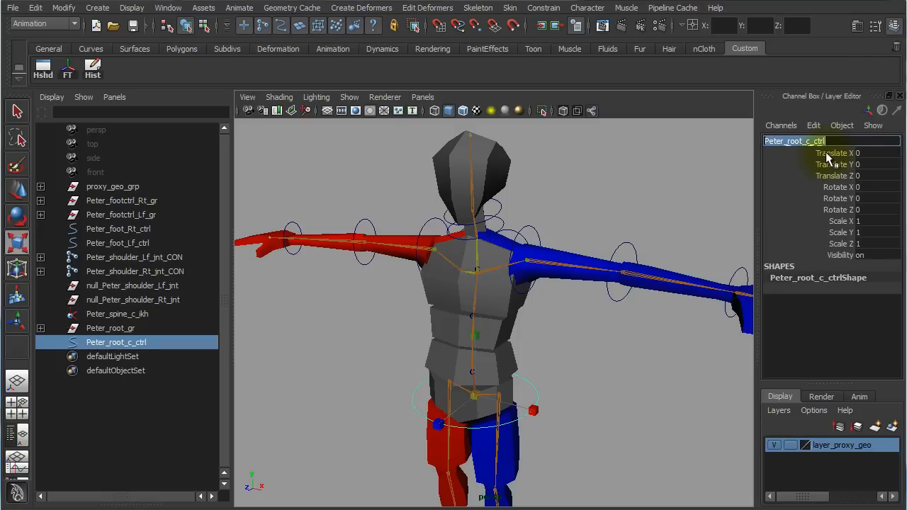
left_click(683, 376)
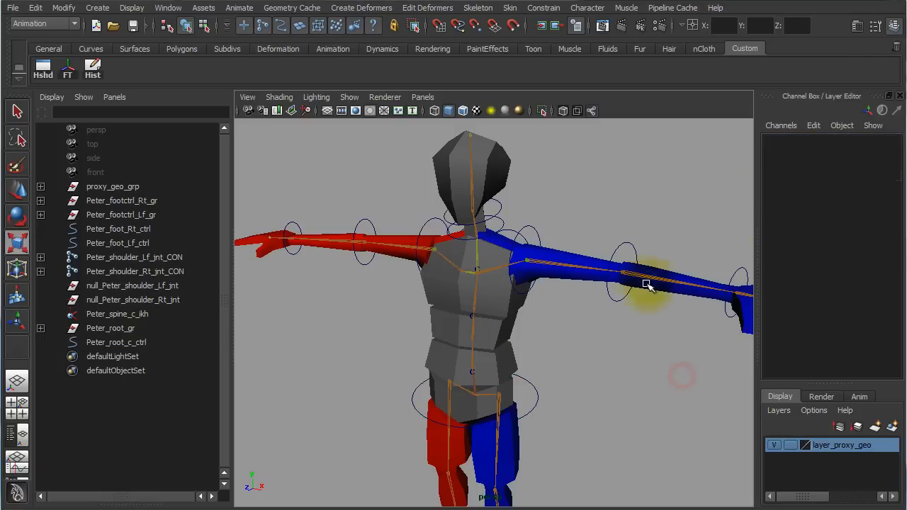
Try moving Peter_root_gr to test how the body follows, and undo the move.
left_click(537, 409)
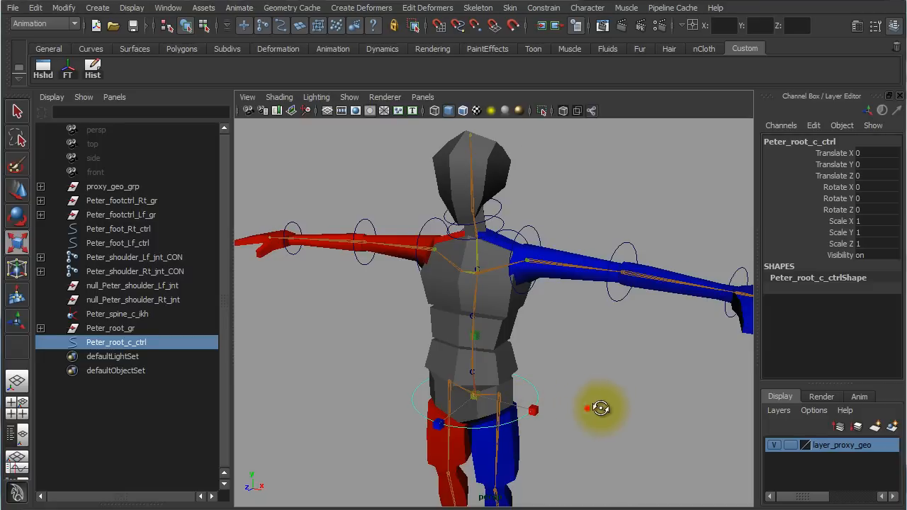
left_click_drag(598, 404, 638, 405, "alt")
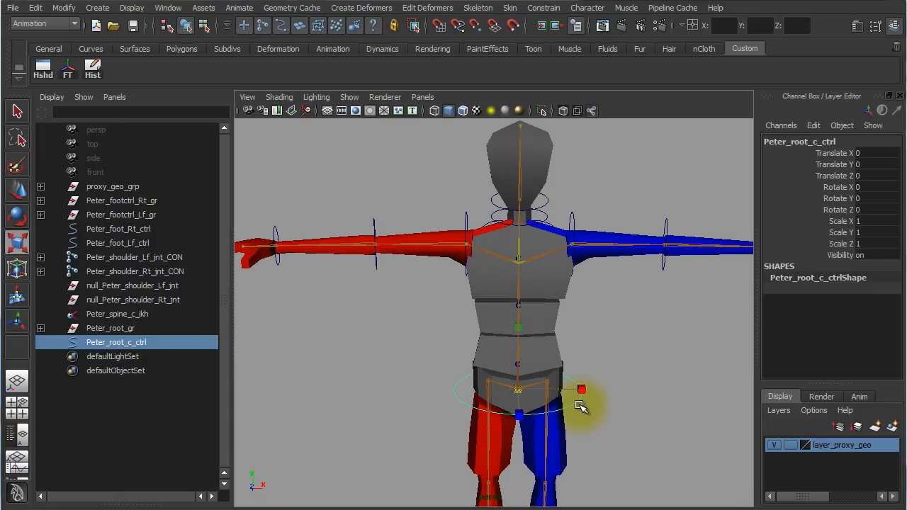
left_click(130, 328)
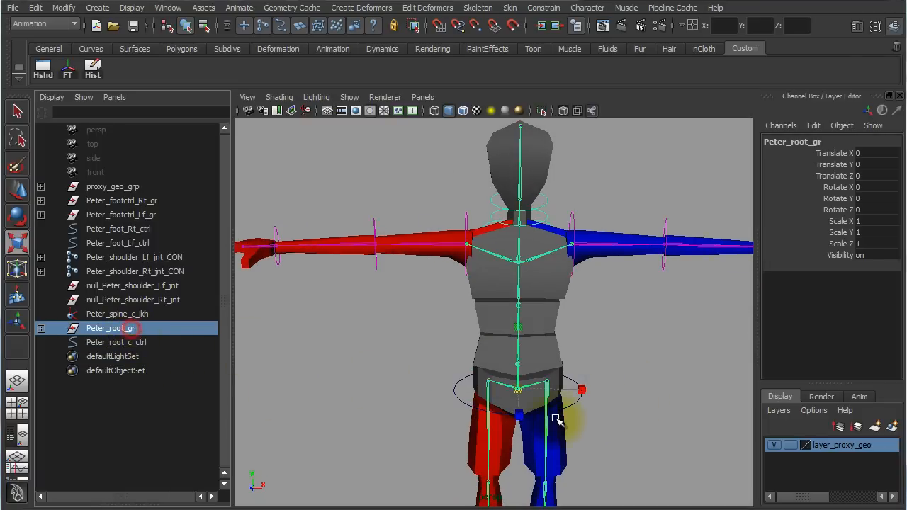
key("w")
left_click_drag(522, 395, 429, 379)
key("ctrl+z")
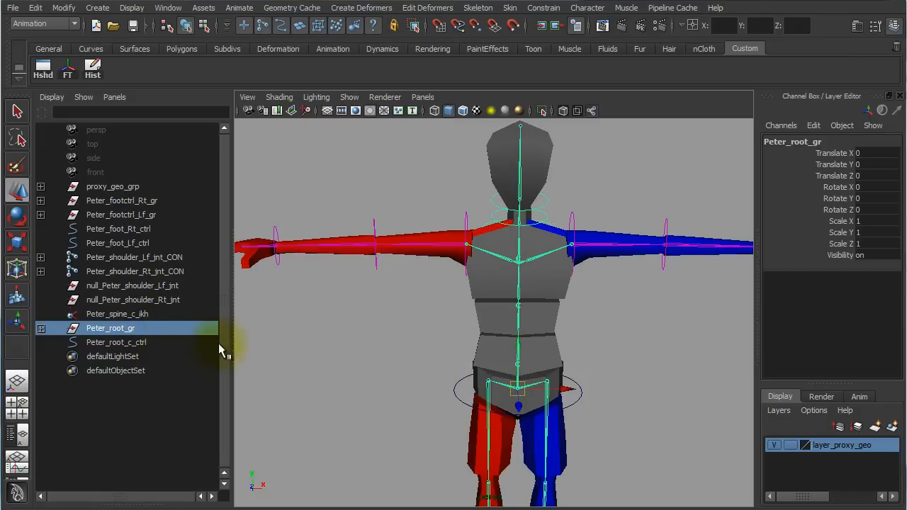
Parent-constrain Peter_root_gr to Peter_root_c_ctrl with reset options: maintain offset, all translate and rotate axes, weight 1.
left_click(143, 343)
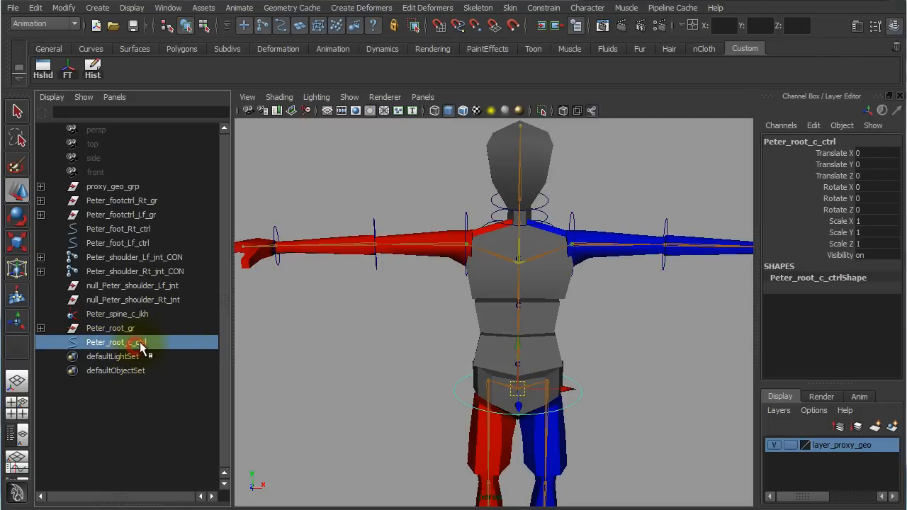
left_click(145, 330, "ctrl")
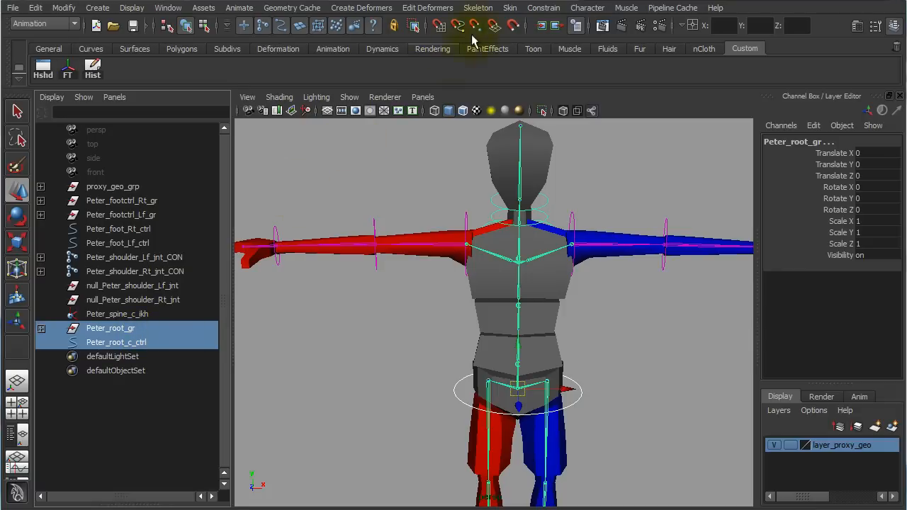
left_click(542, 8)
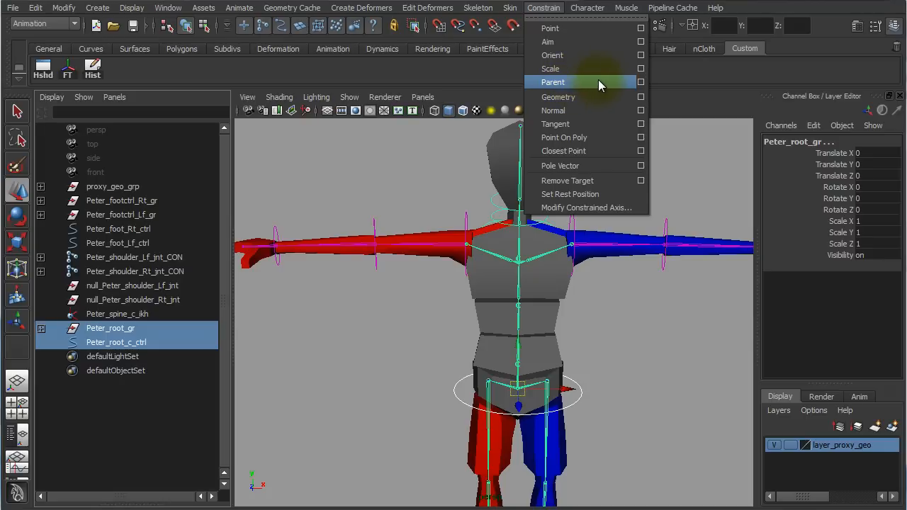
left_click(640, 84)
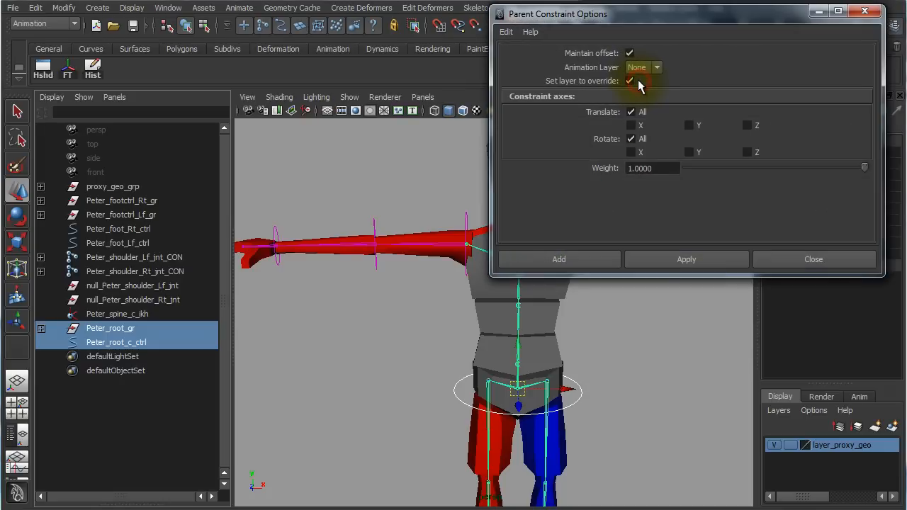
left_click(508, 32)
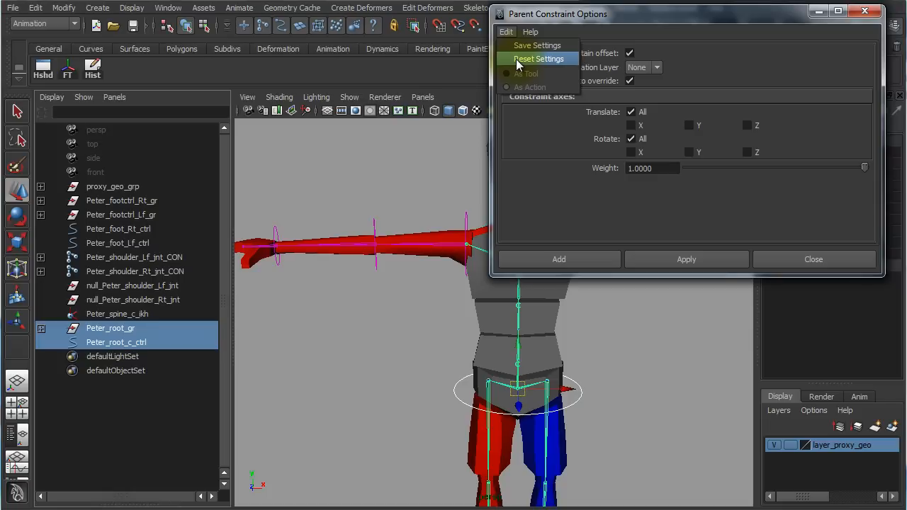
left_click(519, 59)
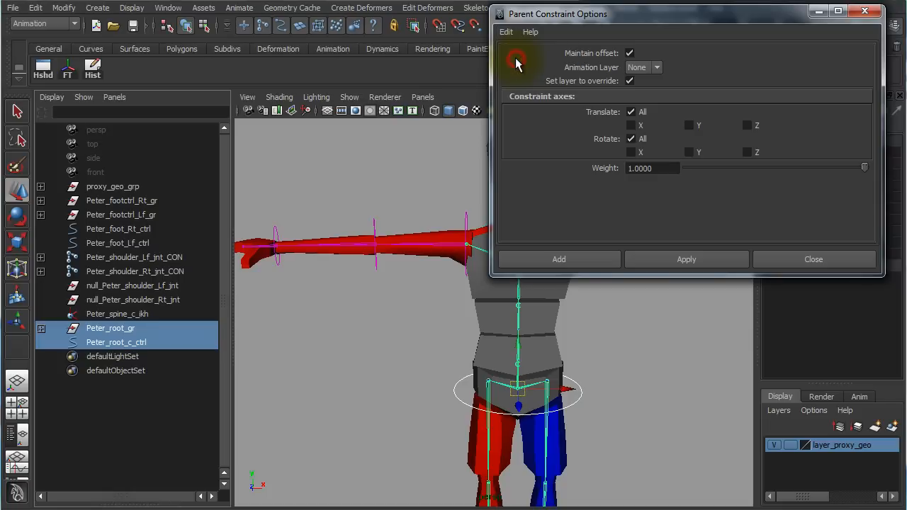
left_click(574, 260)
left_click(640, 328)
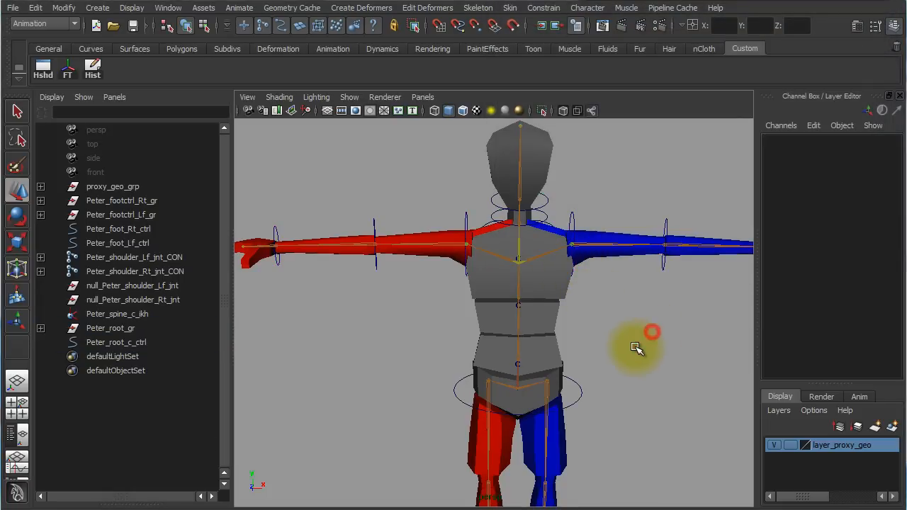
Try moving Peter_root_c_ctrl at the pelvis to test that the body follows, and undo the move.
left_click_drag(612, 379, 579, 350)
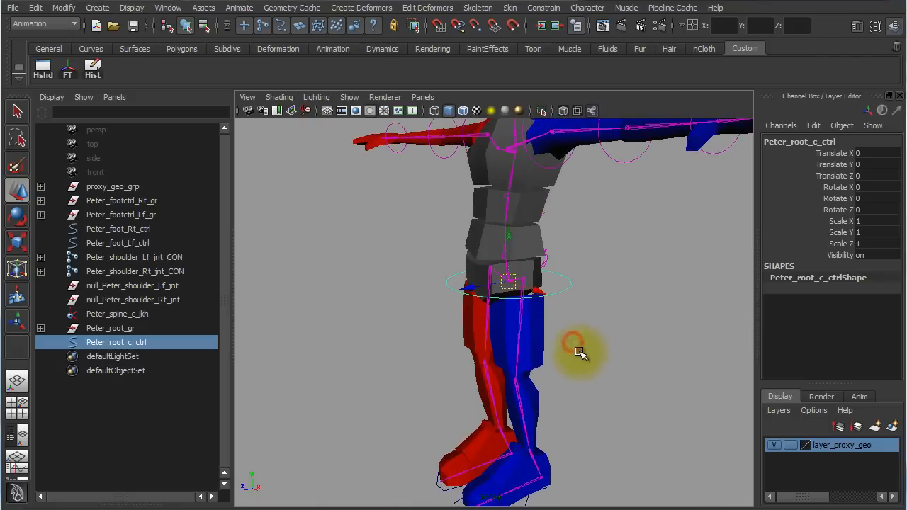
left_click_drag(509, 285, 416, 304)
key("ctrl+z")
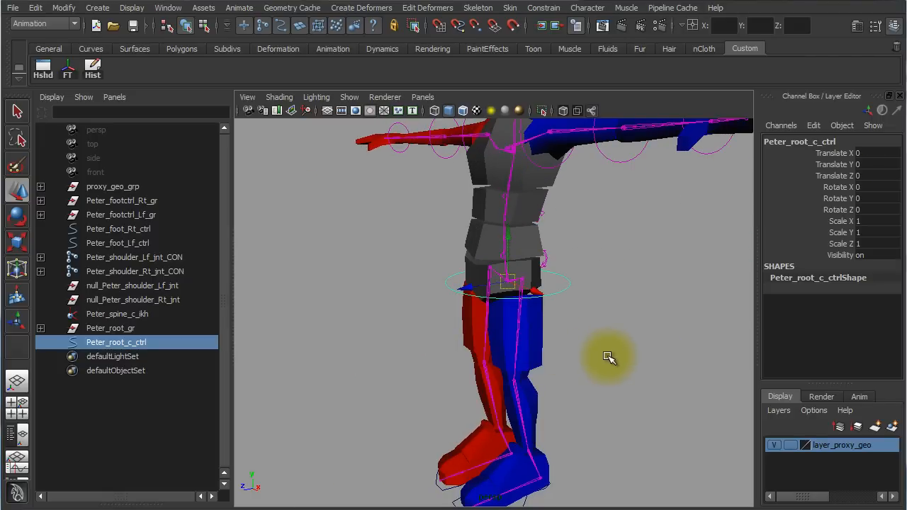
Try rotating Peter_root_c_ctrl about its Y and Z axes to test the body's response, undoing each rotation.
key("e")
mouse_move(496, 298)
left_mouse_down()
mouse_move(472, 293)
mouse_move(497, 300)
mouse_move(455, 305)
mouse_move(525, 304)
mouse_move(446, 293)
mouse_move(526, 305)
mouse_move(503, 303)
left_mouse_up()
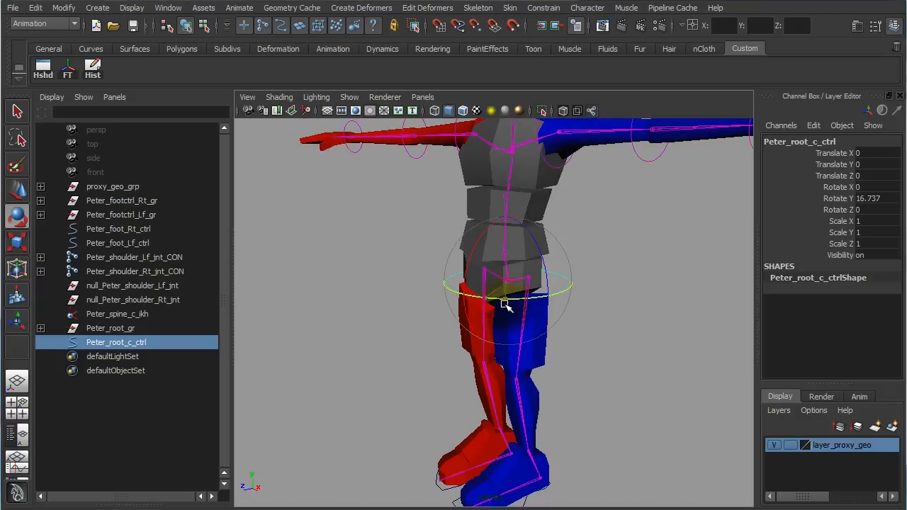
key("ctrl+z")
left_click_drag(585, 342, 617, 345, "alt")
left_click_drag(586, 263, 565, 262)
key("ctrl+z")
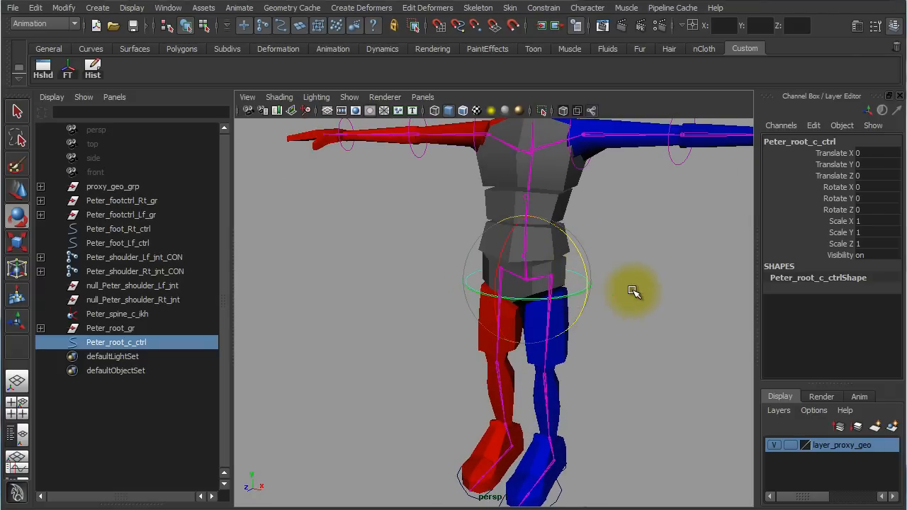
Rotate the hip control Peter_spine01_Lf_ctrl about 16 degrees around Z to test the pelvis.
left_click_drag(655, 316, 572, 312, "alt")
left_click(632, 278)
left_click(530, 259)
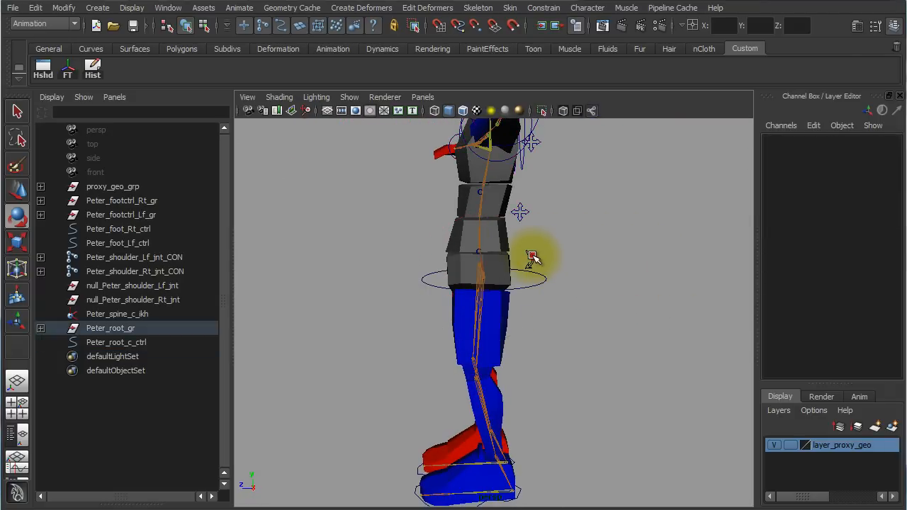
left_click_drag(532, 257, 560, 318, "alt")
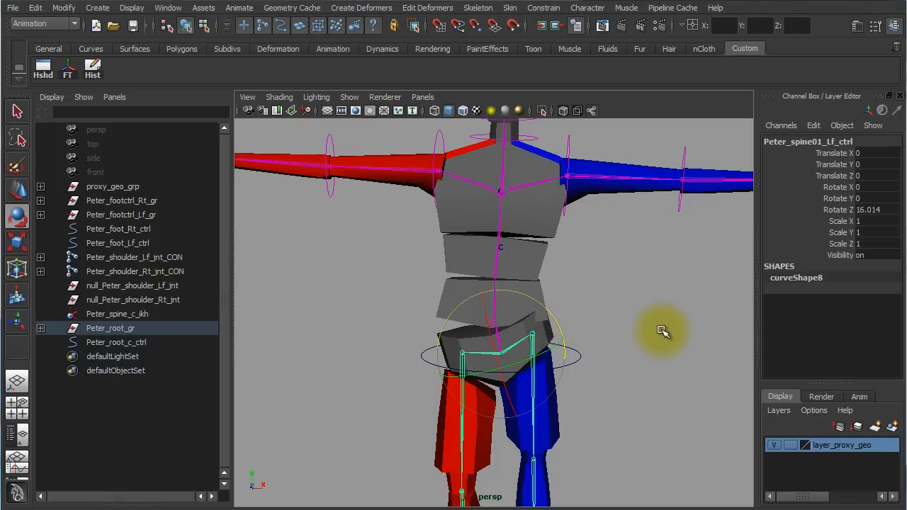
left_click_drag(659, 331, 664, 310, "alt")
Move the middle spine control Peter_spine02_Lf_ctrl to about -2.714 in Translate X to test the spine bend.
left_click(524, 310)
left_click_drag(593, 335, 462, 320, "alt")
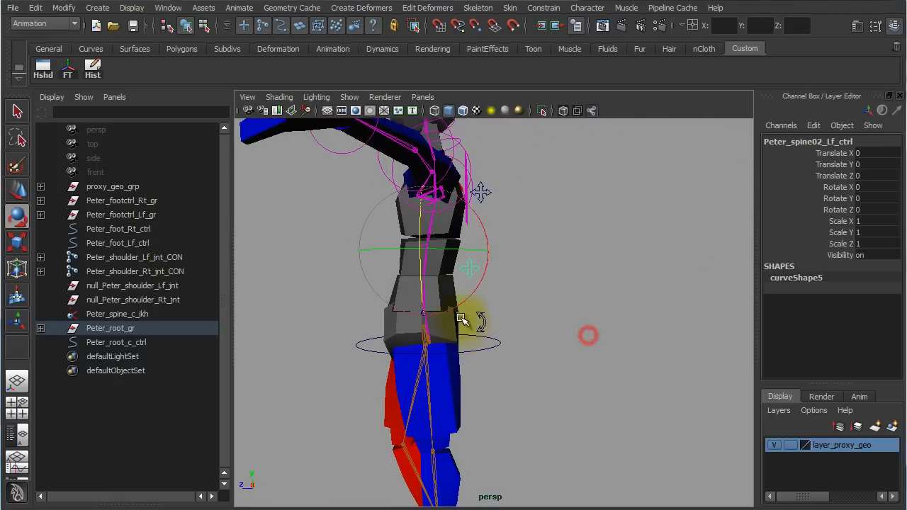
left_click_drag(472, 271, 680, 334, "alt")
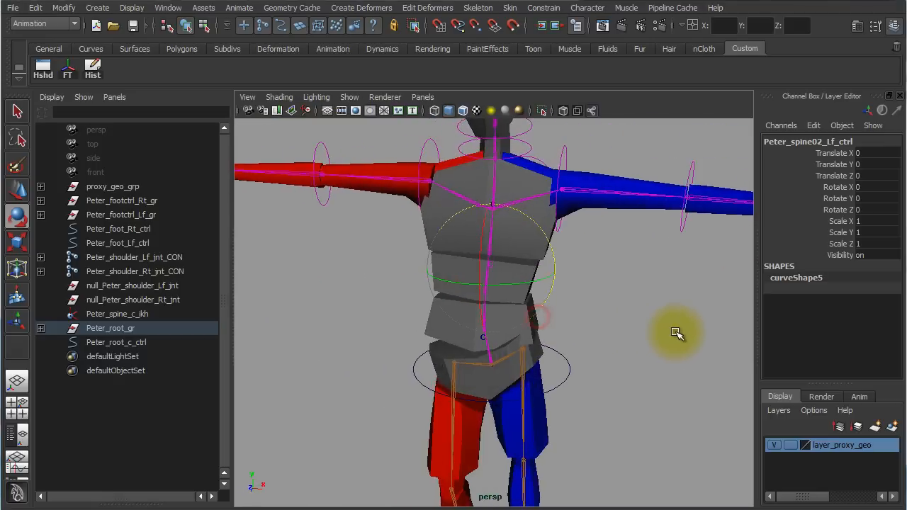
left_click_drag(586, 286, 522, 269, "alt")
left_click_drag(611, 299, 461, 278, "alt")
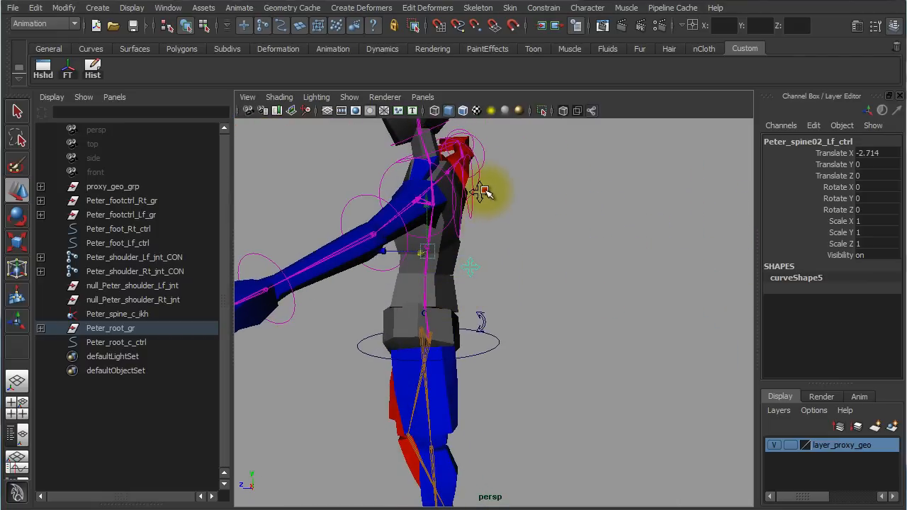
Try moving the chest control Peter_spine03_Lf_ctrl sideways along X, and undo all the spine control test poses.
left_click_drag(482, 193, 602, 239, "alt")
left_click(546, 200)
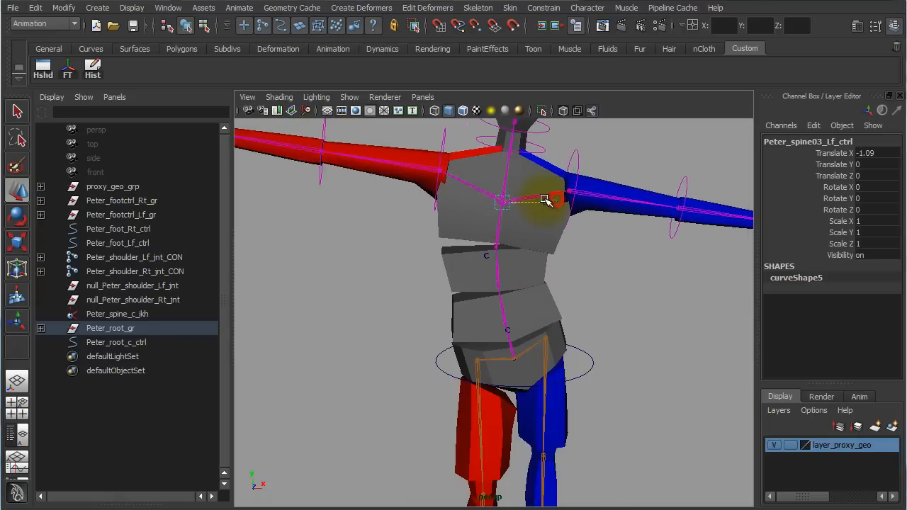
left_click_drag(544, 200, 534, 199)
key("ctrl+z")
key("ctrl+z")
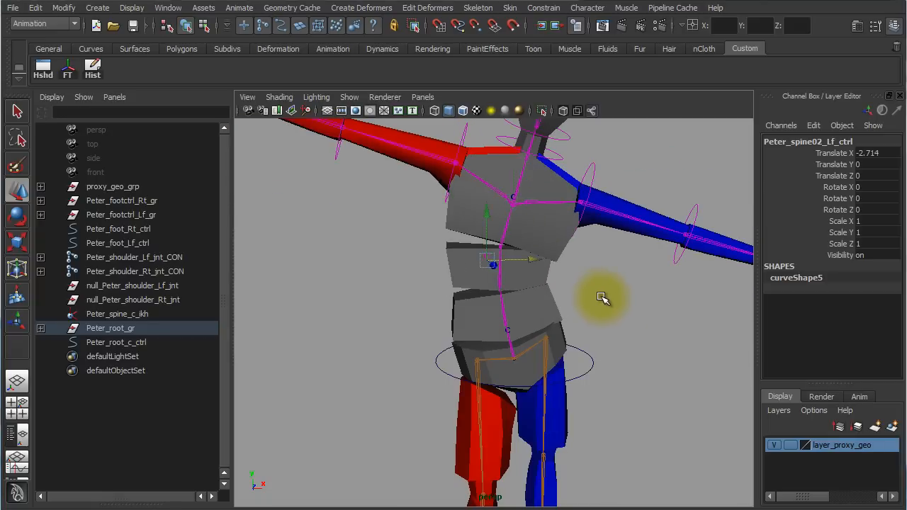
key("ctrl+z")
key("ctrl+z")
key("ctrl+z")
Select Peter_spine01_Lf_ctrl and Peter_spine02_Lf_ctrl in turn to check their channels, and clear the selection.
left_click_drag(648, 338, 491, 351, "alt")
left_click(565, 298)
left_click(482, 318)
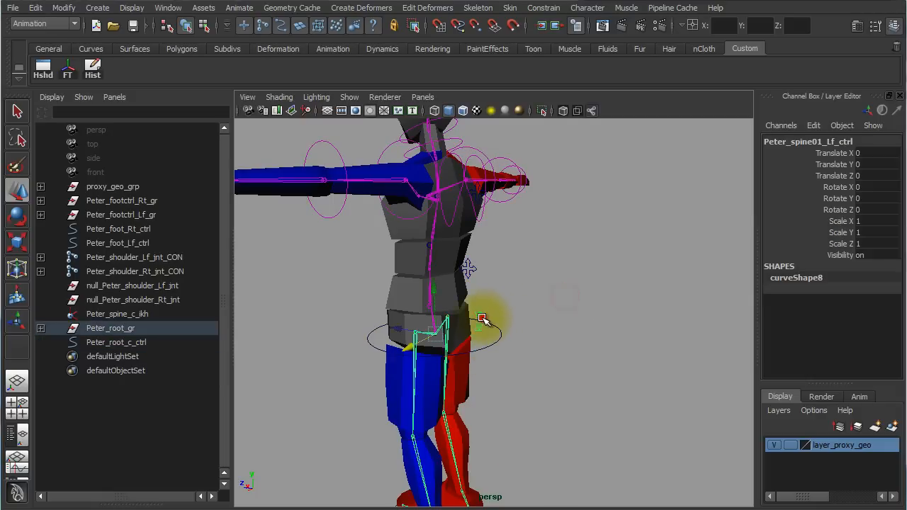
left_click(562, 259)
left_click(476, 267)
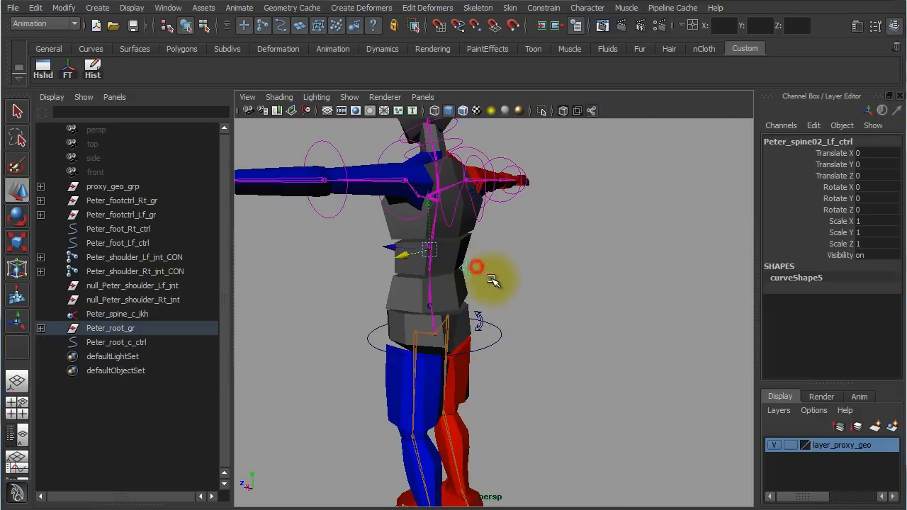
left_click(556, 299)
left_click_drag(553, 328, 511, 340, "alt")
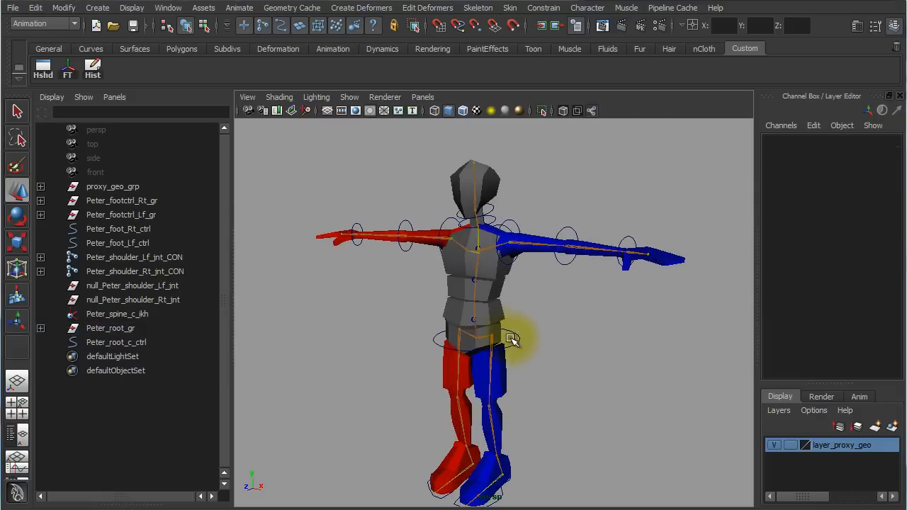
left_click_drag(583, 338, 587, 314, "alt")
middle_click_drag(587, 314, 594, 381, "alt")
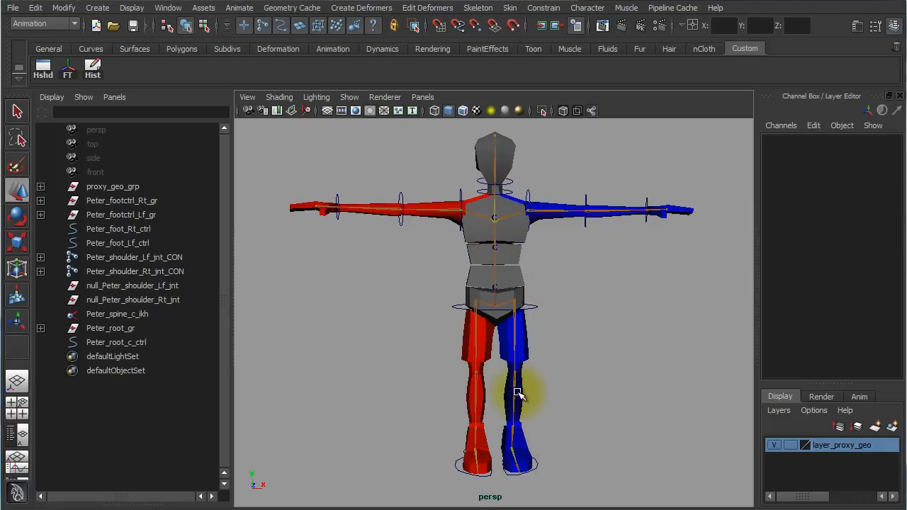
right_click_drag(506, 387, 656, 396, "alt")
middle_click_drag(645, 336, 645, 426, "alt")
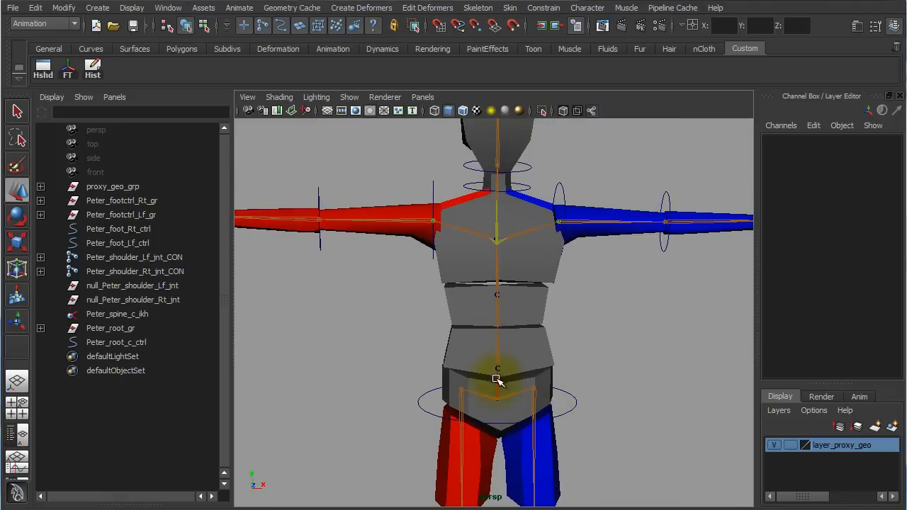
right_click_drag(603, 310, 551, 302, "alt")
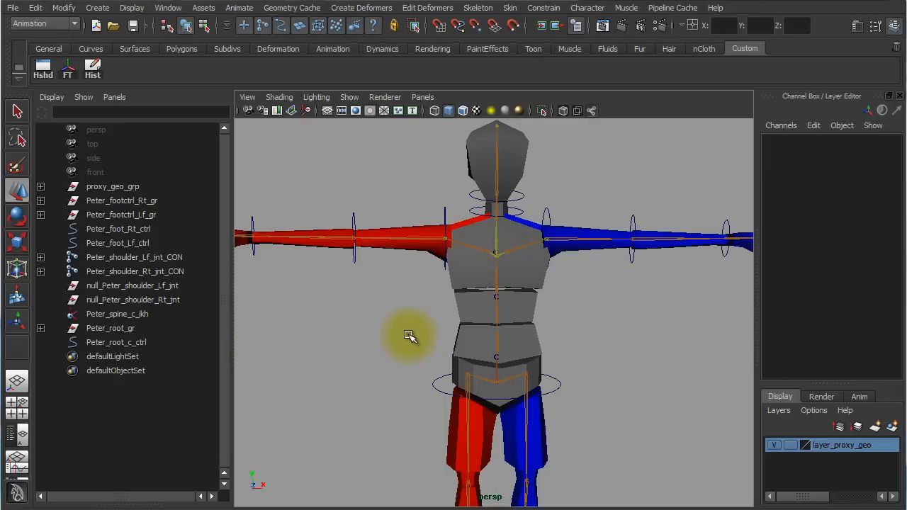
Try changing the Twist value of Peter_spine_c_ikh interactively to test the spine's twist, and undo it.
left_click(115, 317)
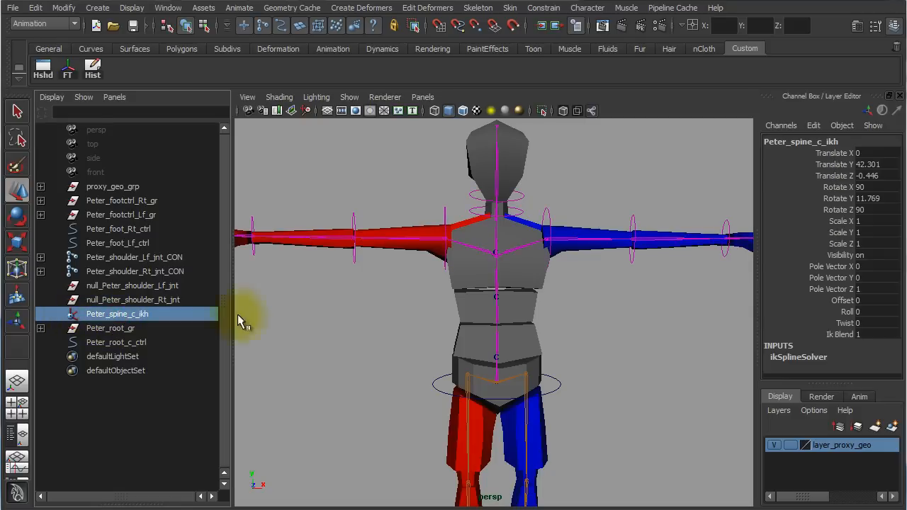
left_click_drag(571, 338, 504, 328, "alt")
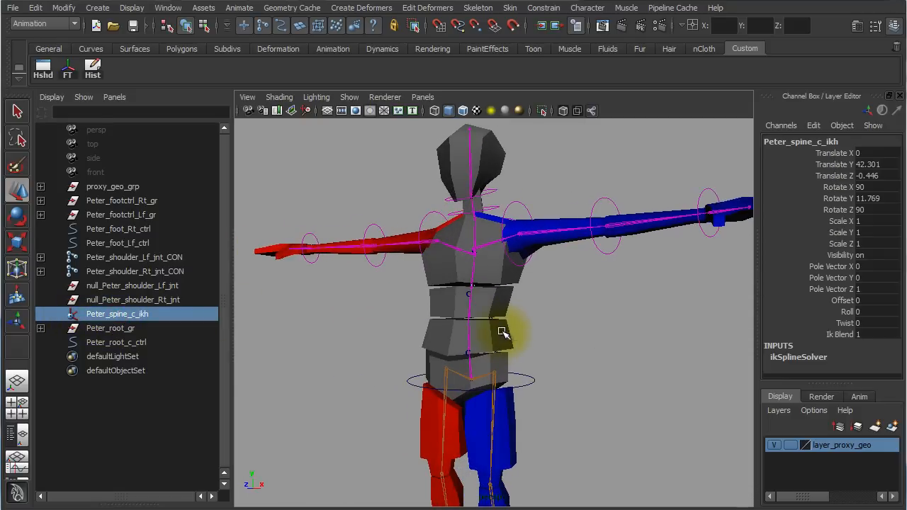
left_click(847, 324)
left_click_drag(578, 328, 628, 330, "alt")
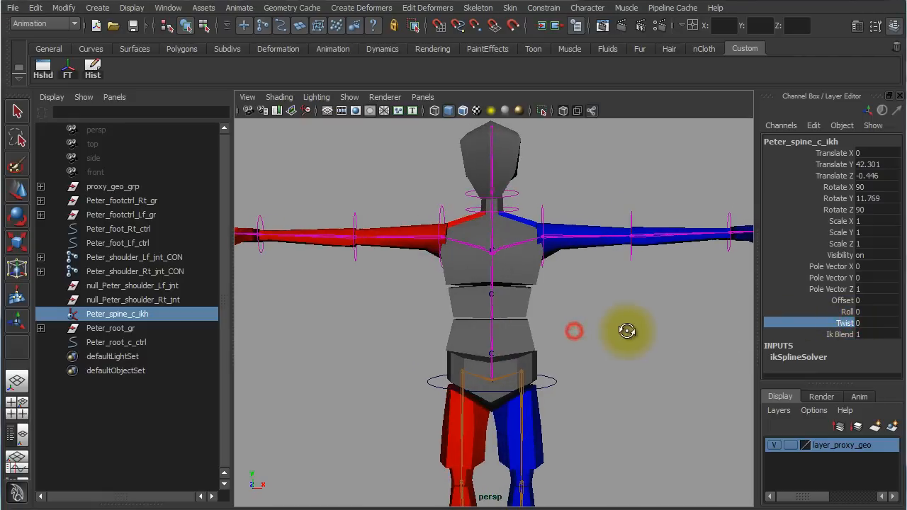
middle_click_drag(577, 320, 600, 333)
key("ctrl+z")
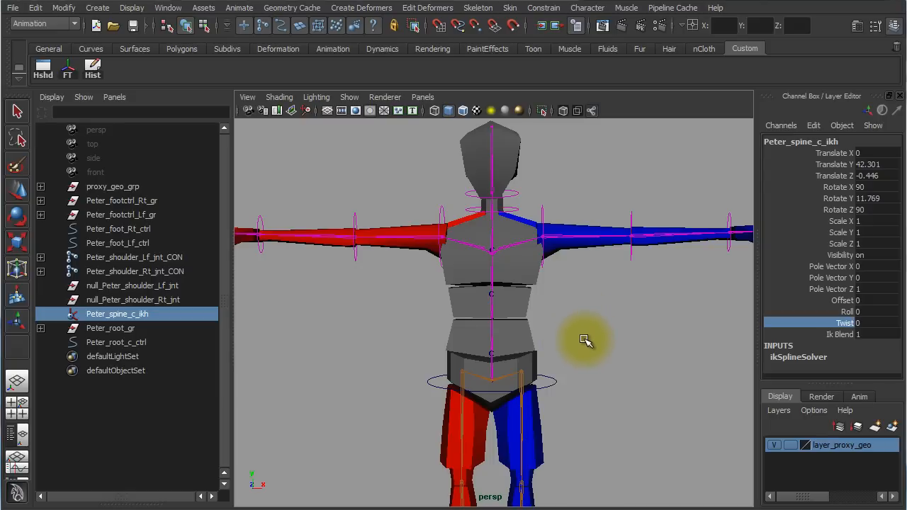
Add a keyable scalar float attribute named twist to Peter_root_c_ctrl.
mouse_move(551, 336)
left_mouse_down("alt")
mouse_move(540, 363)
mouse_move(513, 361)
mouse_move(569, 355)
mouse_move(557, 354)
left_mouse_up("alt")
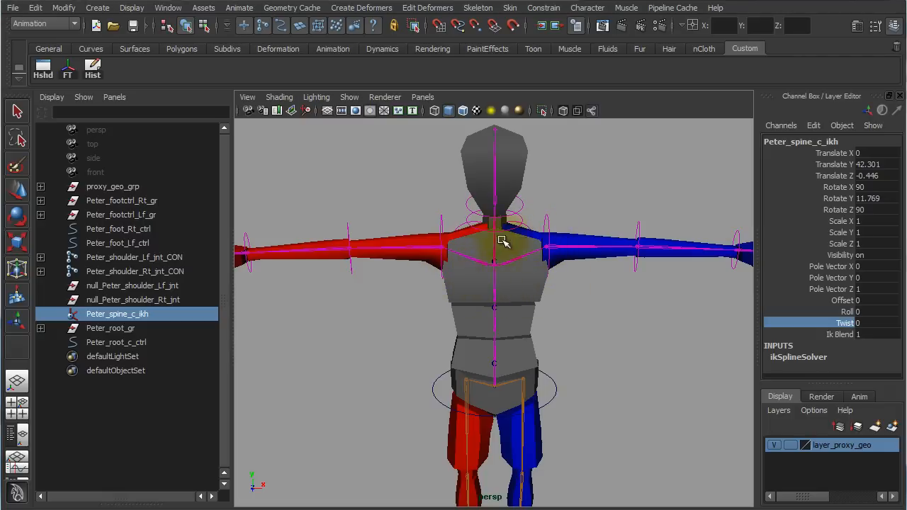
left_click_drag(619, 340, 544, 330, "alt")
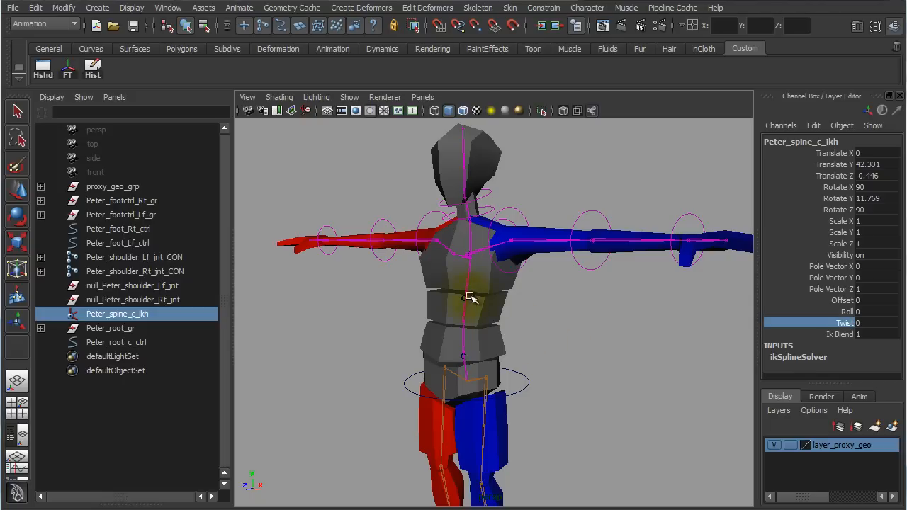
left_click_drag(553, 361, 518, 388)
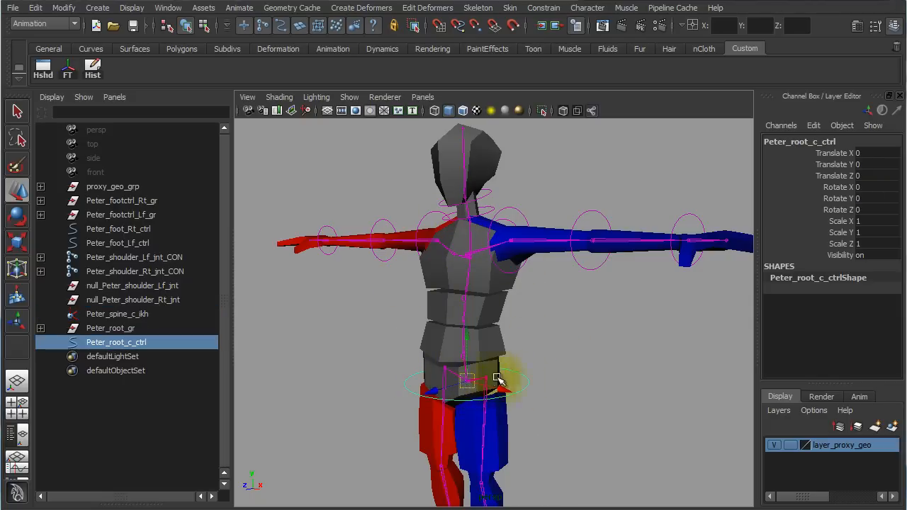
left_click(815, 126)
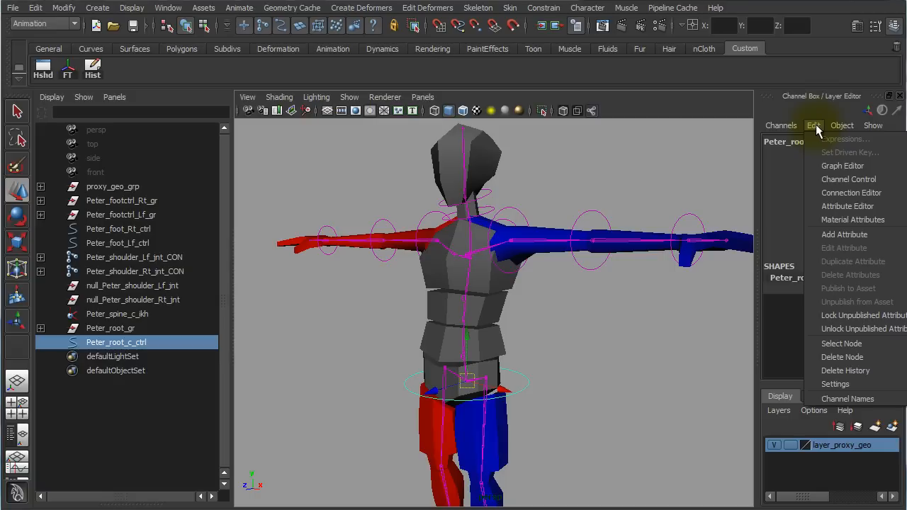
left_click(843, 234)
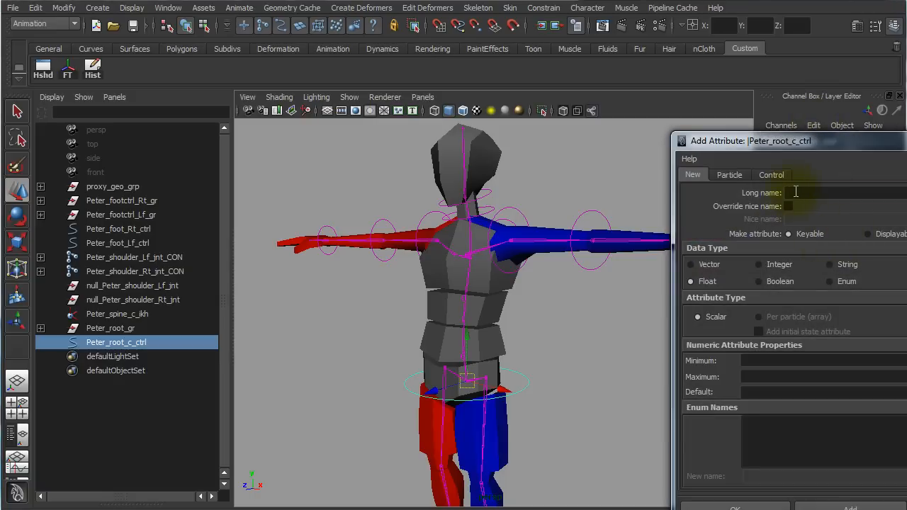
left_click(796, 193)
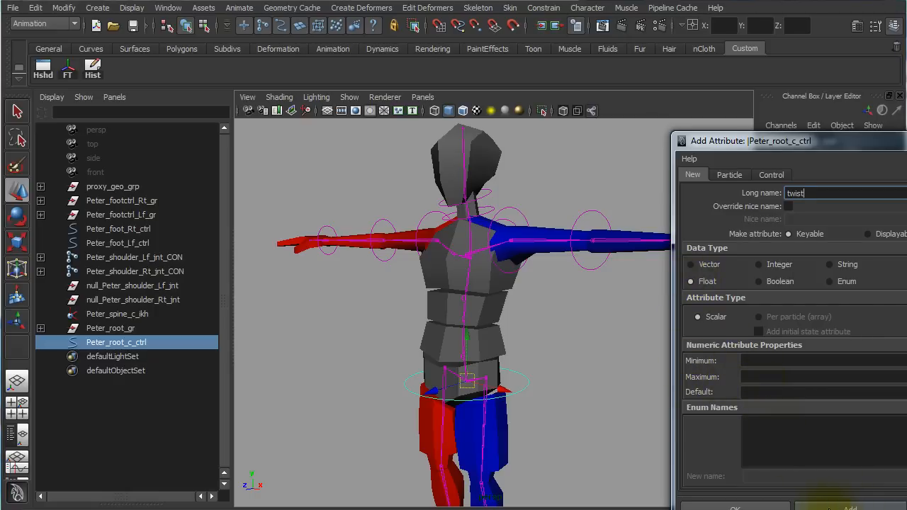
left_click(736, 508)
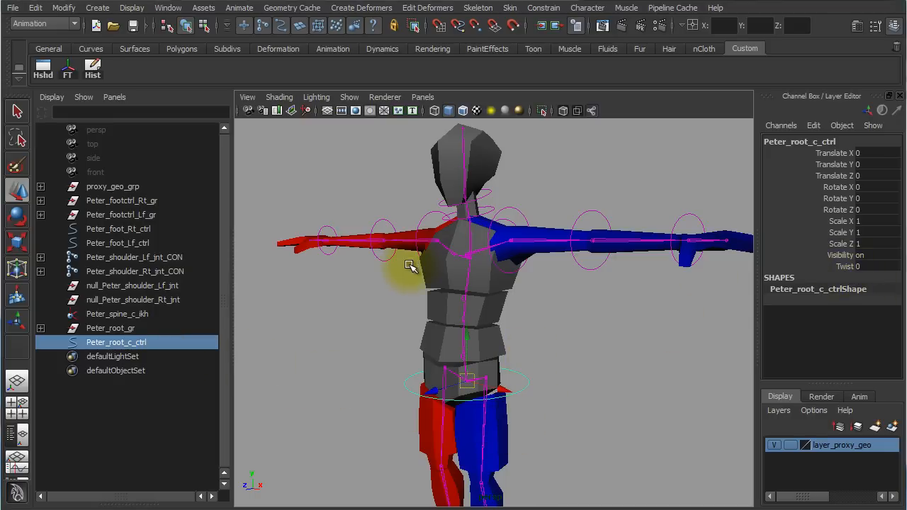
Check the Twist channel of Peter_spine_c_ikh, clear the selection, and locate the Connection Editor among the general editors.
left_click(115, 315)
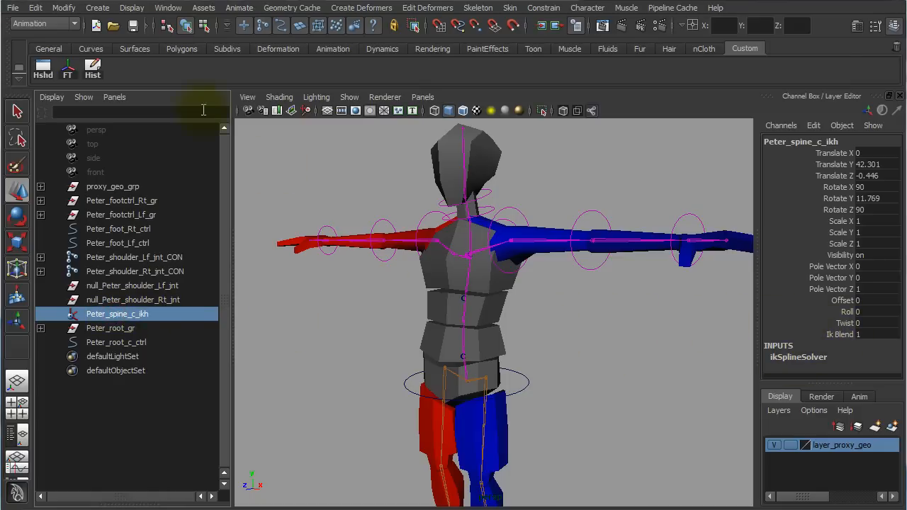
left_click(574, 355)
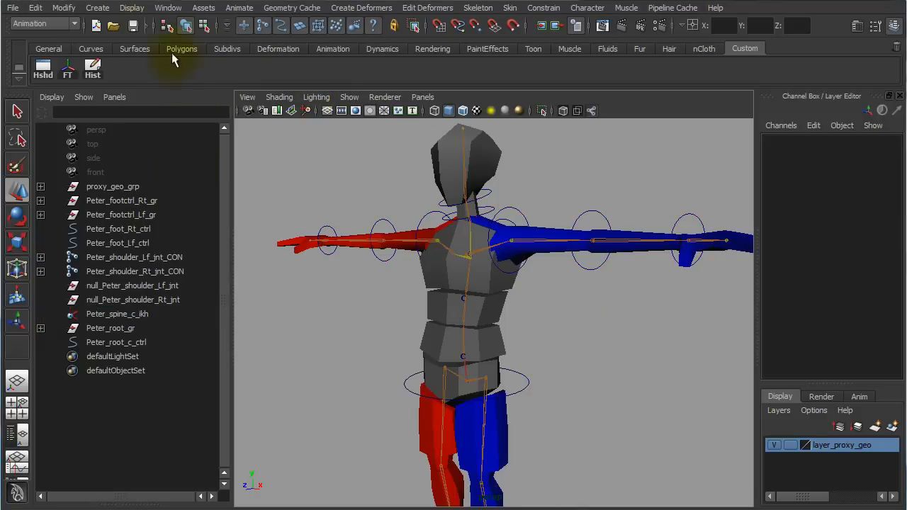
left_click(167, 8)
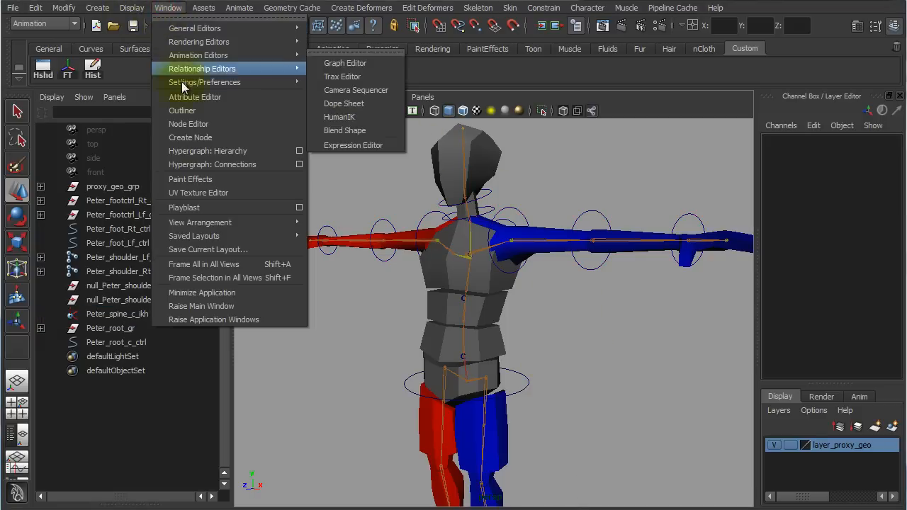
mouse_move(189, 30)
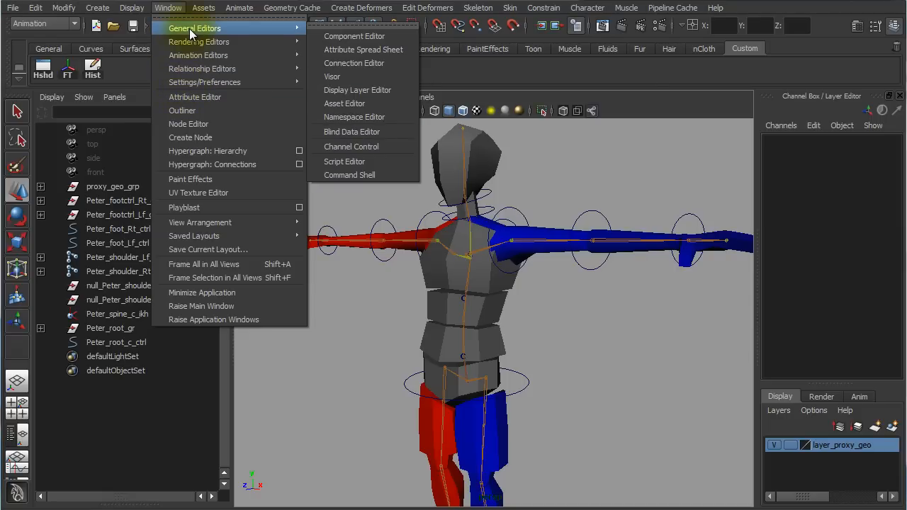
left_click(355, 63)
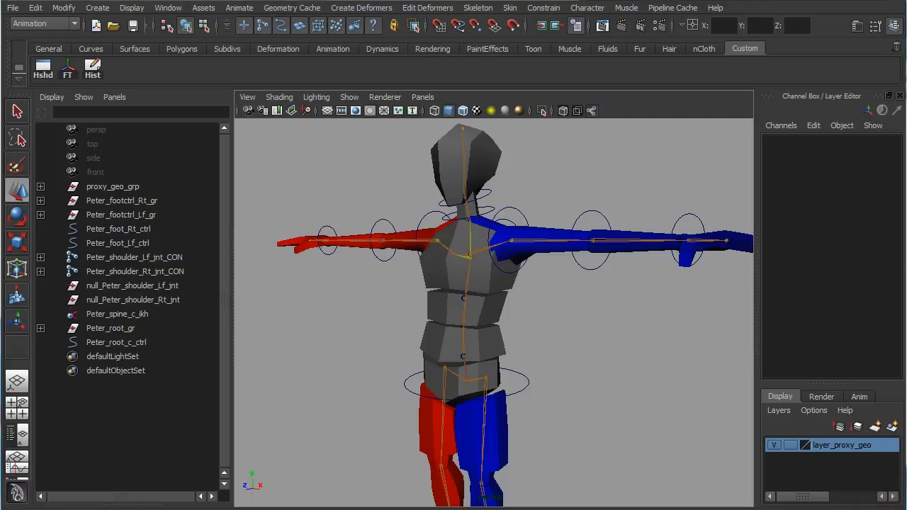
Bring up the Script Editor and delete the disconnectAttr line, keeping only the connectAttr line for the twist.
key("alt+Tab")
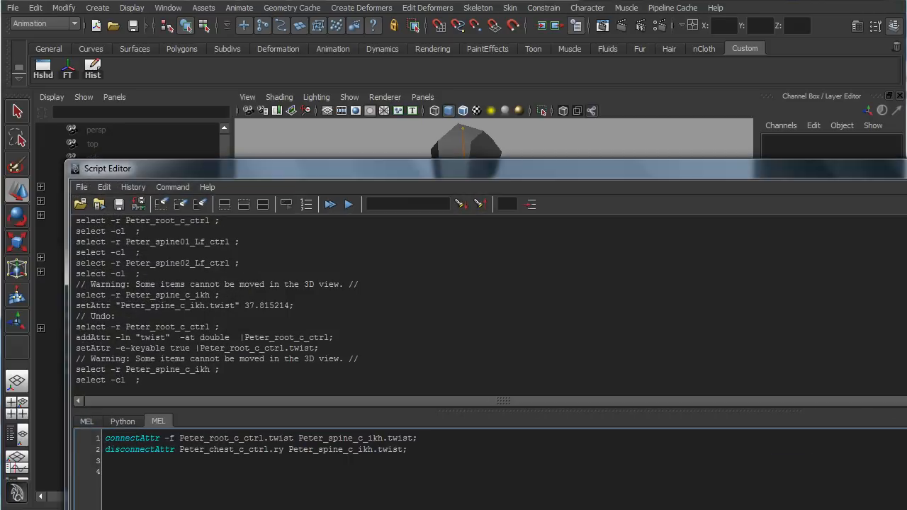
left_click_drag(513, 168, 698, 48)
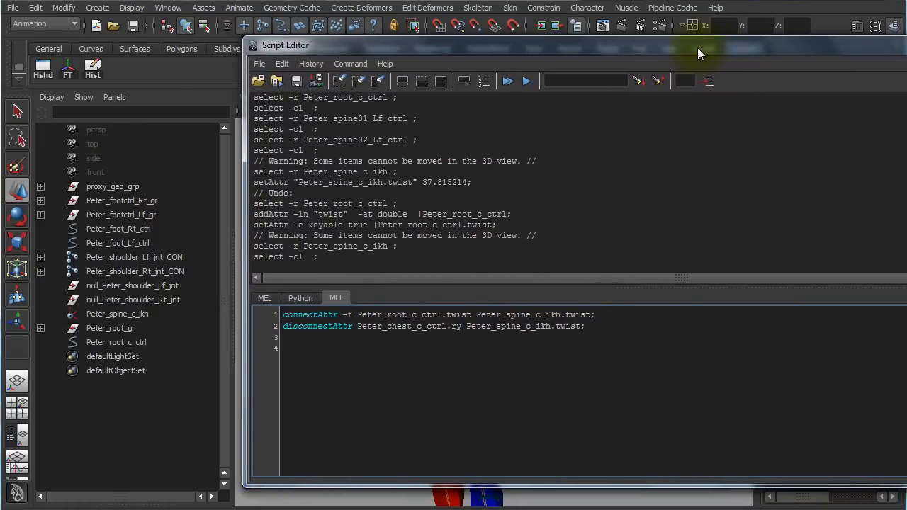
left_click_drag(601, 331, 259, 323)
key("BackSpace")
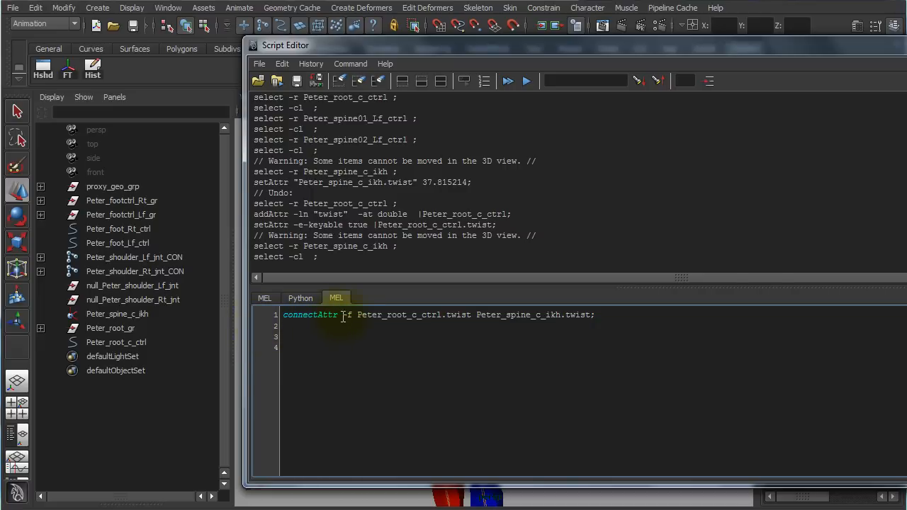
left_click_drag(344, 316, 353, 317)
left_click(362, 333)
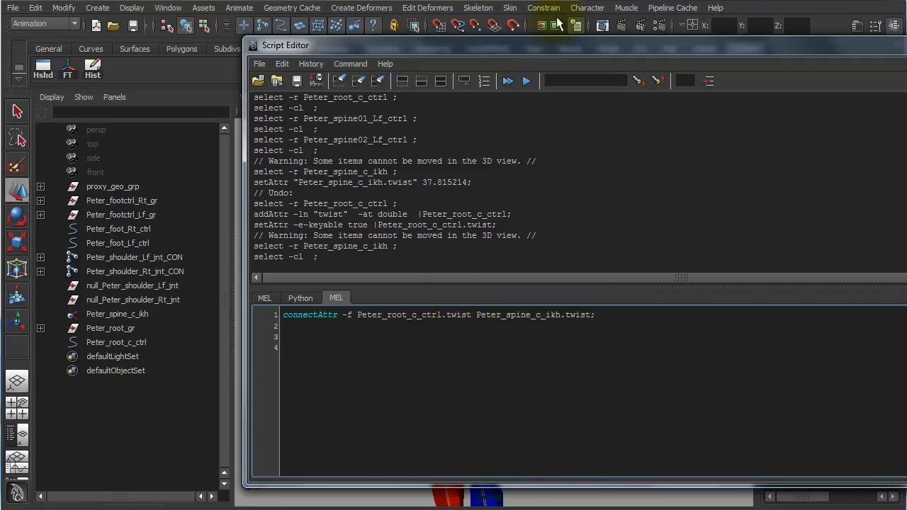
Check the Twist channel of Peter_root_c_ctrl and change the connectAttr source attribute to Peter_root_c_ctrl.Twist.
left_click_drag(584, 47, 295, 314)
left_click(113, 341)
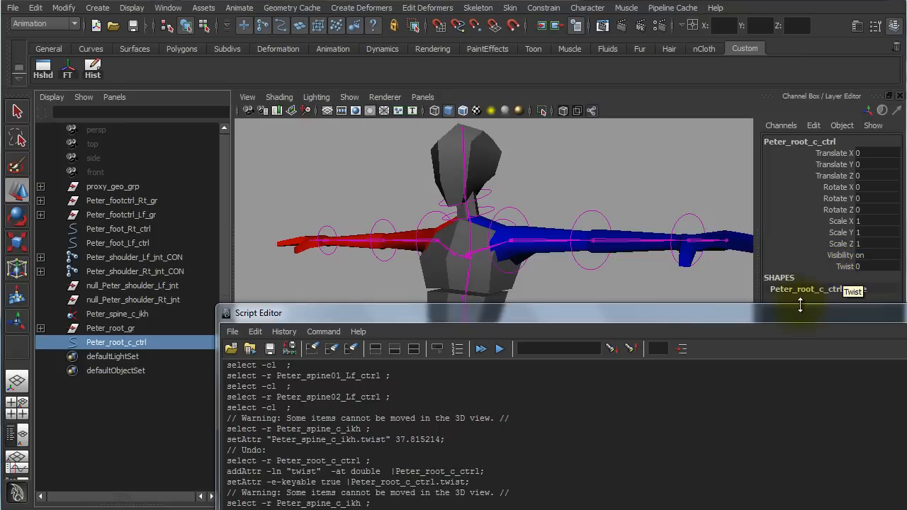
left_click_drag(801, 304, 788, 102)
left_click(407, 419)
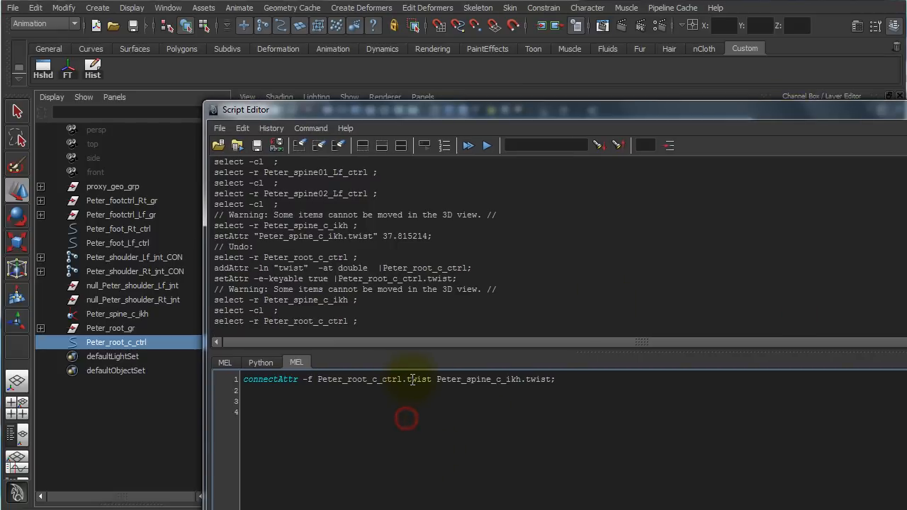
left_click(410, 380)
key("BackSpace")
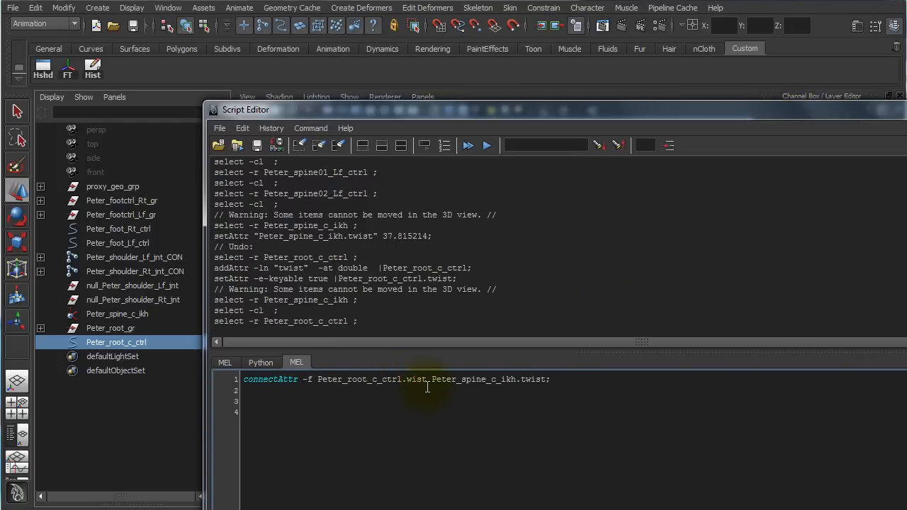
type("T")
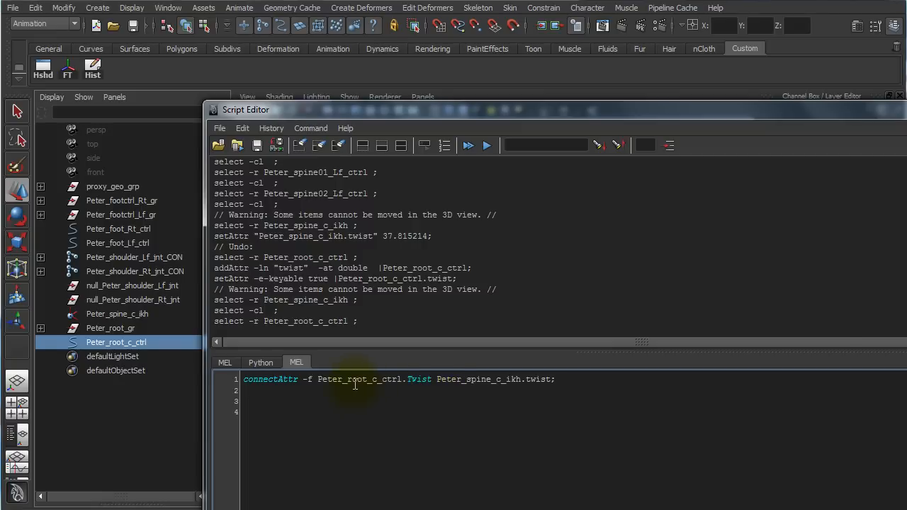
Select Peter_spine_c_ikh and check its Twist channel against the target attribute in the connectAttr line.
left_click_drag(409, 380, 434, 381)
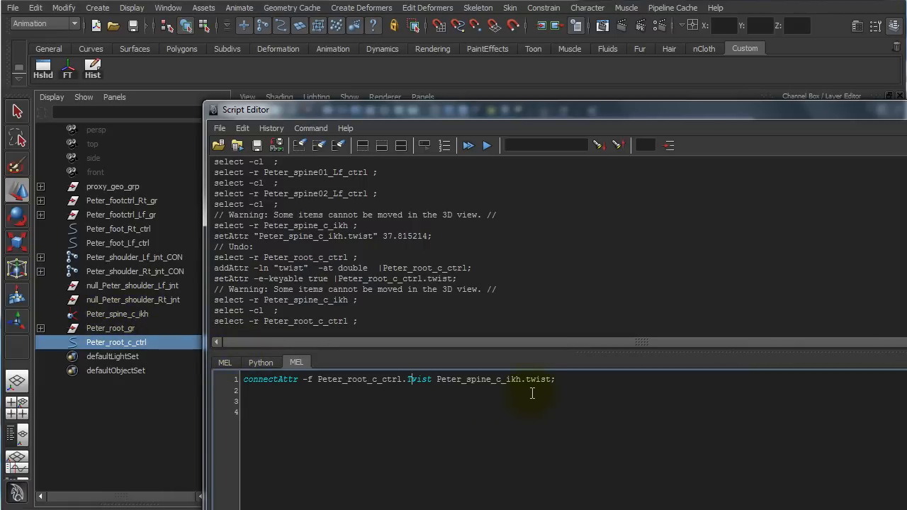
left_click_drag(757, 112, 719, 310)
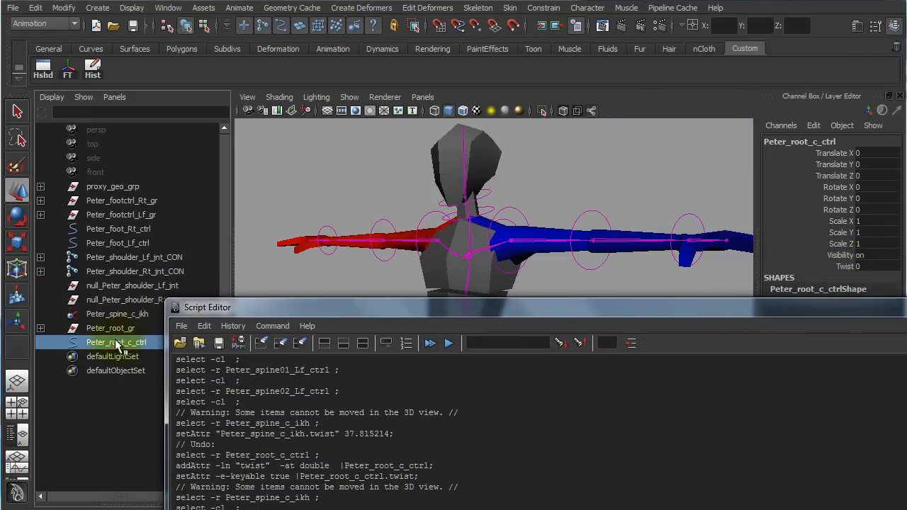
left_click(103, 314)
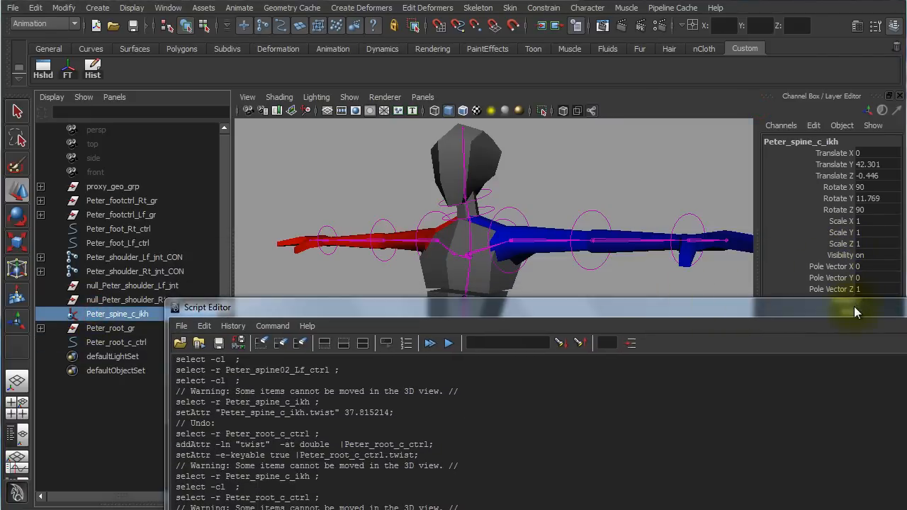
left_click_drag(855, 312, 852, 358)
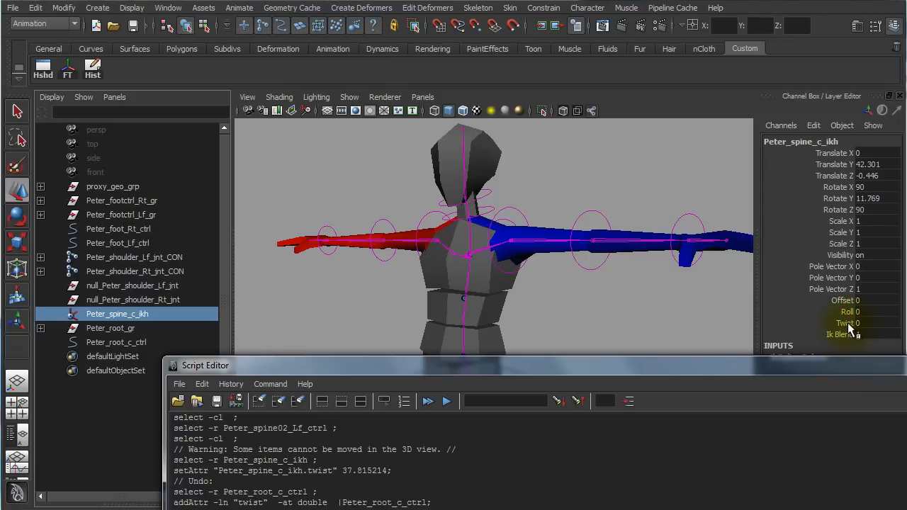
left_click_drag(669, 367, 680, 93)
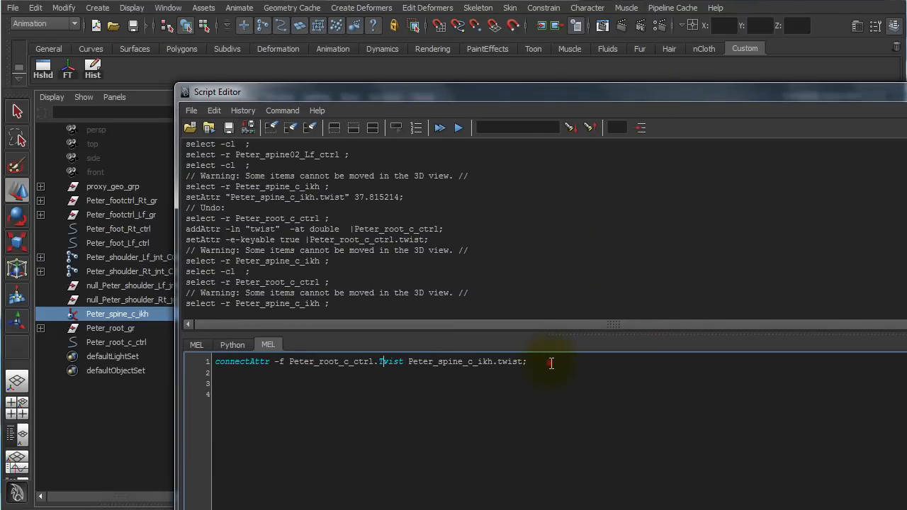
Enlarge the script text and try to run connectAttr -f from Peter_root_c_ctrl.Twist to Peter_spine_c_ikh.twist.
left_click_drag(551, 364, 200, 363)
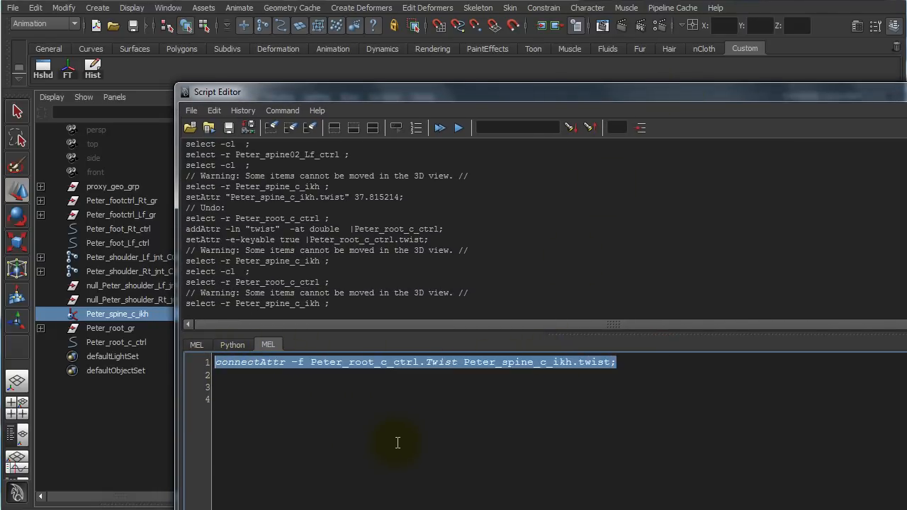
scroll(397, 441, "up", 4, "ctrl")
left_click(581, 465)
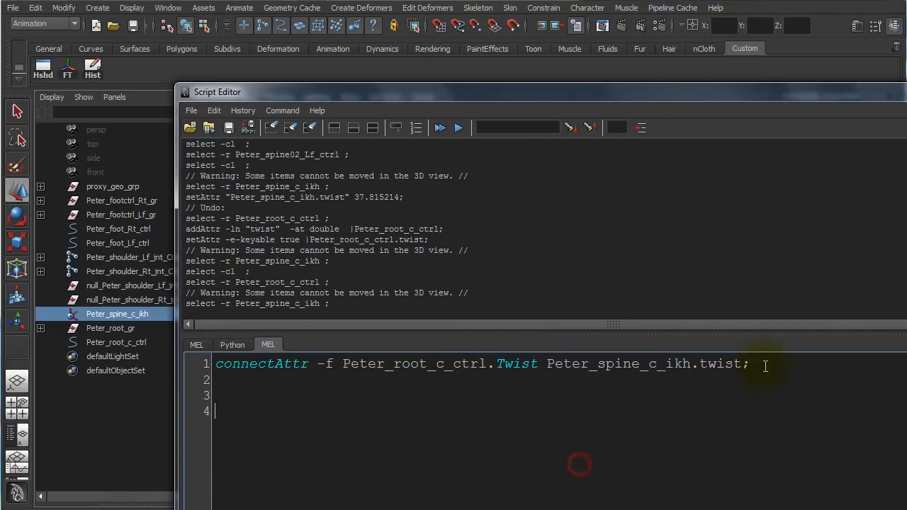
left_click_drag(769, 364, 187, 364)
key("ctrl+Return")
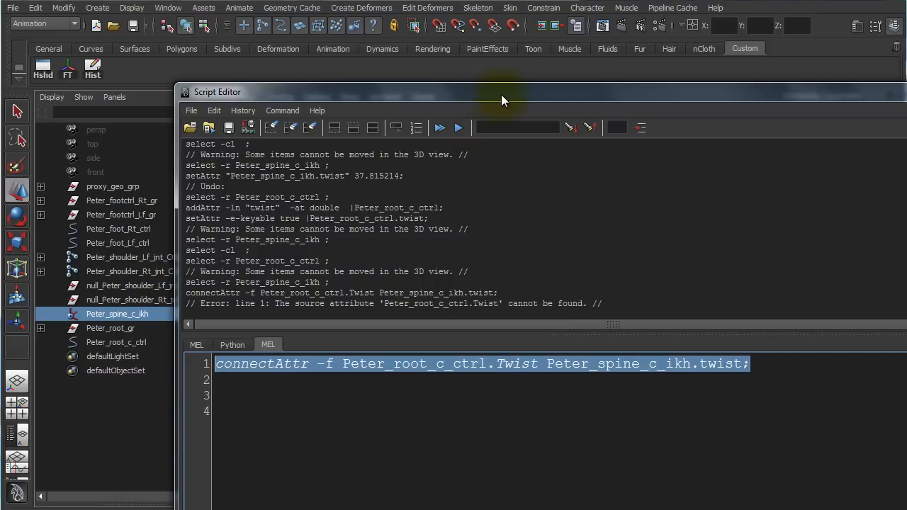
Vary the Twist of Peter_root_c_ctrl and reset it to 0 to log the attribute's exact name in the script history.
left_click_drag(501, 94, 444, 409)
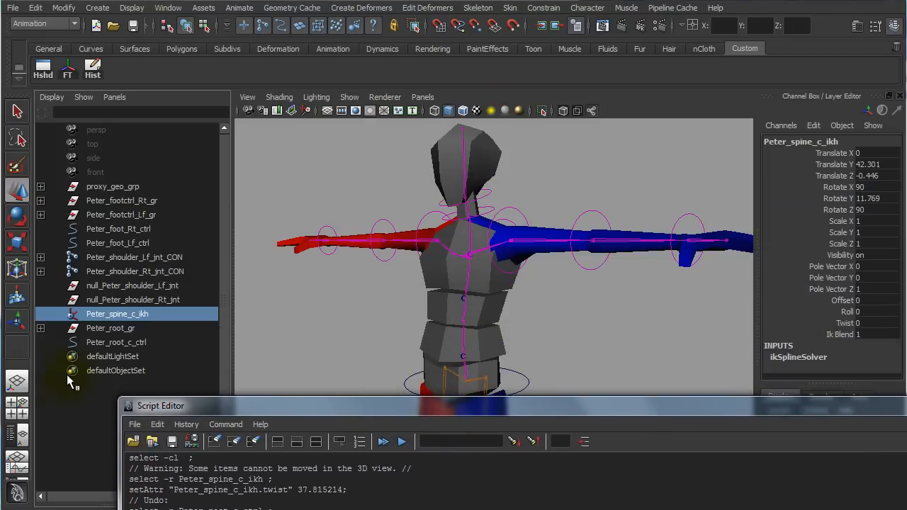
left_click(124, 343)
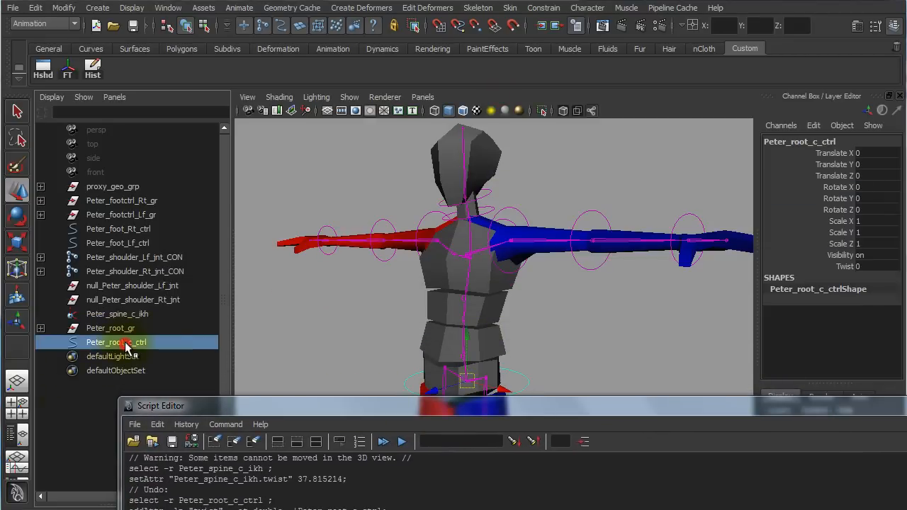
left_click(847, 267)
middle_click_drag(633, 330, 673, 315)
left_click(876, 265)
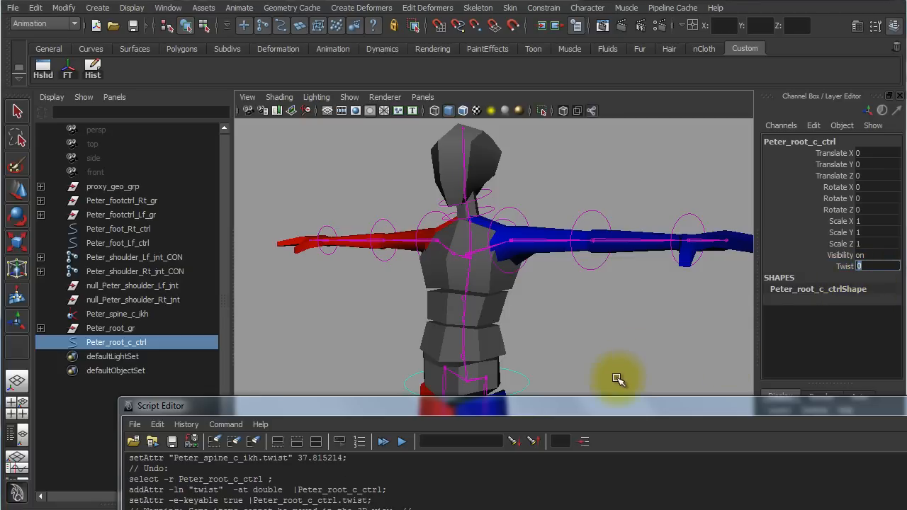
left_click_drag(608, 400, 604, 141)
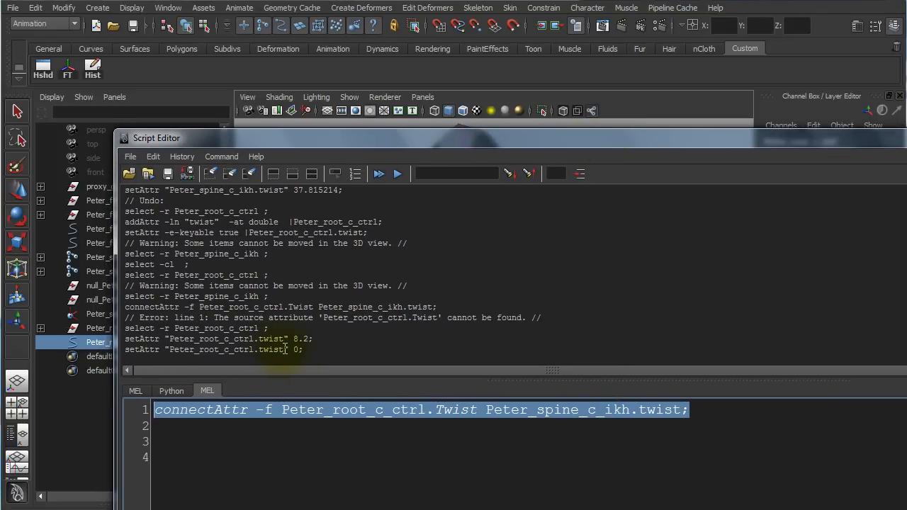
Replace the connectAttr source with Peter_root_c_ctrl.twist copied from the history, and run the line to connect it to Peter_spine_c_ikh.twist.
left_click_drag(286, 349, 177, 349)
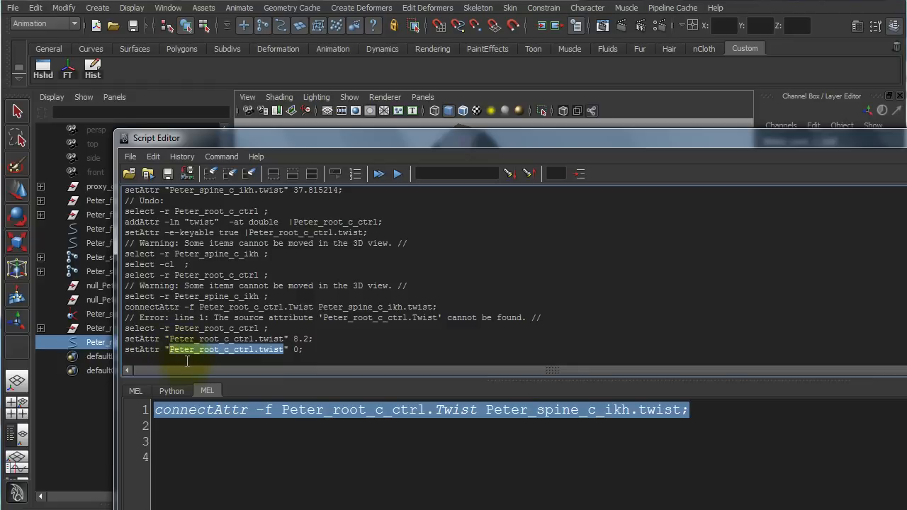
left_click(361, 467)
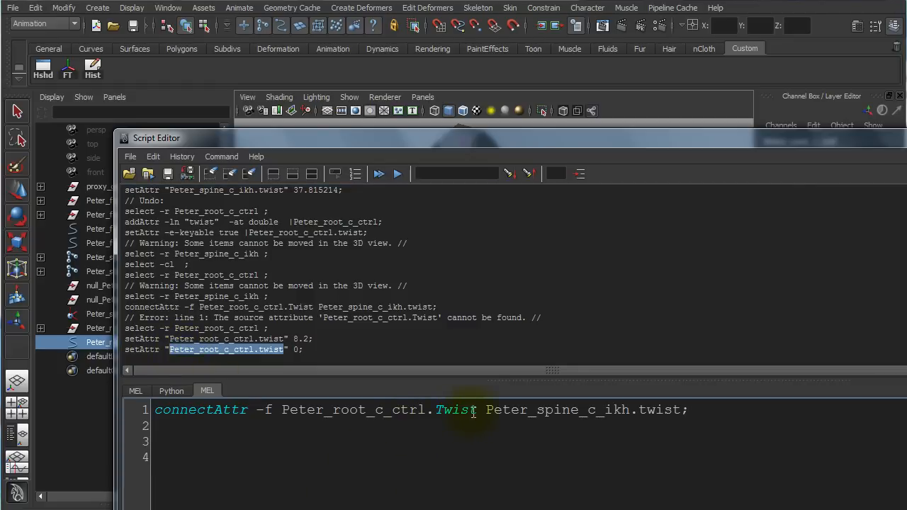
left_click_drag(477, 410, 280, 410)
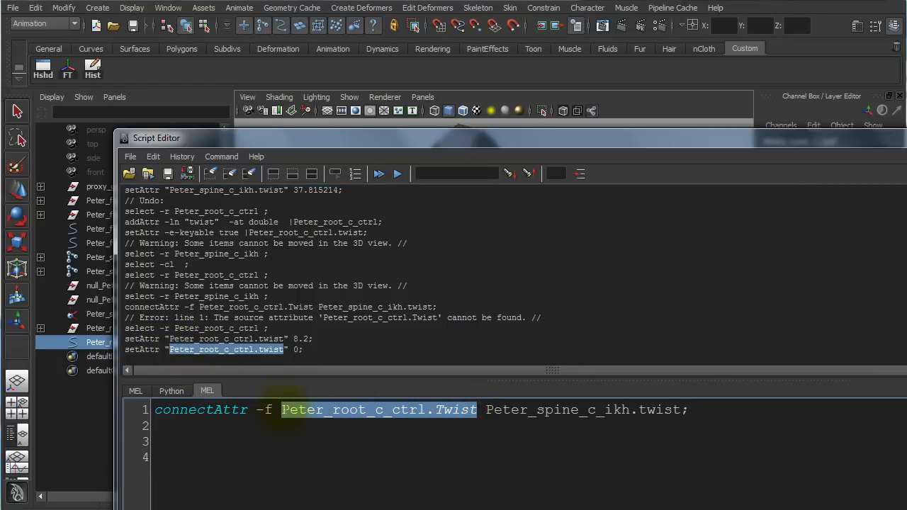
type("Peter_root_c_ctrl.twist")
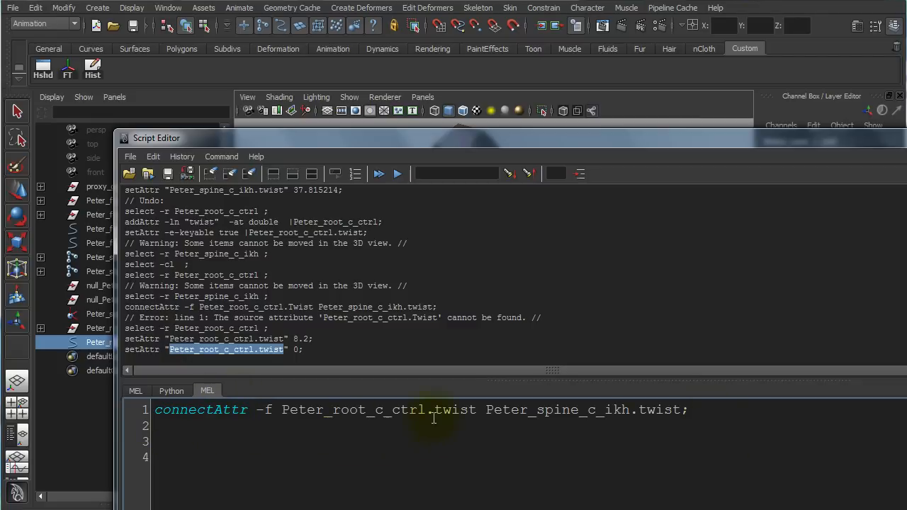
left_click_drag(696, 411, 162, 421)
key("ctrl+Return")
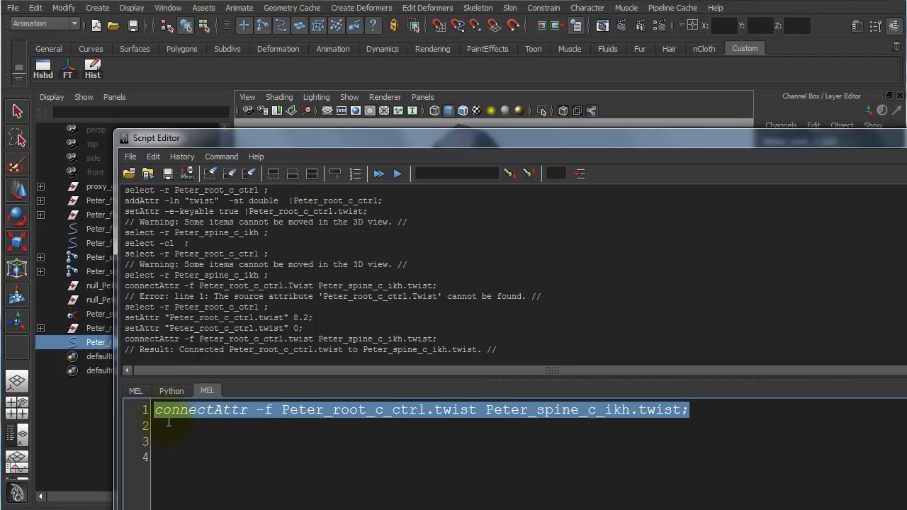
left_click(289, 431)
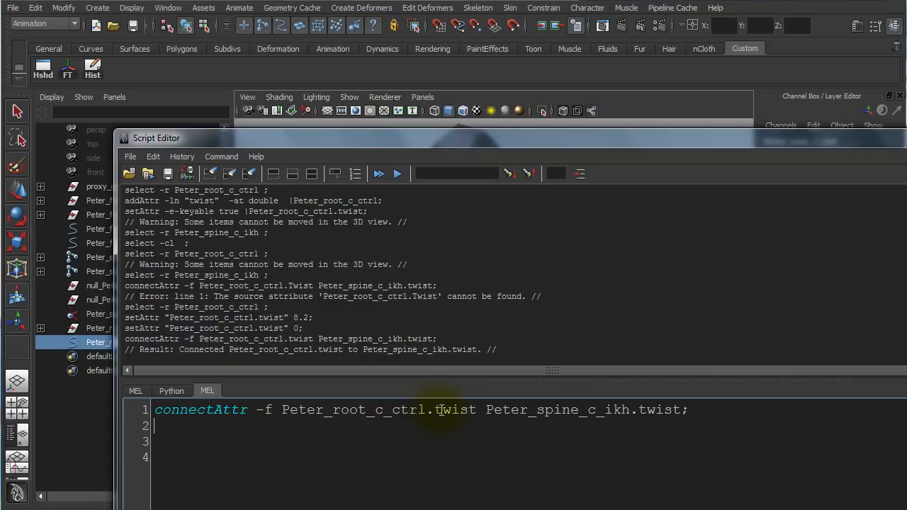
Select Peter_root_c_ctrl to check its Twist channel, and move the Script Editor out of the way.
left_click_drag(611, 143, 523, 412)
left_click(118, 342)
key("w")
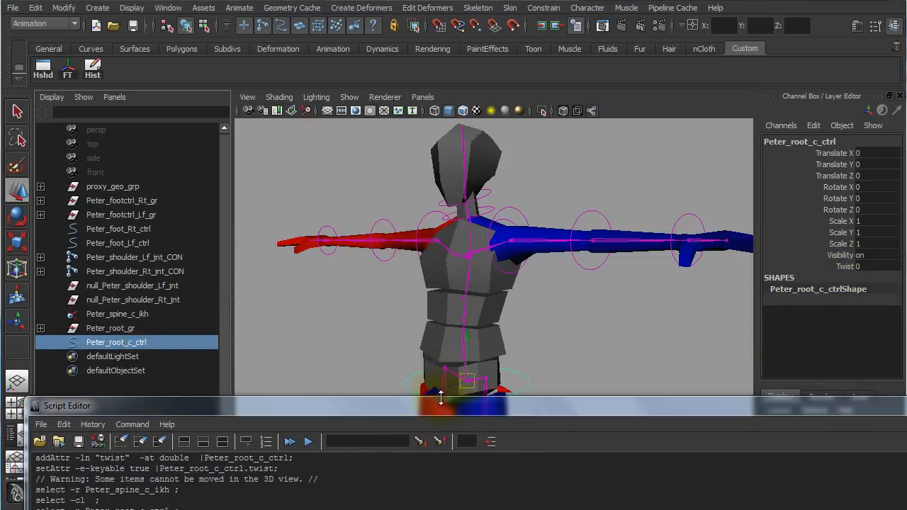
left_click_drag(448, 410, 290, 368)
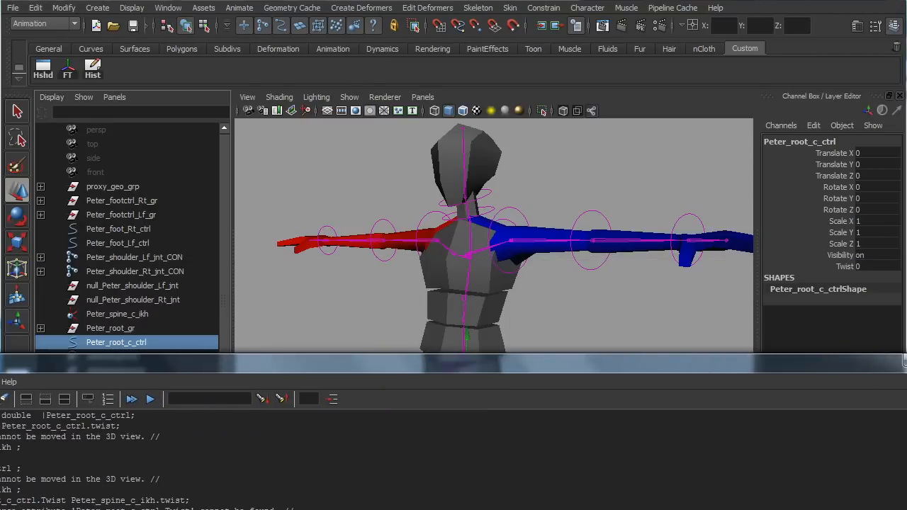
left_click(582, 362)
Try rotating Peter_root_c_ctrl about -57 degrees around Y to test the whole body's rotation.
left_click_drag(548, 419, 623, 411, "alt")
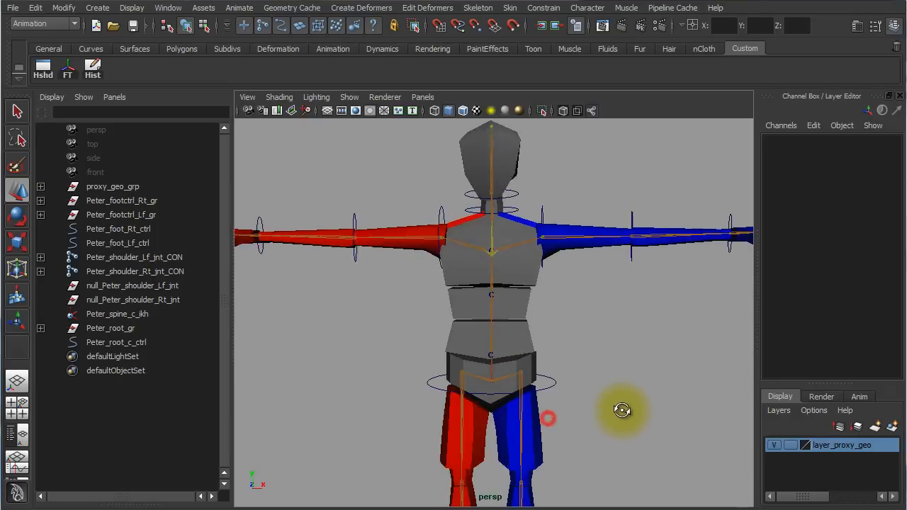
left_click(545, 384)
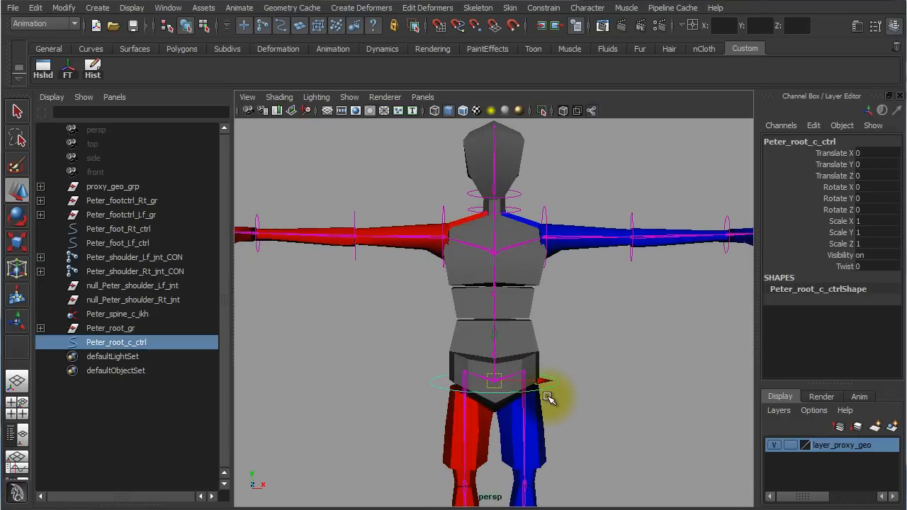
key("e")
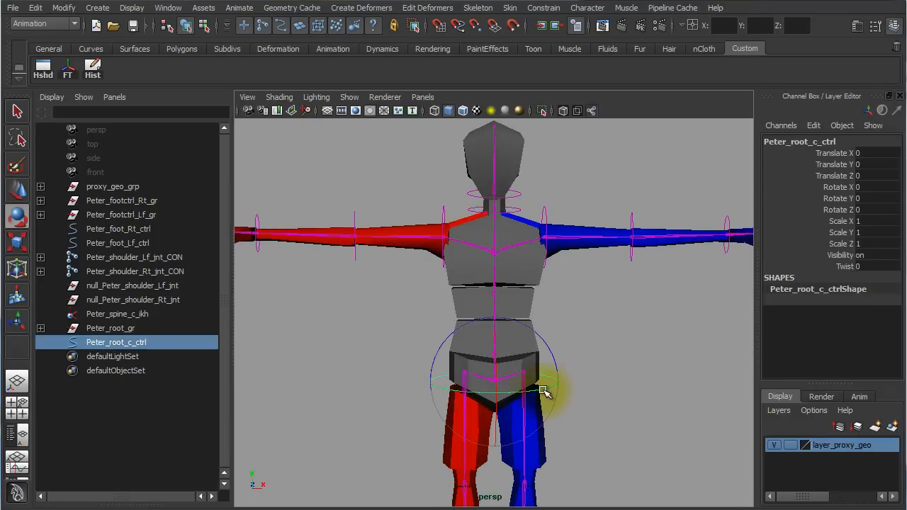
left_click_drag(543, 389, 475, 392)
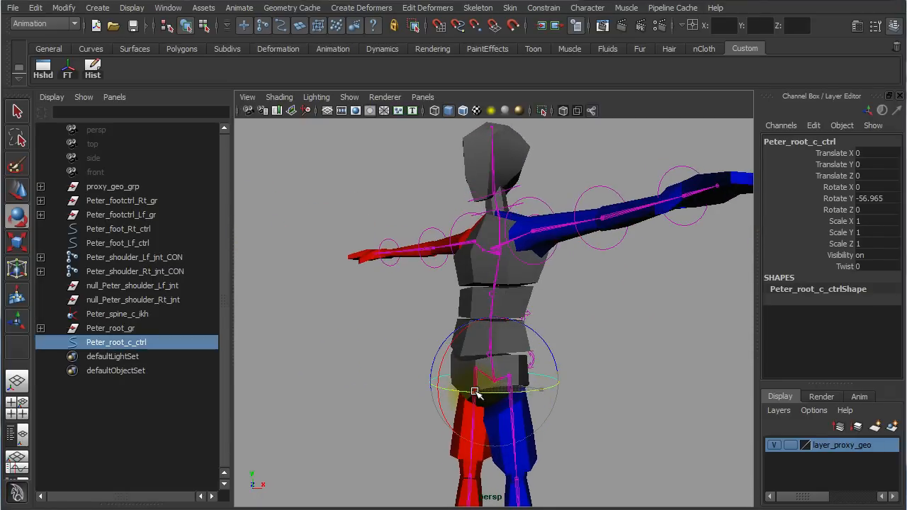
Test the spine by varying the Twist of Peter_root_c_ctrl interactively, and undo the twist and rotation changes.
left_click(846, 267)
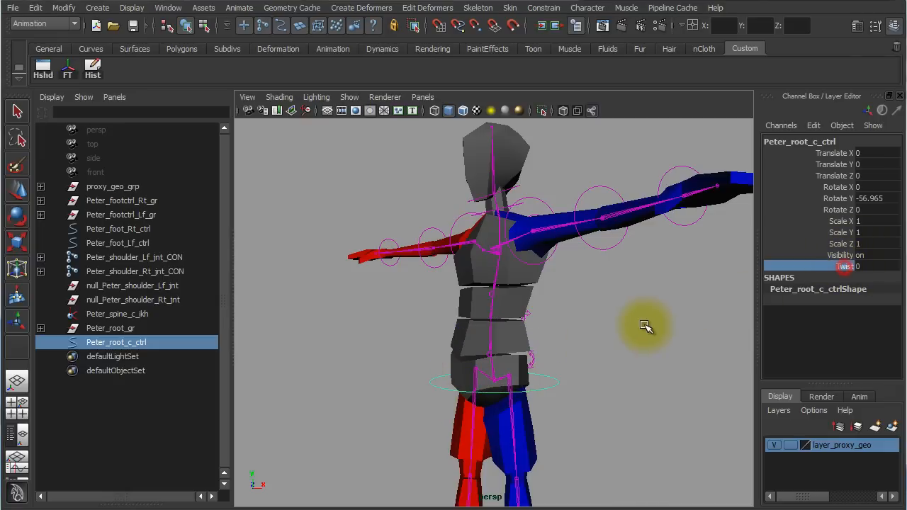
middle_click_drag(642, 324, 751, 334)
left_click_drag(617, 334, 607, 364, "alt")
middle_click_drag(608, 364, 561, 333)
key("ctrl+z")
key("ctrl+z")
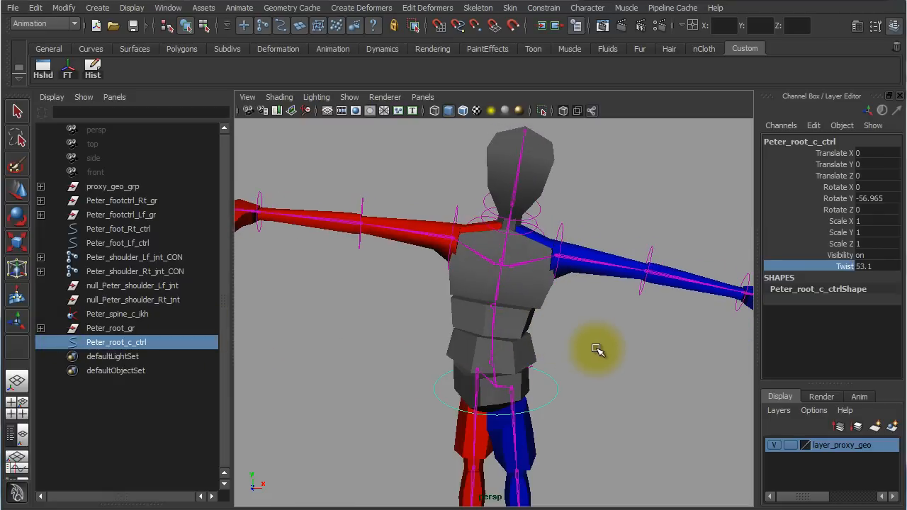
key("ctrl+z")
key("ctrl+z")
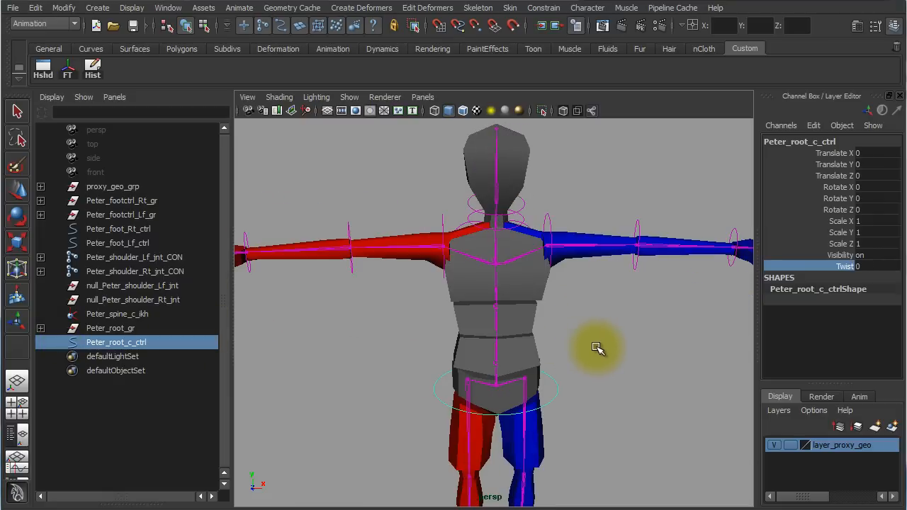
Clear the selection and save the scene, accepting the student version notice.
left_click(603, 359)
right_click_drag(613, 370, 532, 314, "alt")
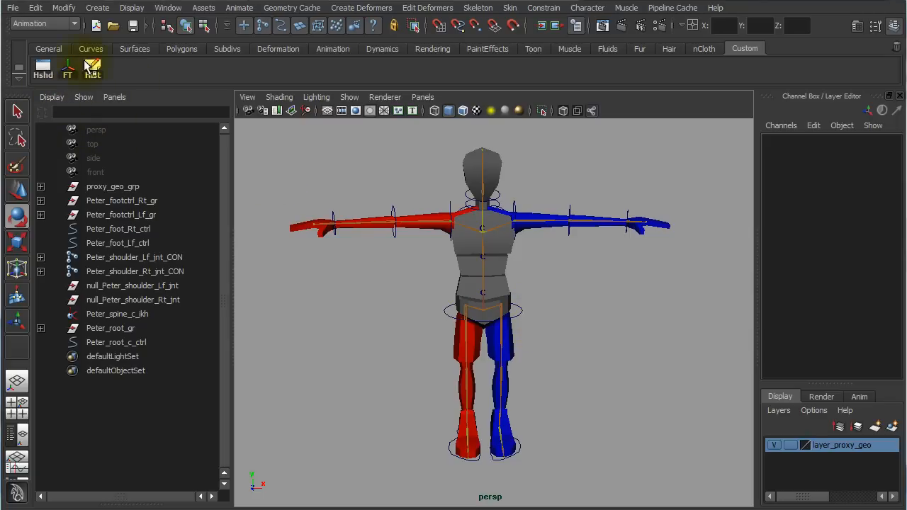
left_click(131, 26)
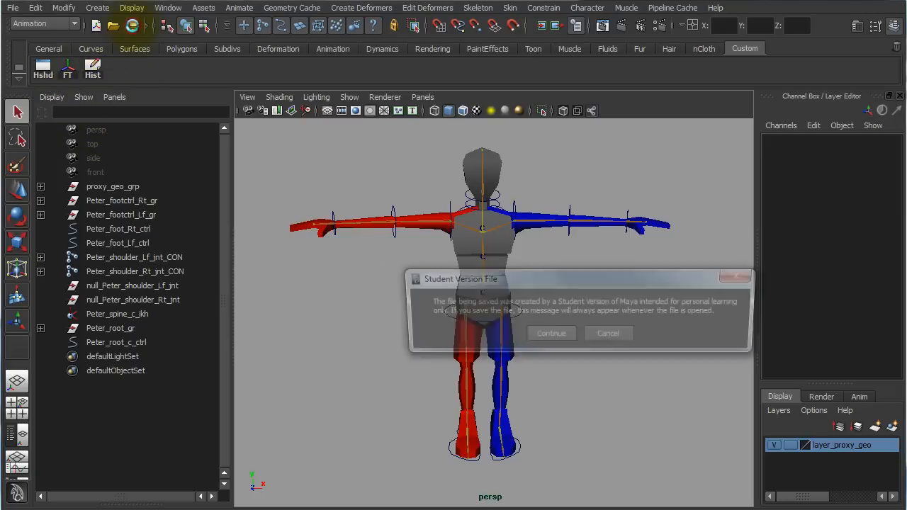
left_click(556, 335)
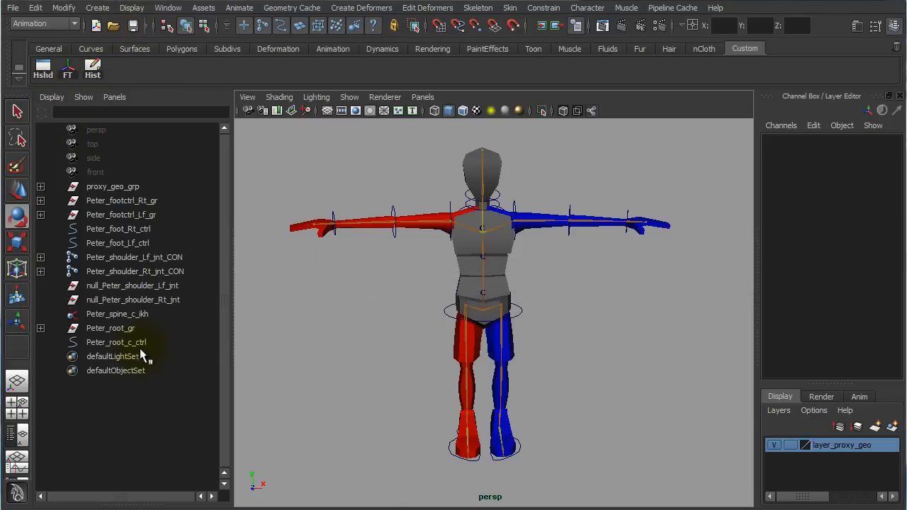
Group all top-level rig nodes from Peter_footctrl_Rt_gr to Peter_root_c_ctrl, excluding proxy_geo_grp, and name the group trs_gr.
left_click_drag(537, 375, 498, 359, "alt")
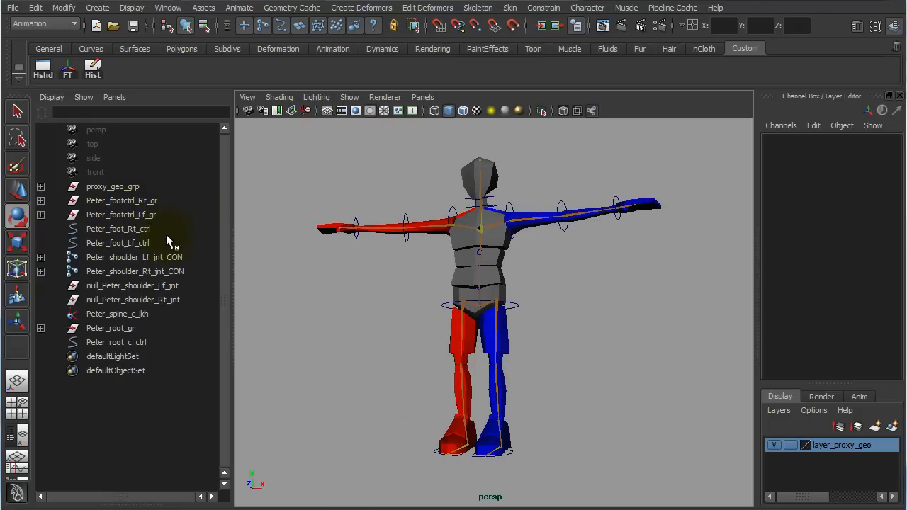
left_click_drag(124, 344, 131, 208)
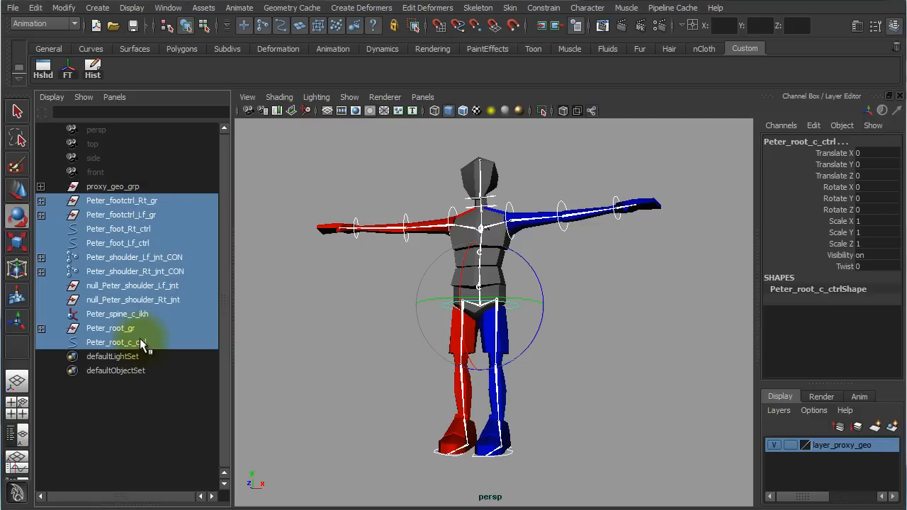
key("ctrl+g")
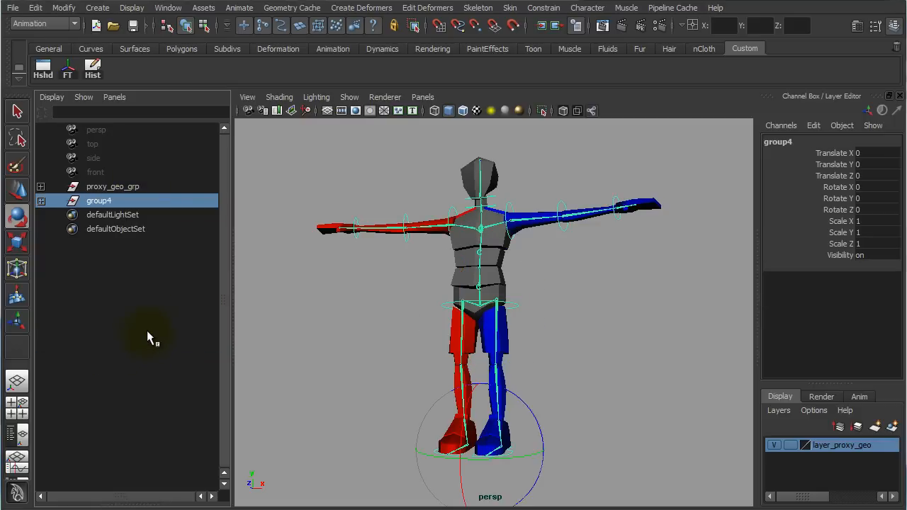
double_click(110, 205)
type("tr")
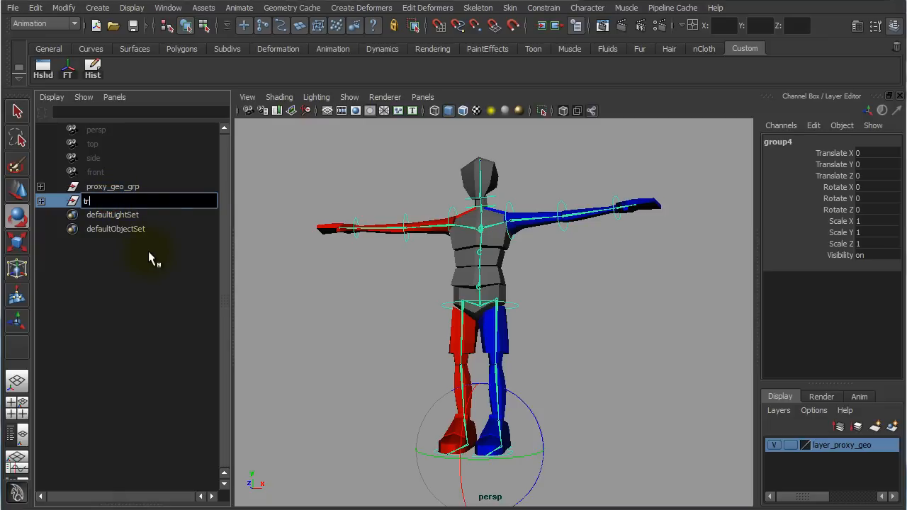
type("s_gr")
key("Return")
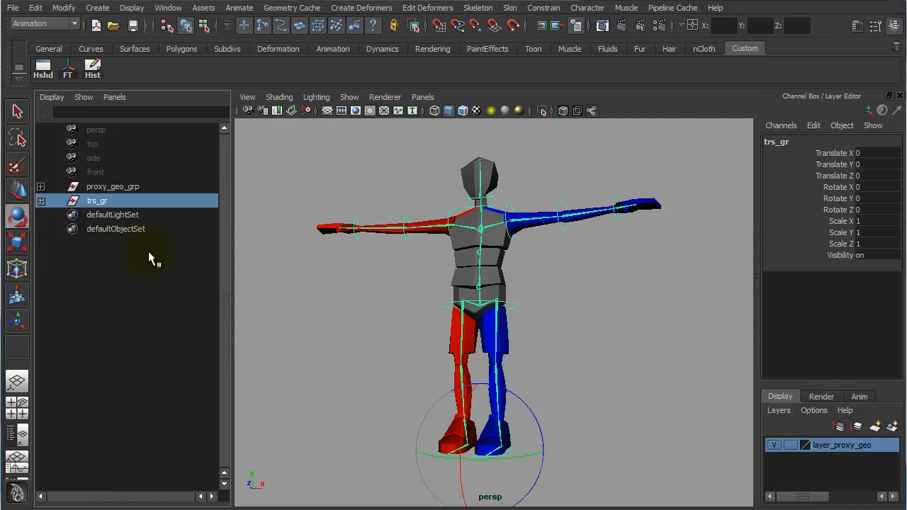
left_click(631, 377)
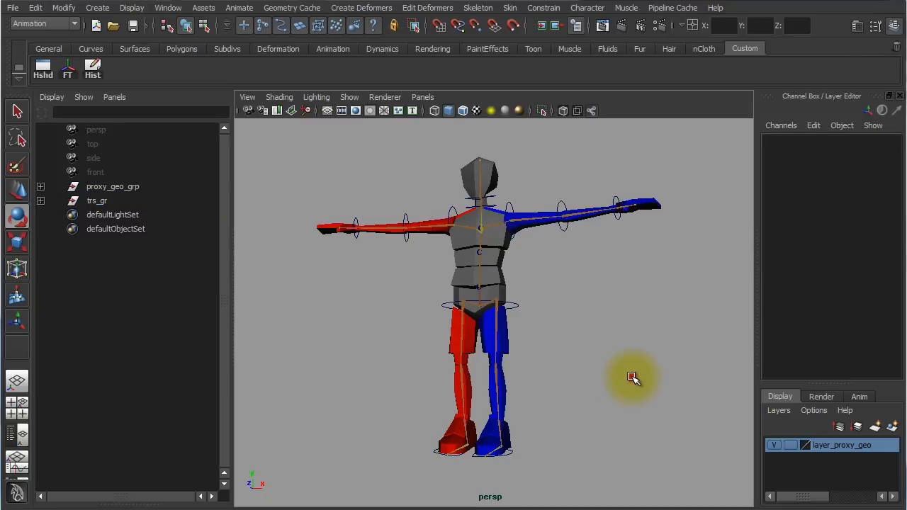
Try moving trs_gr and scaling it uniformly to test the whole rig, undoing each test change.
left_click(91, 202)
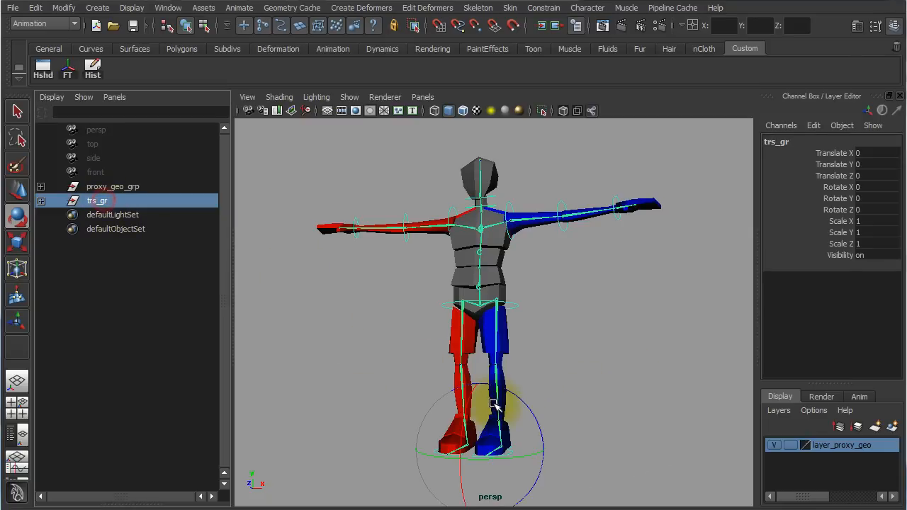
key("w")
left_click_drag(604, 478, 614, 465, "alt")
right_click_drag(614, 465, 533, 410, "alt")
left_click_drag(490, 417, 419, 419)
key("ctrl+z")
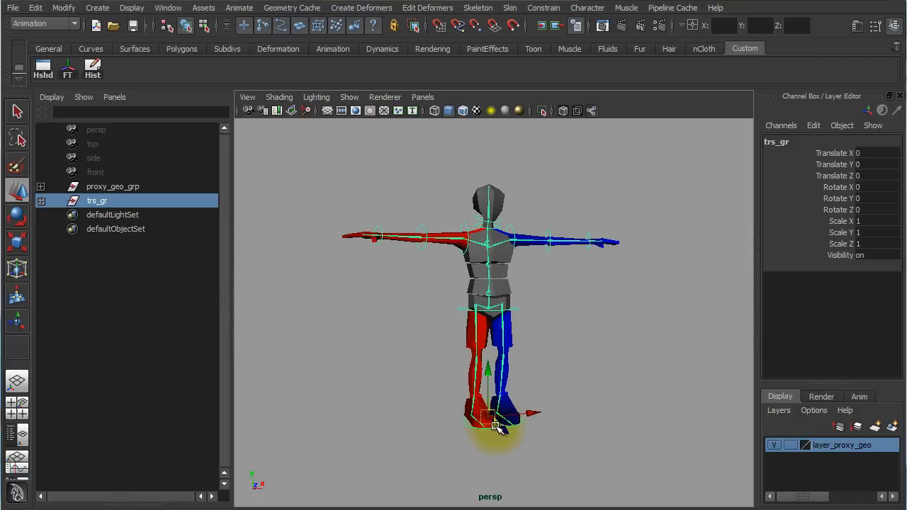
key("r")
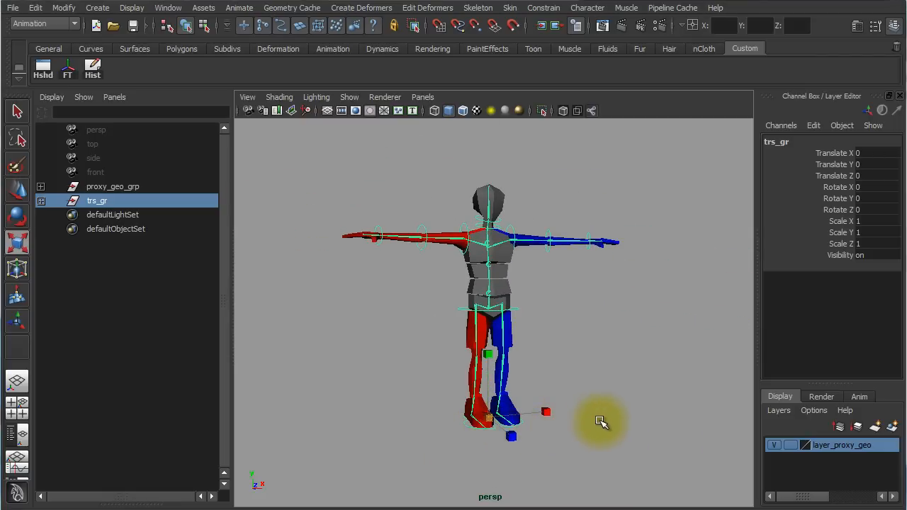
middle_click_drag(603, 422, 381, 373)
key("ctrl+z")
Try a combined transform on trs_gr: rotate about -41 in X and -59 in Z, raise it about 38 units, and scale to about 0.4.
left_click_drag(592, 450, 492, 450, "alt")
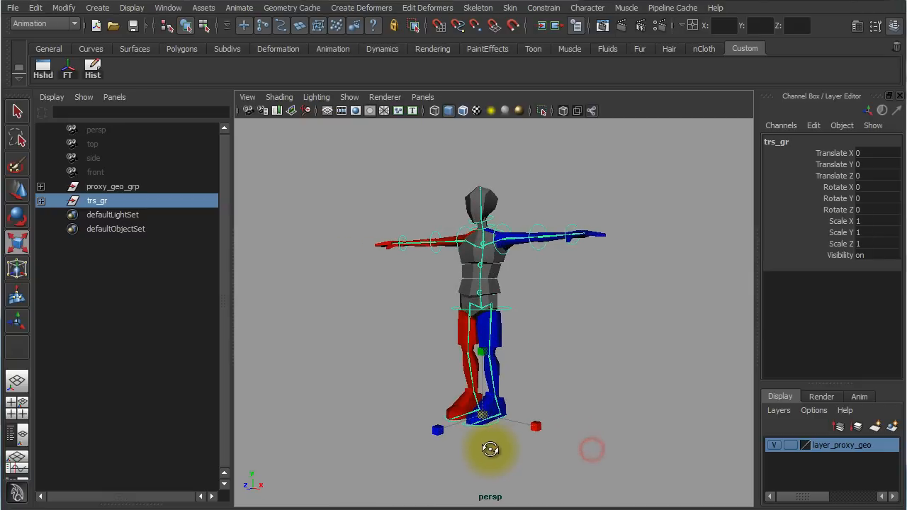
key("e")
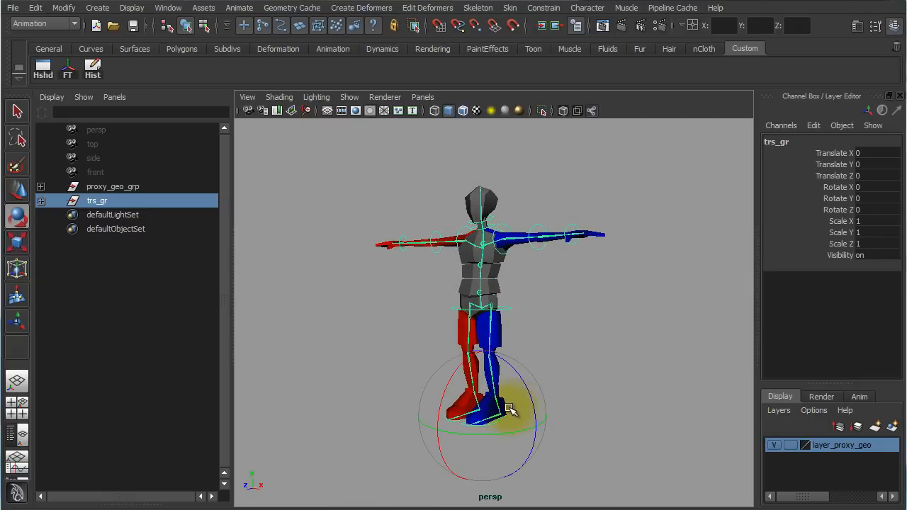
left_click_drag(527, 375, 537, 441)
left_click_drag(485, 409, 502, 269)
key("w")
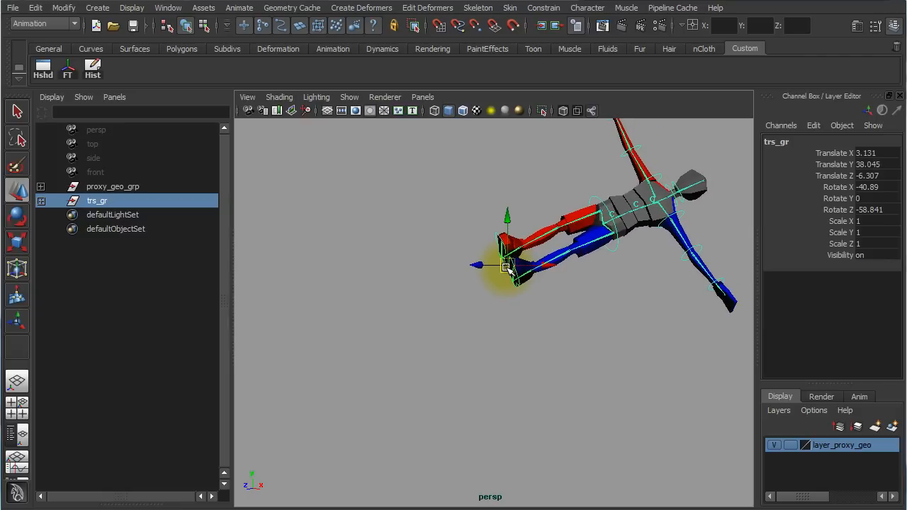
key("r")
middle_click_drag(580, 362, 316, 300)
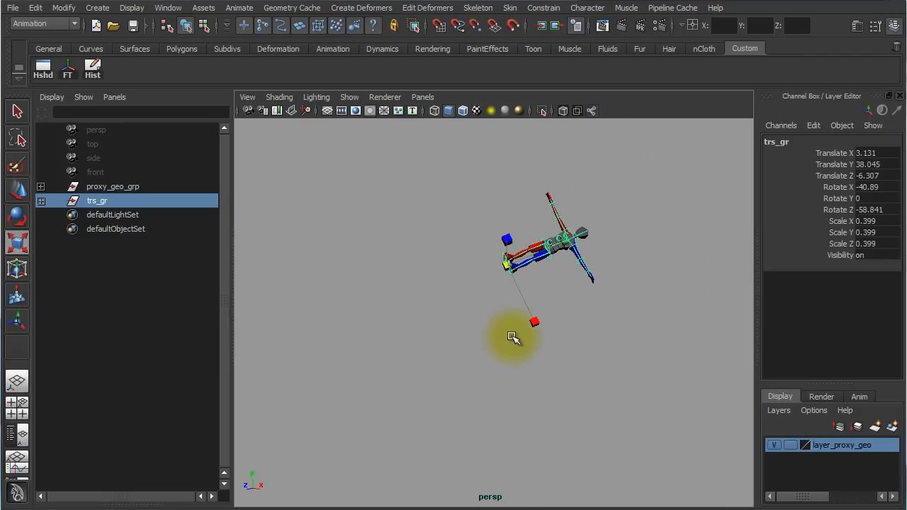
Try moving Peter_foot_Rt_ctrl on the transformed rig to test the right leg.
right_click_drag(552, 345, 731, 382, "alt")
middle_click_drag(617, 340, 548, 425, "alt")
right_click_drag(500, 403, 683, 412, "alt")
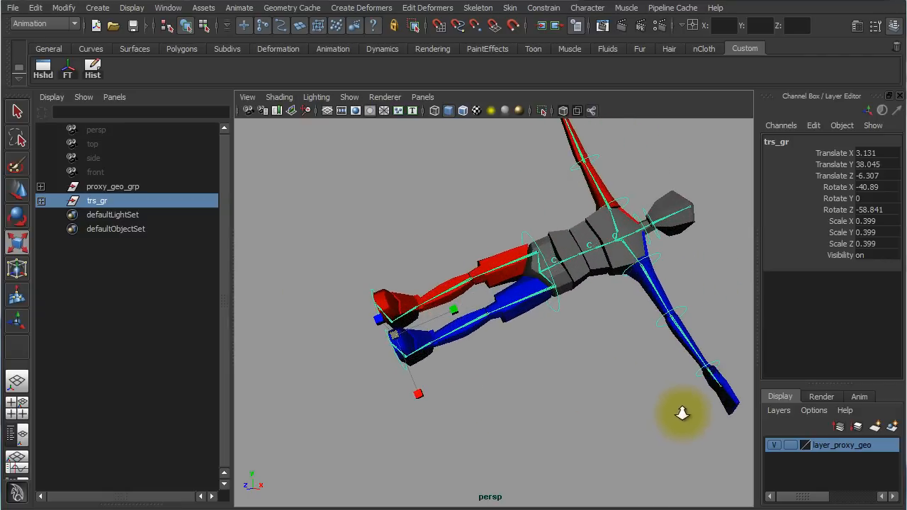
left_click(543, 397)
left_click(367, 288)
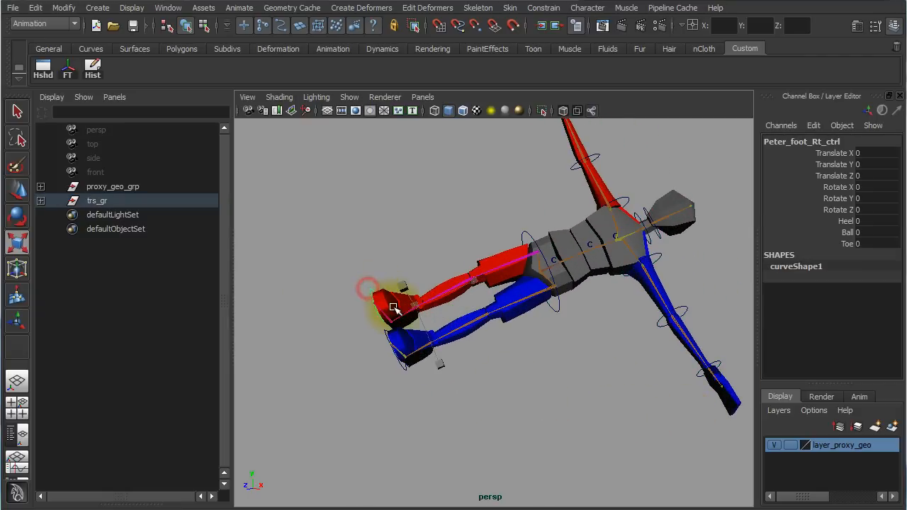
key("w")
key("e")
key("w")
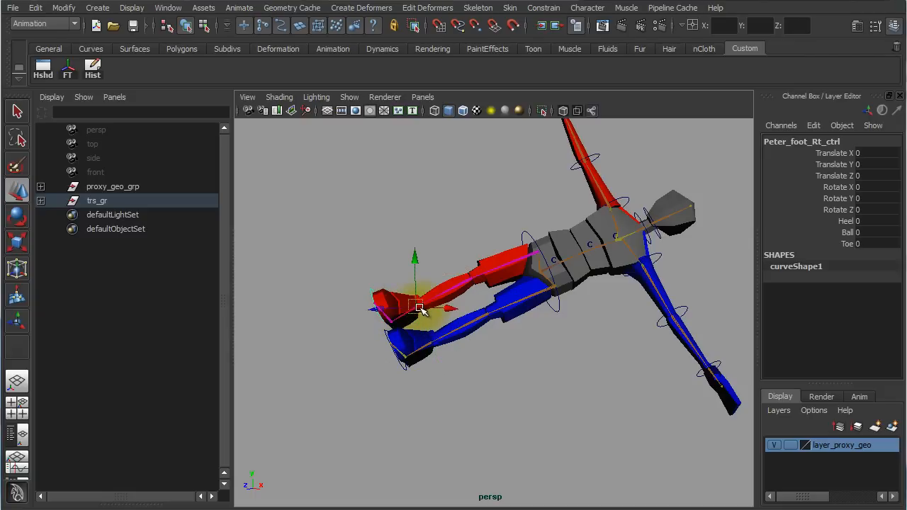
left_click_drag(420, 311, 455, 281)
Undo the right foot control move and all test transforms on trs_gr.
key("ctrl+z")
key("ctrl+z")
key("ctrl+z")
key("ctrl+z")
key("ctrl+z")
key("ctrl+z")
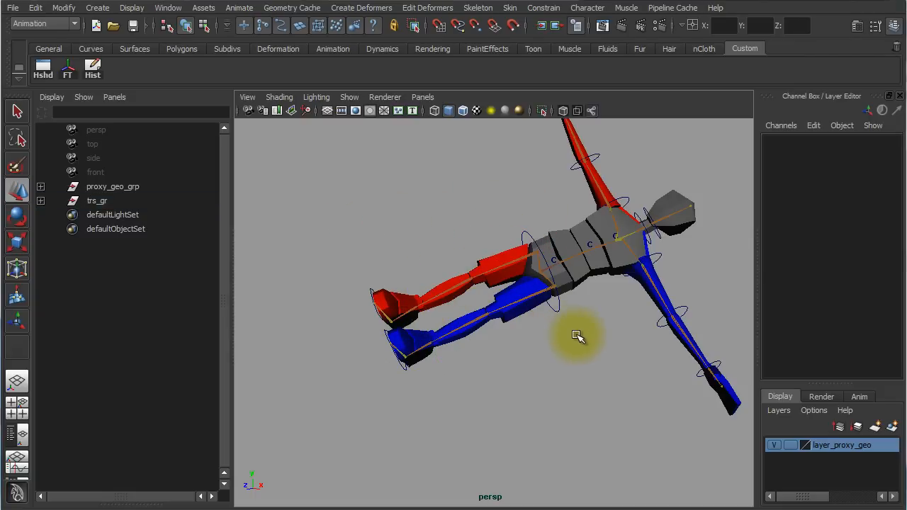
key("ctrl+z")
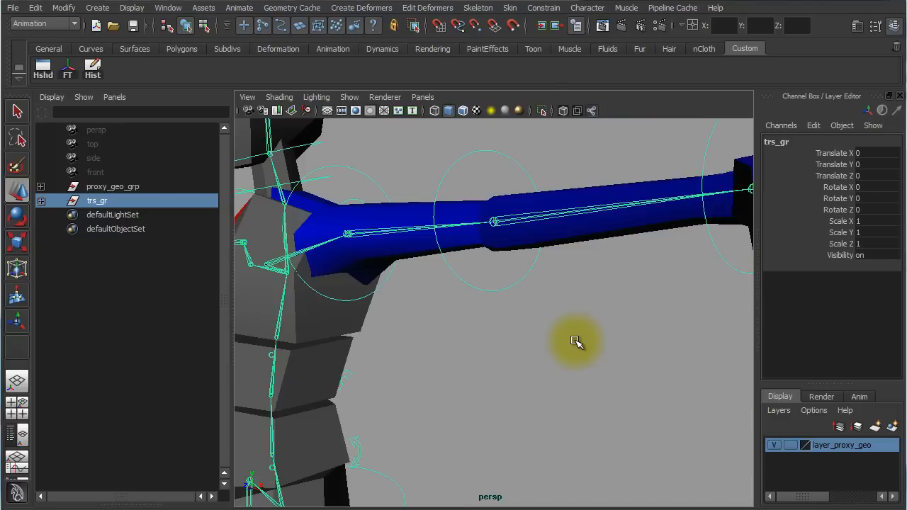
right_click_drag(580, 346, 323, 274, "alt")
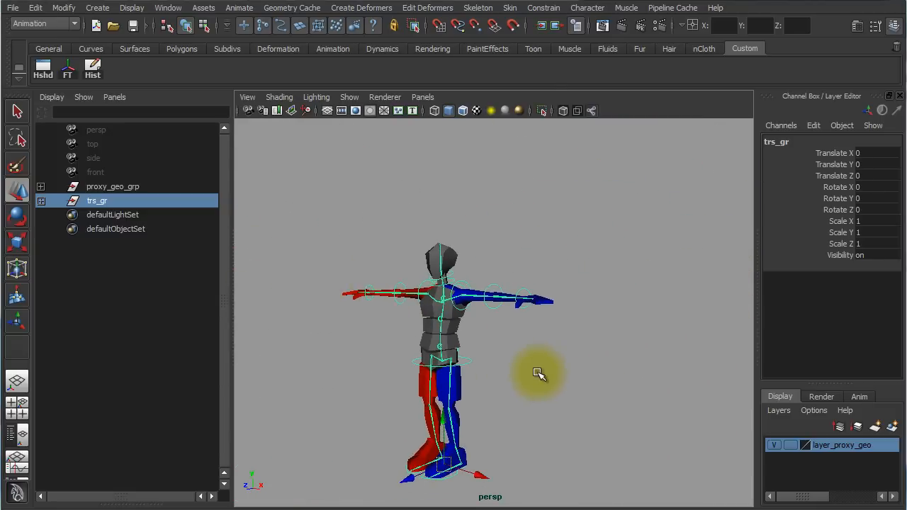
left_click(569, 394)
left_click_drag(568, 396, 568, 363, "alt")
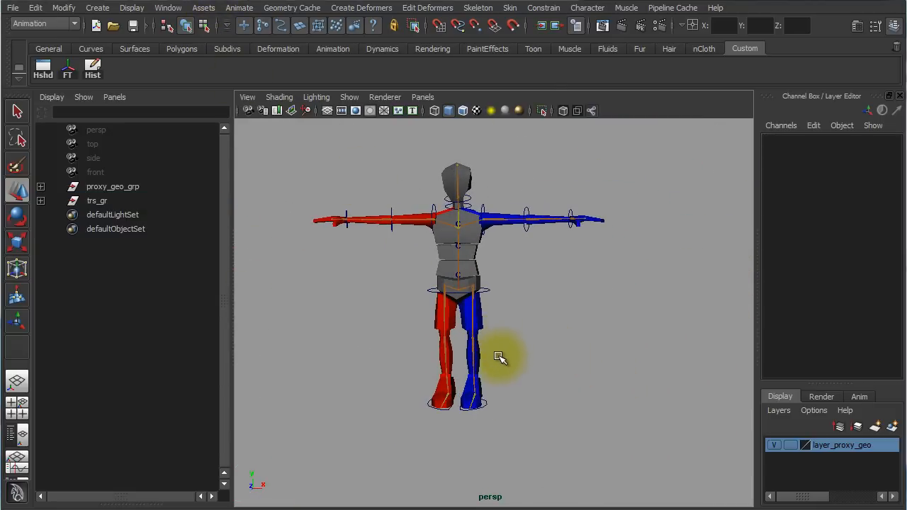
left_click(106, 200)
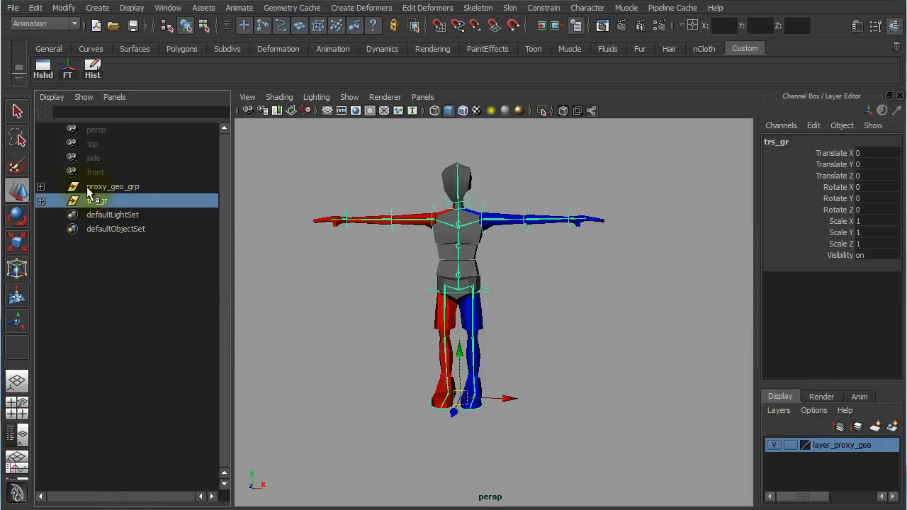
left_click(552, 360)
left_click_drag(559, 355, 538, 364, "alt")
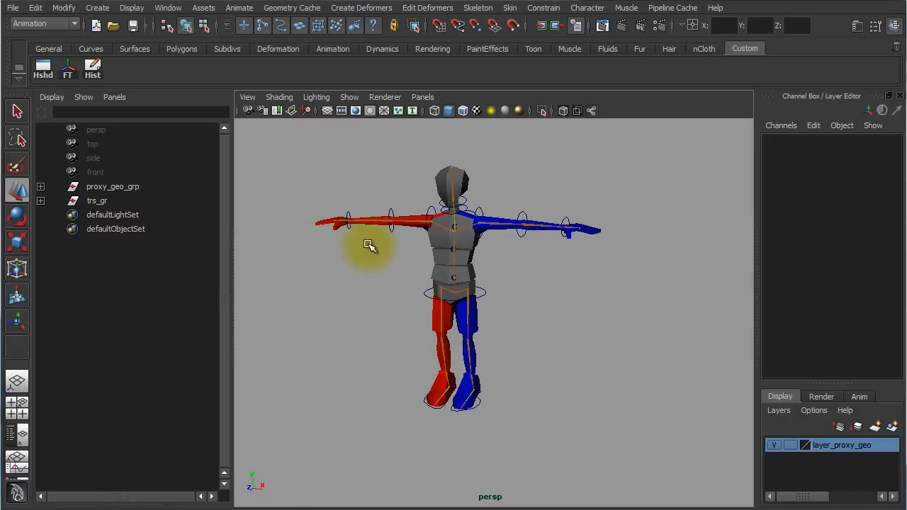
Create a NURBS circle at the character's feet and scale it uniformly to about 18.47.
left_click(97, 9)
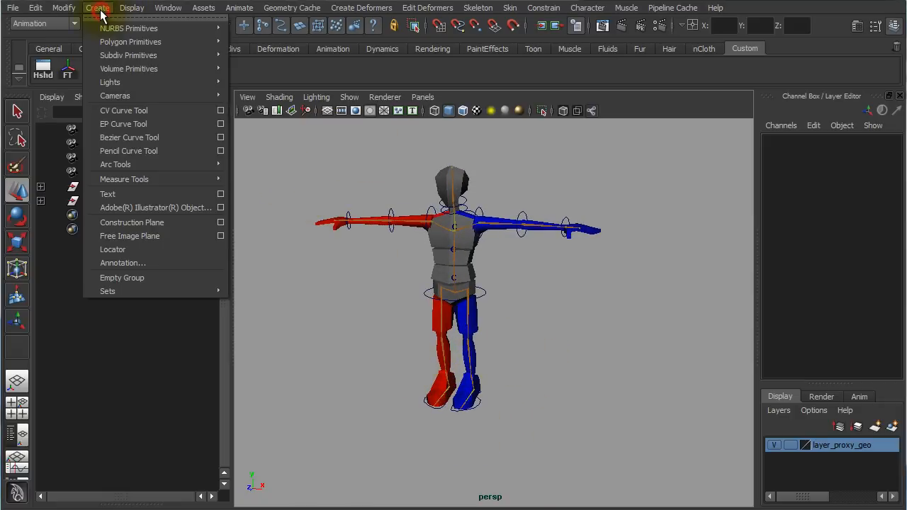
left_click(110, 29)
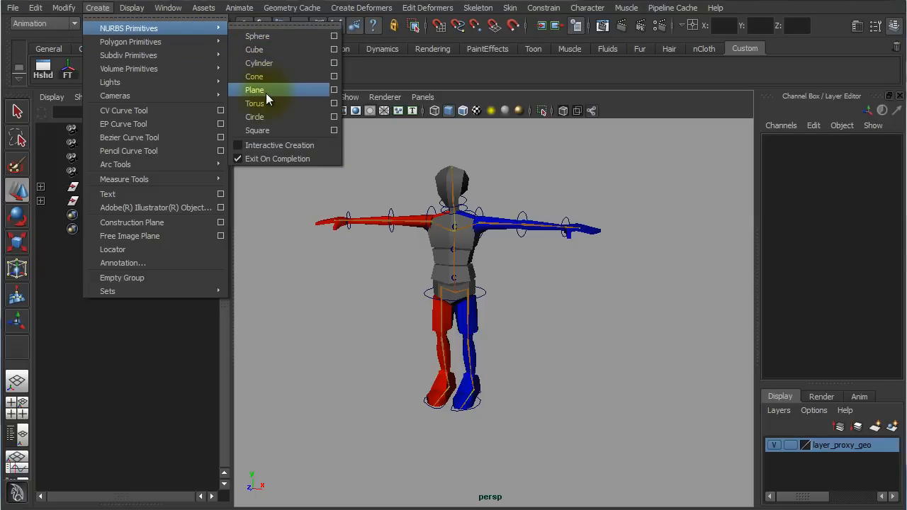
left_click(268, 118)
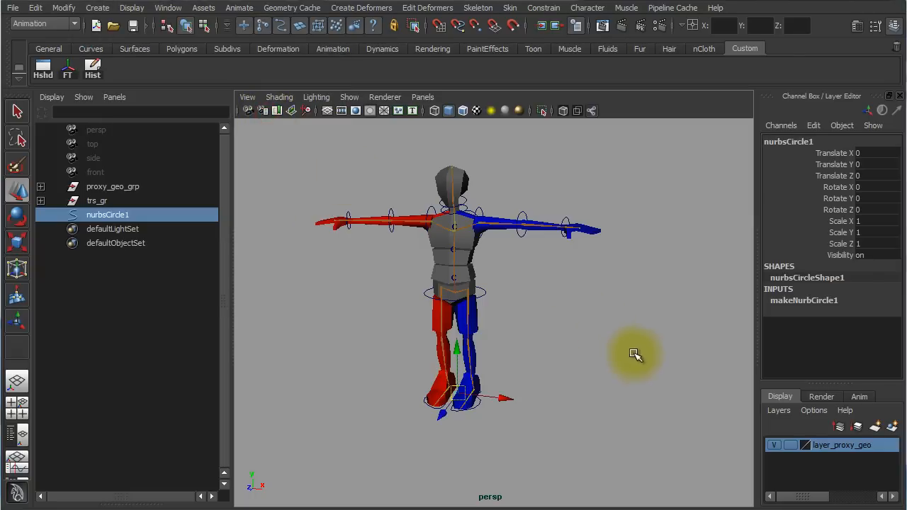
middle_click_drag(543, 394, 617, 417)
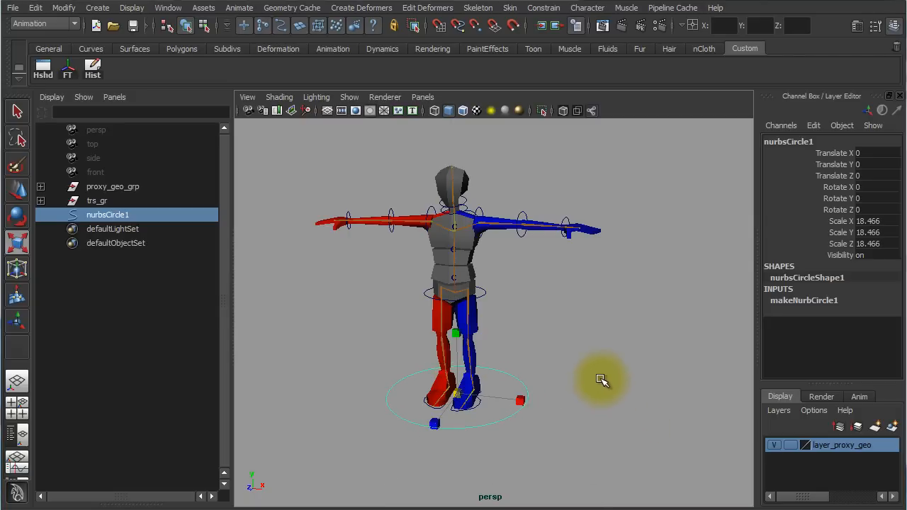
Freeze the transformations of the circle around the feet and delete its construction history.
mouse_move(547, 345)
left_mouse_down("alt")
mouse_move(490, 340)
mouse_move(455, 322)
mouse_move(535, 346)
left_mouse_up("alt")
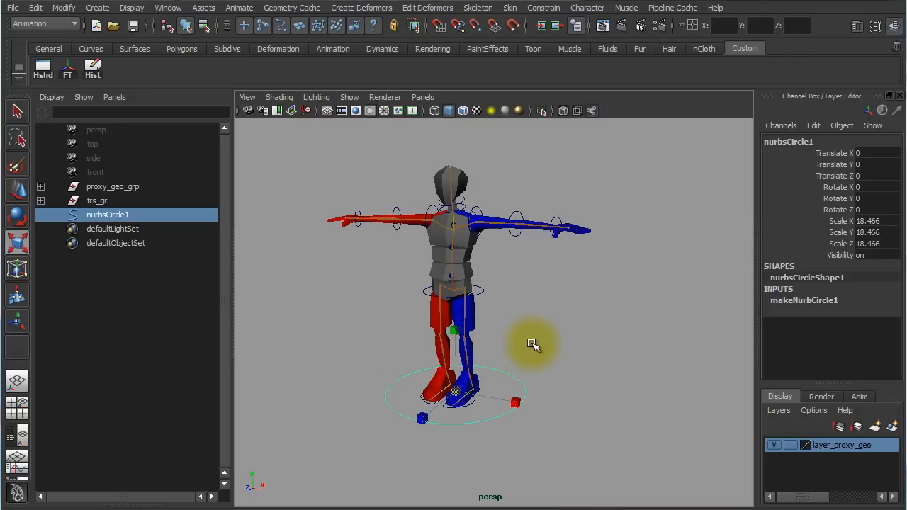
right_click_drag(499, 340, 630, 360, "alt")
middle_click_drag(630, 360, 640, 336, "alt")
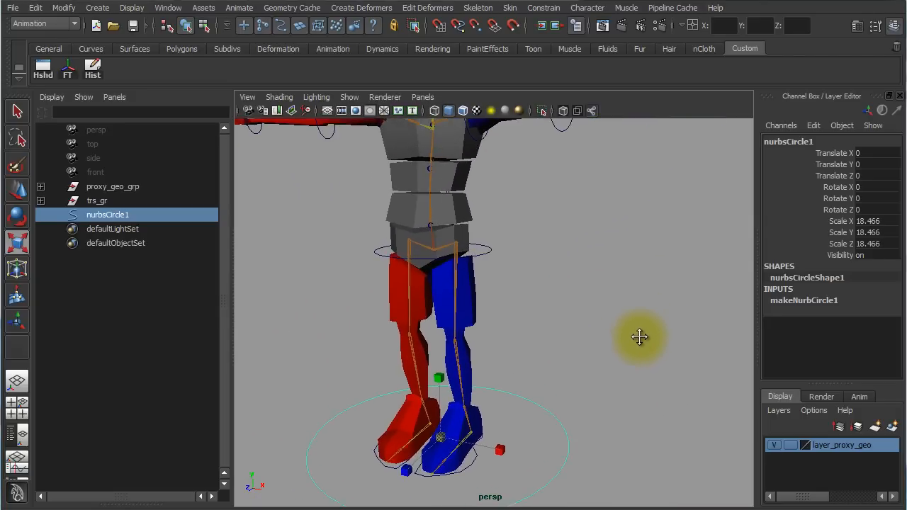
left_click(69, 73)
left_click(92, 72)
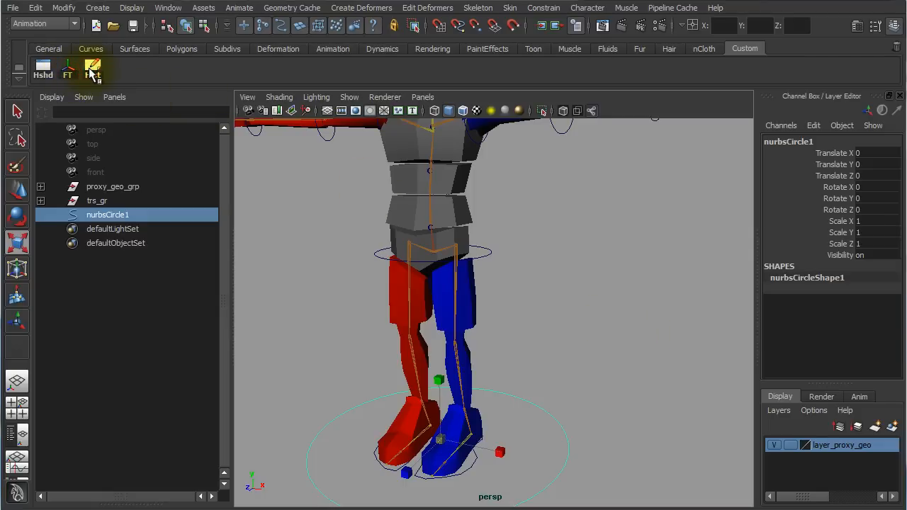
Copy the name of Peter_footctrl_Rt_gr inside trs_gr and paste it as the name of nurbsCircle1.
right_click_drag(631, 360, 379, 271, "alt")
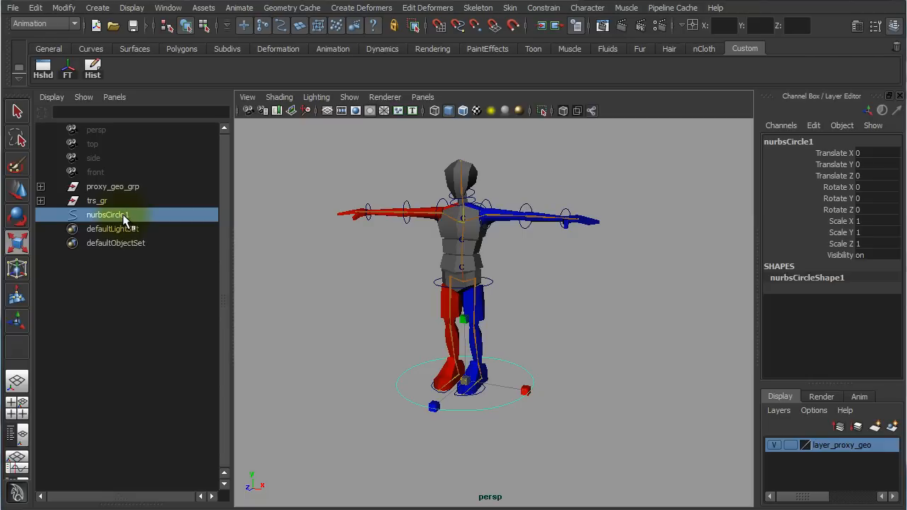
left_click(40, 201)
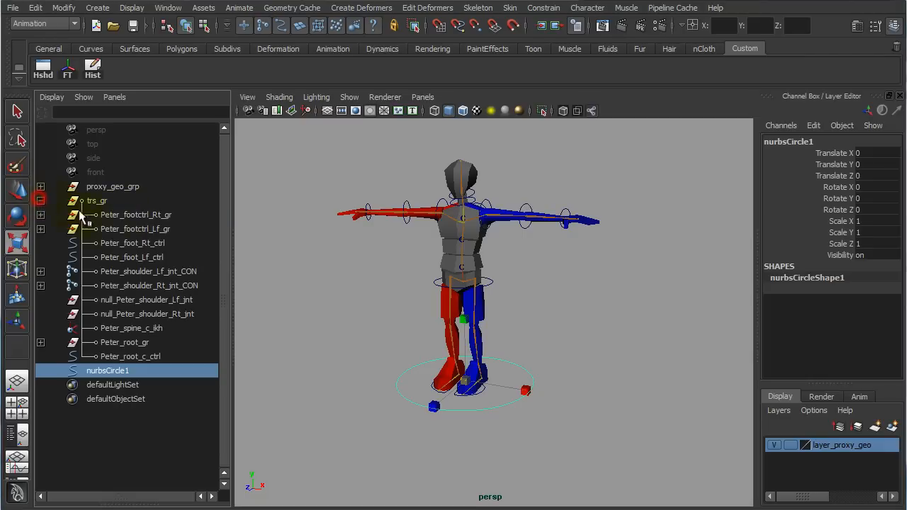
double_click(118, 217)
key("ctrl+c")
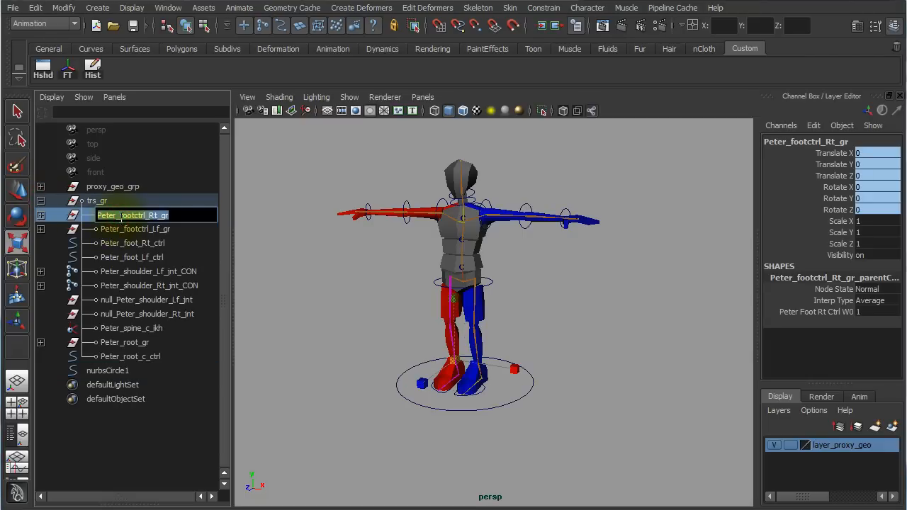
left_click(119, 201)
left_click(40, 201)
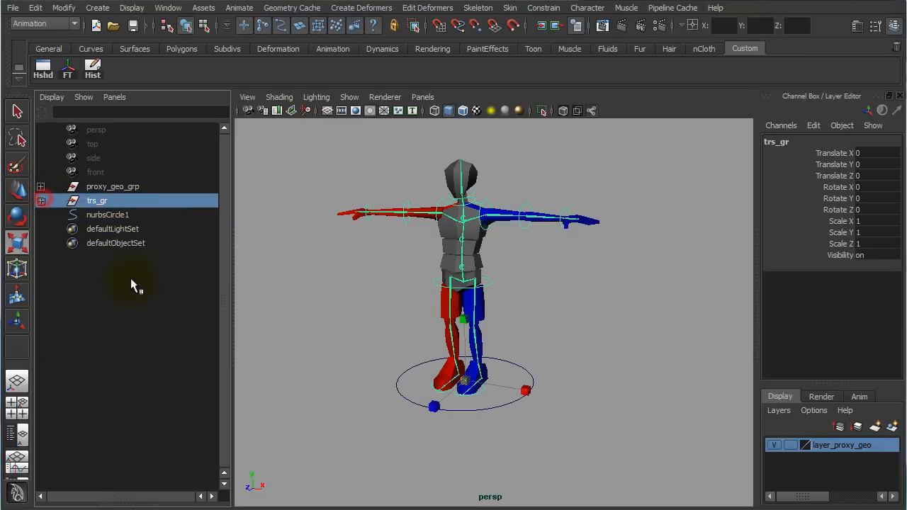
double_click(116, 216)
key("ctrl+v")
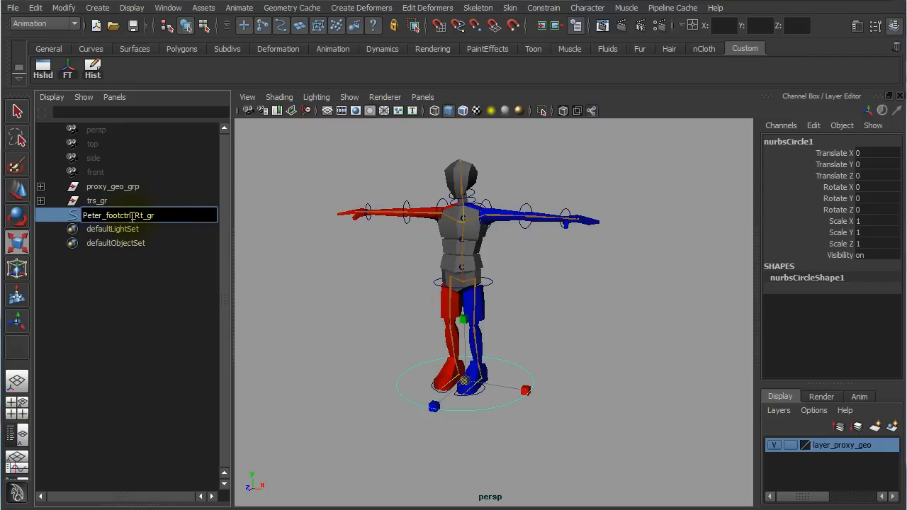
Edit the pasted name so the circle around the feet is called Peter_trsl_c_ctrl.
left_click(133, 217)
key("BackSpace")
key("BackSpace")
key("BackSpace")
key("BackSpace")
key("BackSpace")
key("BackSpace")
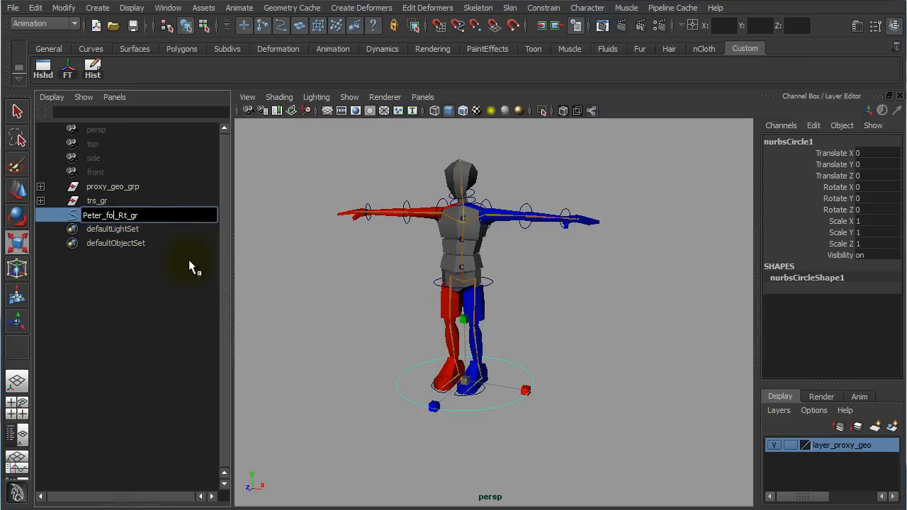
key("BackSpace")
key("BackSpace")
type("trs")
key("BackSpace")
key("BackSpace")
type("c")
key("BackSpace")
key("BackSpace")
type("ctrl")
key("Return")
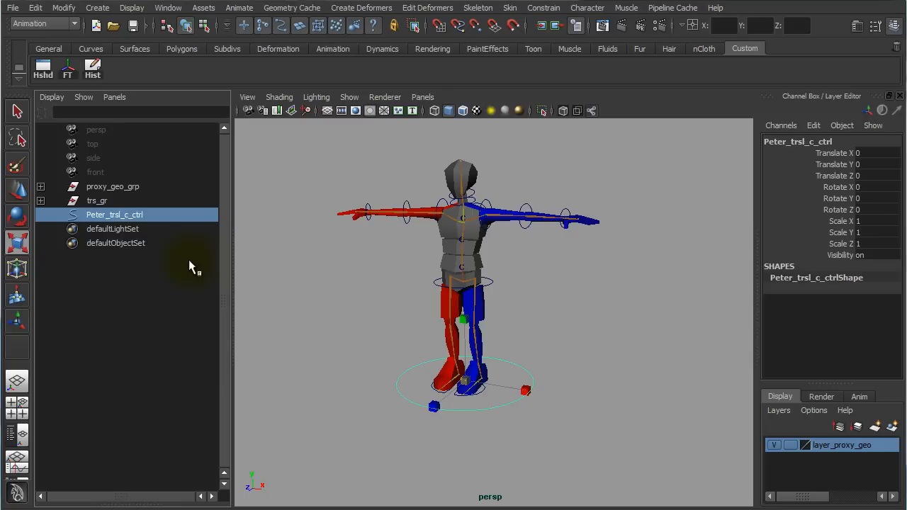
Parent trs_gr under Peter_trsl_c_ctrl.
left_click(114, 203)
middle_click_drag(109, 198, 111, 214)
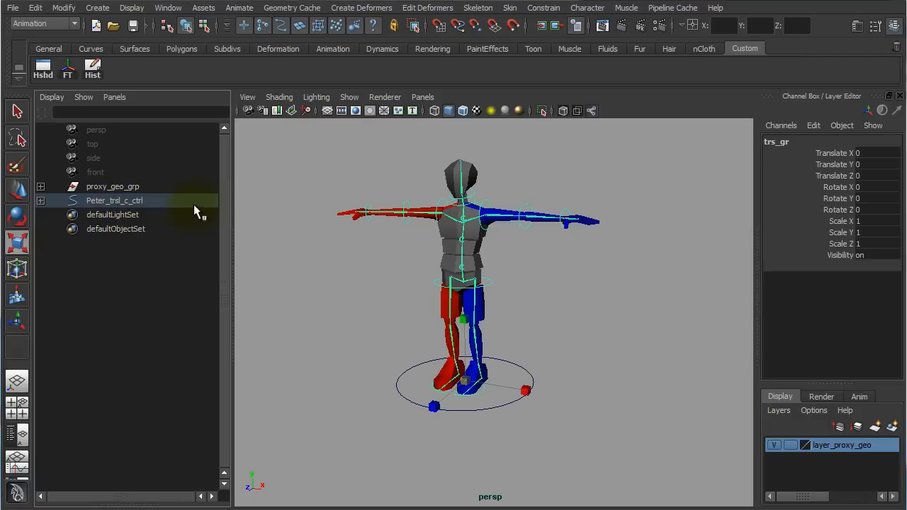
Try scaling Peter_trsl_c_ctrl uniformly to about 0.866 and rotating it, undoing each test transform.
left_click(597, 377)
left_click_drag(581, 361, 523, 377)
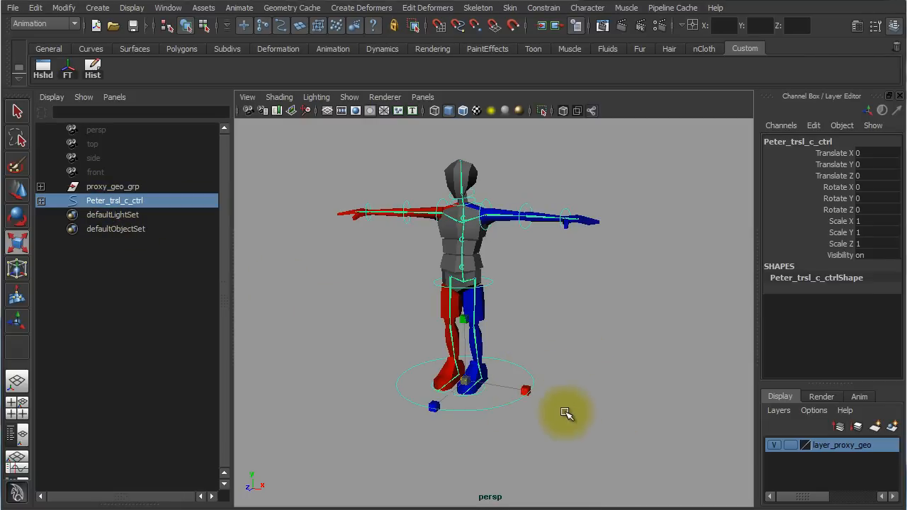
left_click_drag(465, 383, 472, 346)
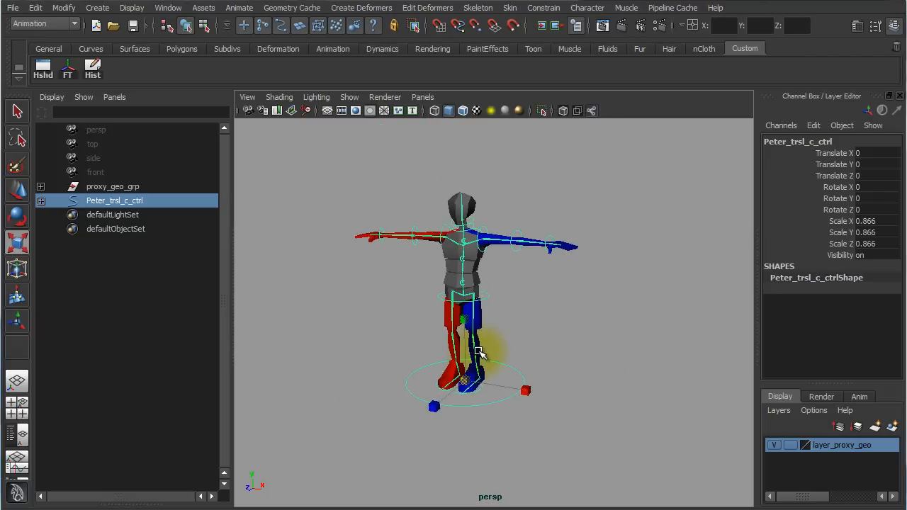
key("ctrl+z")
key("e")
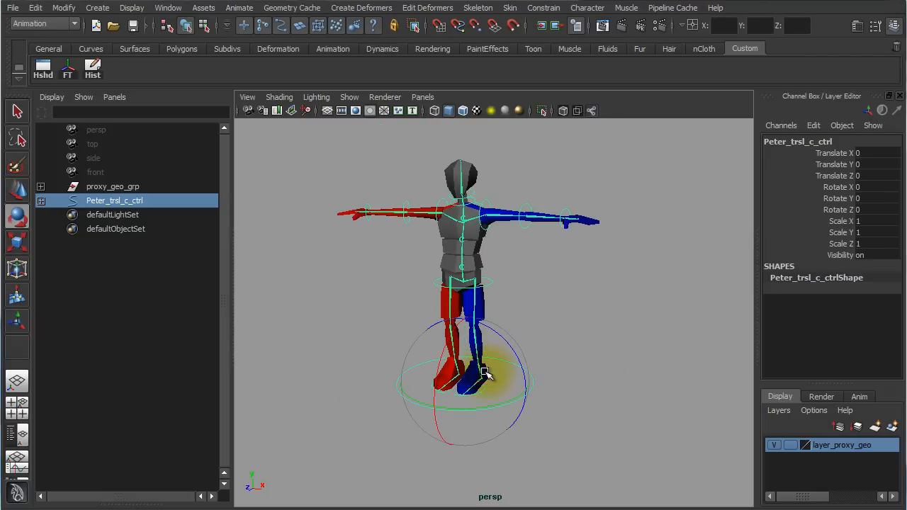
left_click_drag(513, 345, 498, 371)
left_click_drag(455, 350, 446, 384)
key("ctrl+z")
key("ctrl+z")
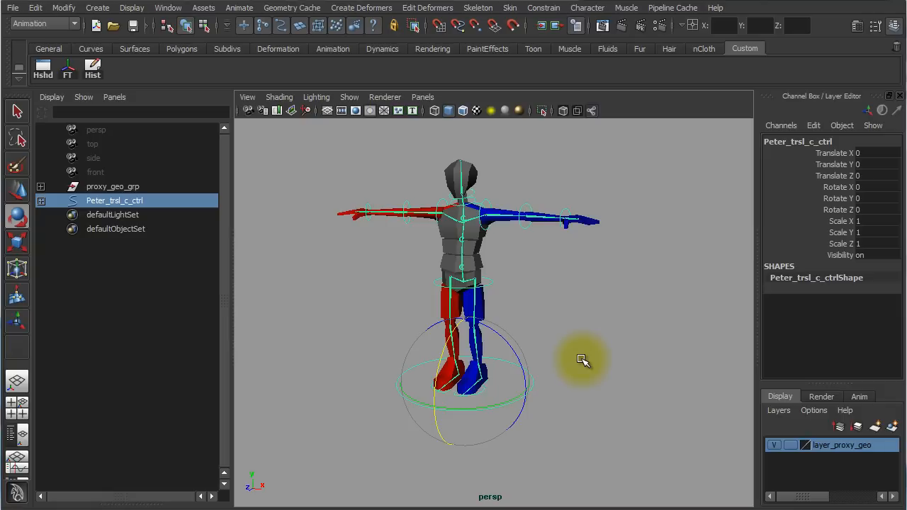
Group proxy_geo_grp and Peter_trsl_c_ctrl together and name the new group Peter.
left_click(602, 318)
left_click_drag(132, 187, 133, 201)
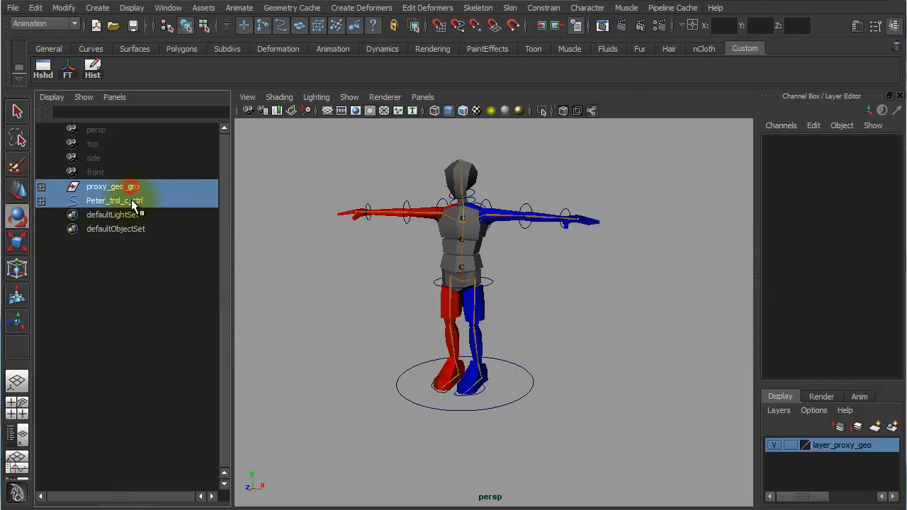
left_click(141, 188)
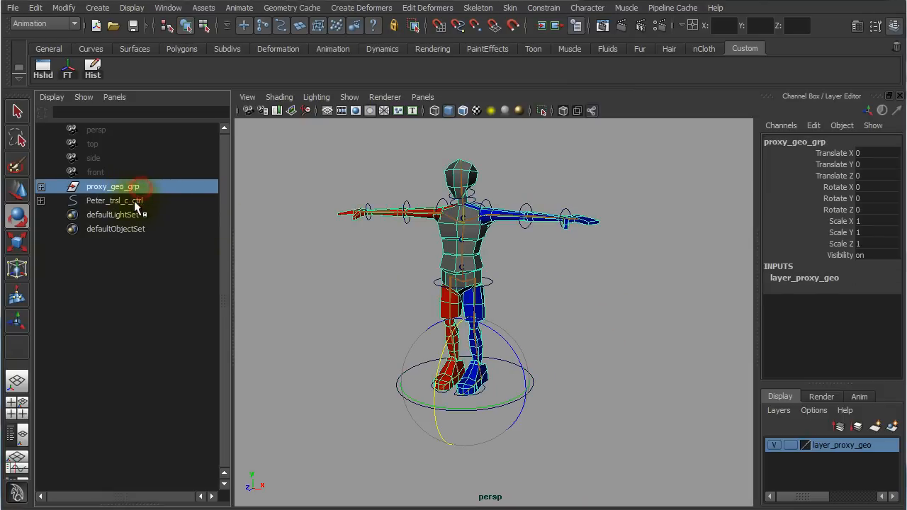
left_click(135, 202)
left_click_drag(150, 187, 151, 202)
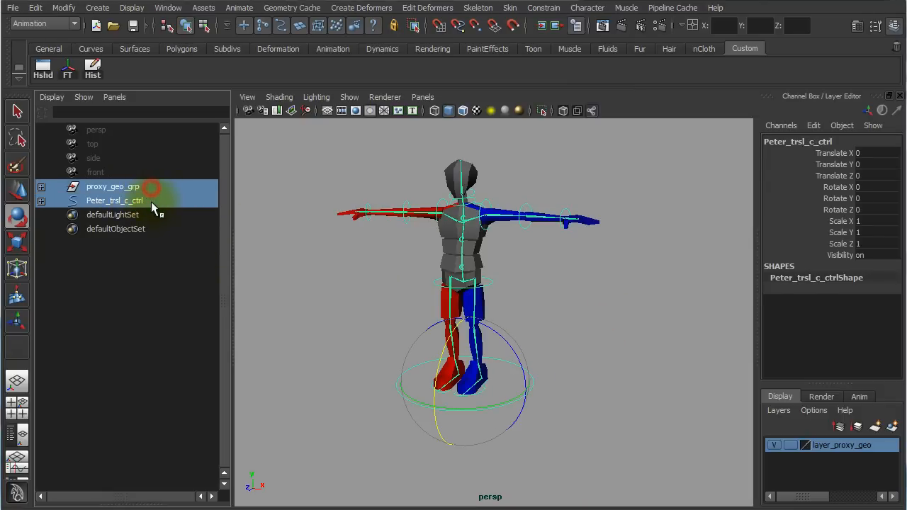
key("ctrl+g")
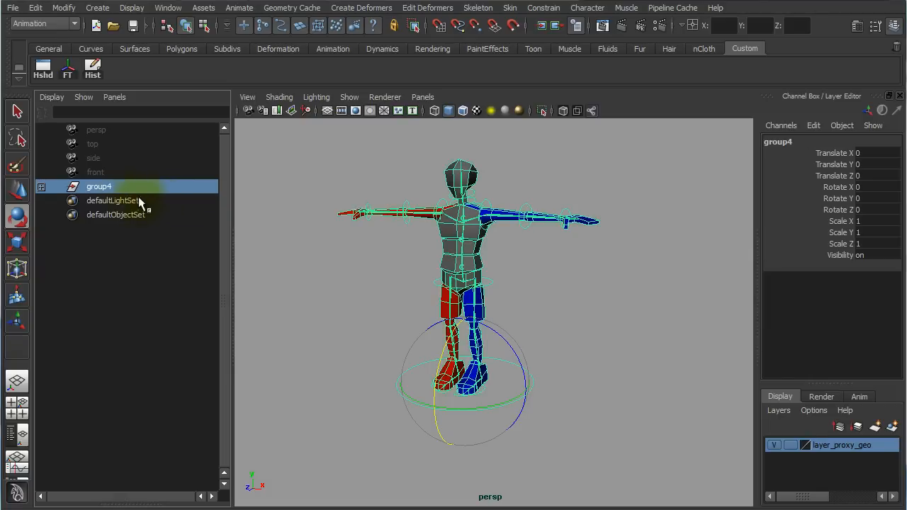
double_click(115, 188)
type("P")
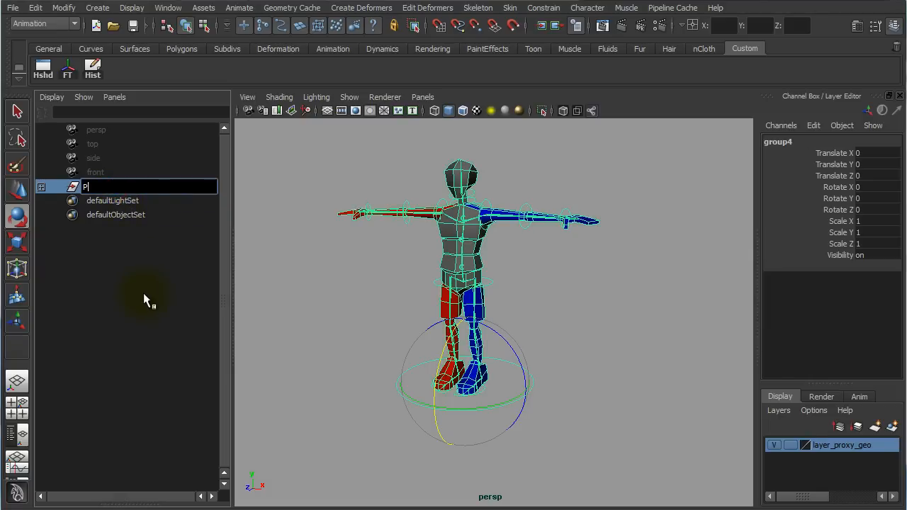
type("eter")
key("Return")
Try moving the whole Peter group sideways, undo the move and clear the selection.
right_click_drag(543, 371, 627, 366, "alt")
left_click(621, 344)
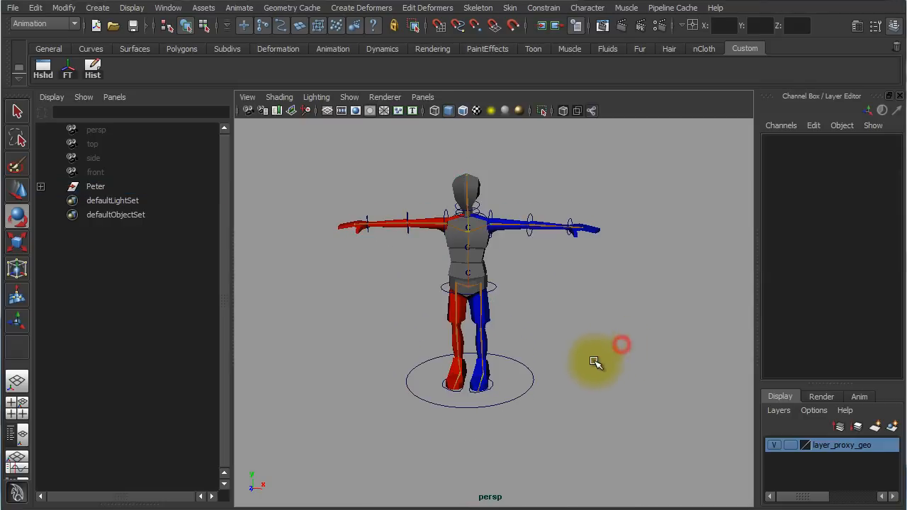
mouse_move(597, 361)
left_mouse_down("alt")
mouse_move(446, 365)
mouse_move(541, 340)
mouse_move(602, 348)
left_mouse_up("alt")
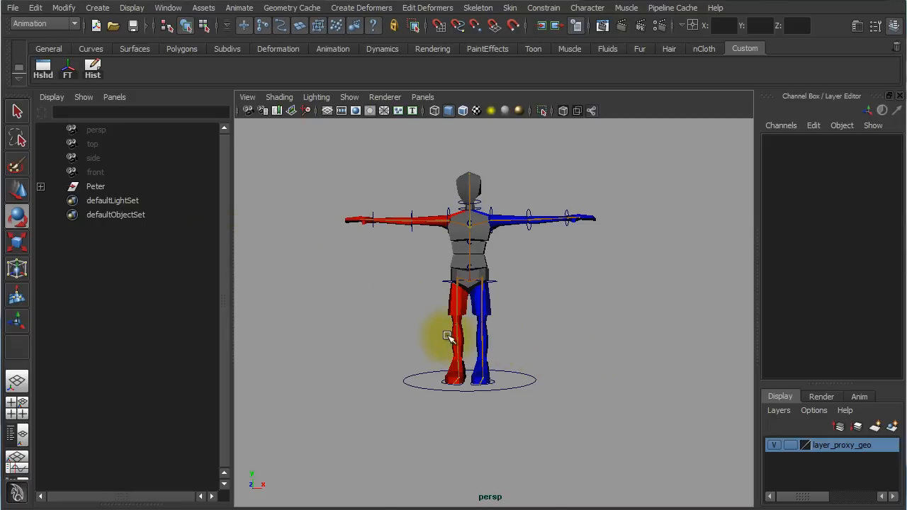
right_click_drag(439, 334, 547, 338, "alt")
middle_click_drag(546, 338, 550, 368, "alt")
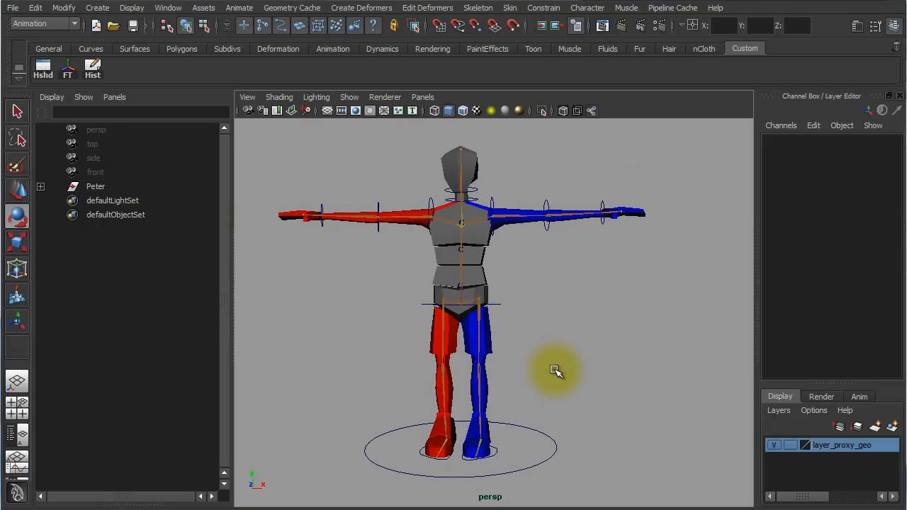
left_click(109, 186)
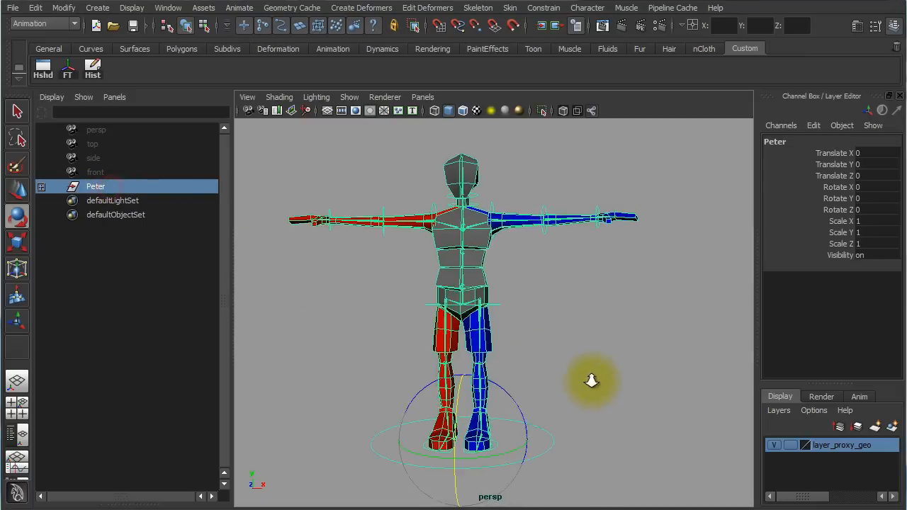
right_click_drag(588, 375, 565, 388, "alt")
key("w")
left_click_drag(496, 366, 579, 361)
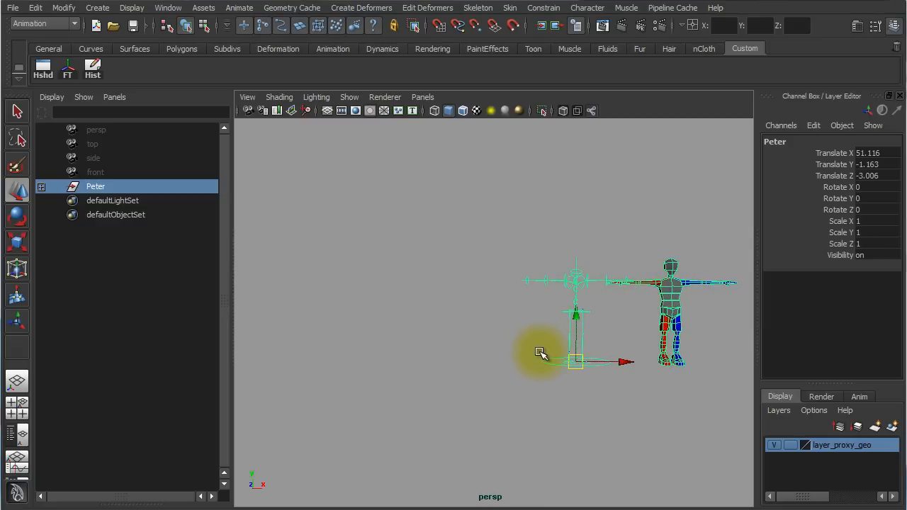
key("ctrl+z")
left_click(577, 261)
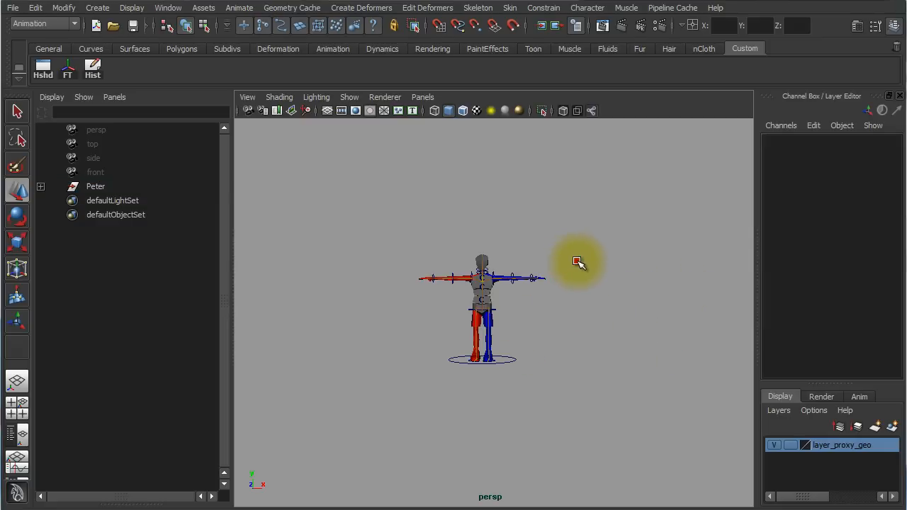
Lock and hide all translate, rotate, scale and visibility channels of the Peter group.
scroll(646, 341, "up", 10)
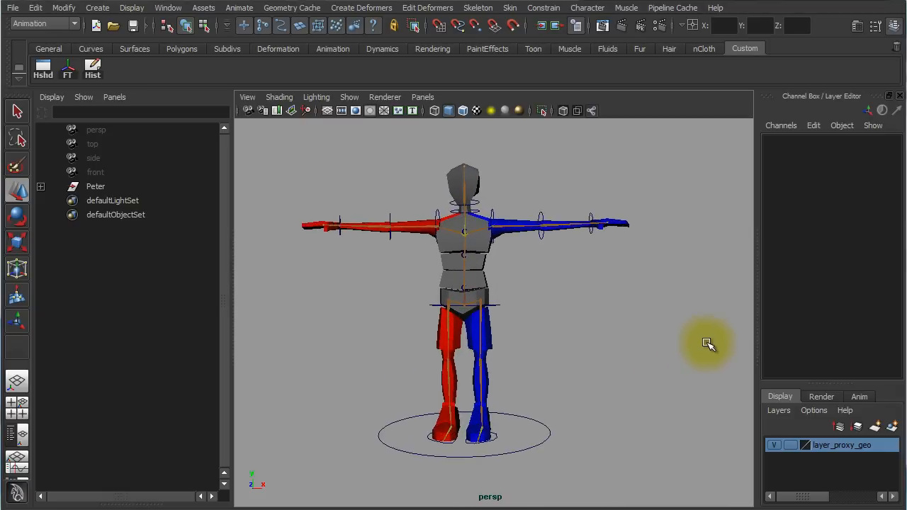
left_click(105, 186)
left_click_drag(827, 152, 828, 252)
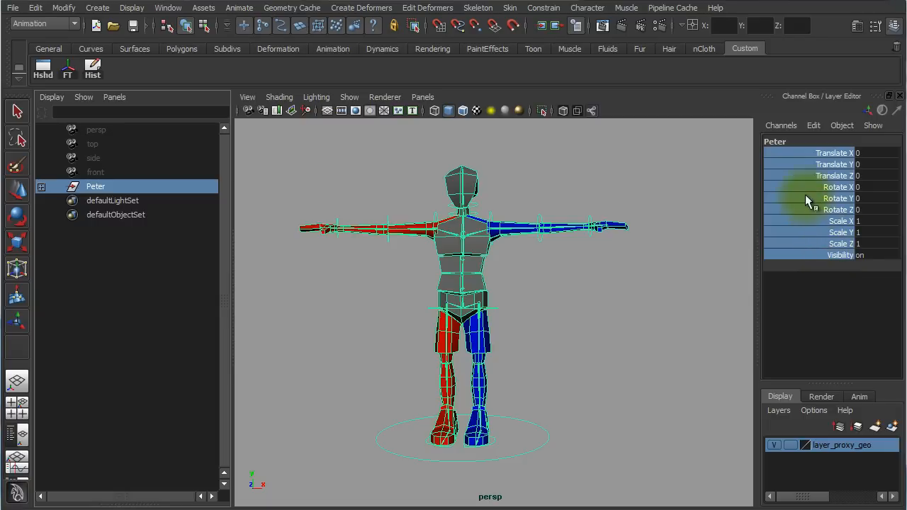
right_click(807, 163)
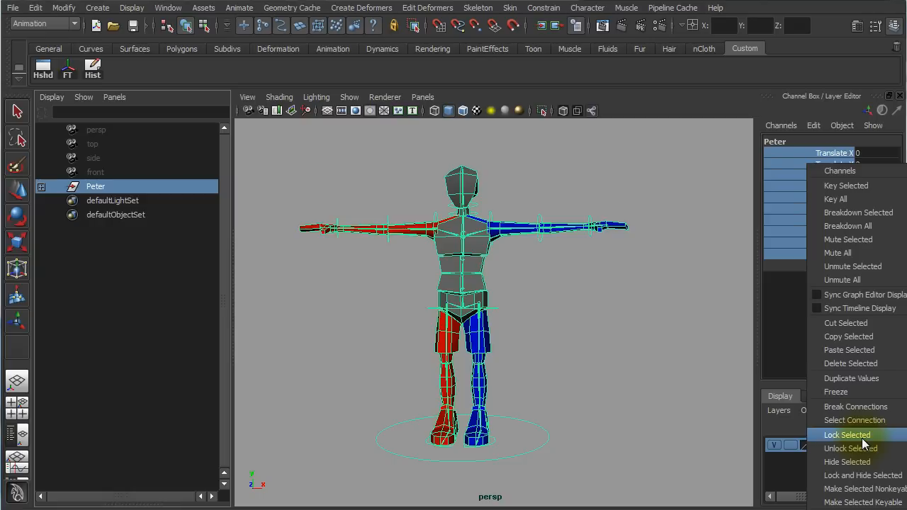
left_click(879, 476)
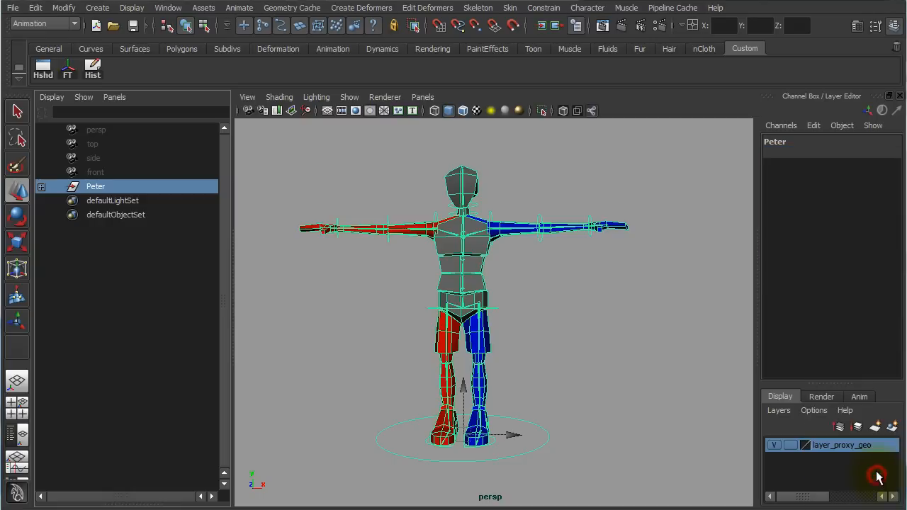
Reselect the Peter group and test whether its locked transforms can be manipulated in the viewport.
left_click(654, 358)
left_click(96, 187)
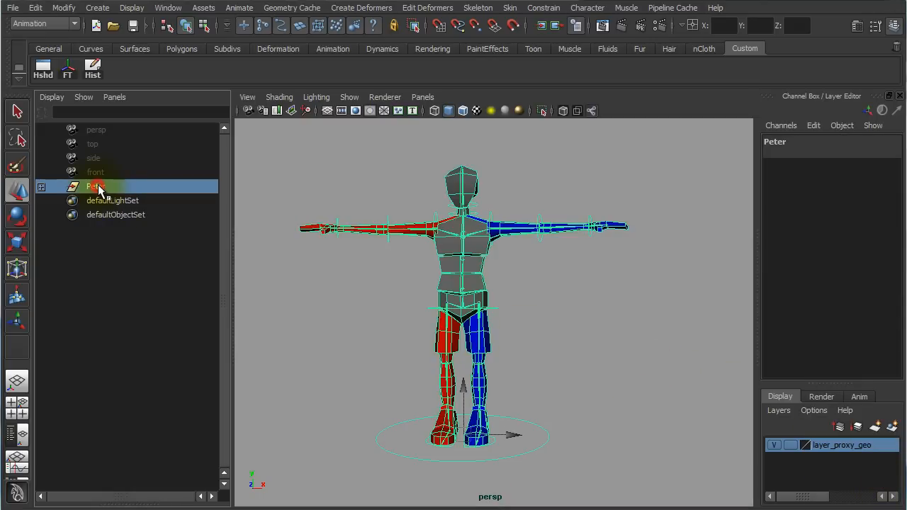
left_click(480, 431)
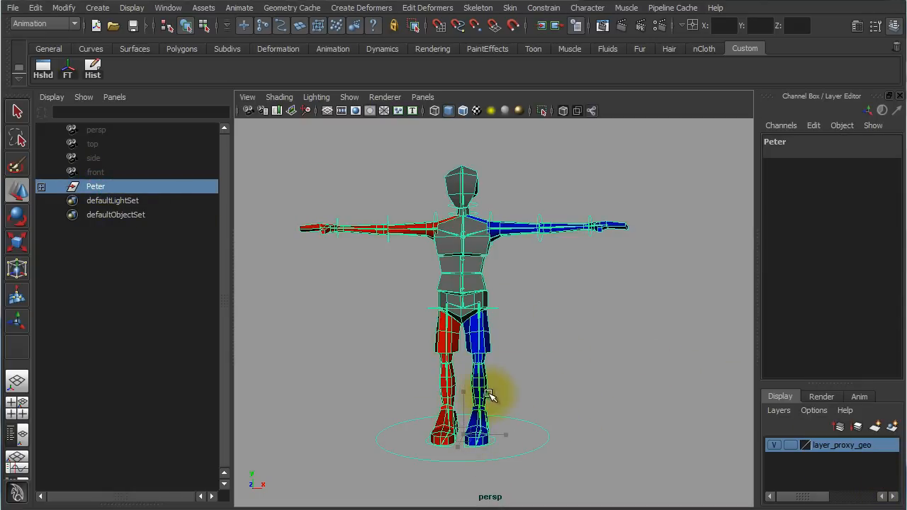
Expand the Peter group, select Peter_trsl_c_ctrl and test its visibility channel by switching it off and back on.
left_click(40, 188)
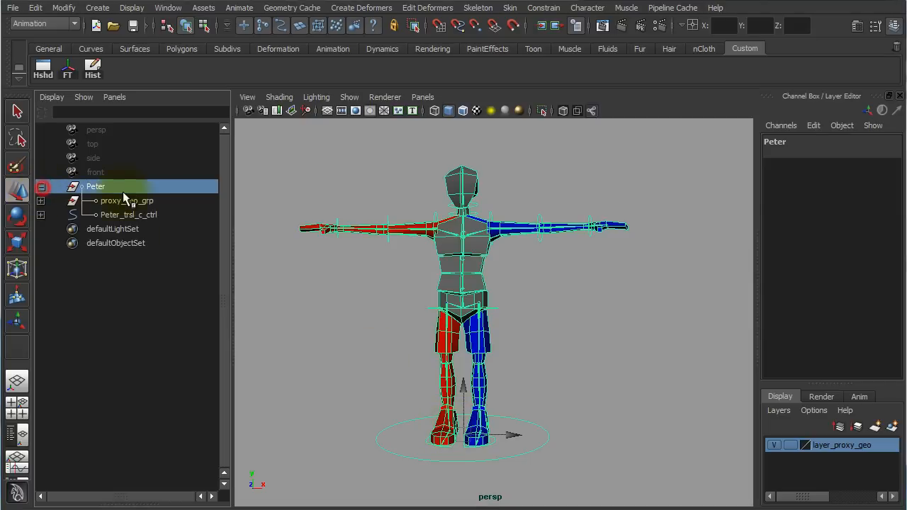
left_click(544, 447)
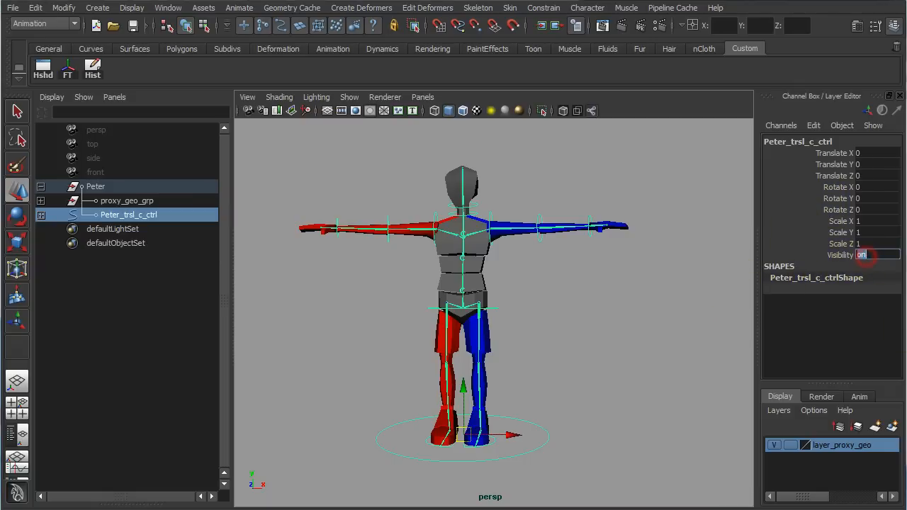
type("0")
key("Return")
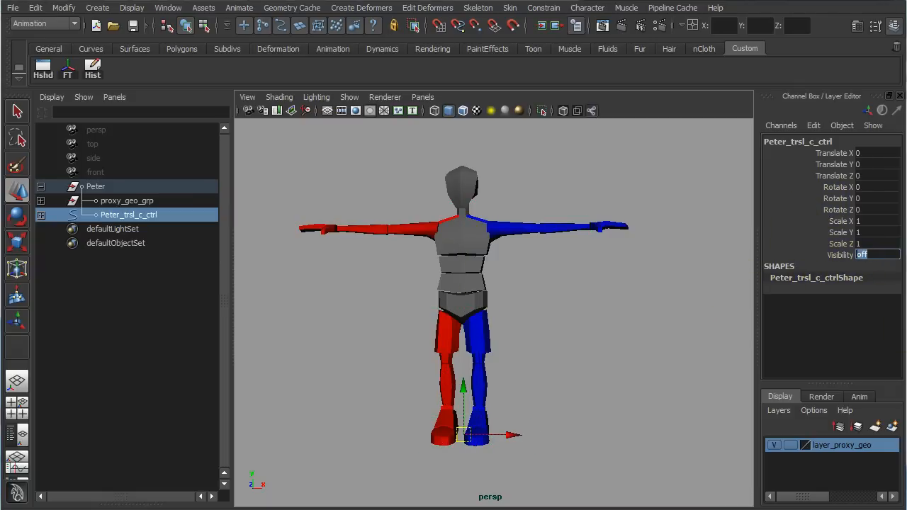
type("1")
key("Return")
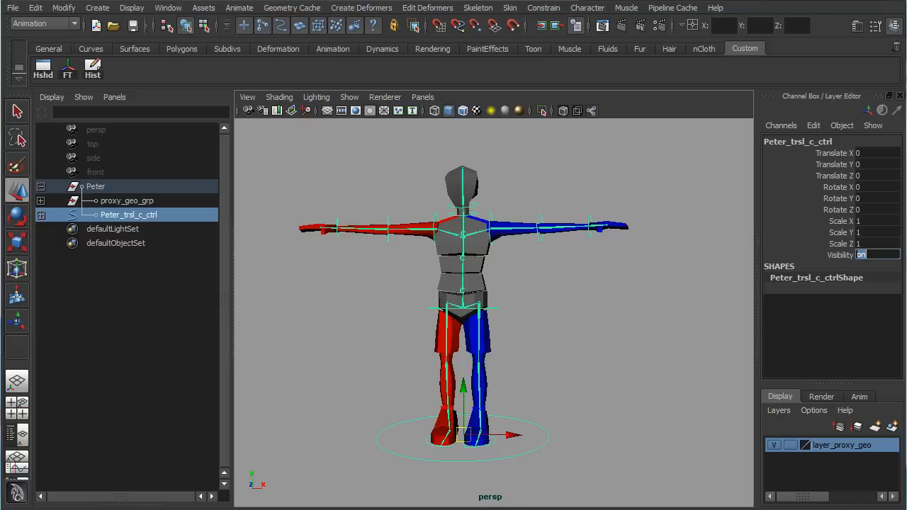
type("0")
key("Return")
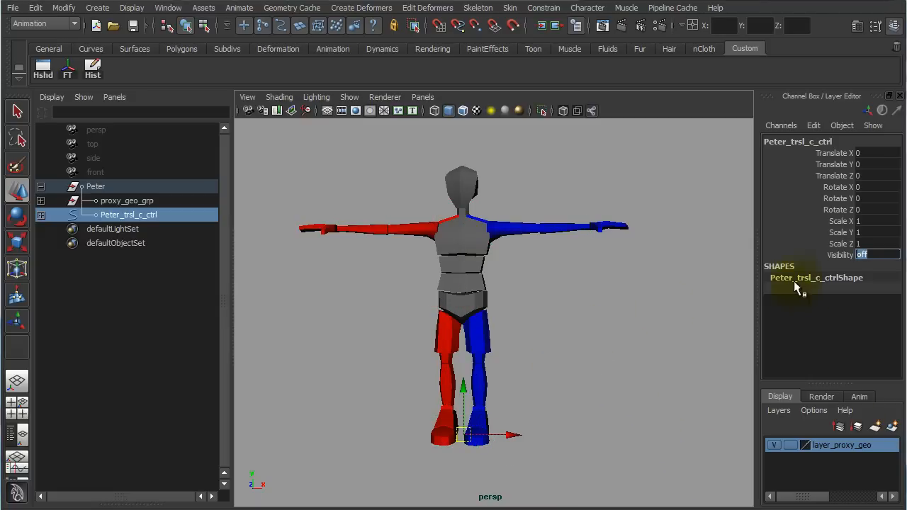
left_click(881, 257)
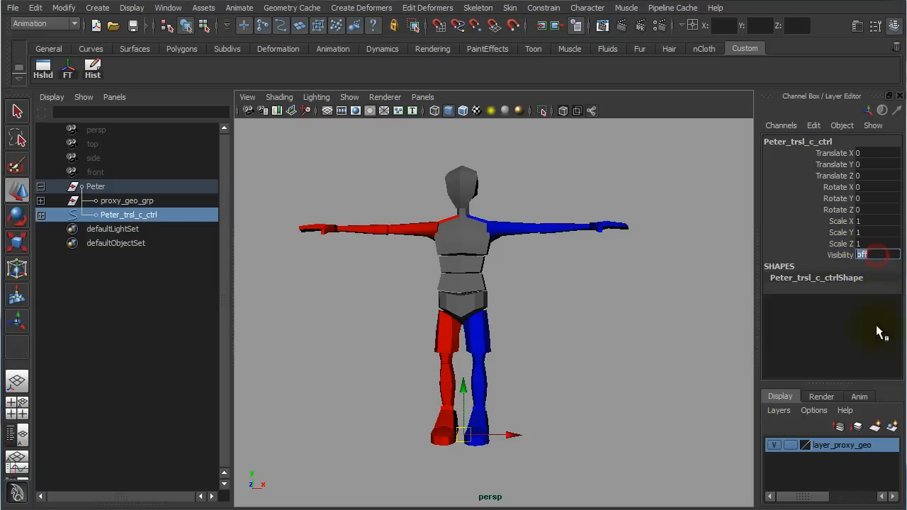
type("on")
key("Return")
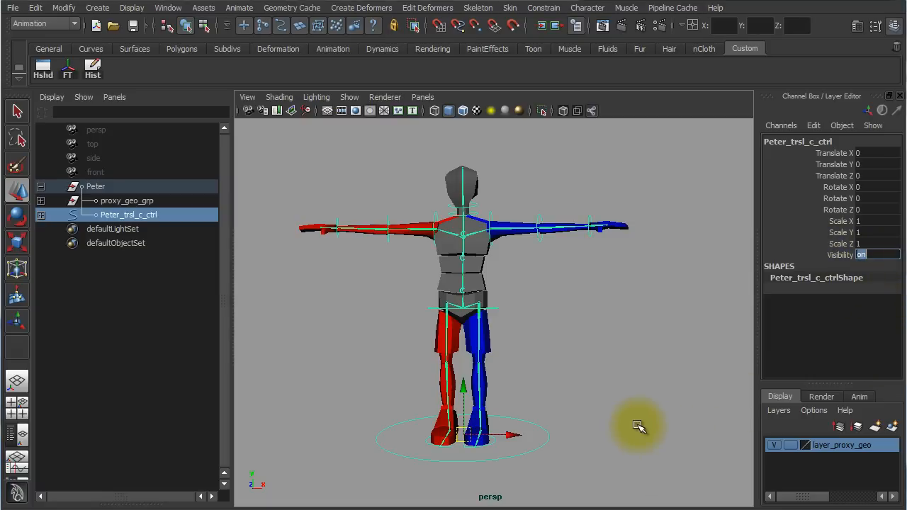
Select the left and right foot controls in turn to check their available channels, and clear the selection.
right_click_drag(565, 394, 606, 362, "alt")
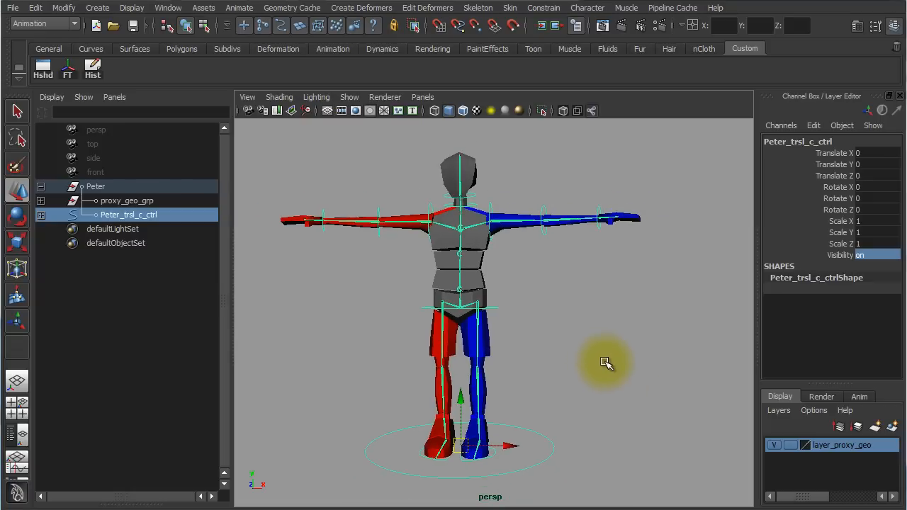
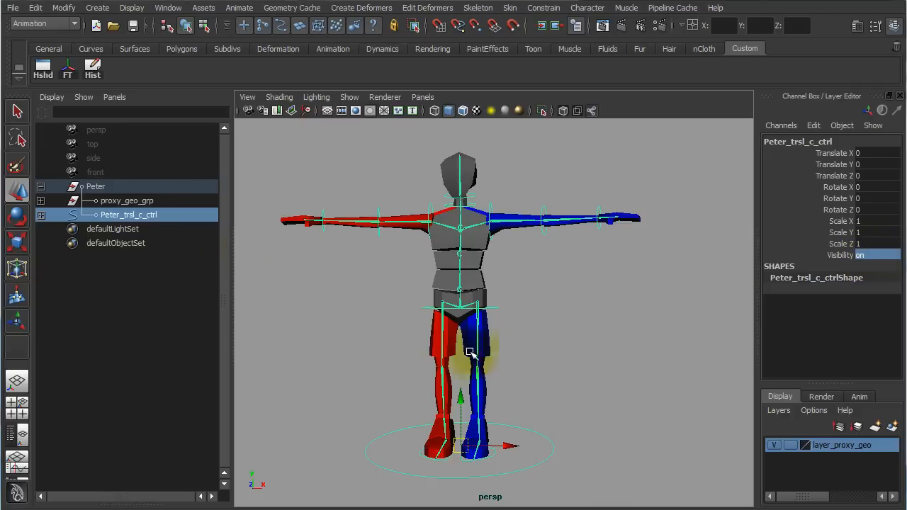
left_click(576, 334)
left_click(495, 453)
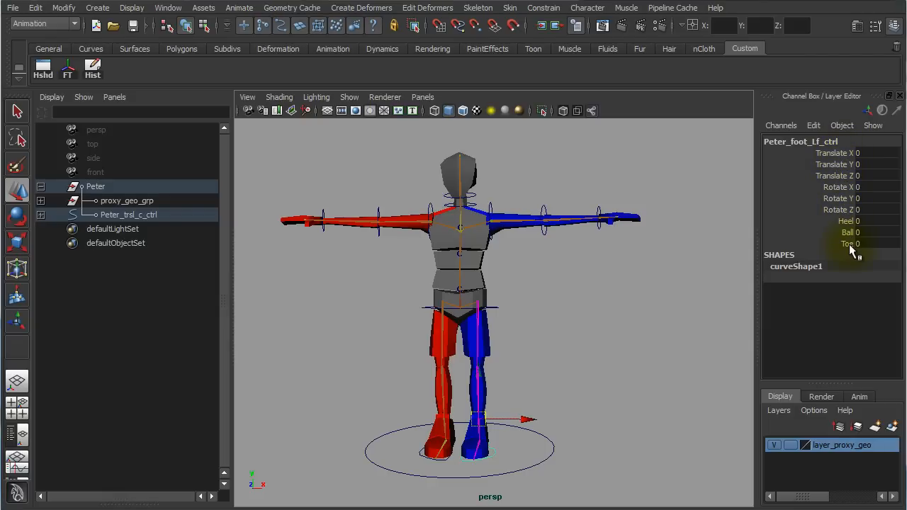
left_click(436, 457)
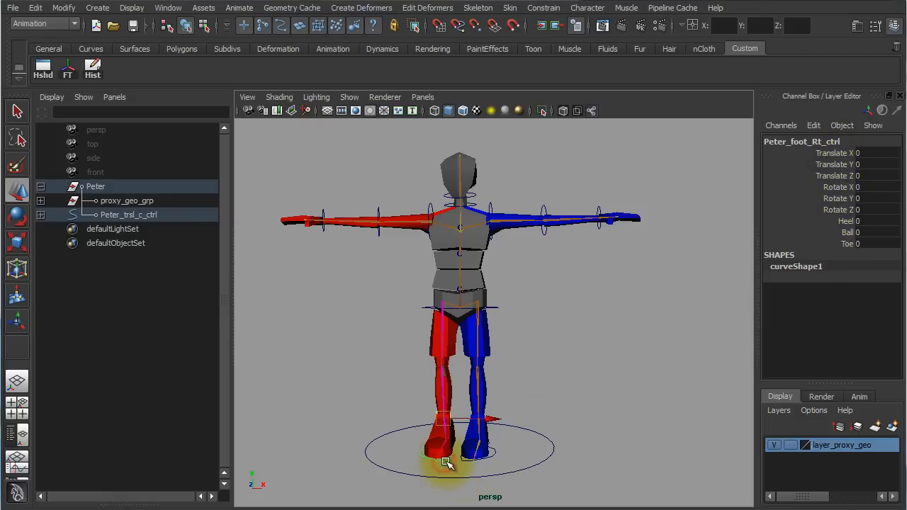
left_click(552, 366)
Select Peter_root_c_ctrl at the hips, try moving and rotating it, and undo each test.
right_click_drag(486, 354, 588, 364, "alt")
middle_click_drag(543, 324, 553, 424, "alt")
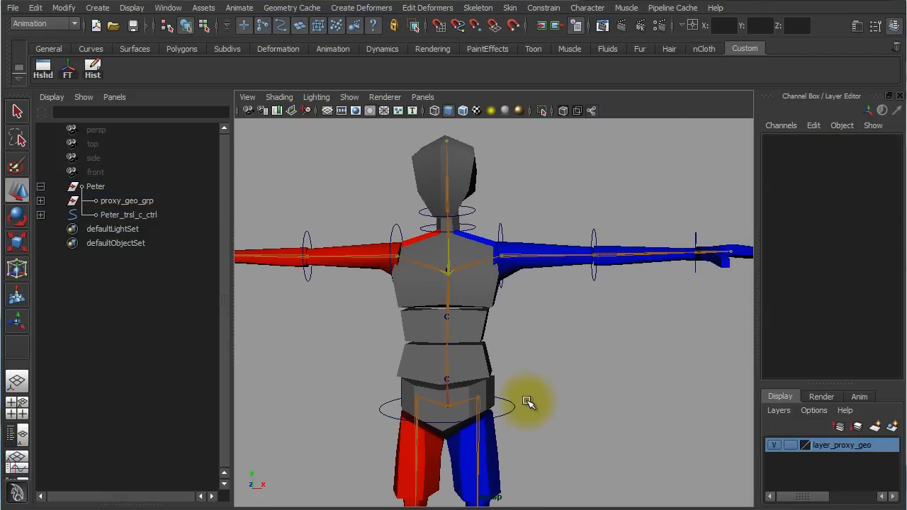
mouse_move(531, 395)
left_mouse_down()
mouse_move(496, 430)
mouse_move(475, 425)
left_mouse_up()
key("e")
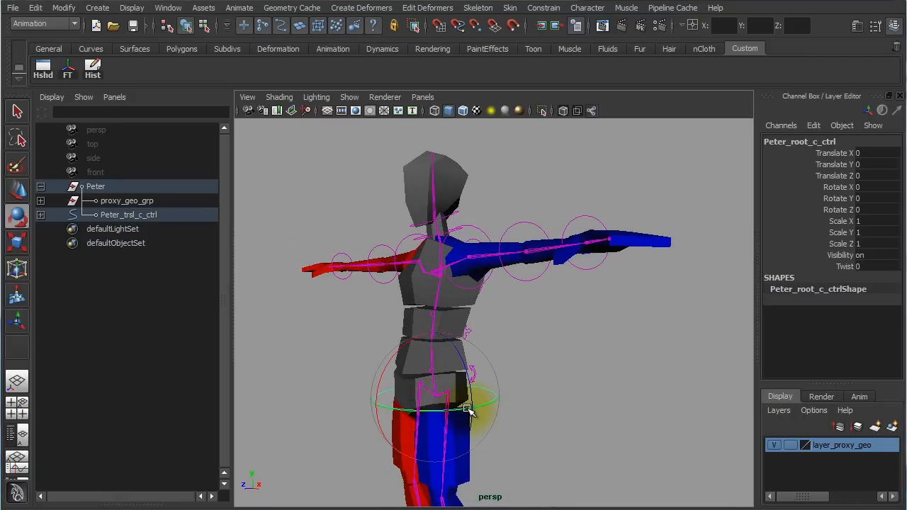
key("w")
left_click_drag(433, 395, 390, 410)
key("ctrl+z")
key("e")
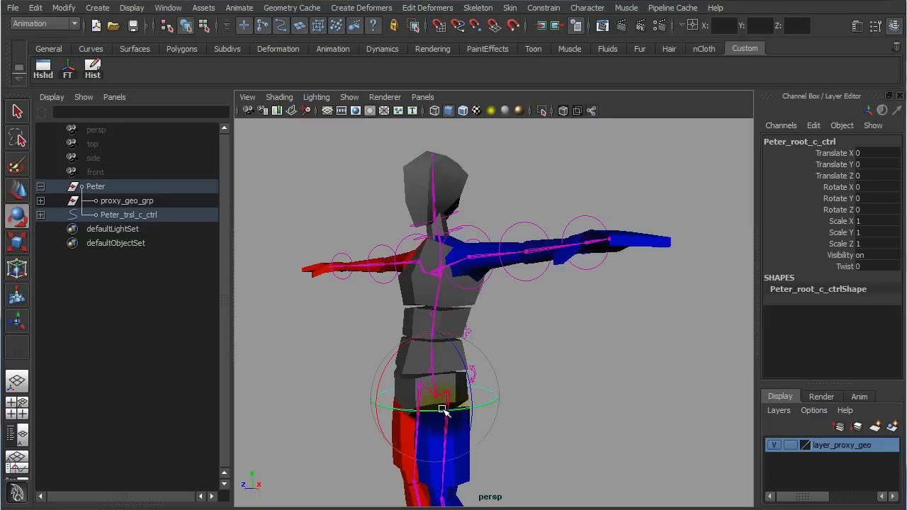
key("r")
key("e")
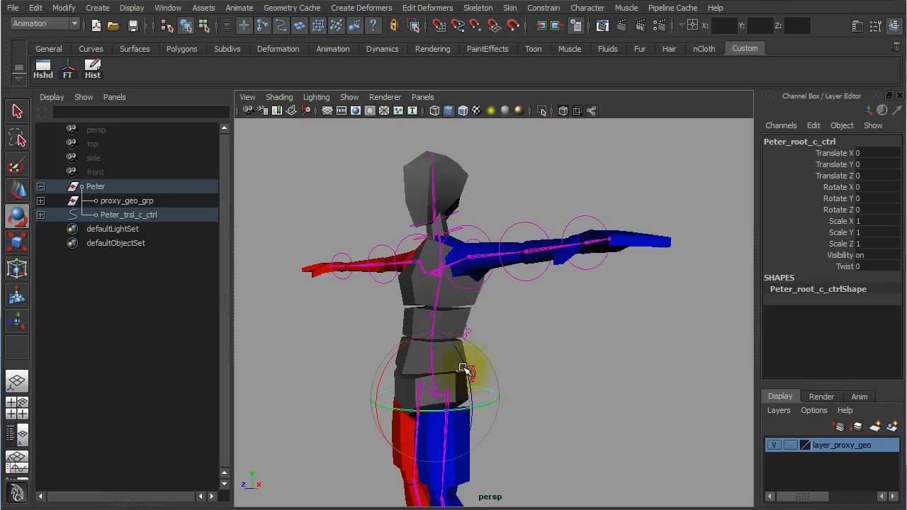
mouse_move(470, 373)
left_mouse_down()
mouse_move(470, 399)
mouse_move(460, 384)
left_mouse_up()
key("ctrl+z")
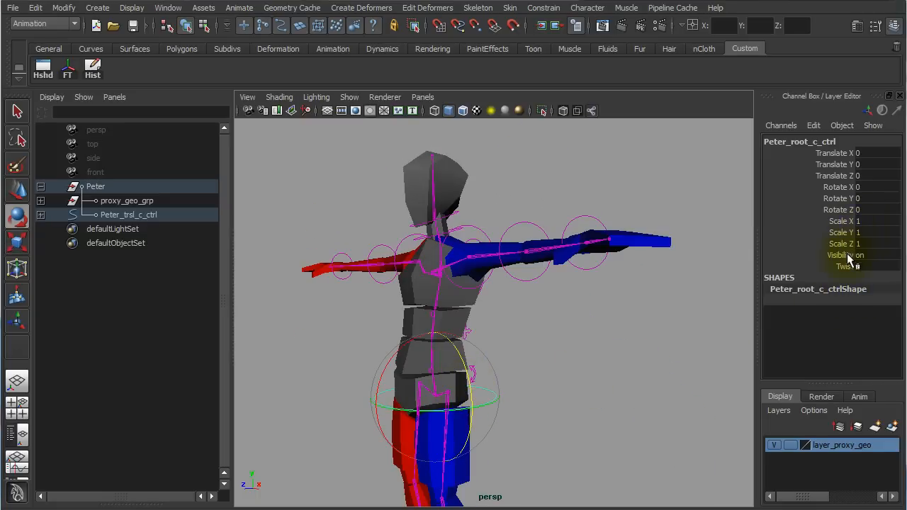
Lock and hide the Scale X, Y, Z and Visibility channels of Peter_root_c_ctrl.
left_click_drag(849, 257, 849, 224)
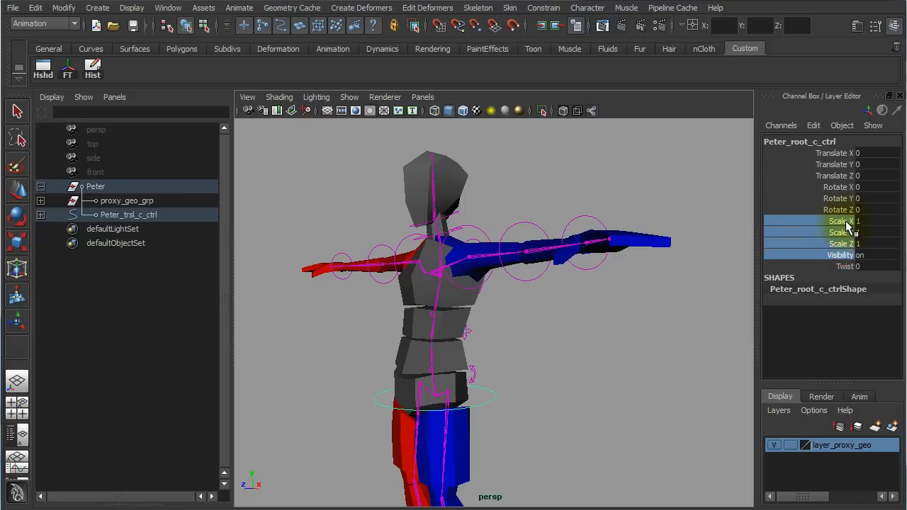
left_click(813, 126)
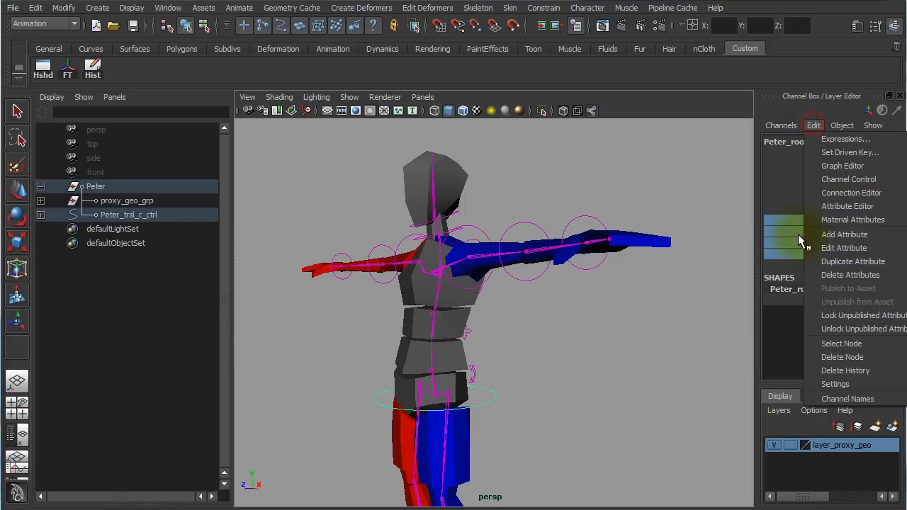
left_click(787, 255)
left_click_drag(845, 224, 844, 256)
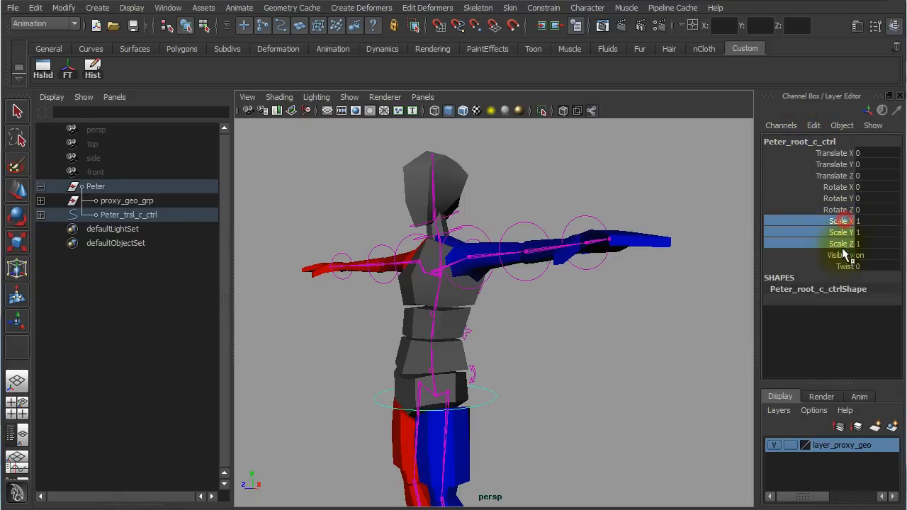
right_click(843, 257)
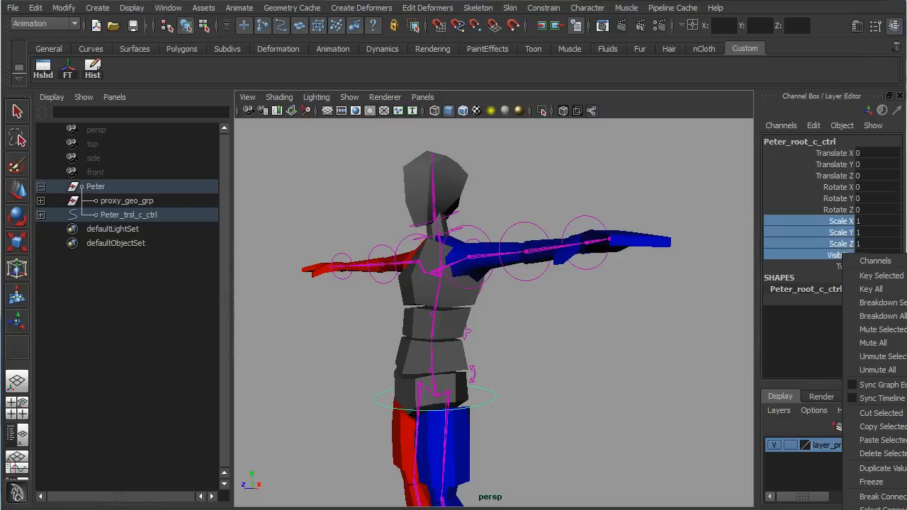
left_click(879, 509)
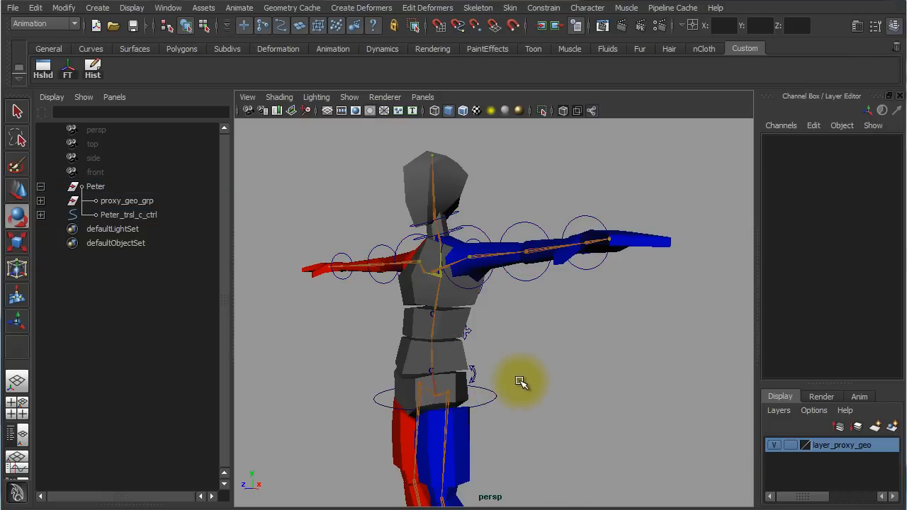
Select the lowest spine control behind the hips to check its channels, and clear the selection.
left_click_drag(537, 374, 487, 383, "alt")
right_click_drag(487, 383, 608, 381, "alt")
left_click_drag(609, 381, 486, 389, "alt")
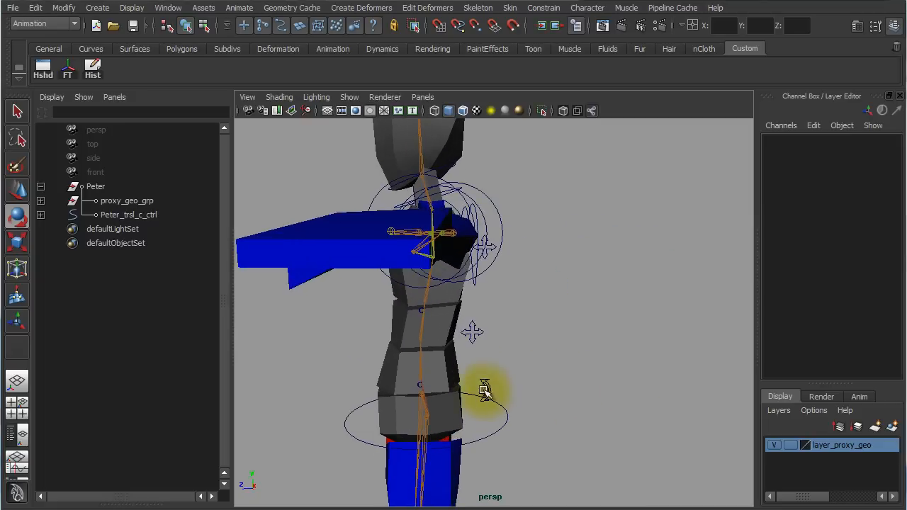
left_click(487, 389)
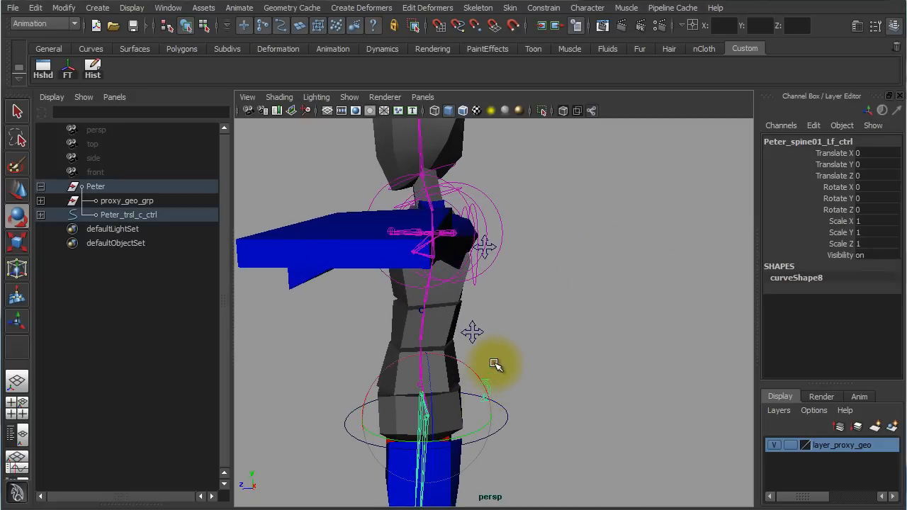
left_click(541, 317)
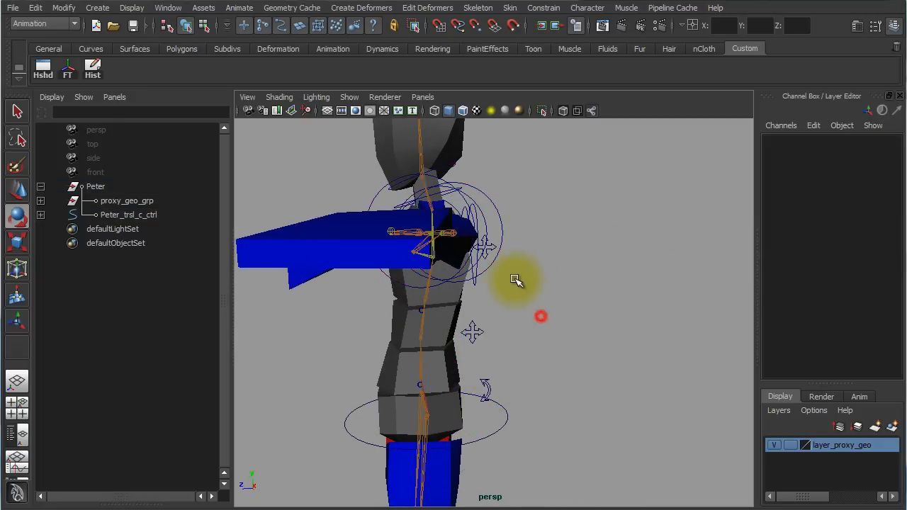
Try moving the upper and middle spine controls, Peter_spine03_Lf_ctrl and Peter_spine02_Lf_ctrl, and undo each move.
left_click_drag(534, 291, 493, 291, "alt")
left_click(518, 251)
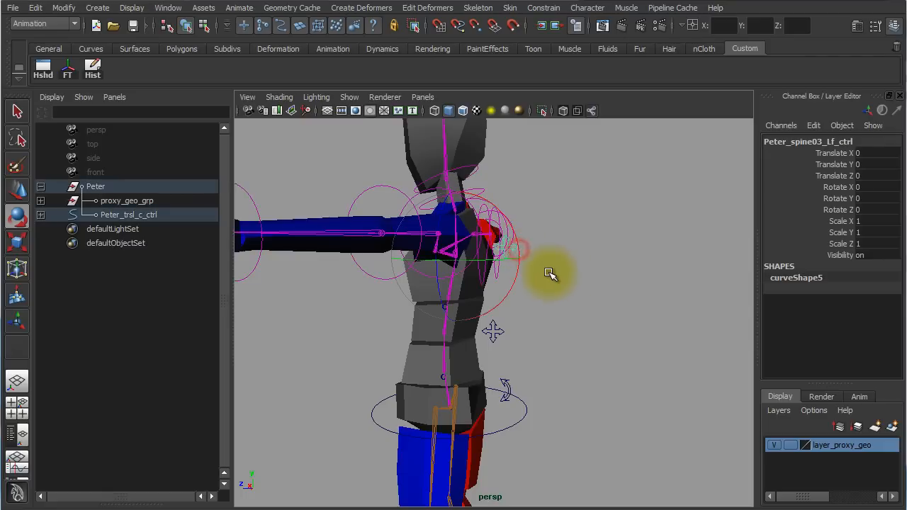
left_click_drag(553, 314, 584, 306, "alt")
key("w")
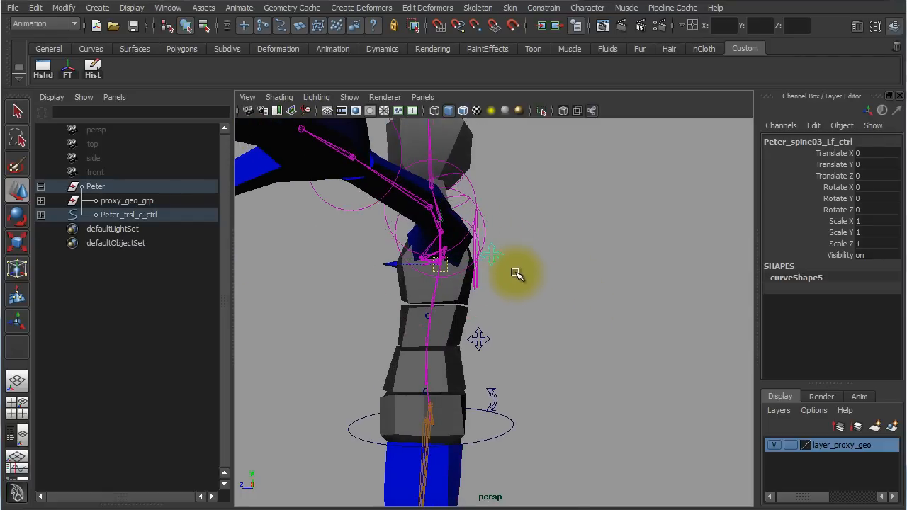
left_click_drag(390, 263, 352, 269)
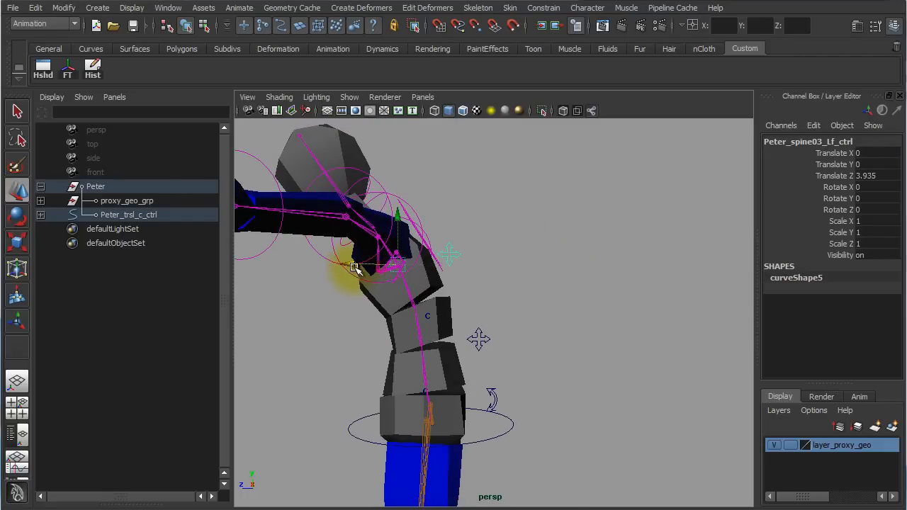
key("ctrl+z")
left_click_drag(498, 325, 473, 338)
mouse_move(389, 322)
left_mouse_down()
mouse_move(458, 333)
mouse_move(365, 319)
mouse_move(385, 318)
left_mouse_up()
key("ctrl+z")
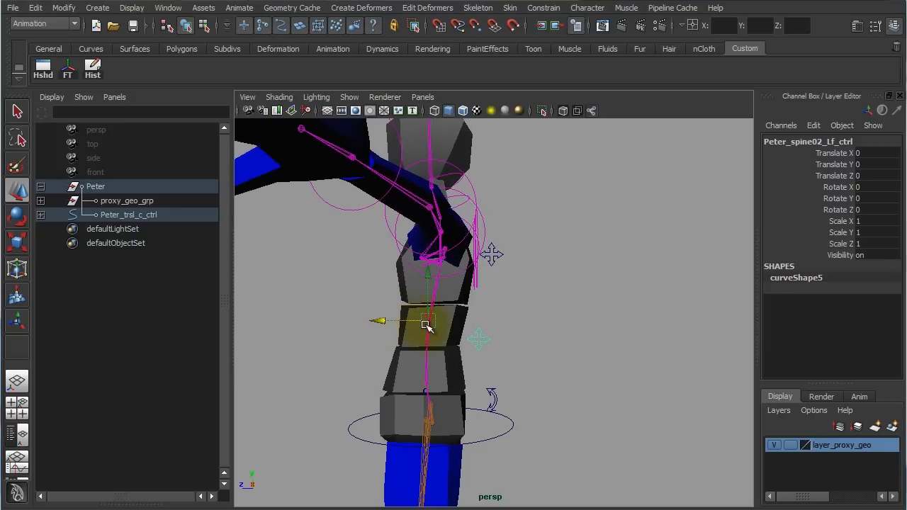
Lock and hide the rotate, scale and visibility channels of the spine03 and spine02 controls together, and clear the selection.
left_click(570, 316)
left_click_drag(516, 249, 486, 265)
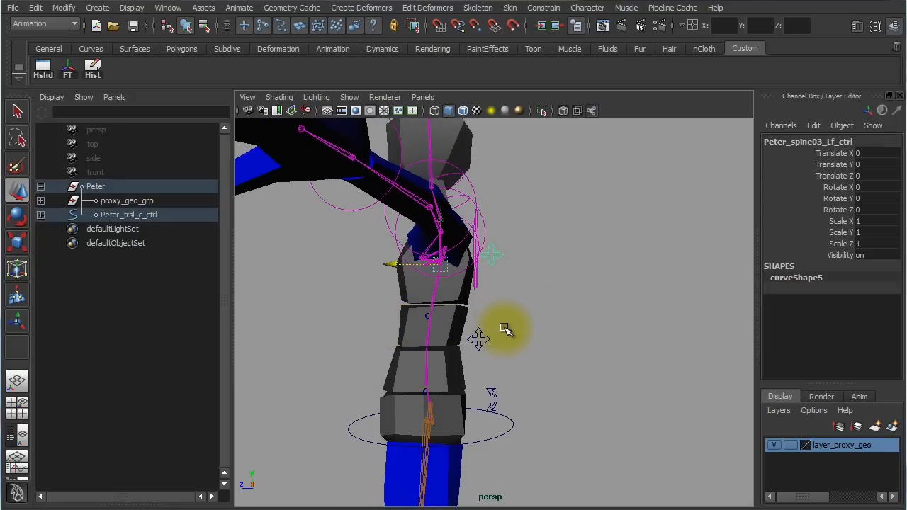
left_click_drag(505, 328, 471, 347)
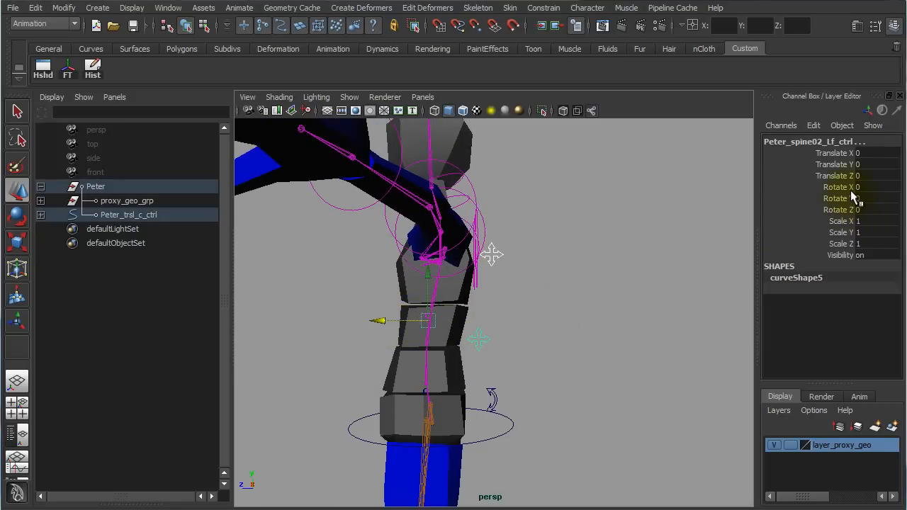
left_click_drag(839, 189, 835, 254)
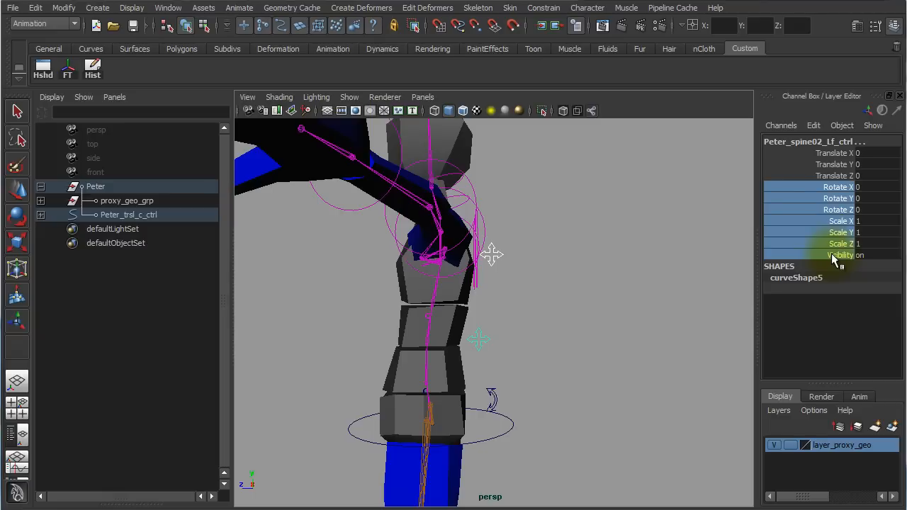
right_click(831, 255)
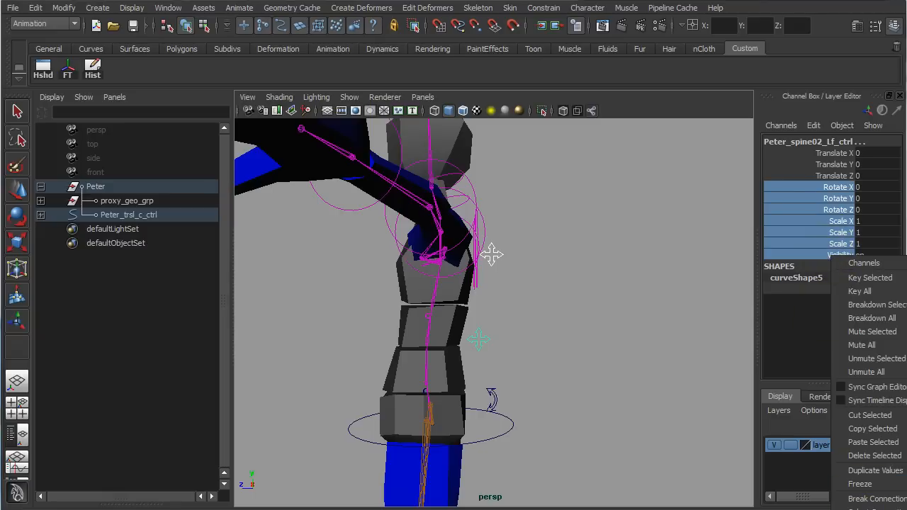
left_click(872, 509)
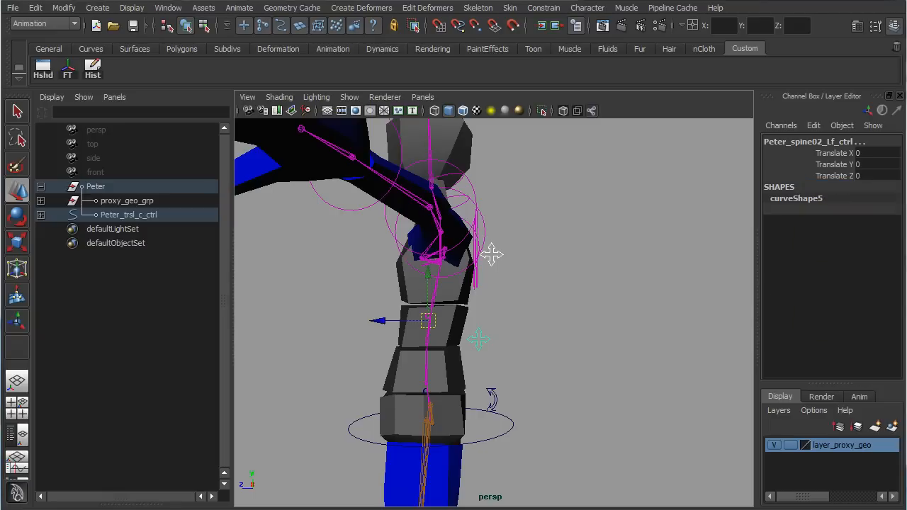
left_click(548, 363)
Select Peter_spine01_Lf_ctrl, the curved-arrow spine control behind the hips.
right_click_drag(584, 428, 492, 397, "alt")
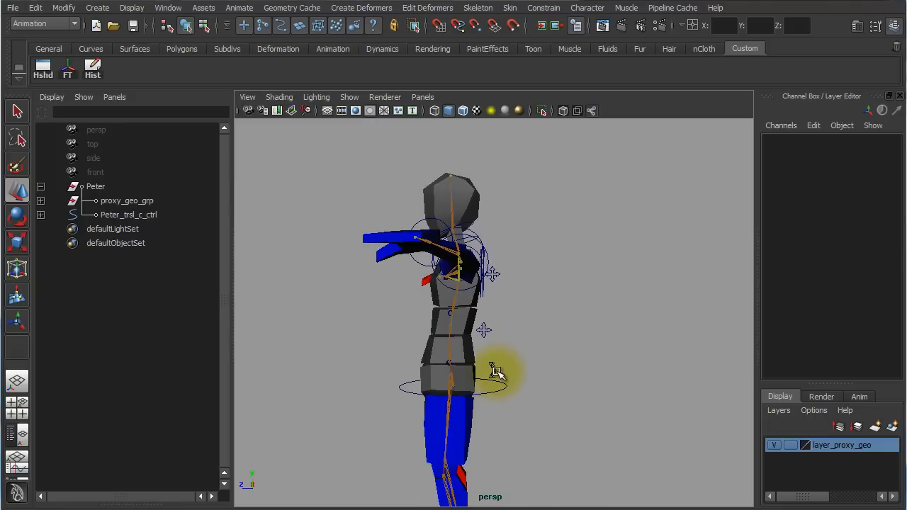
left_click(496, 372)
left_click_drag(532, 382, 602, 384, "alt")
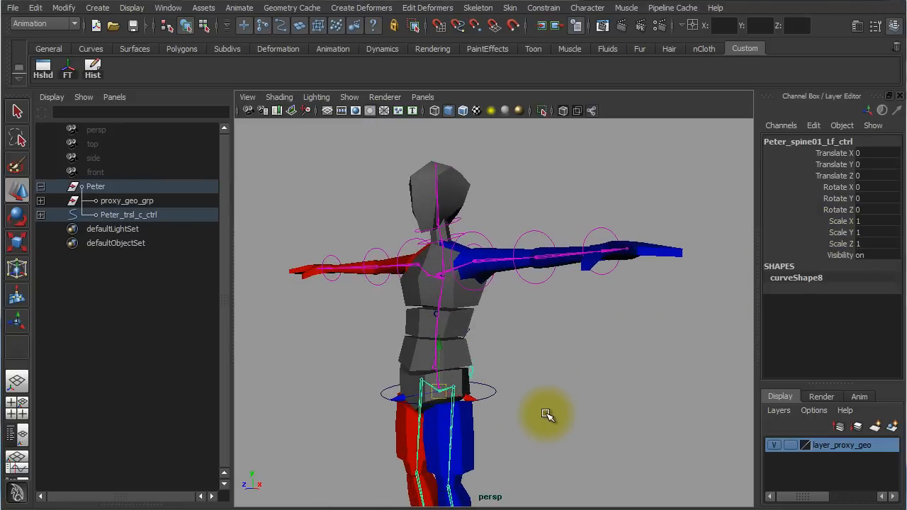
left_click_drag(547, 418, 557, 399, "alt")
Try rotating and moving Peter_spine01_Lf_ctrl, undoing each change.
key("e")
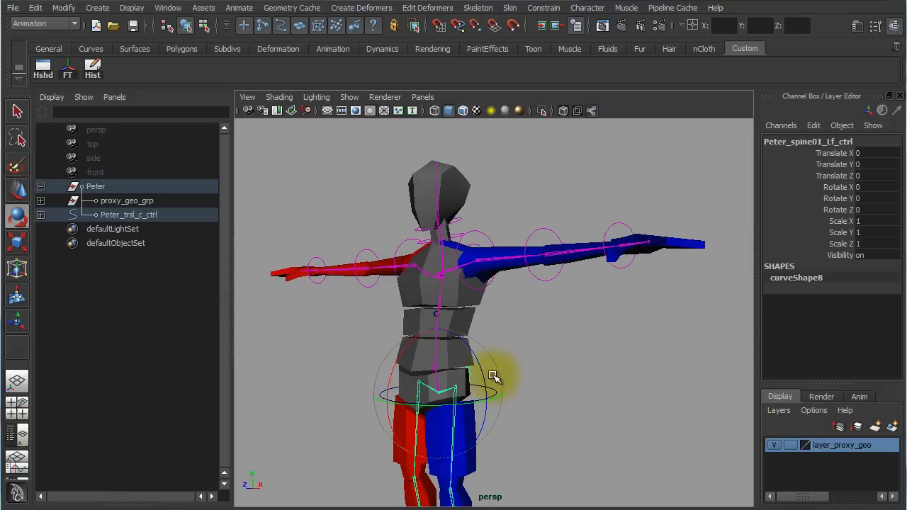
mouse_move(486, 375)
left_mouse_down()
mouse_move(476, 354)
mouse_move(477, 388)
left_mouse_up()
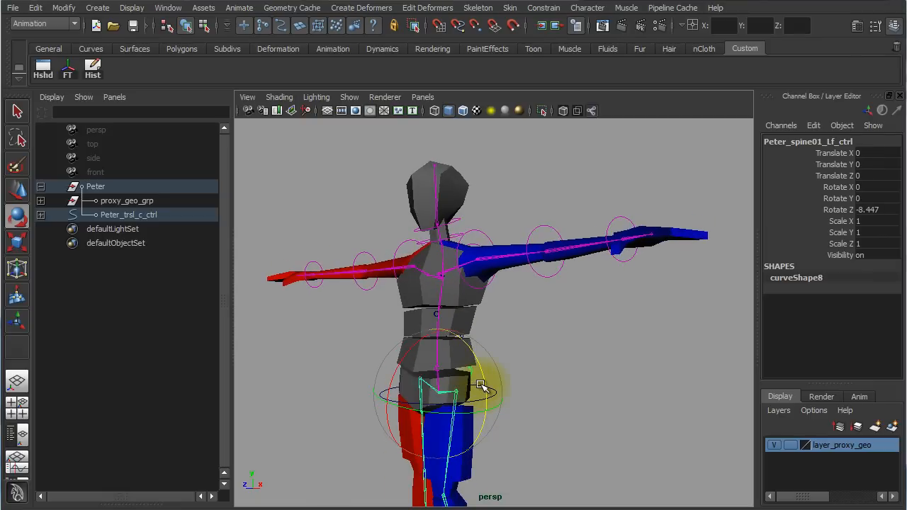
key("ctrl+z")
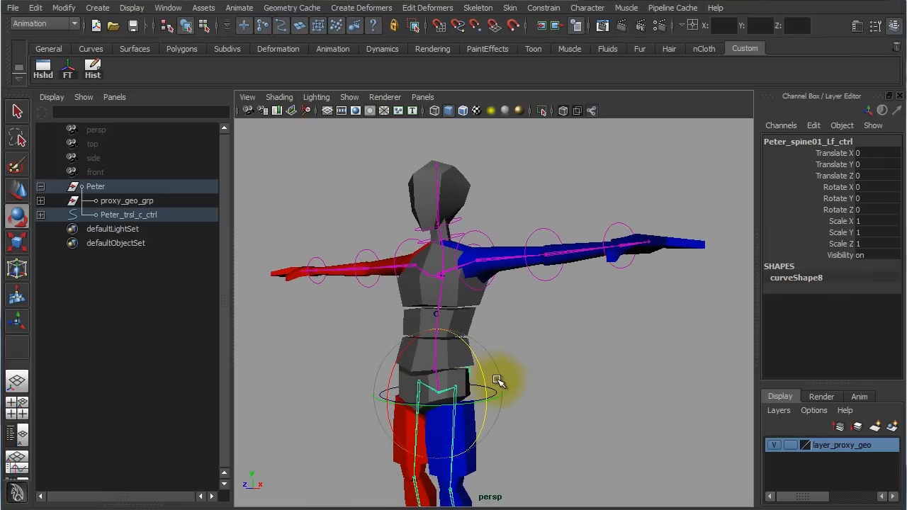
key("w")
left_click_drag(509, 405, 497, 407, "alt")
left_click_drag(441, 393, 701, 360)
key("ctrl+z")
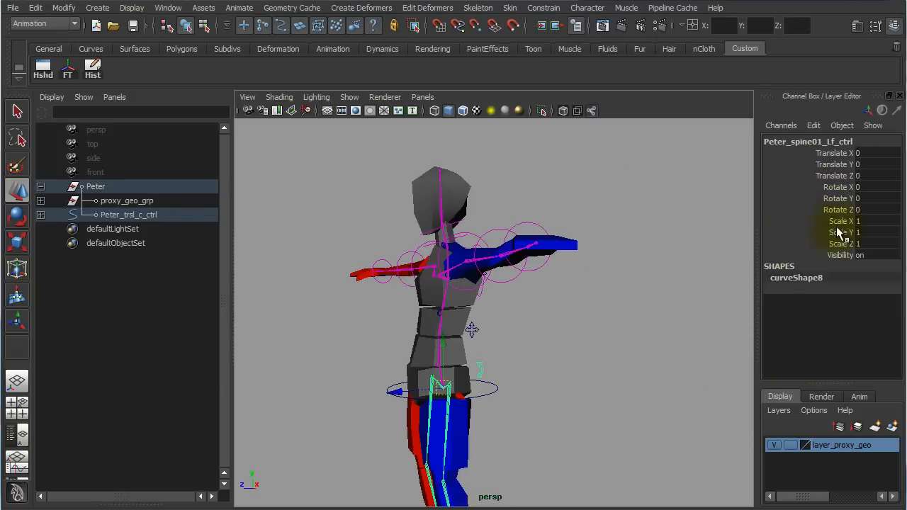
Lock and hide the scale, visibility and translate channels of Peter_spine01_Lf_ctrl, and clear the selection.
left_click_drag(834, 225, 834, 260)
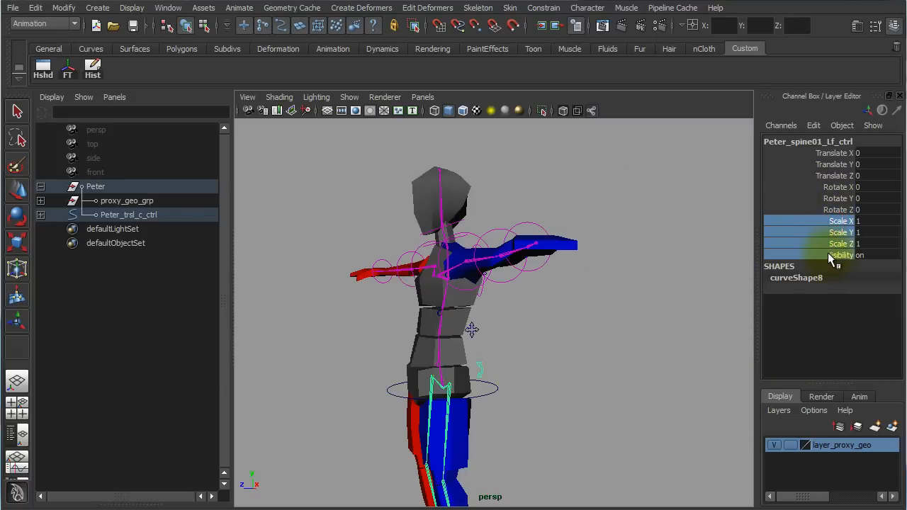
right_click(829, 254)
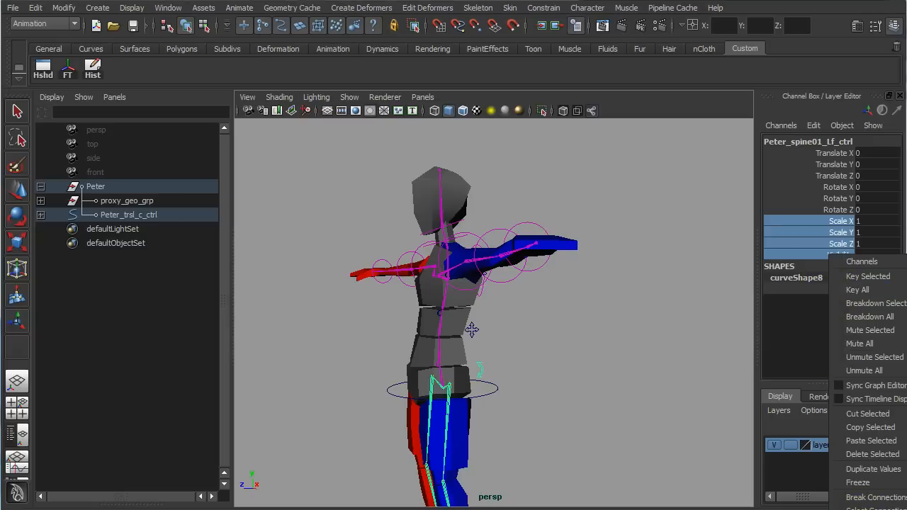
key("w")
left_click_drag(839, 177, 839, 161)
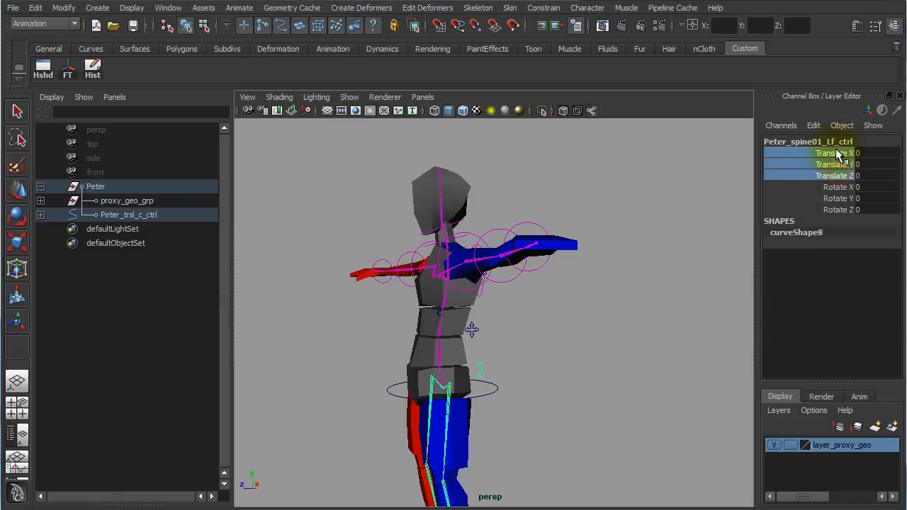
right_click(839, 154)
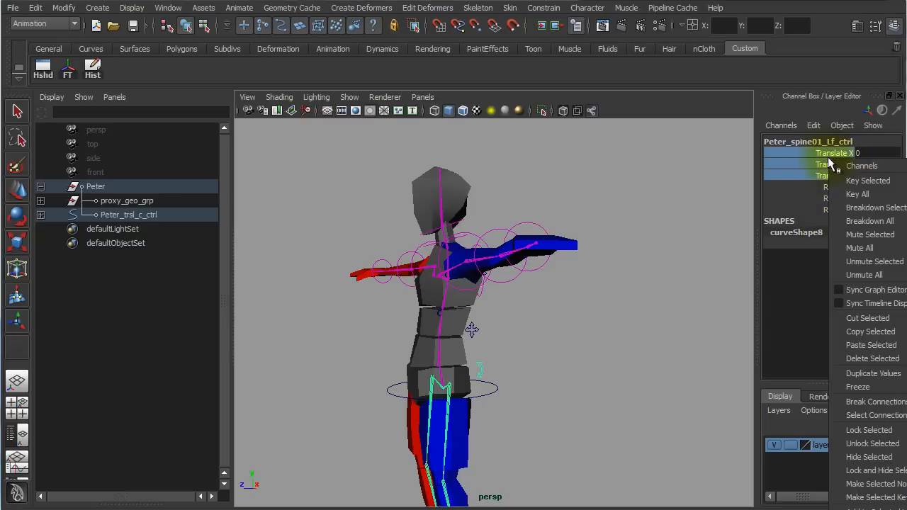
left_click(877, 480)
left_click(546, 383)
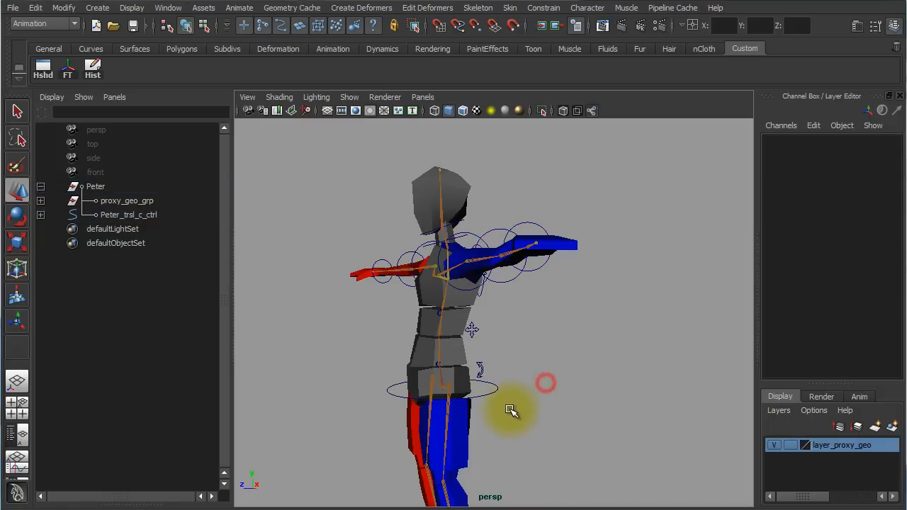
Try out the Twist channel on the hip control Peter_root_c_ctrl and undo the change.
left_click_drag(514, 388, 481, 404)
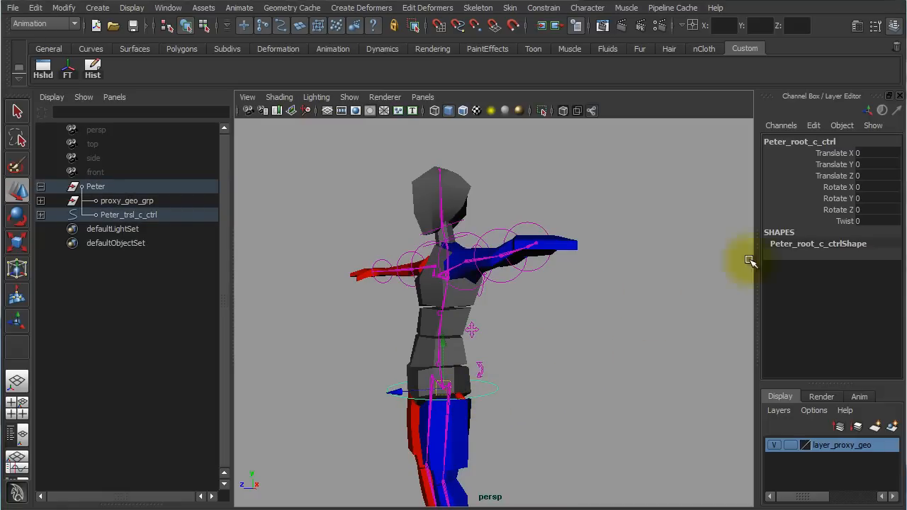
left_click(847, 222)
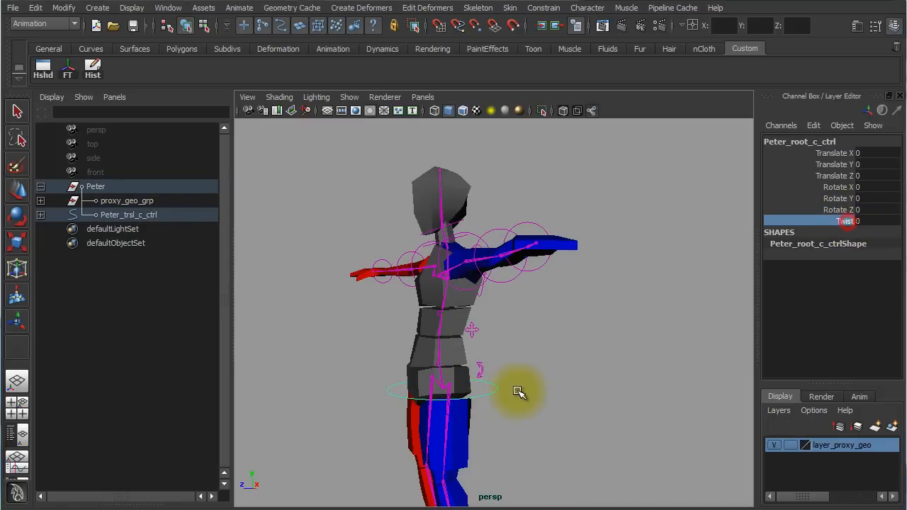
middle_click_drag(523, 395, 685, 340)
key("ctrl+z")
Check the channels of the left clavicle, shoulder and elbow controls one at a time, and clear the selection.
left_click_drag(543, 316, 638, 359, "alt")
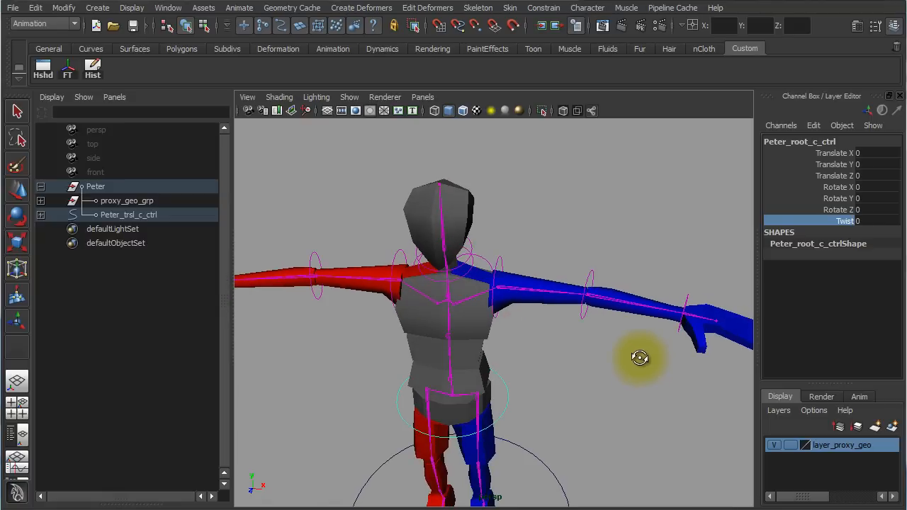
left_click(485, 255)
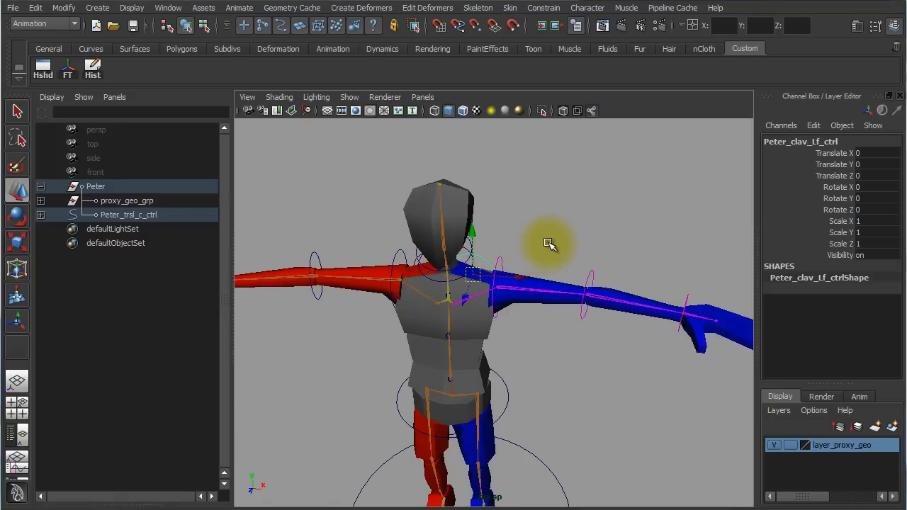
left_click(576, 243)
left_click(501, 255)
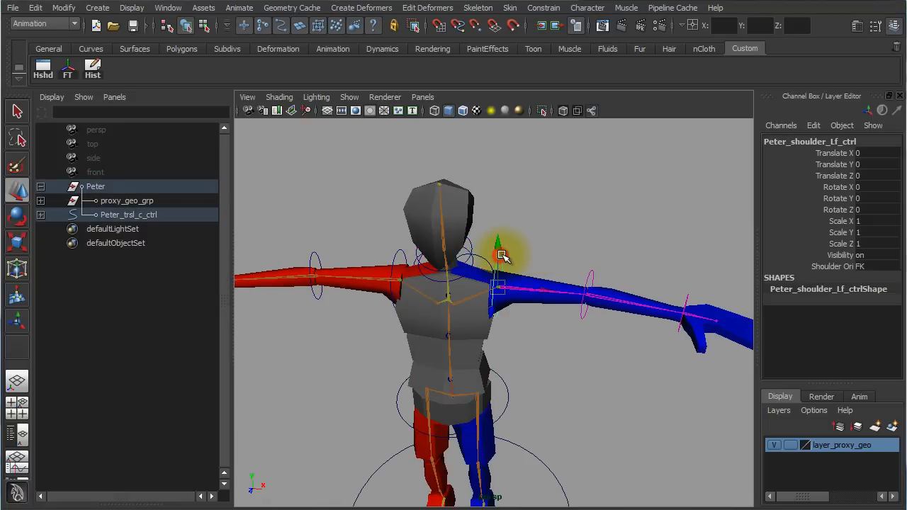
left_click(553, 241)
left_click(590, 273)
left_click(650, 227)
left_click_drag(525, 273, 508, 257, "alt")
right_click_drag(508, 257, 601, 336, "alt")
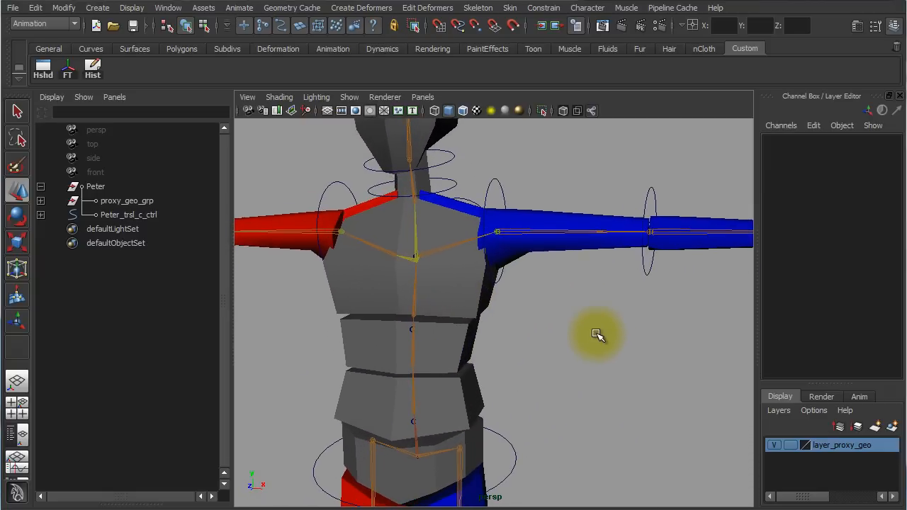
middle_click_drag(592, 338, 579, 397, "alt")
left_click(484, 268)
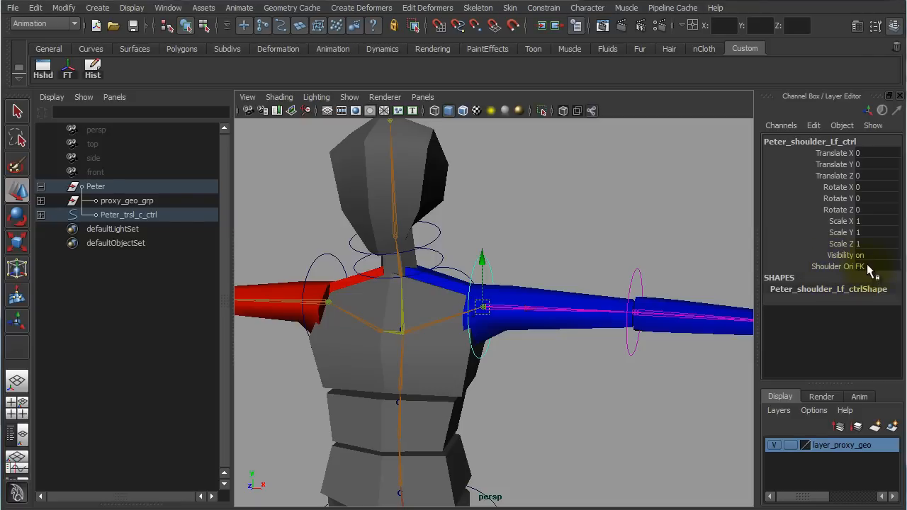
right_click_drag(648, 374, 583, 366, "alt")
left_click_drag(583, 366, 517, 389, "alt")
right_click_drag(517, 389, 652, 399, "alt")
left_click(582, 270)
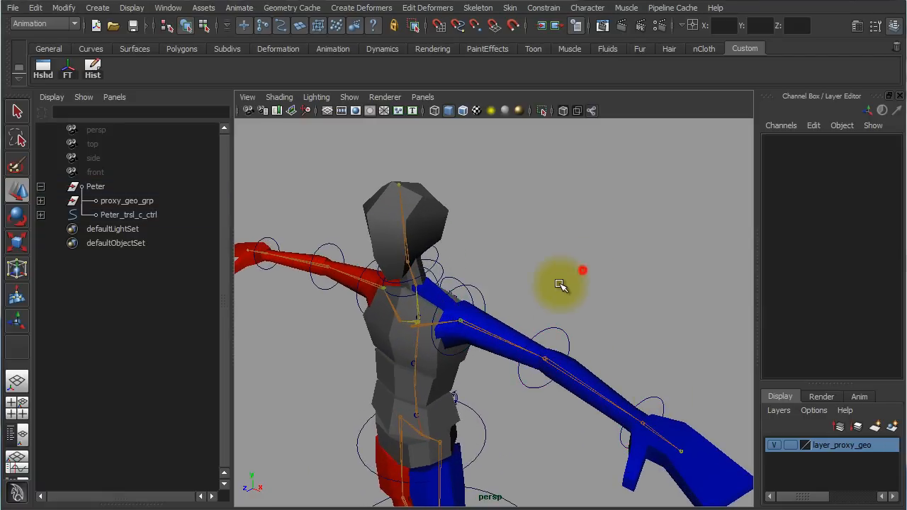
Select the left clavicle, shoulder, elbow and hand controls together.
left_click(465, 287)
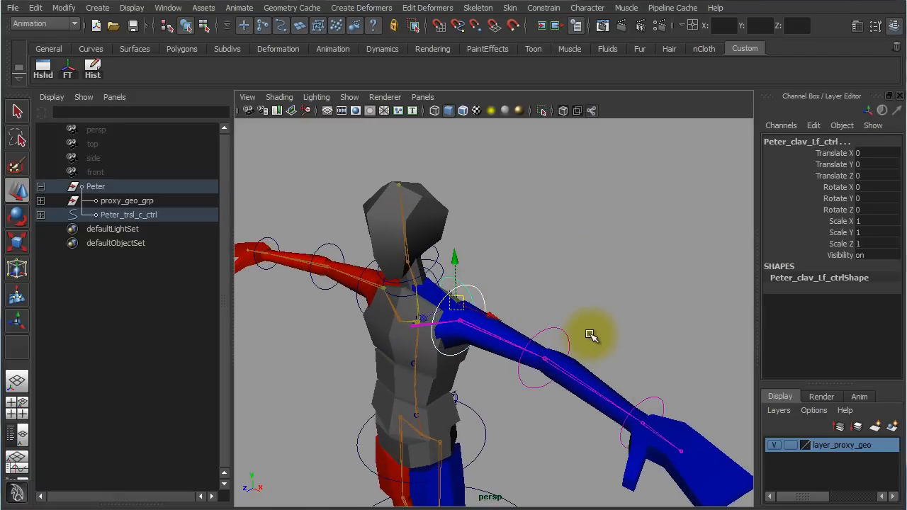
left_click_drag(588, 331, 559, 339)
left_click(655, 404)
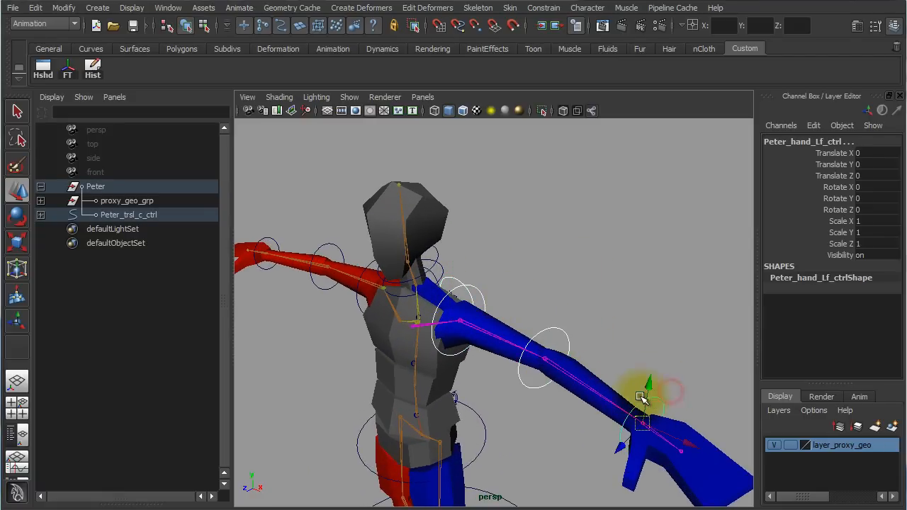
Add the neck and head controls and the right clavicle, shoulder, elbow and hand controls to the selection.
left_click_drag(533, 308, 376, 287, "alt")
right_click_drag(378, 288, 666, 352, "alt")
middle_click_drag(665, 352, 530, 369, "alt")
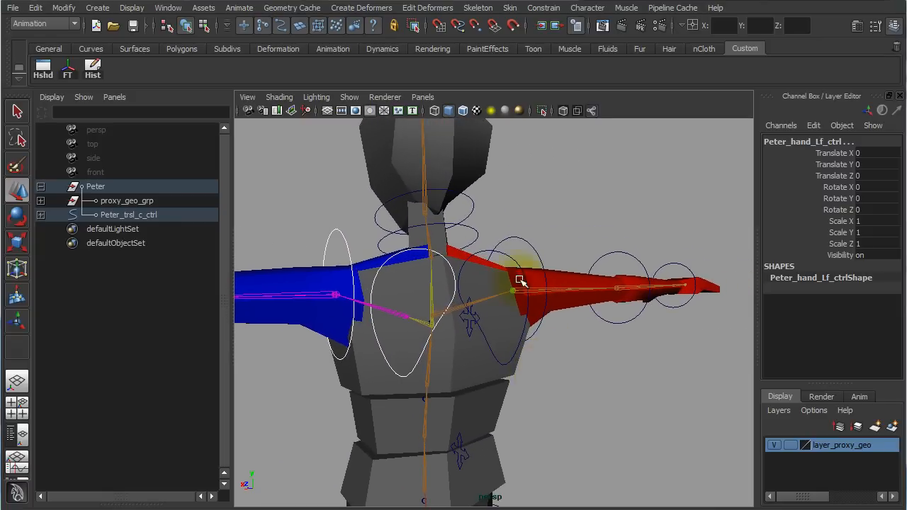
left_click(480, 227)
left_click(487, 204)
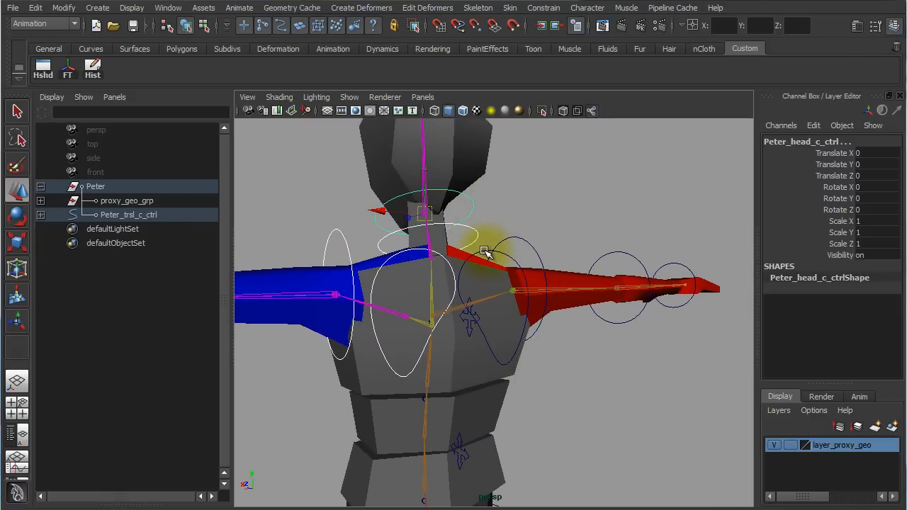
left_click(525, 247)
left_click(539, 248)
left_click(604, 250)
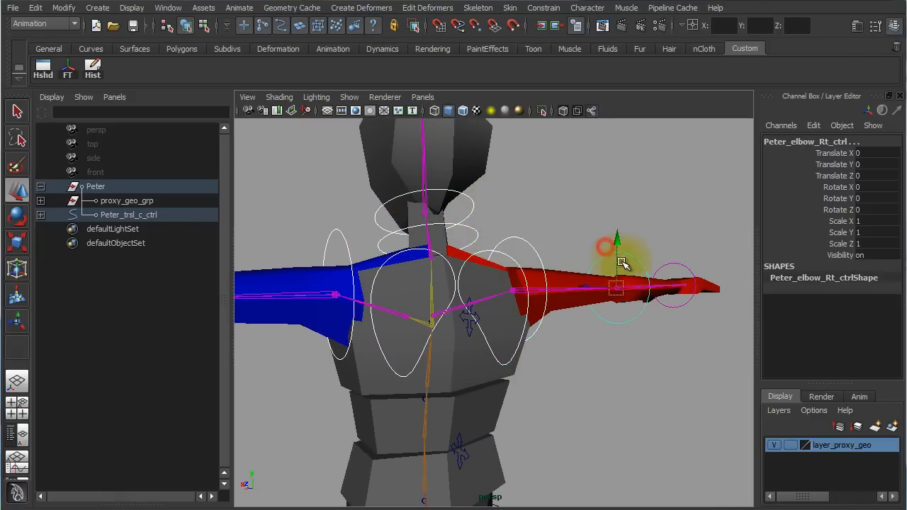
left_click_drag(670, 346, 418, 334, "alt")
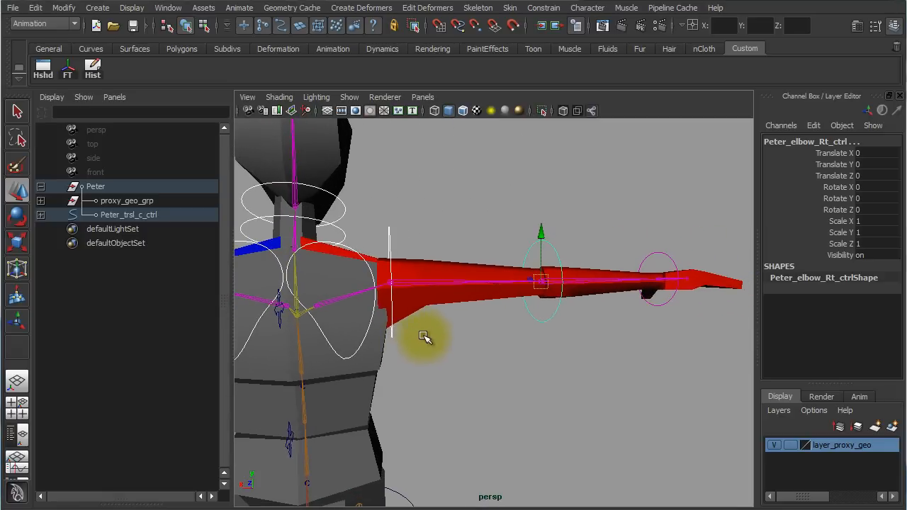
left_click(664, 257)
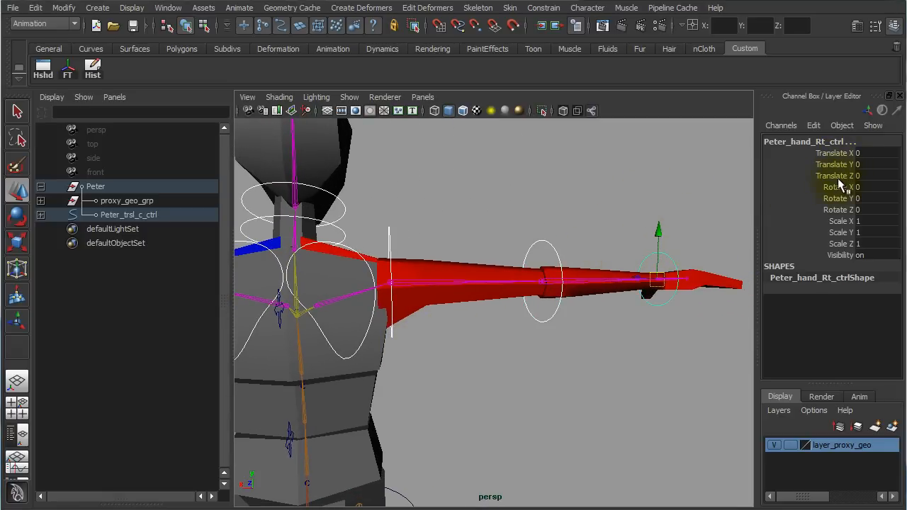
Lock and hide the translate, scale and visibility channels of all selected arm, neck and head controls, and clear the selection.
left_click_drag(838, 178, 839, 154)
right_click(838, 153)
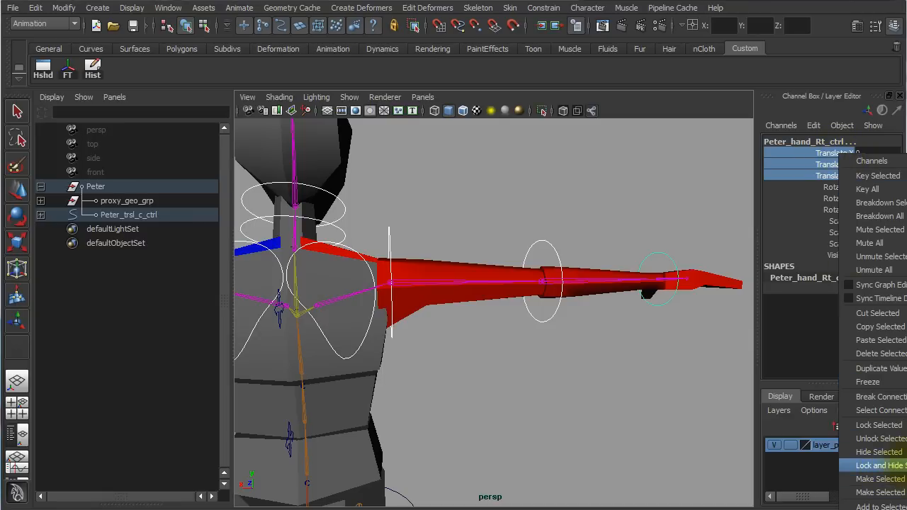
left_click(879, 465)
left_click_drag(847, 187, 844, 222)
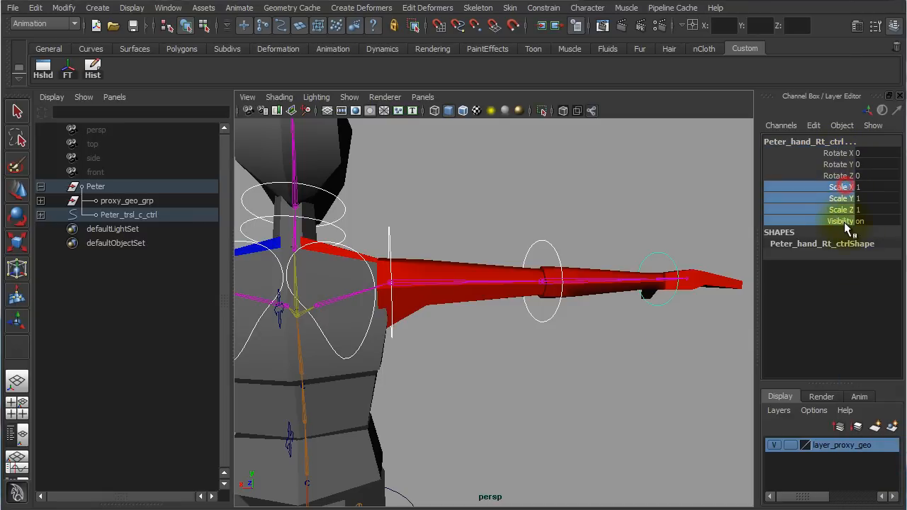
right_click(844, 222)
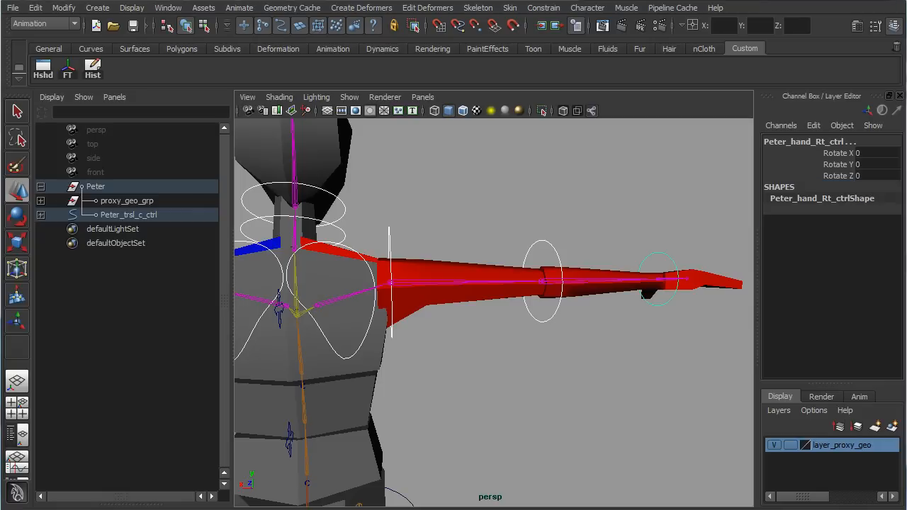
left_click(570, 409)
Look over the whole figure, and examine the legs and foot controls from the side.
right_click_drag(525, 373, 368, 292, "alt")
left_click_drag(385, 275, 611, 282, "alt")
middle_click_drag(588, 334, 572, 237, "alt")
left_click_drag(591, 320, 647, 325, "alt")
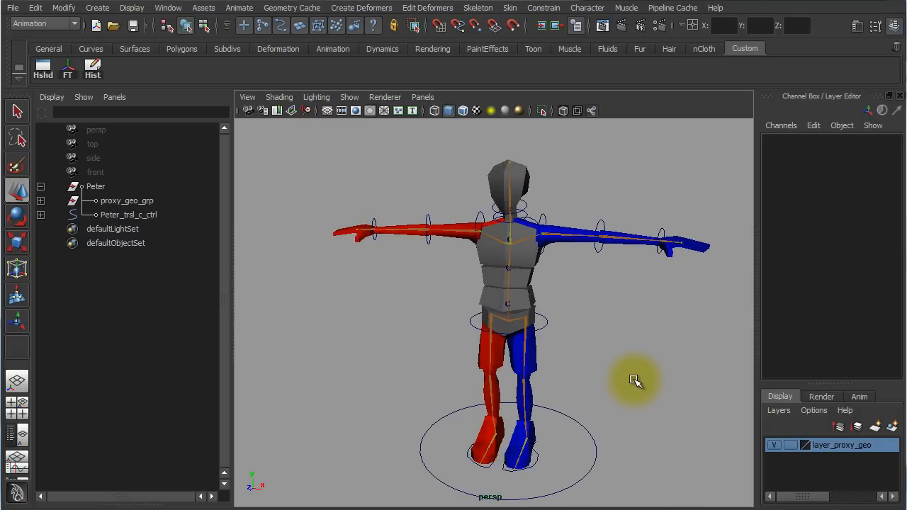
middle_click_drag(634, 378, 595, 354, "alt")
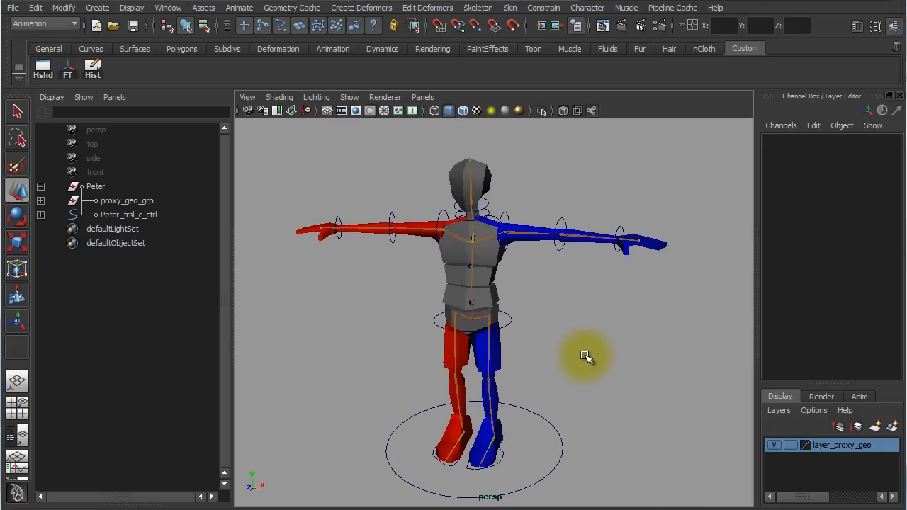
right_click_drag(544, 351, 644, 359, "alt")
middle_click_drag(601, 357, 603, 260, "alt")
left_click_drag(589, 313, 476, 315, "alt")
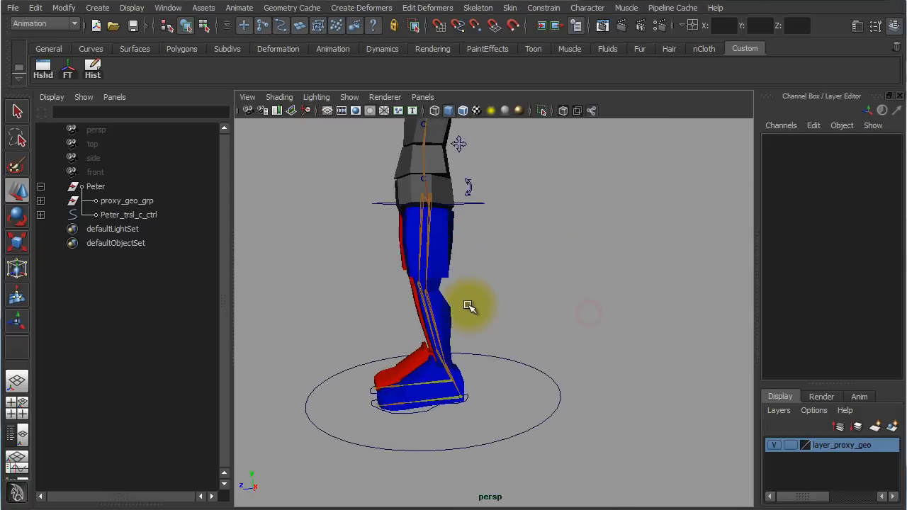
right_click_drag(470, 309, 601, 306, "alt")
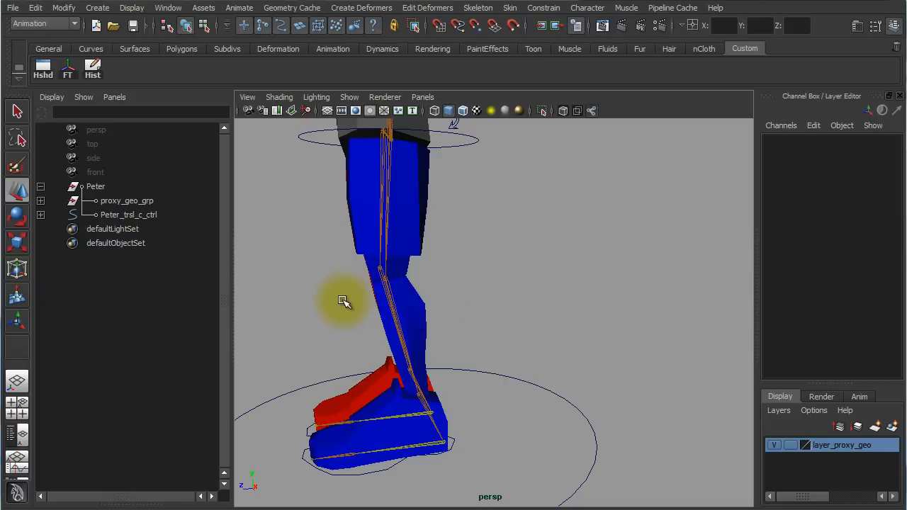
Select the left shoulder control Peter_shoulder_Lf_ctrl and switch its Shoulder Ori to World.
right_click_drag(497, 280, 266, 202, "alt")
left_click_drag(431, 217, 552, 243, "alt")
middle_click_drag(541, 253, 538, 267, "alt")
right_click_drag(538, 267, 742, 334, "alt")
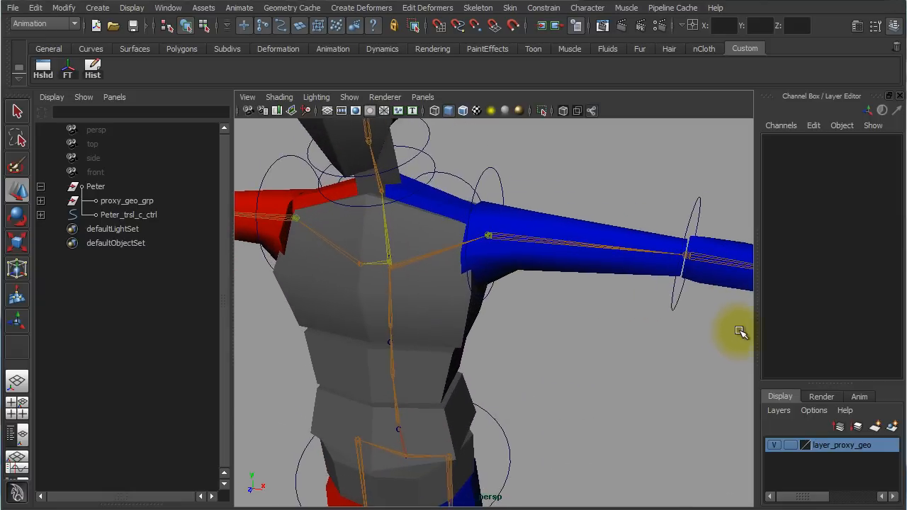
left_click_drag(474, 157, 497, 178)
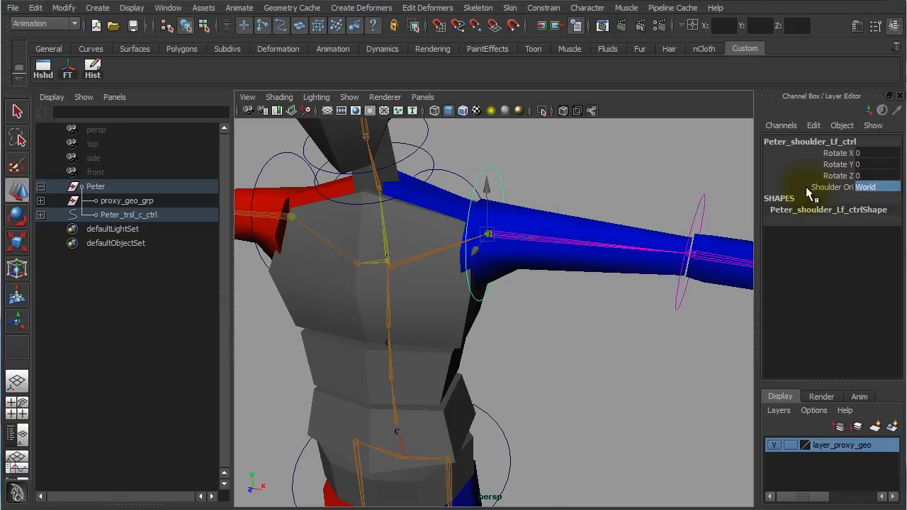
Set the Shoulder Ori of the left shoulder control to FK and check the whole figure.
left_click(878, 201)
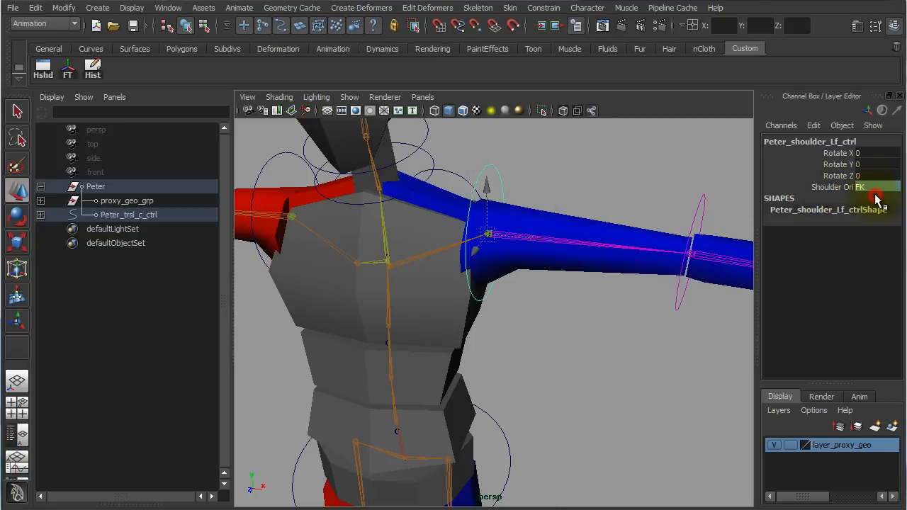
right_click_drag(553, 210, 522, 258, "alt")
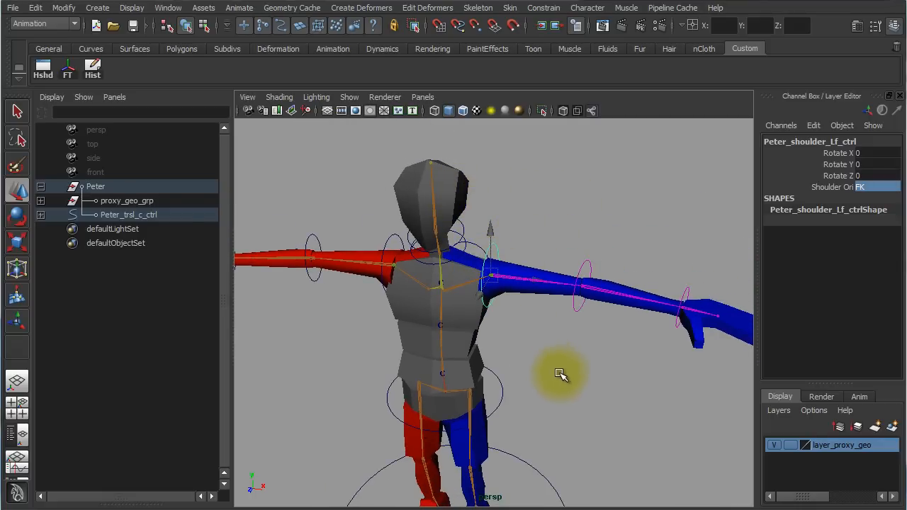
left_click_drag(587, 385, 590, 356, "alt")
right_click_drag(590, 356, 481, 342, "alt")
middle_click_drag(504, 343, 511, 310, "alt")
right_click_drag(512, 310, 533, 310, "alt")
middle_click_drag(533, 311, 524, 348, "alt")
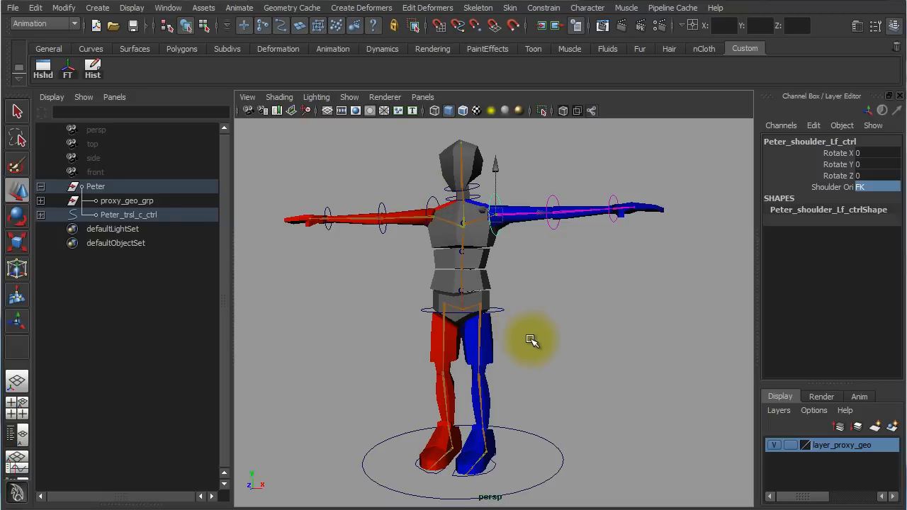
left_click_drag(532, 341, 520, 360, "alt")
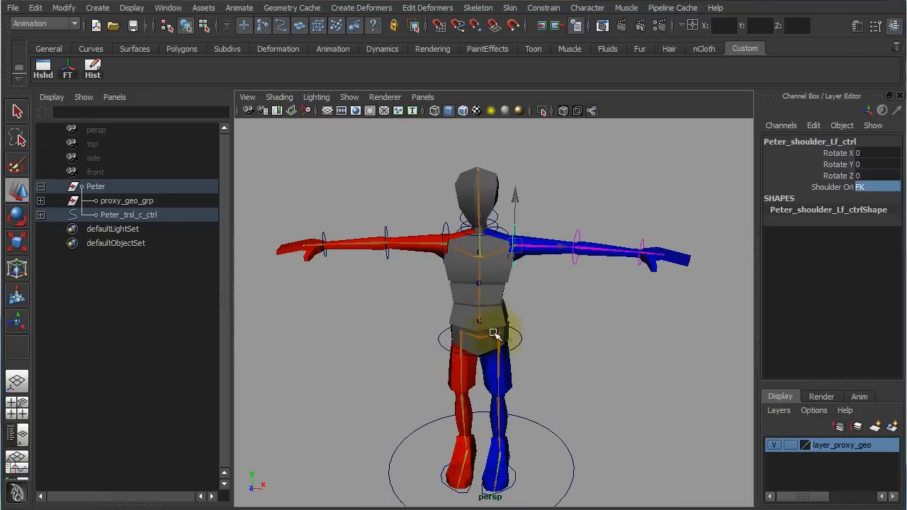
Expand Peter_trsl_c_ctrl and trs_gr in the Outliner and widen it so the full node names are readable.
right_click_drag(494, 334, 677, 326, "alt")
mouse_move(516, 281)
left_mouse_down("alt")
mouse_move(461, 280)
mouse_move(509, 281)
left_mouse_up("alt")
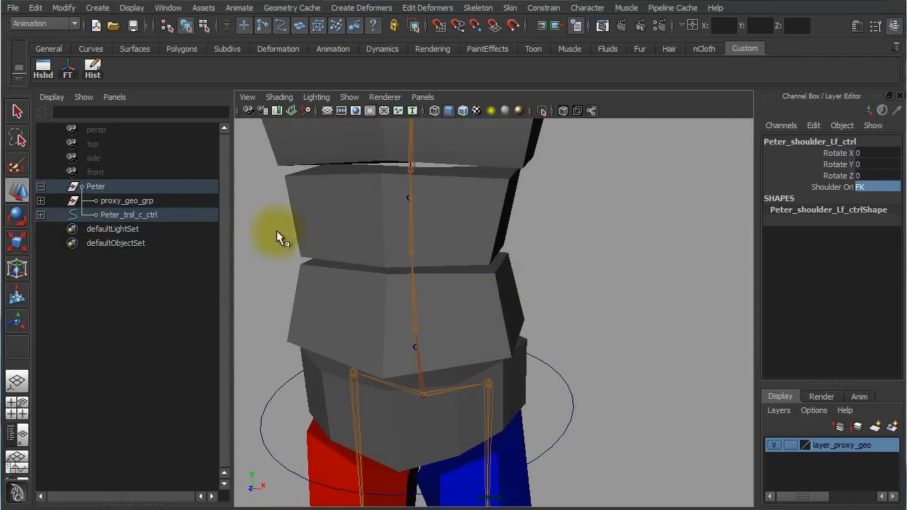
left_click(405, 200)
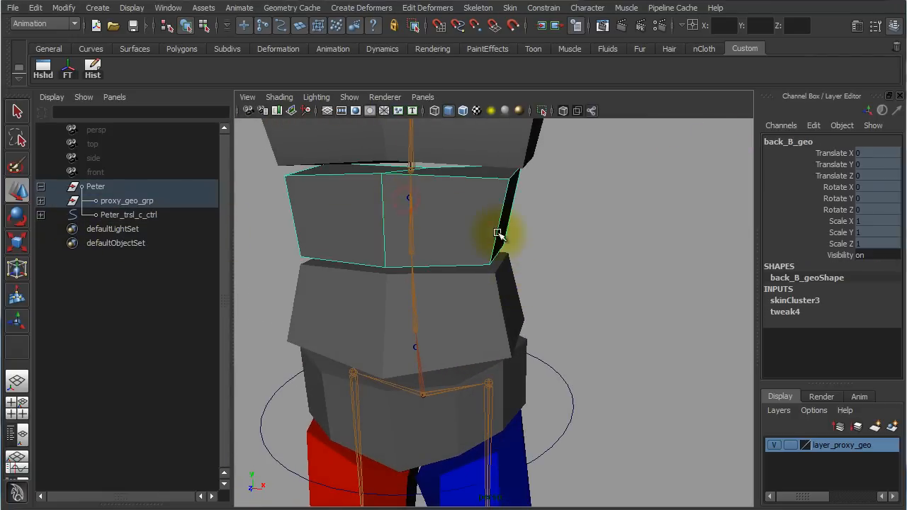
left_click(40, 215)
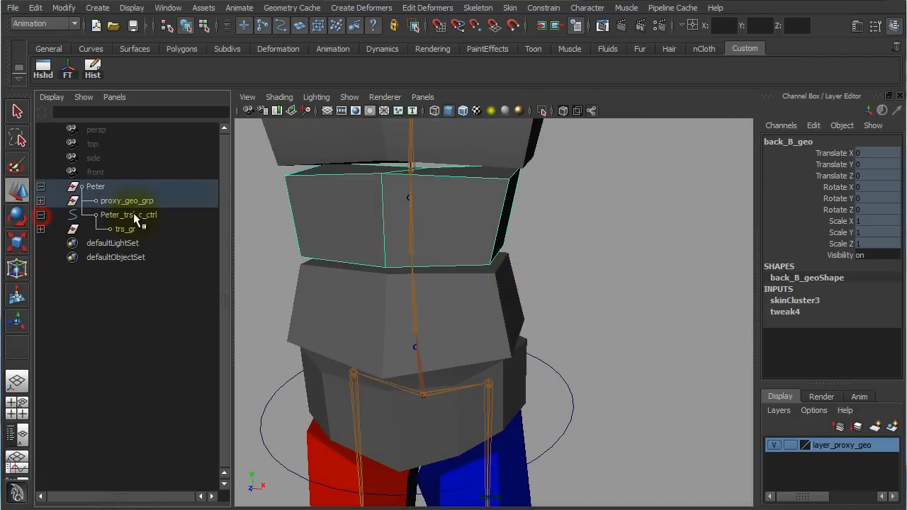
left_click(144, 216)
left_click(41, 229)
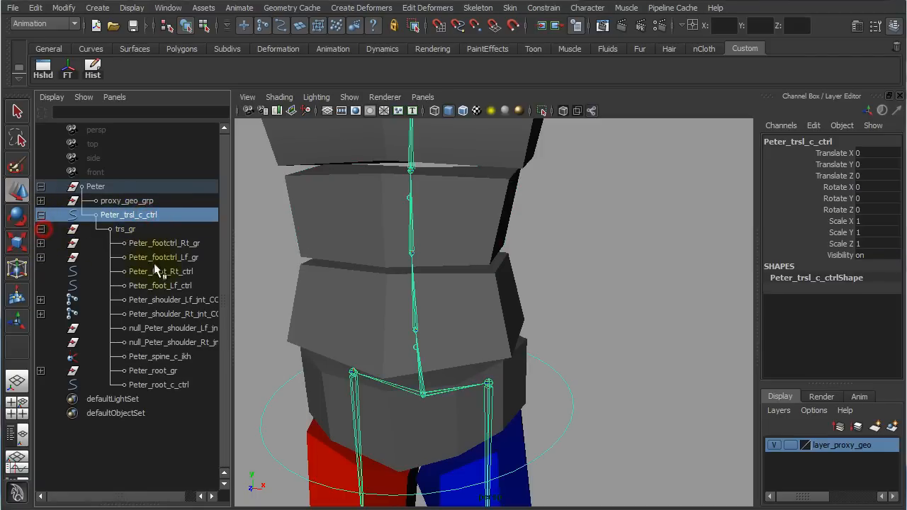
left_click_drag(228, 312, 267, 314)
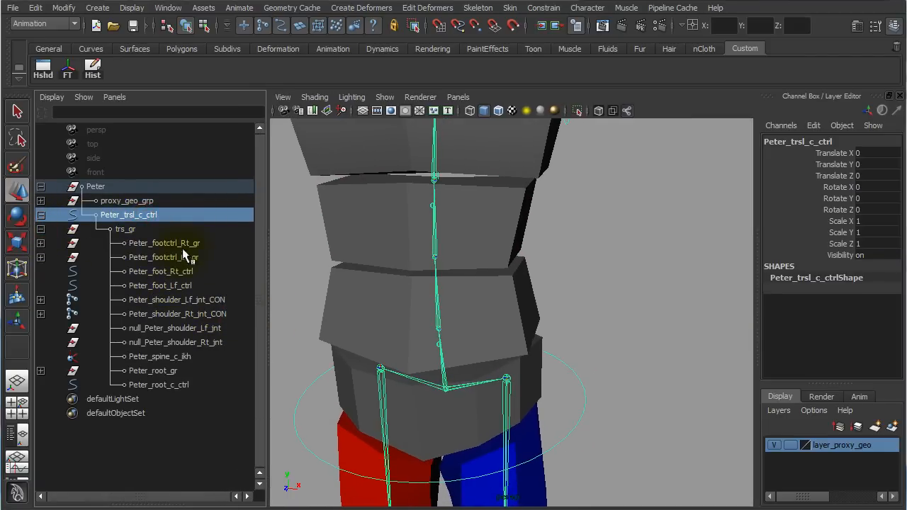
Select group1, group2 and group3 under Peter_root and set their Visibility to off.
left_click(170, 371)
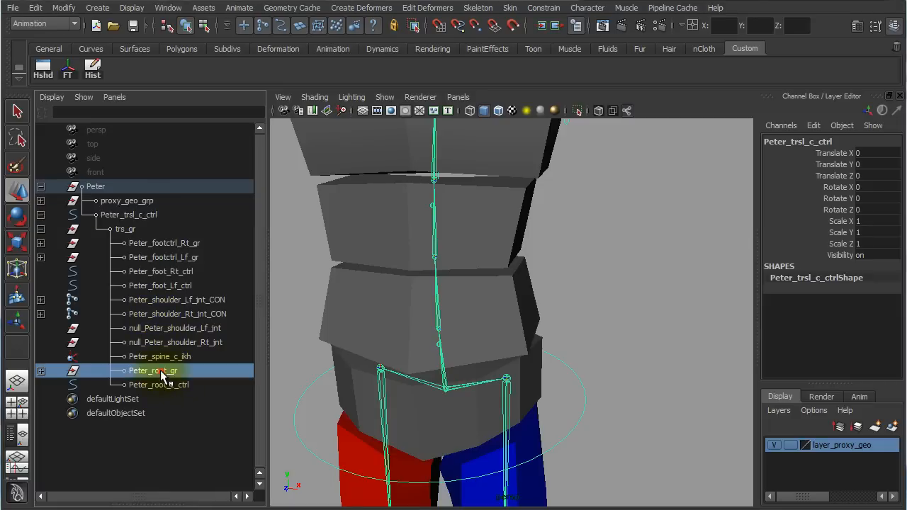
left_click(41, 370)
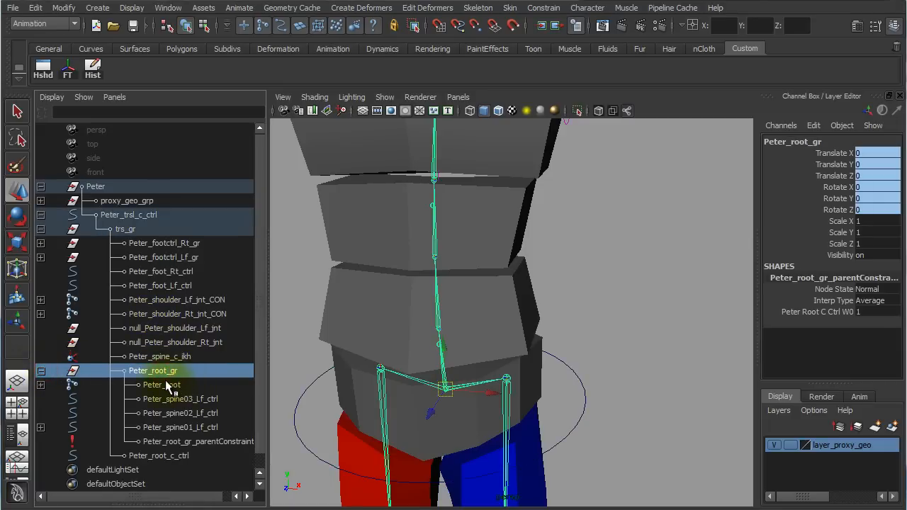
left_click(167, 385)
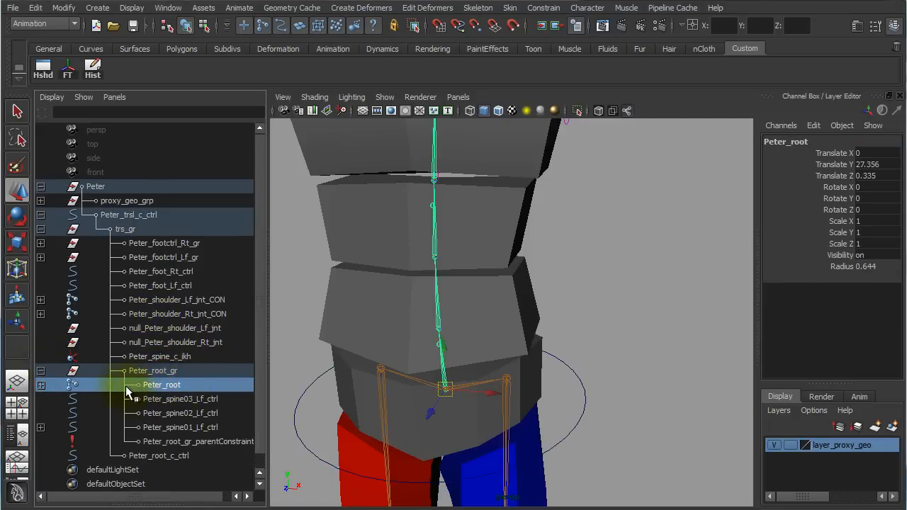
left_click_drag(263, 256, 263, 336)
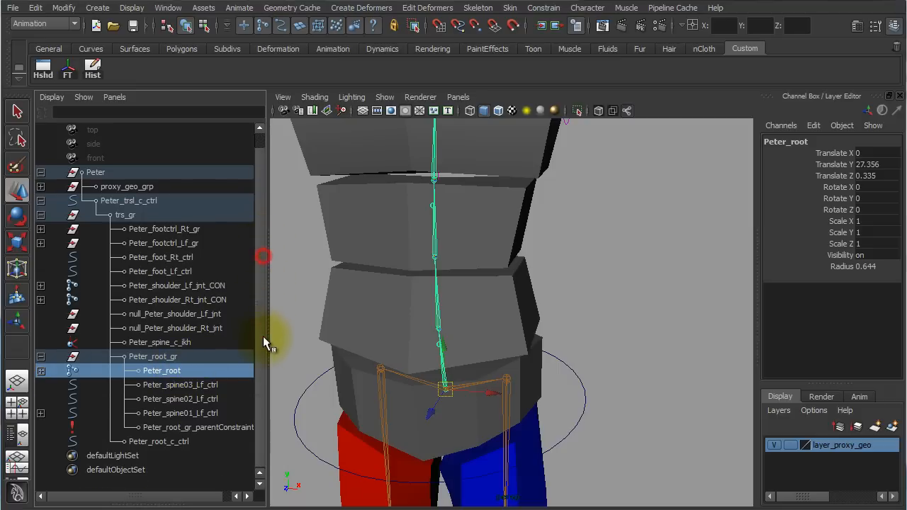
left_click(41, 371)
left_click_drag(175, 399, 182, 426)
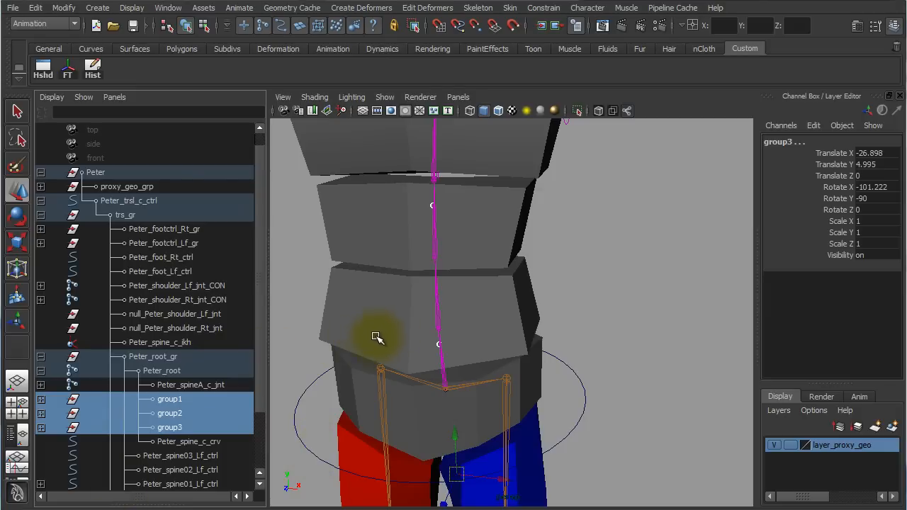
double_click(874, 256)
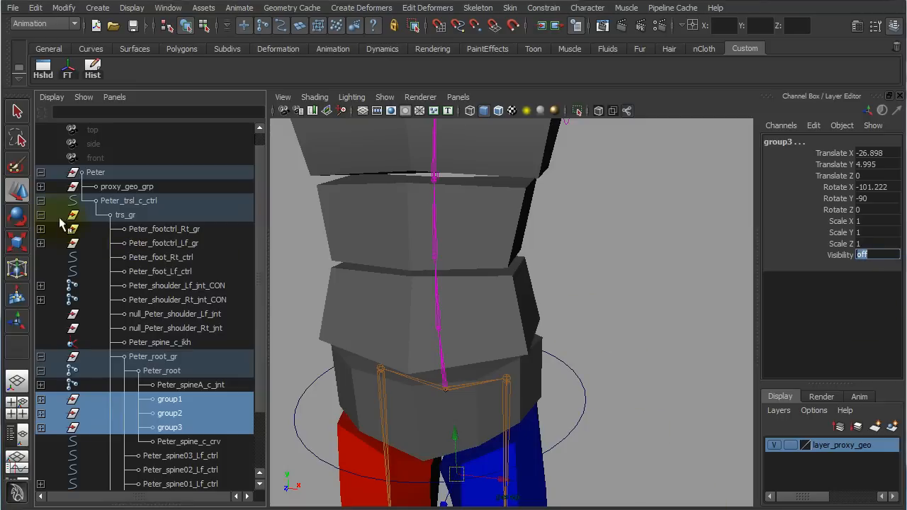
Collapse the Peter hierarchy in the Outliner down to its top node.
left_click(40, 200)
left_click(71, 187)
left_click(41, 186)
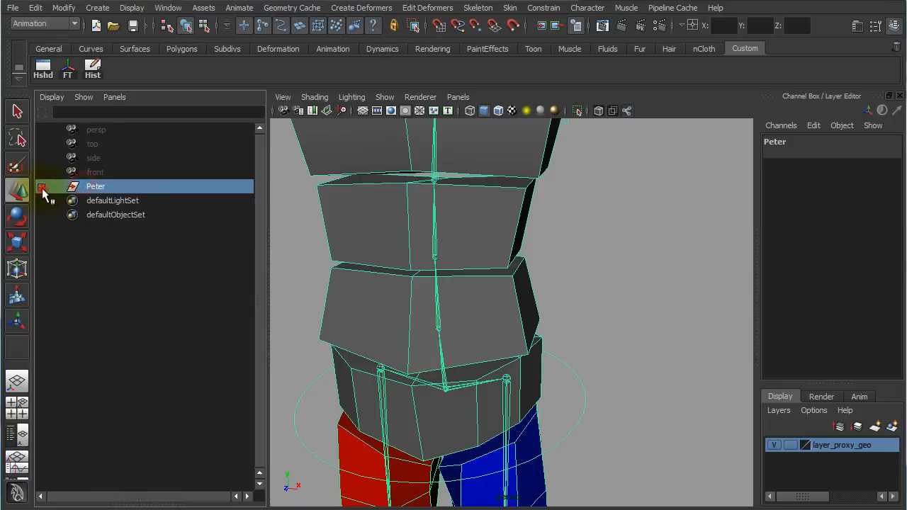
Clear the selection and save the scene, accepting the student version notice.
right_click_drag(562, 336, 425, 286, "alt")
left_click(608, 289)
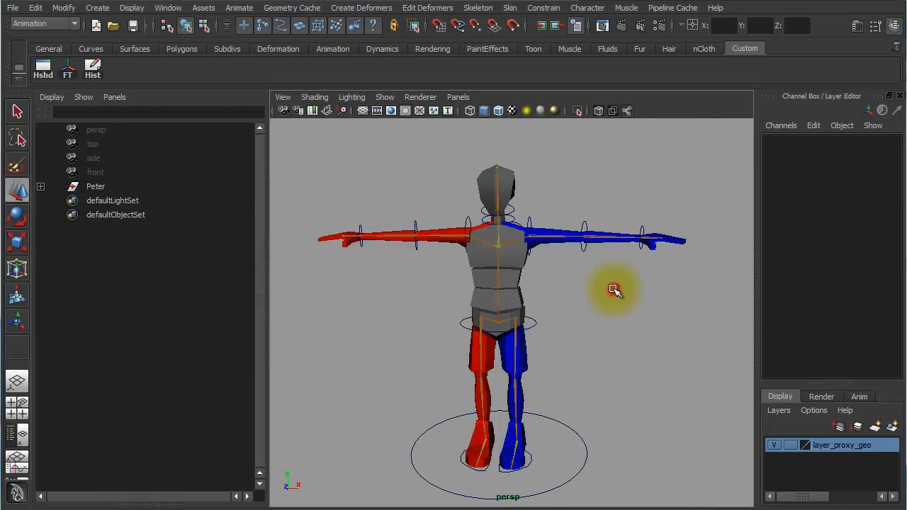
left_click(134, 27)
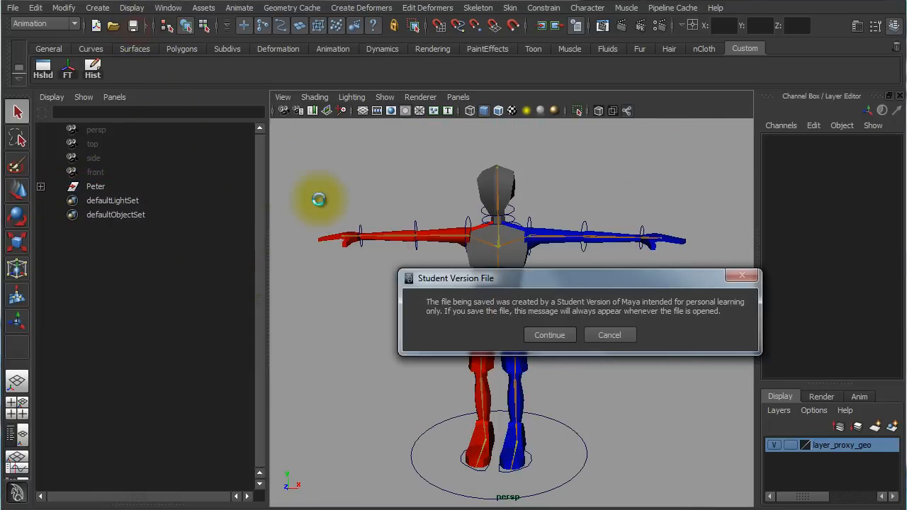
left_click(551, 336)
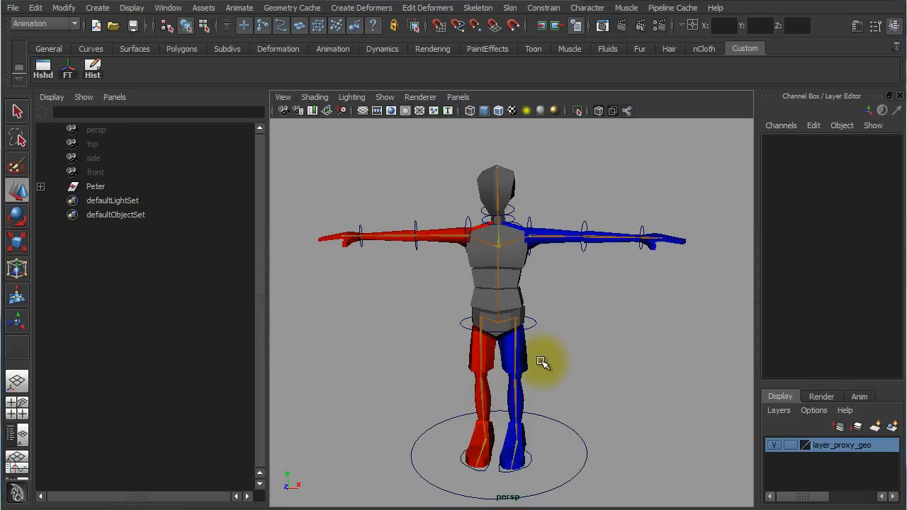
Test the root control Peter_root_c_ctrl by moving the hips, and undo the move.
mouse_move(566, 365)
left_mouse_down("alt")
mouse_move(463, 356)
mouse_move(559, 354)
left_mouse_up("alt")
right_click_drag(559, 355, 476, 324, "alt")
left_click(480, 312)
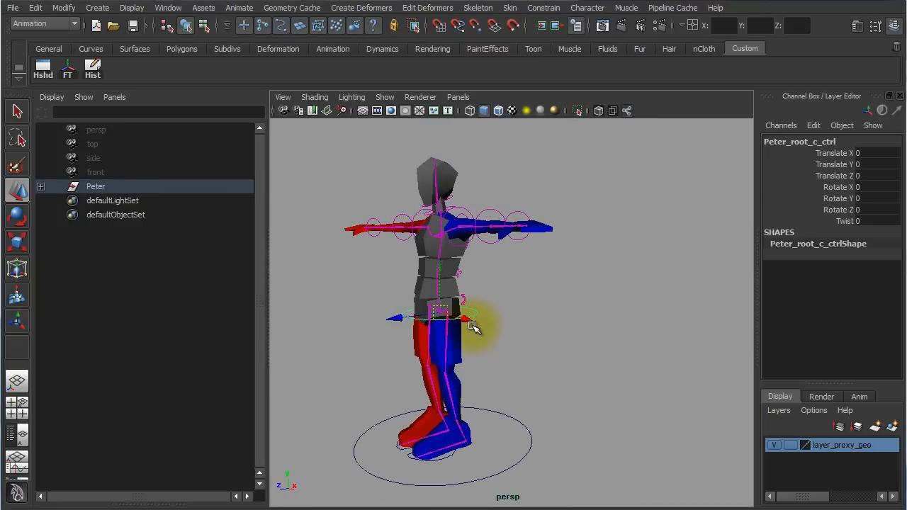
left_click_drag(440, 314, 389, 349)
key("ctrl+z")
Examine the whole figure and its controls from the front and the side.
left_click_drag(494, 391, 601, 385, "alt")
right_click_drag(587, 371, 531, 356, "alt")
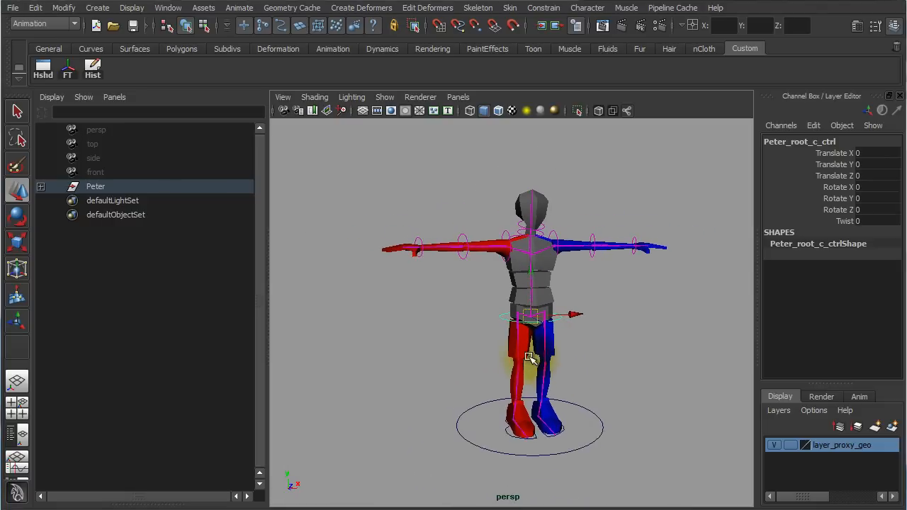
left_click_drag(527, 349, 603, 365, "alt")
right_click_drag(600, 365, 527, 364, "alt")
left_click_drag(526, 361, 482, 365, "alt")
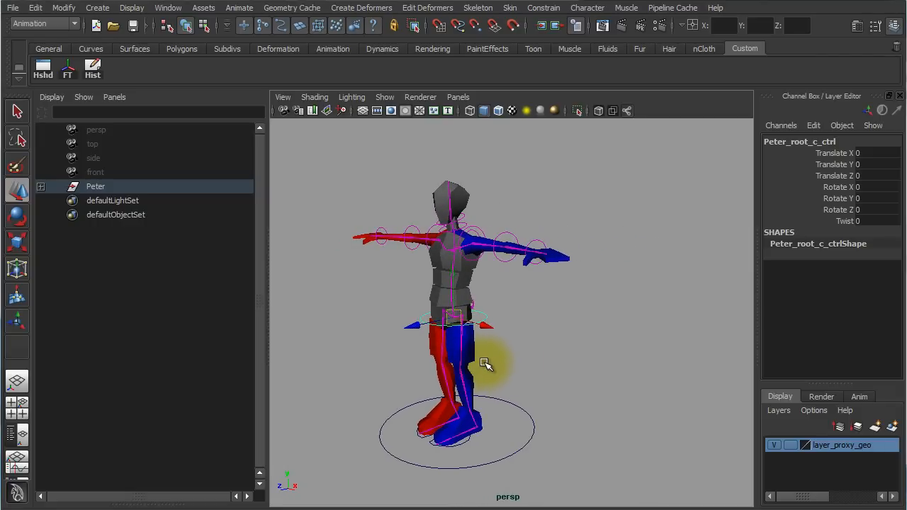
right_click_drag(448, 353, 511, 361, "alt")
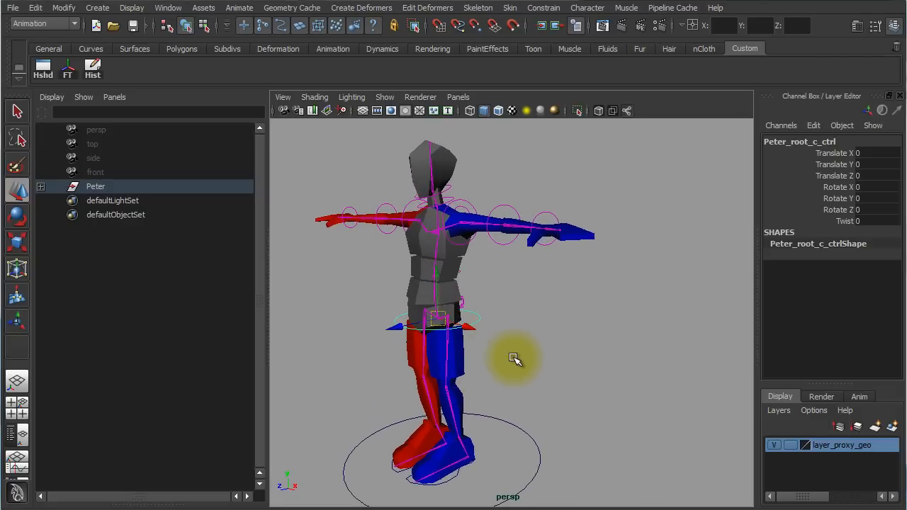
left_click_drag(535, 358, 589, 350, "alt")
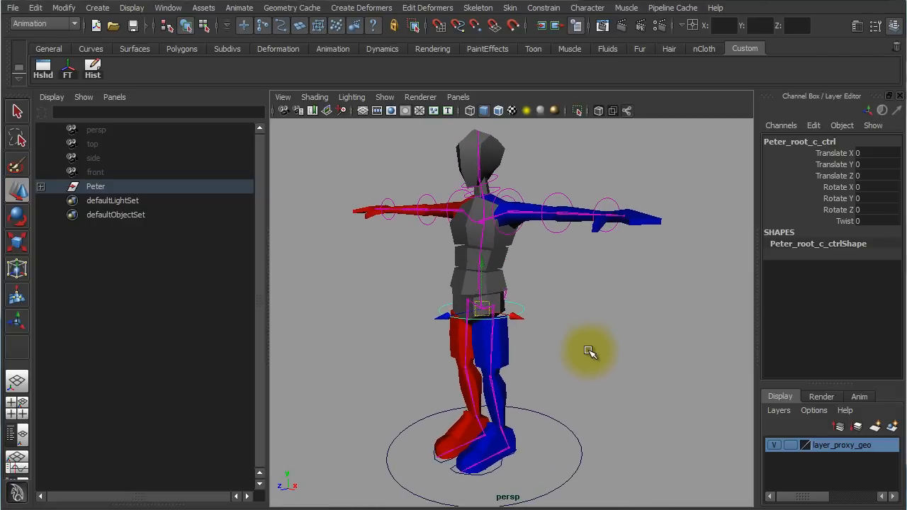
right_click_drag(589, 350, 543, 348, "alt")
Test rotating the root control Peter_root_c_ctrl about its vertical axis, and undo the rotation.
key("e")
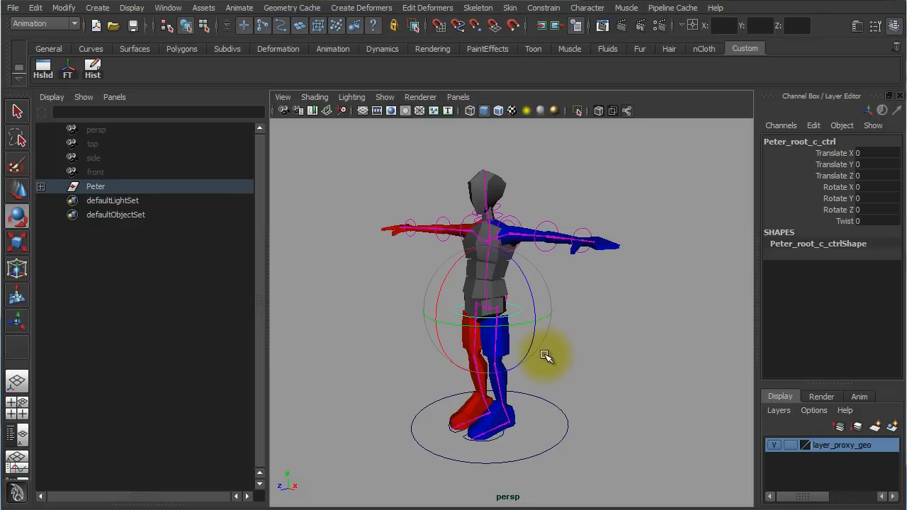
left_click_drag(520, 328, 469, 347)
key("ctrl+z")
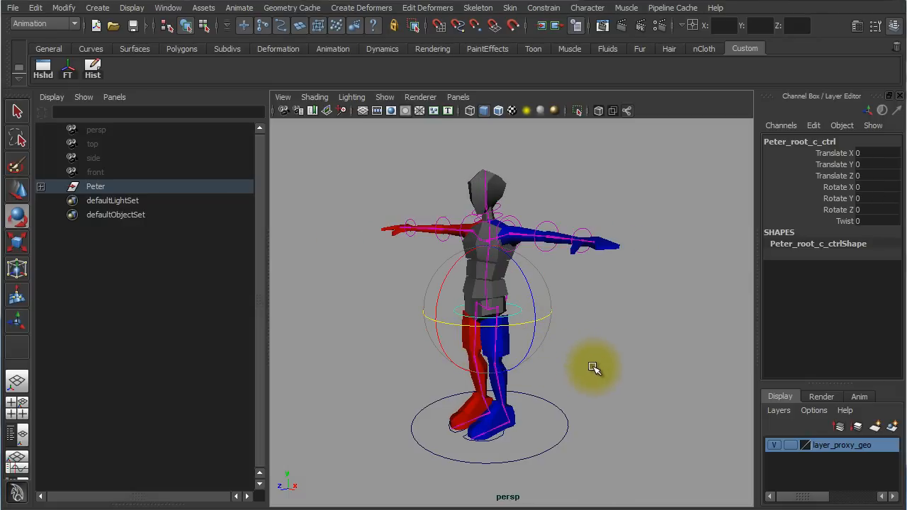
left_click_drag(563, 370, 646, 372, "alt")
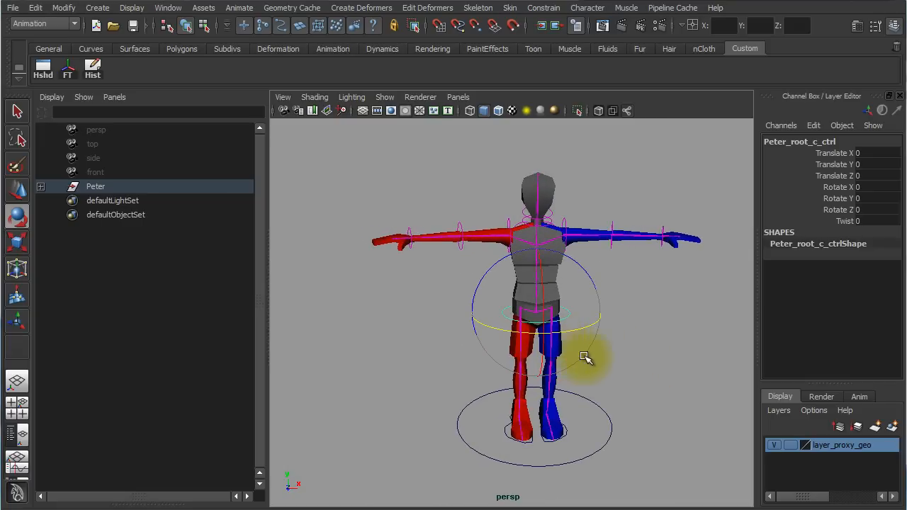
middle_click_drag(627, 366, 551, 357, "alt")
right_click_drag(552, 358, 583, 361, "alt")
middle_click_drag(567, 356, 625, 351, "alt")
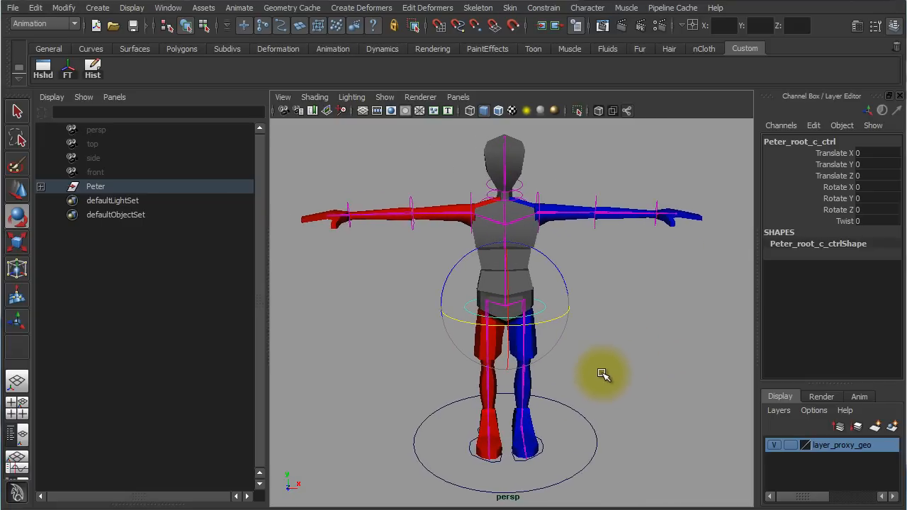